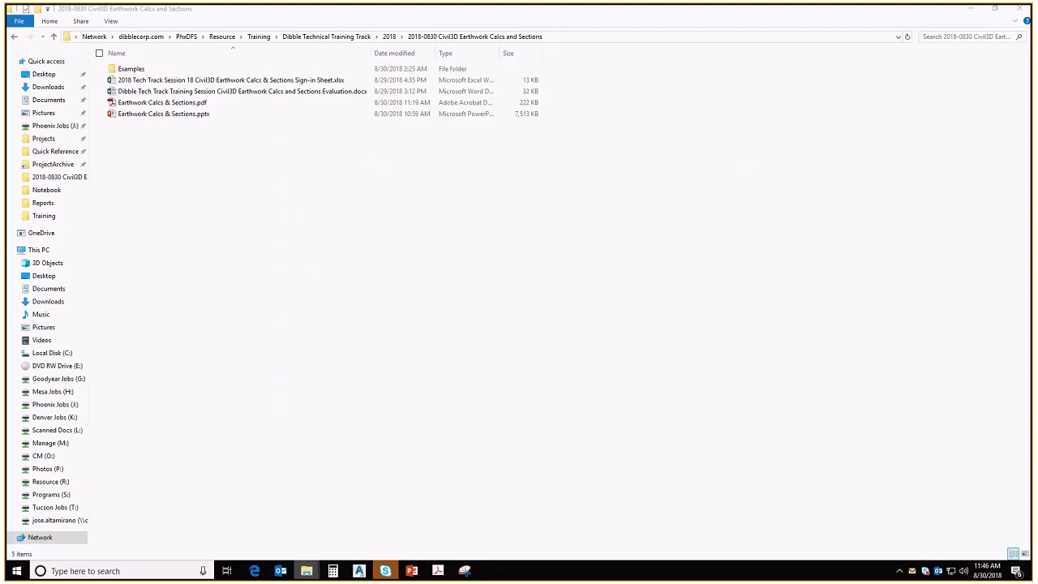
Switch to AutoCAD Civil 3D and bring up the AV08000081_1C-SECT drawing with its earthwork exhibit.
key("alt+Tab")
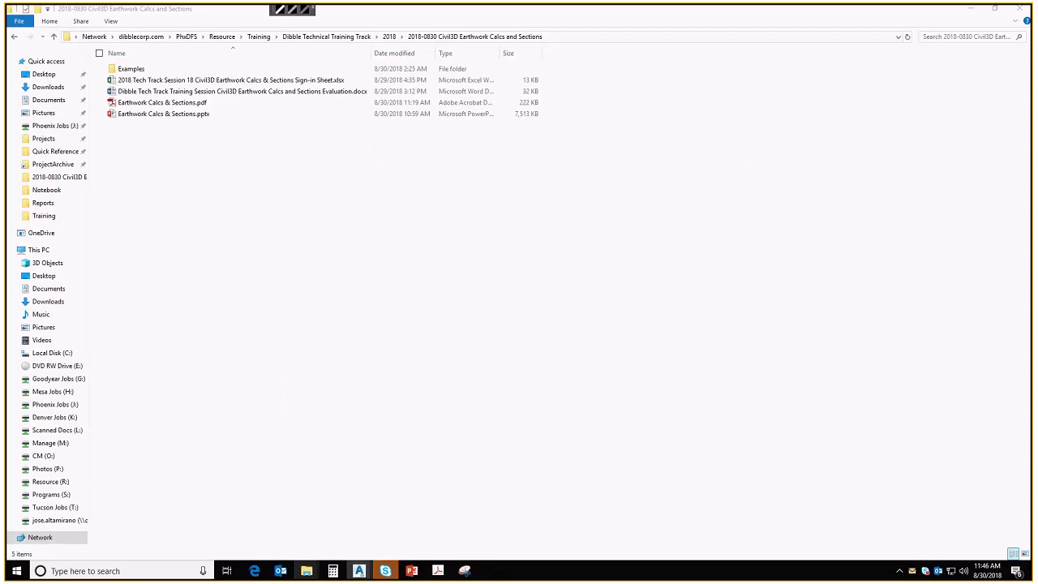
mouse_move(360, 571)
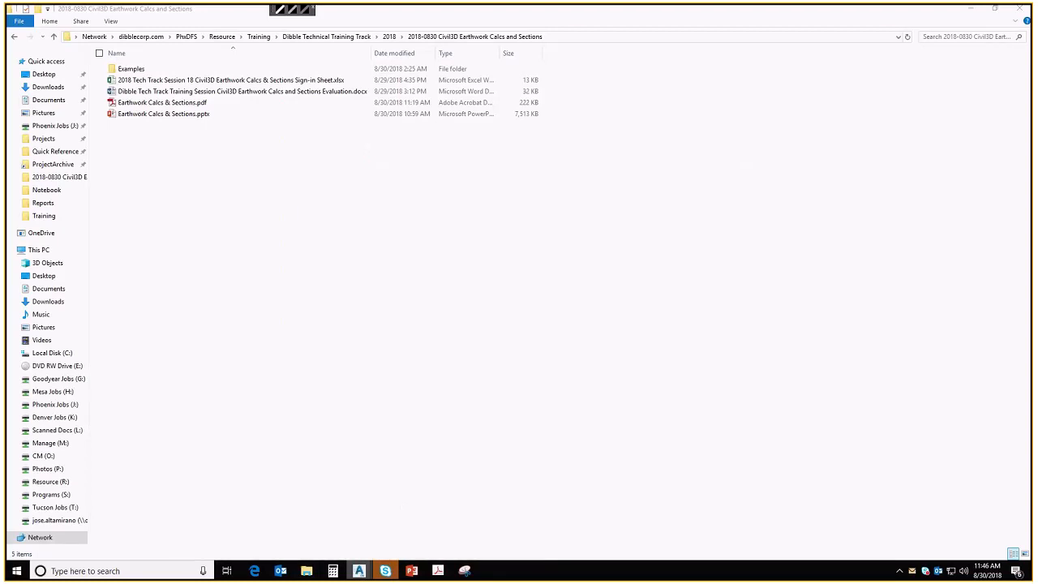
left_click_drag(1032, 357, 708, 6)
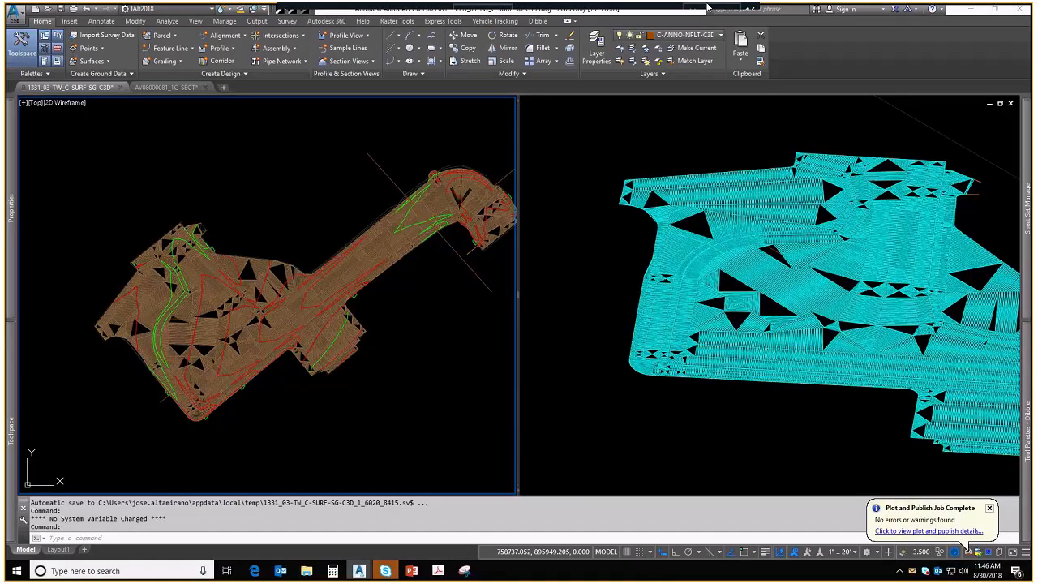
mouse_move(359, 571)
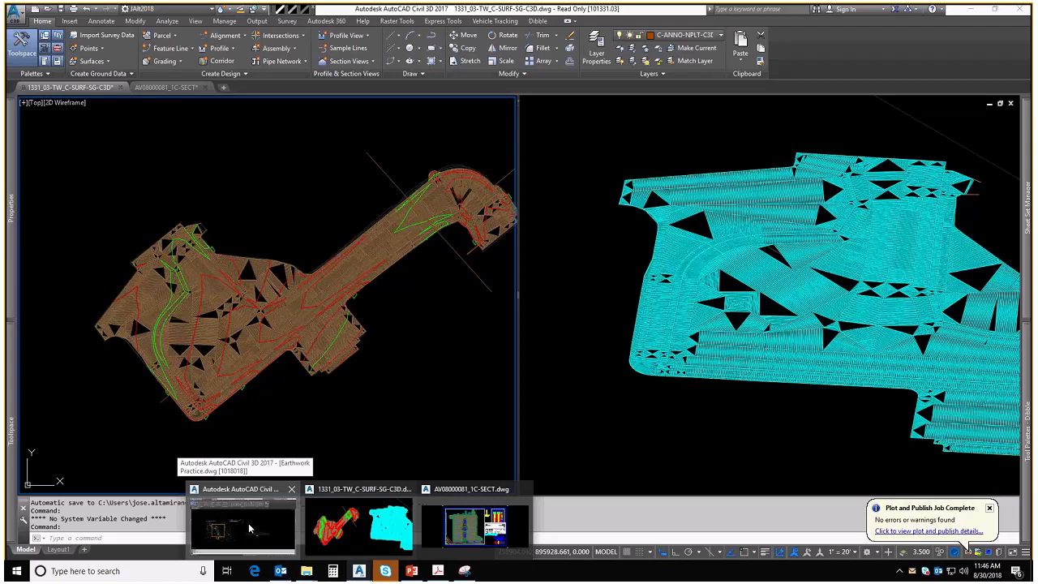
left_click(477, 526)
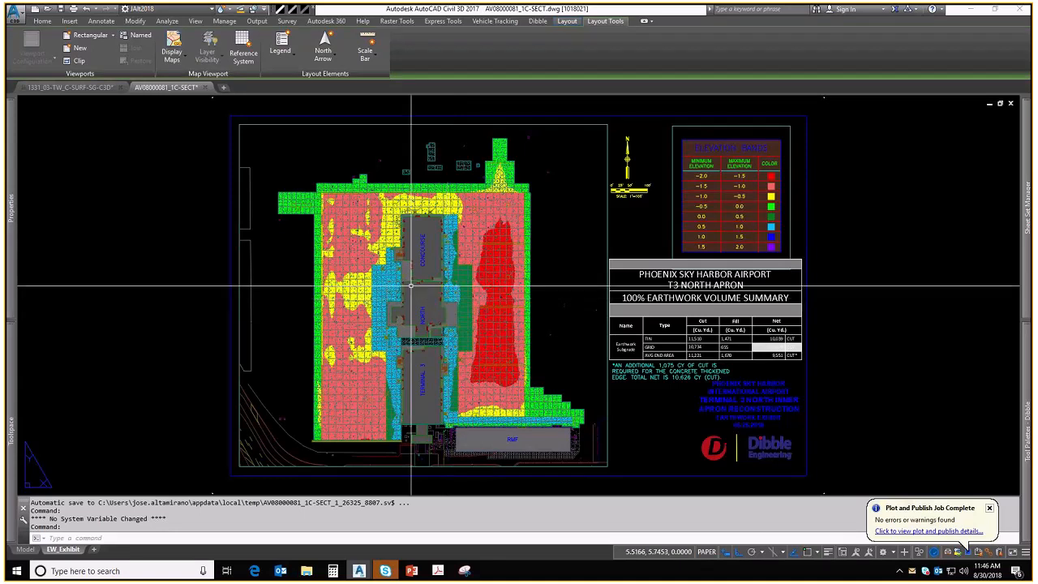
mouse_move(378, 574)
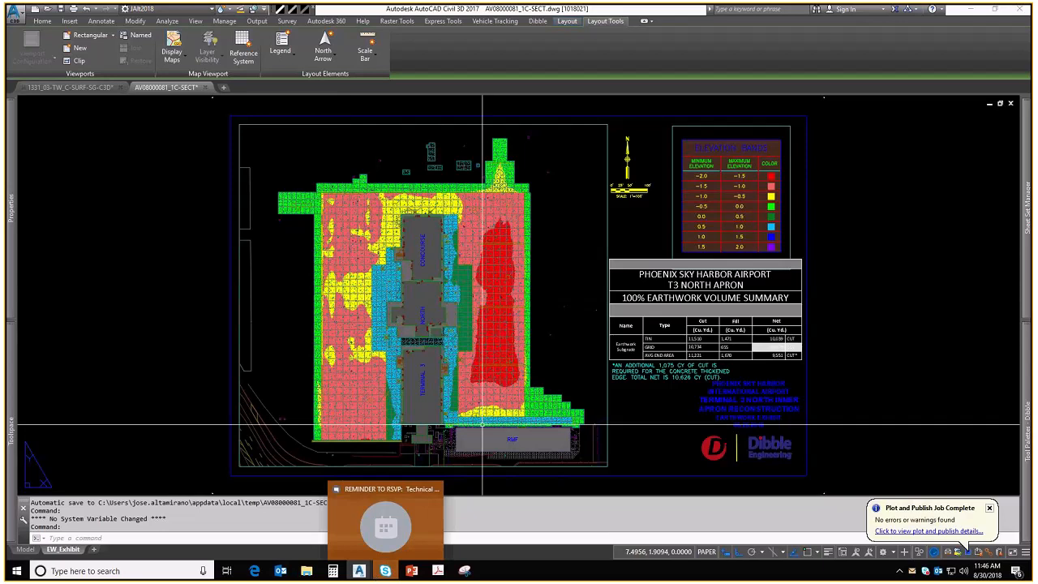
Go to model space and examine the section views and the color-banded apron earthwork plan.
left_click(24, 549)
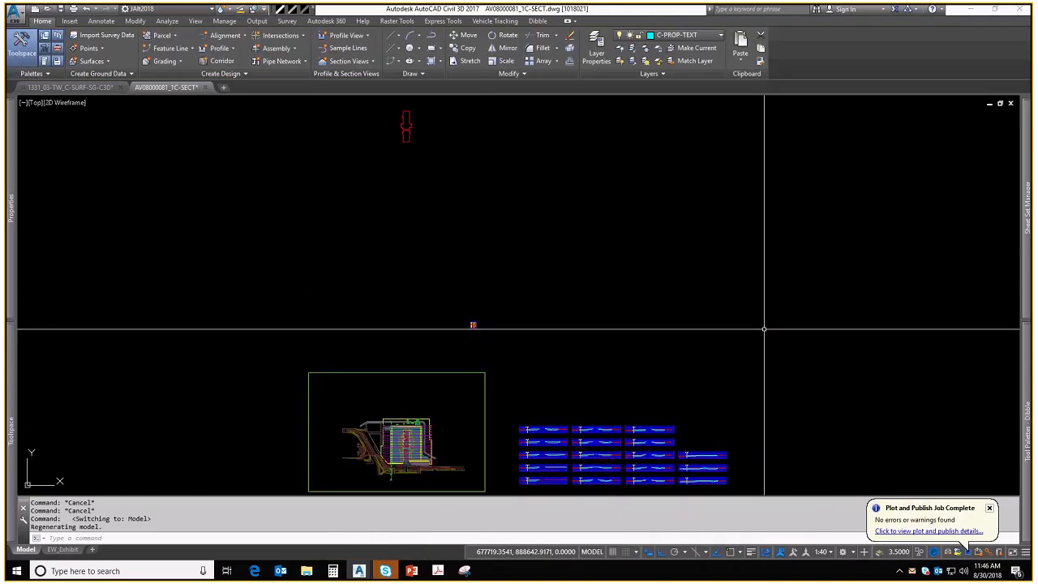
scroll(380, 486, "up", 4)
middle_click_drag(710, 378, 578, 319)
middle_click_drag(776, 293, 656, 335)
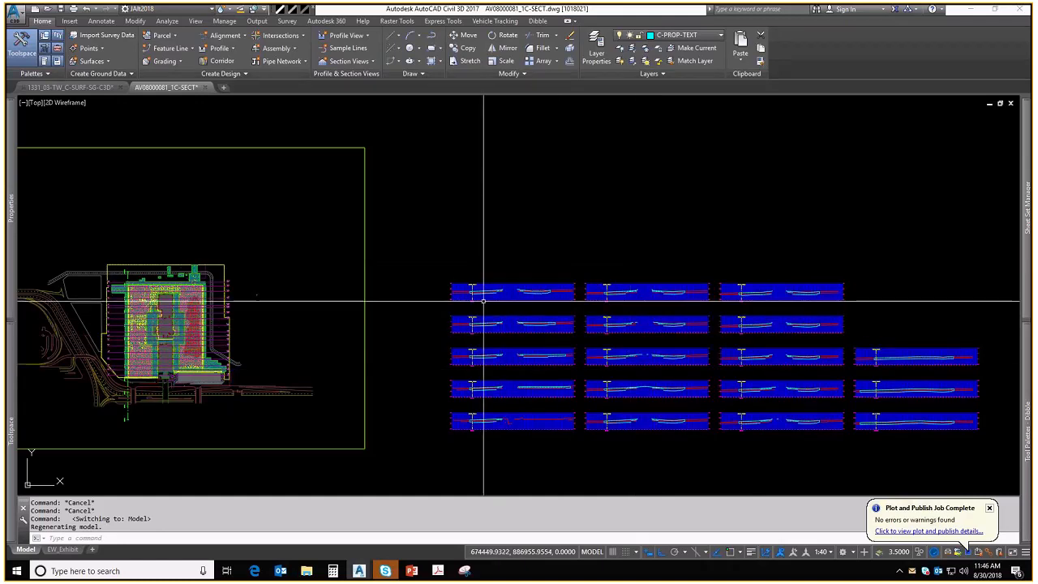
scroll(321, 302, "up", 5)
middle_click_drag(398, 313, 392, 222)
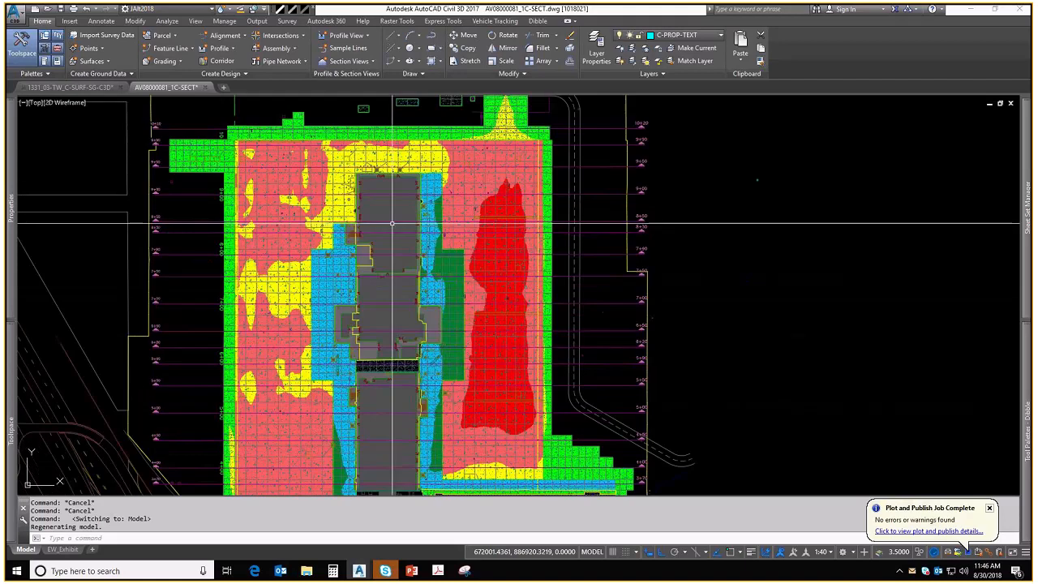
mouse_move(436, 375)
middle_mouse_down()
mouse_move(433, 312)
mouse_move(458, 336)
middle_mouse_up()
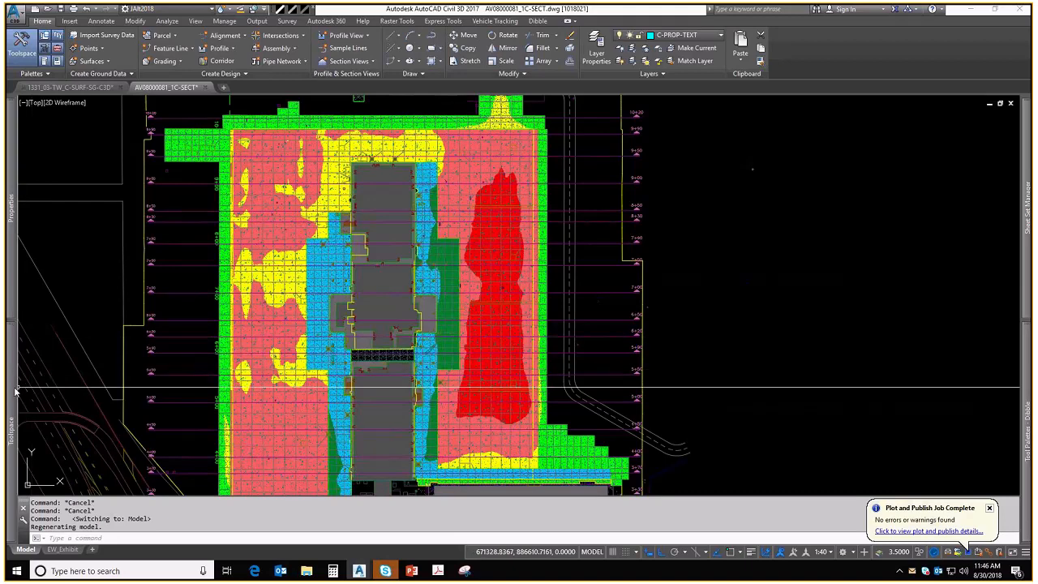
List the drawing's surfaces and examine the cut and fill hatching in the first section view.
mouse_move(13, 392)
left_click(47, 176)
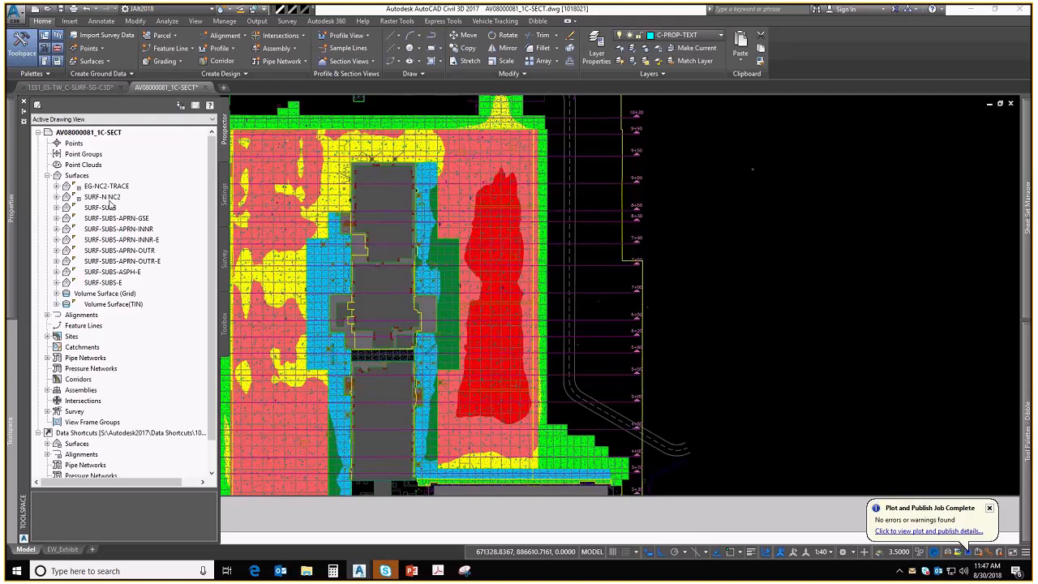
middle_click_drag(752, 169, 462, 180)
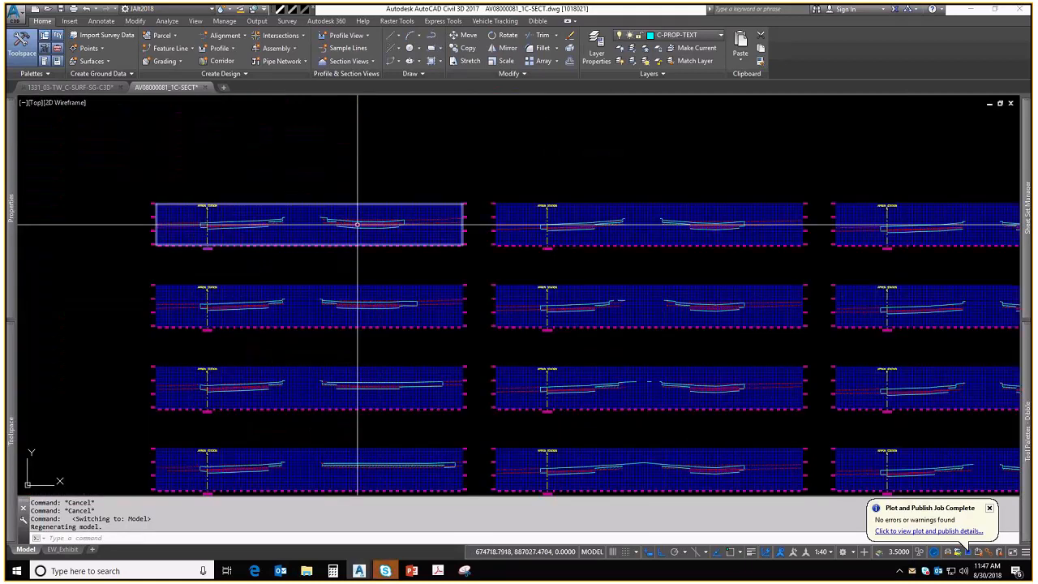
scroll(357, 225, "up", 8)
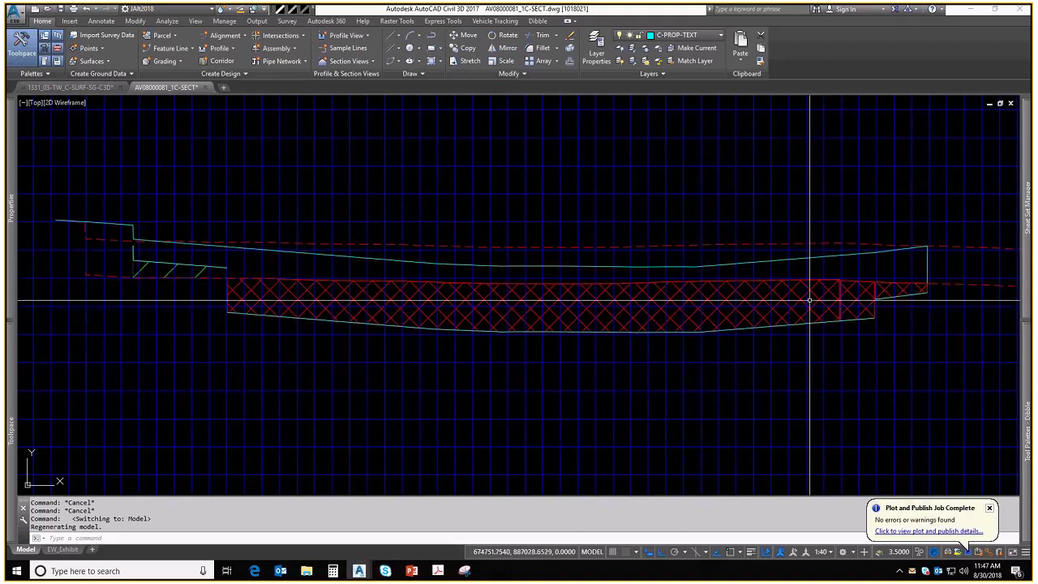
Bring up the Earthwork Practice drawing in its own Civil 3D window, maximized.
left_click_drag(672, 248, 586, 117)
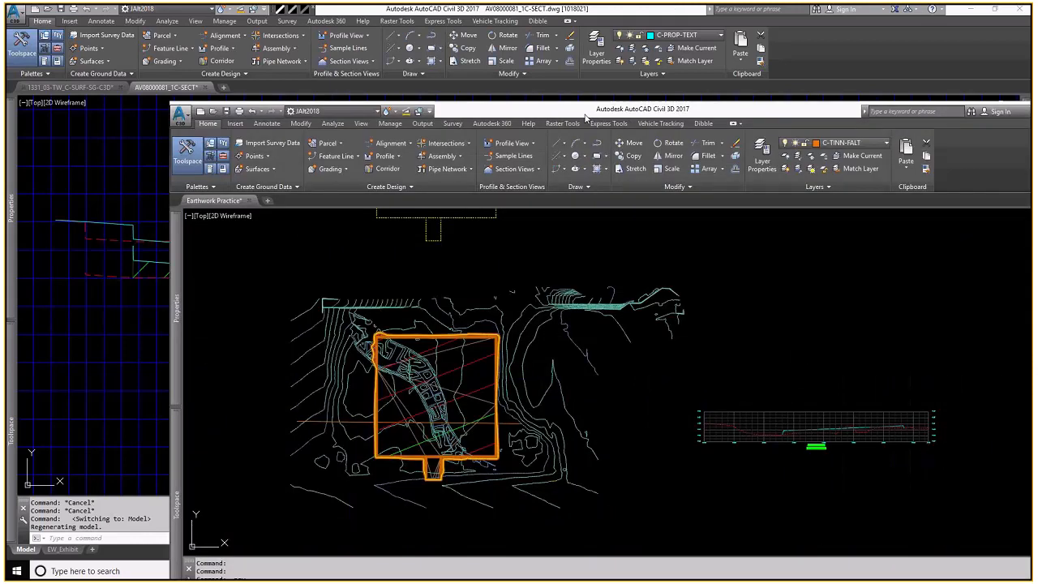
double_click(586, 118)
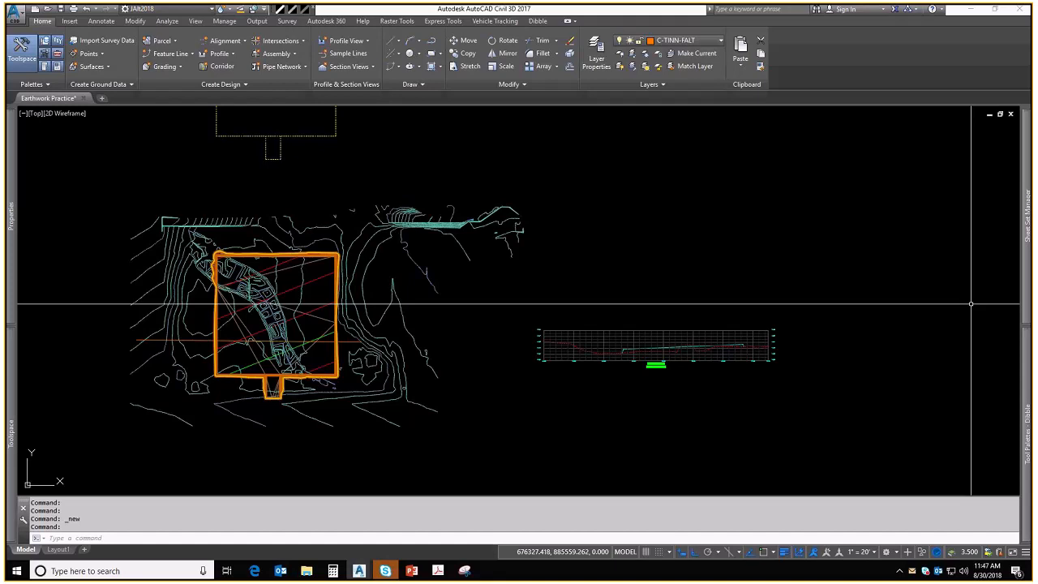
middle_click_drag(245, 310, 256, 300)
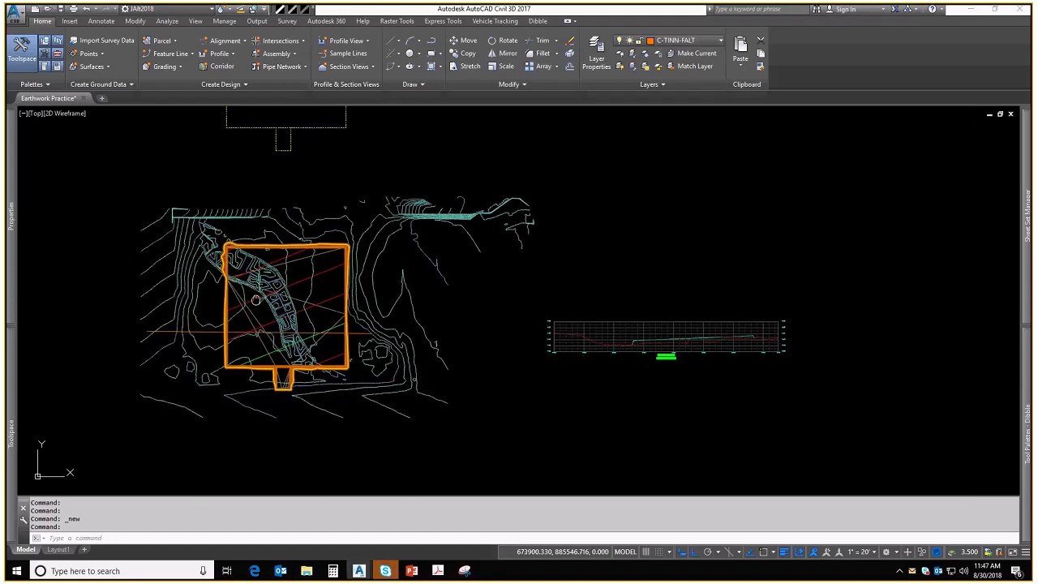
scroll(243, 328, "up", 2)
middle_click_drag(410, 337, 420, 332)
Highlight the Existing NG surface to examine its contours around the proposed pad, and clear the selection.
left_click(413, 274)
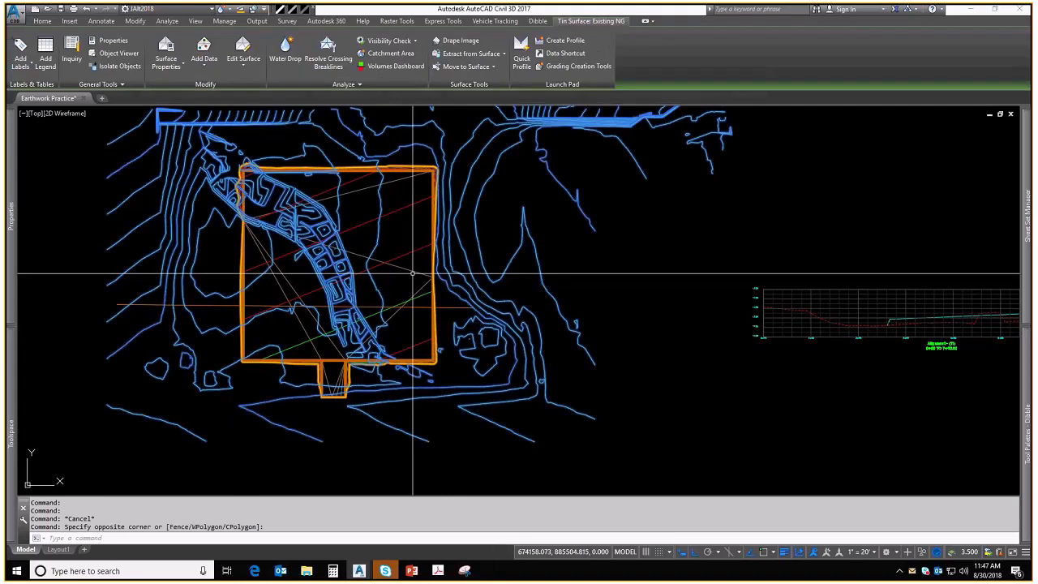
scroll(353, 223, "up", 2)
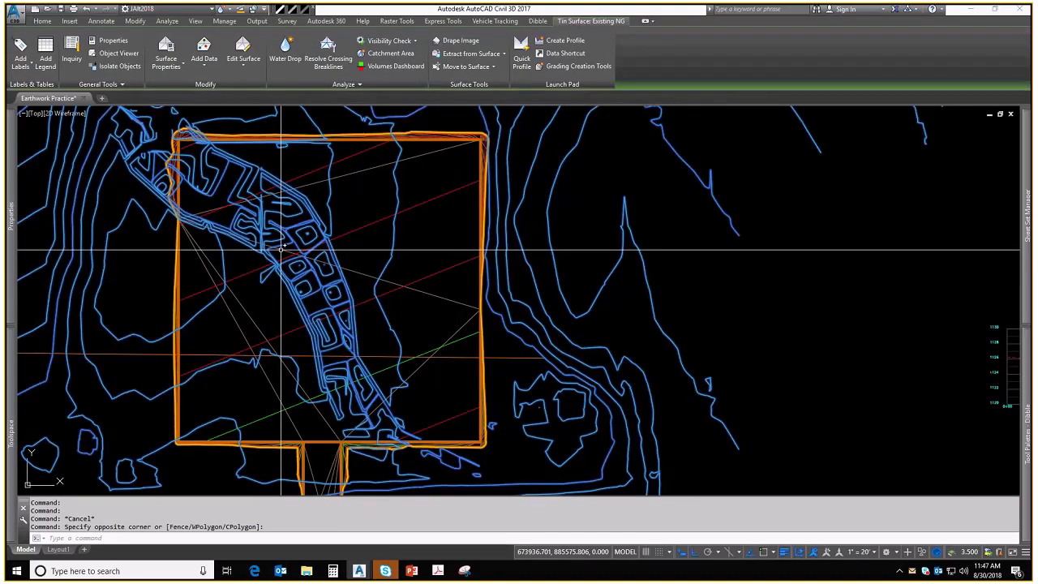
scroll(272, 243, "down", 2)
mouse_move(389, 577)
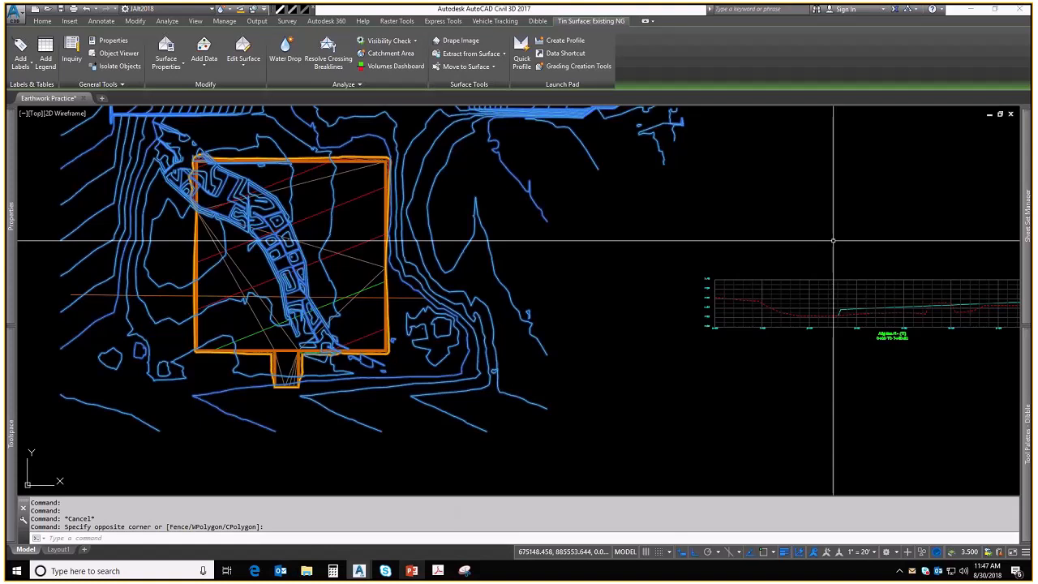
middle_click_drag(417, 304, 431, 361)
key("Escape")
key("Escape")
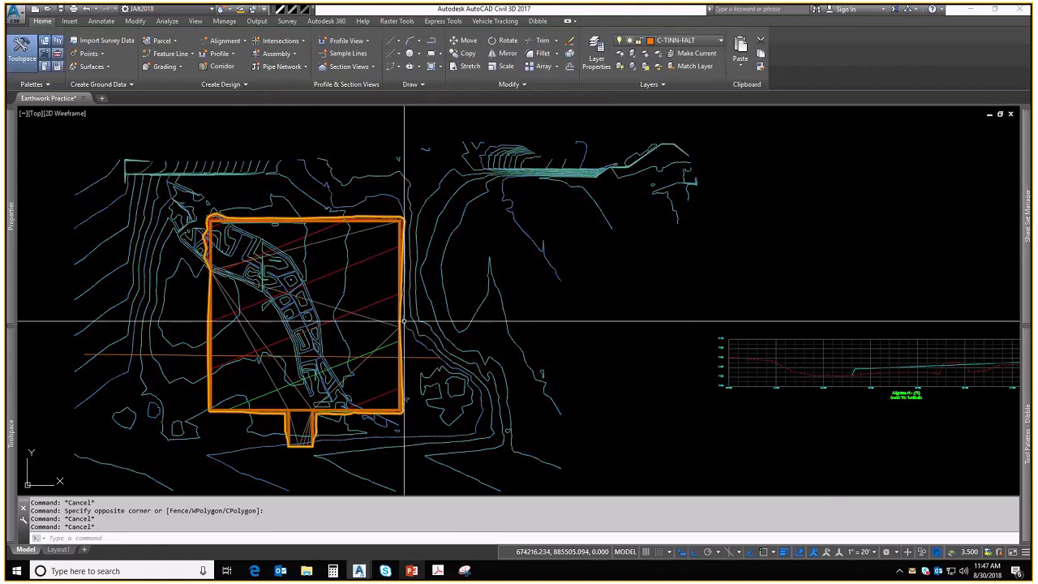
Examine the Alignment - (17) profile view and compare it with the alignment crossing the pad in plan.
middle_click_drag(404, 321, 419, 292)
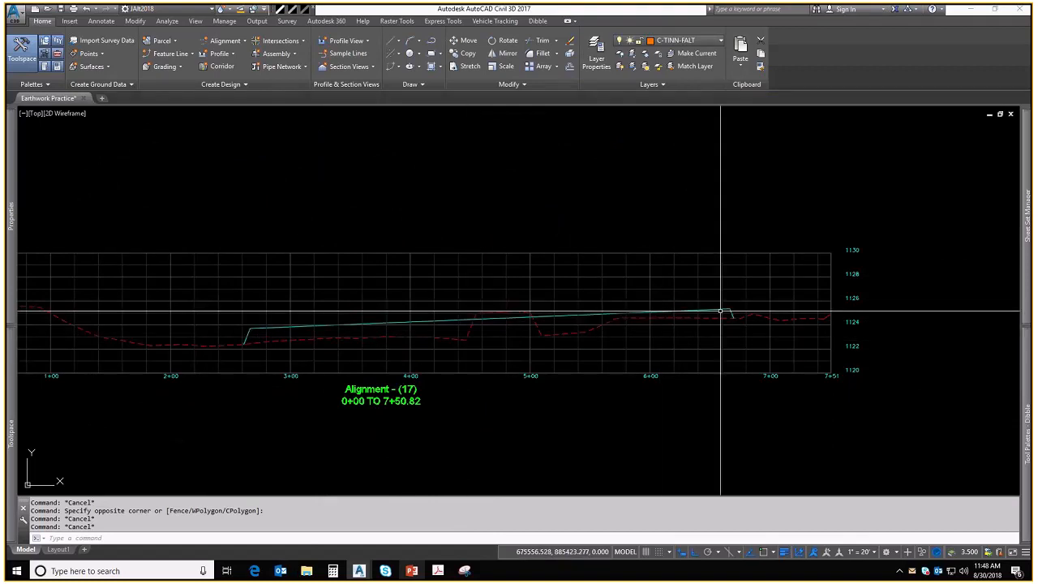
middle_click_drag(489, 362, 692, 308)
scroll(692, 308, "down", 2)
middle_click_drag(365, 342, 760, 321)
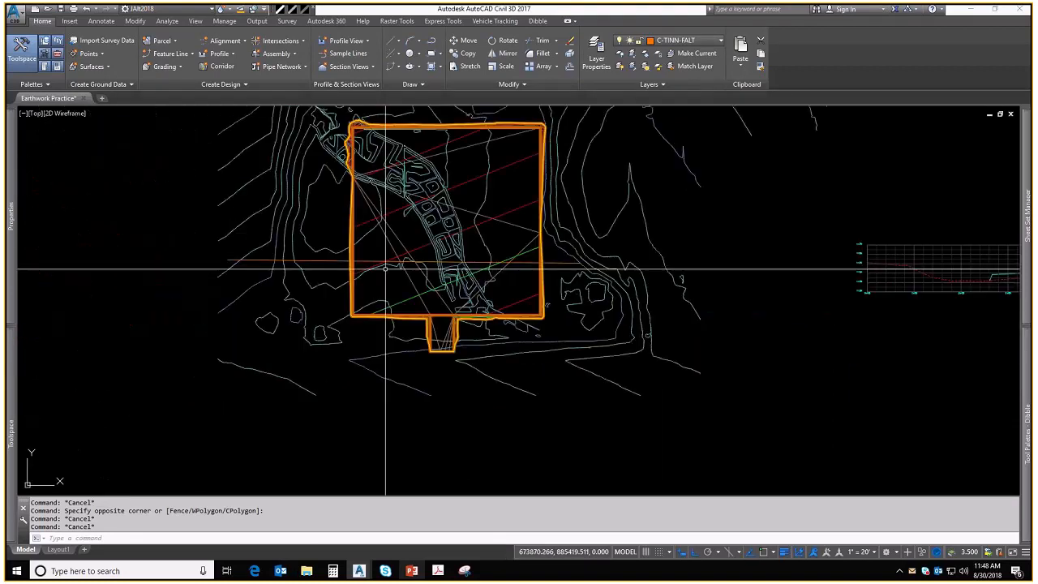
scroll(395, 286, "up", 1)
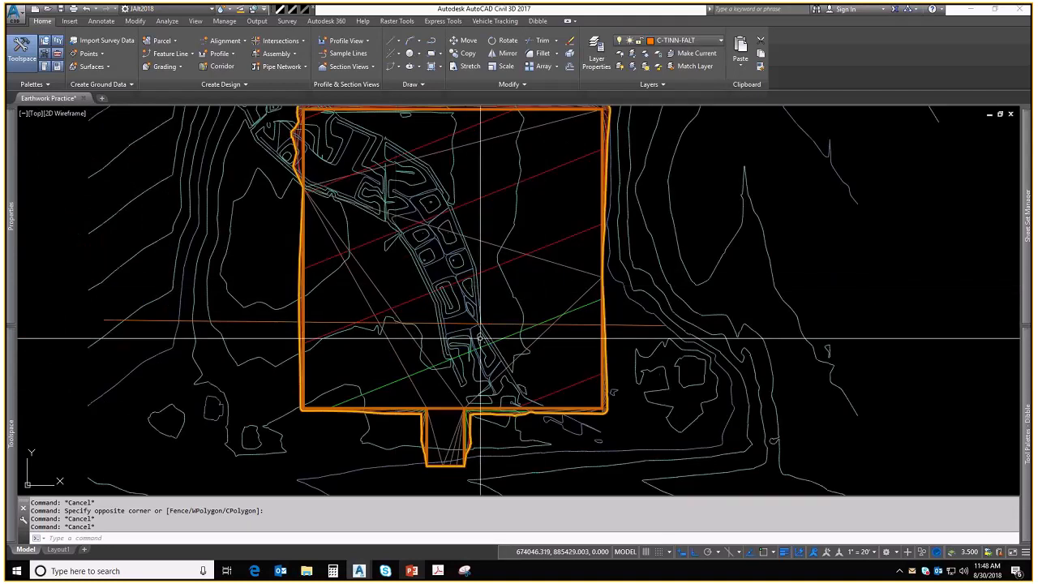
middle_click_drag(443, 359, 437, 370)
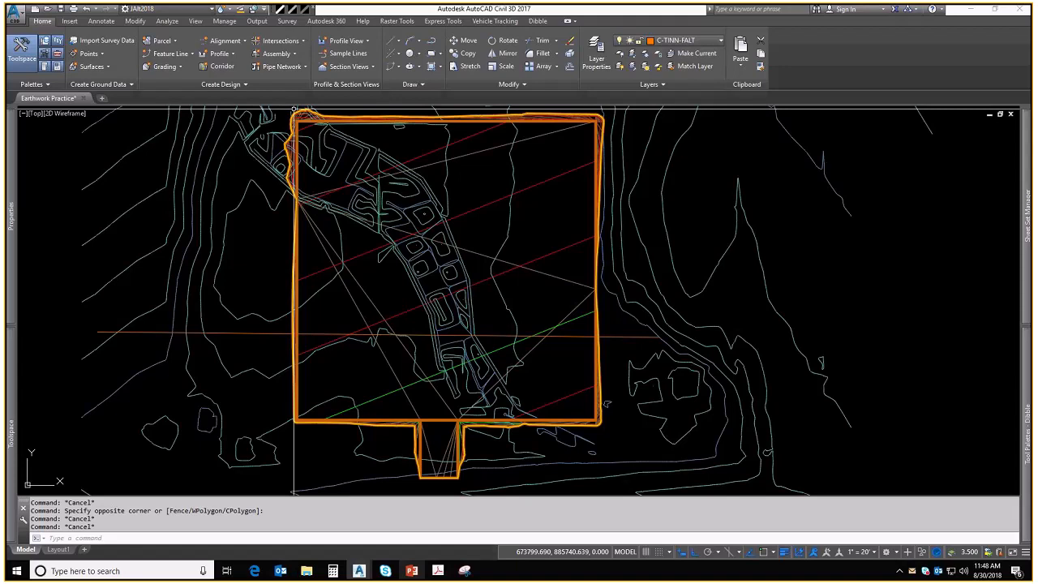
scroll(294, 109, "up", 2)
type("rec")
key("Return")
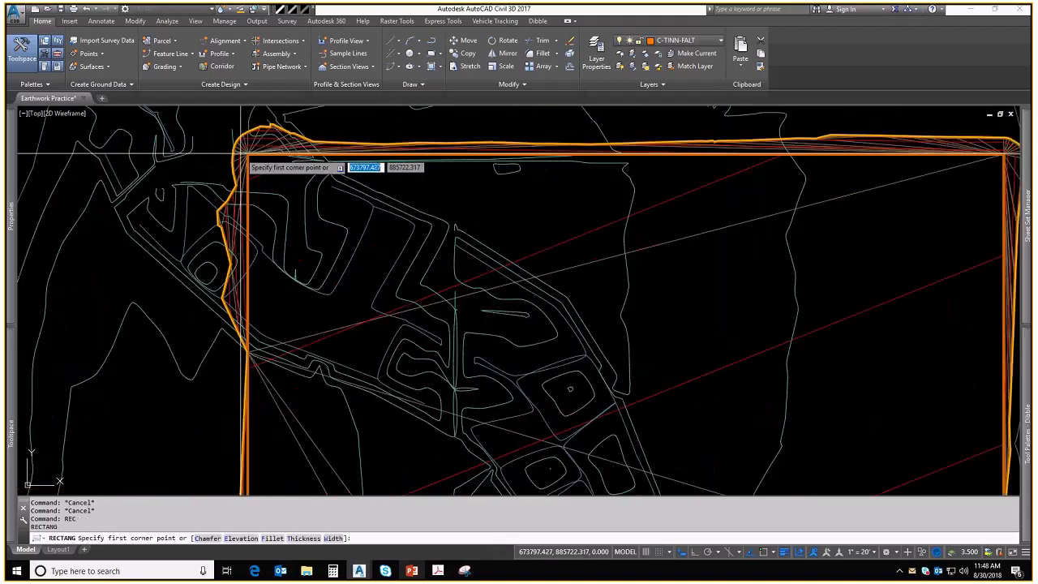
key("Escape")
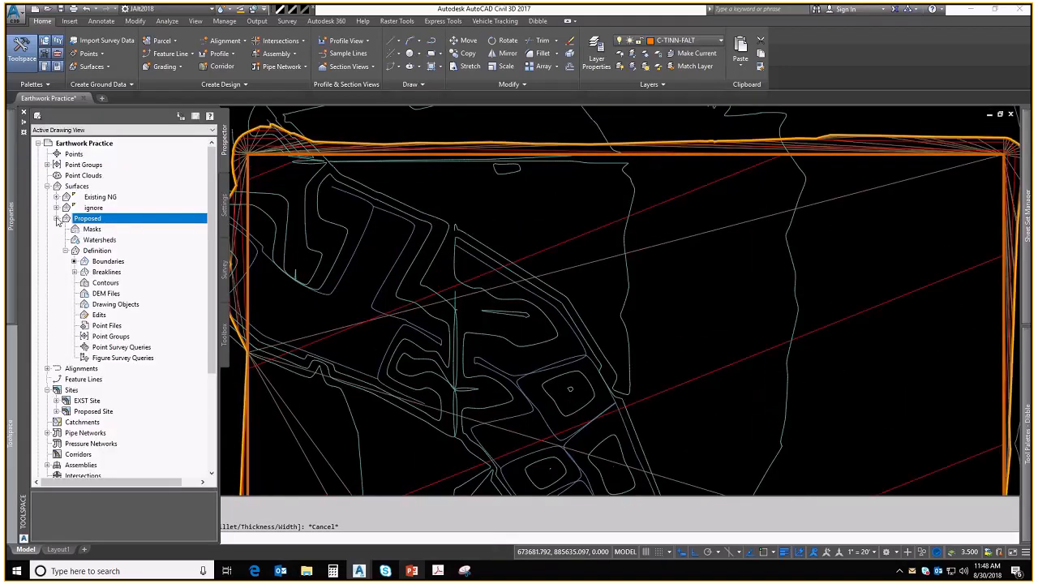
Create a new TIN surface named "prop Sub" in the Earthwork Practice drawing.
left_click(57, 218)
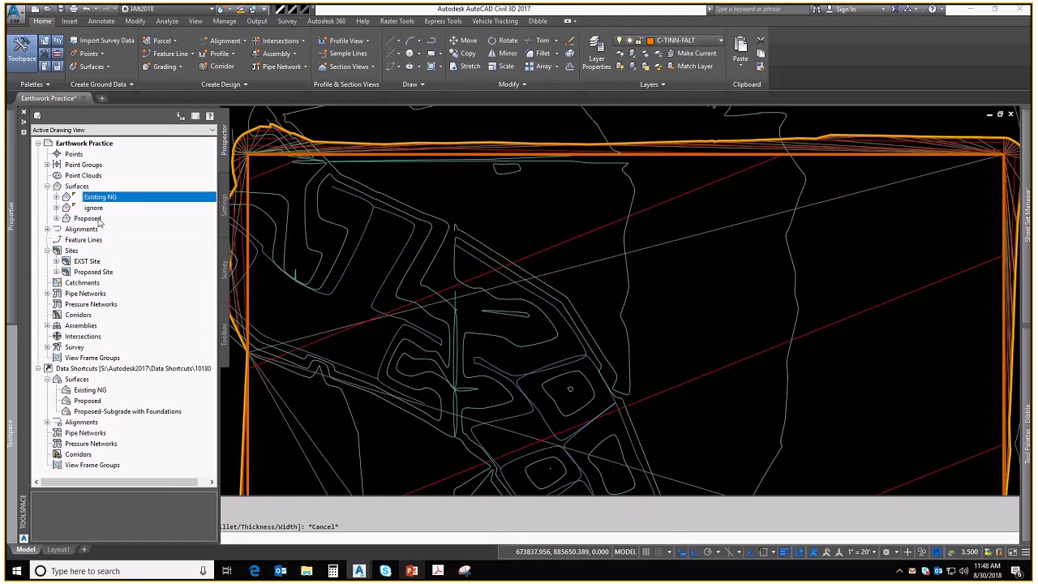
right_click(81, 187)
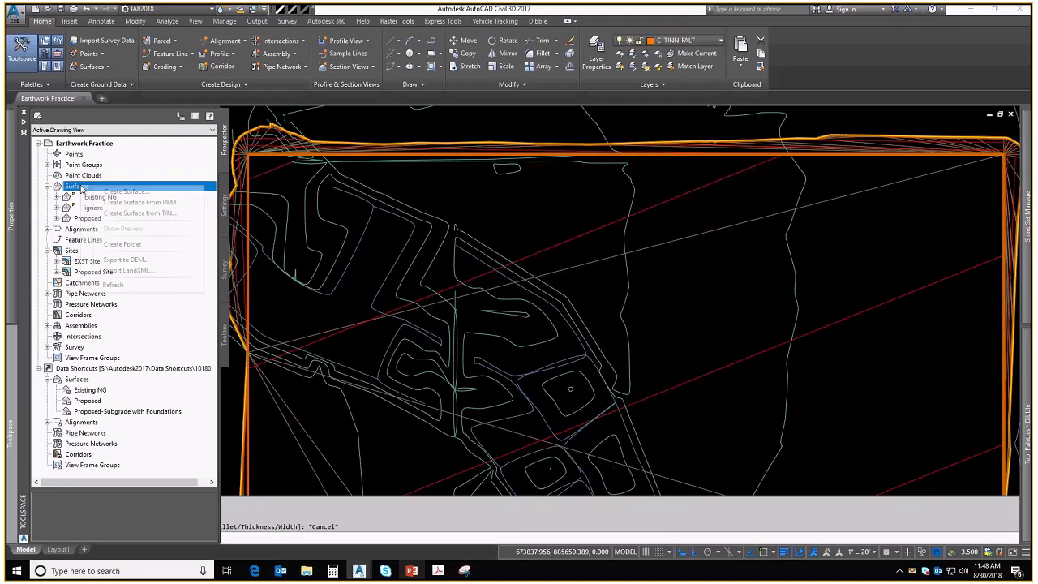
left_click(125, 191)
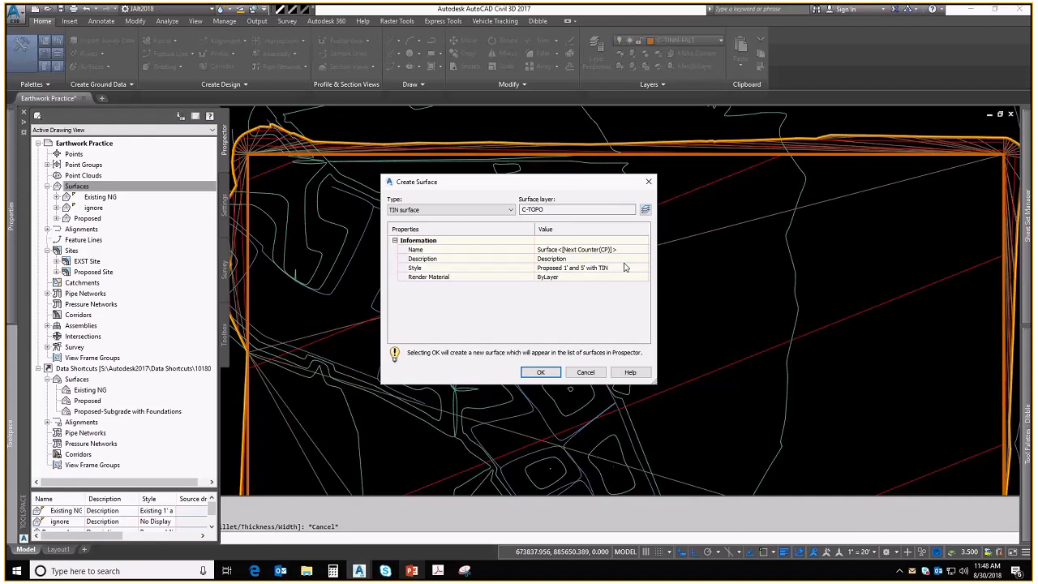
left_click(617, 249)
type("Sub")
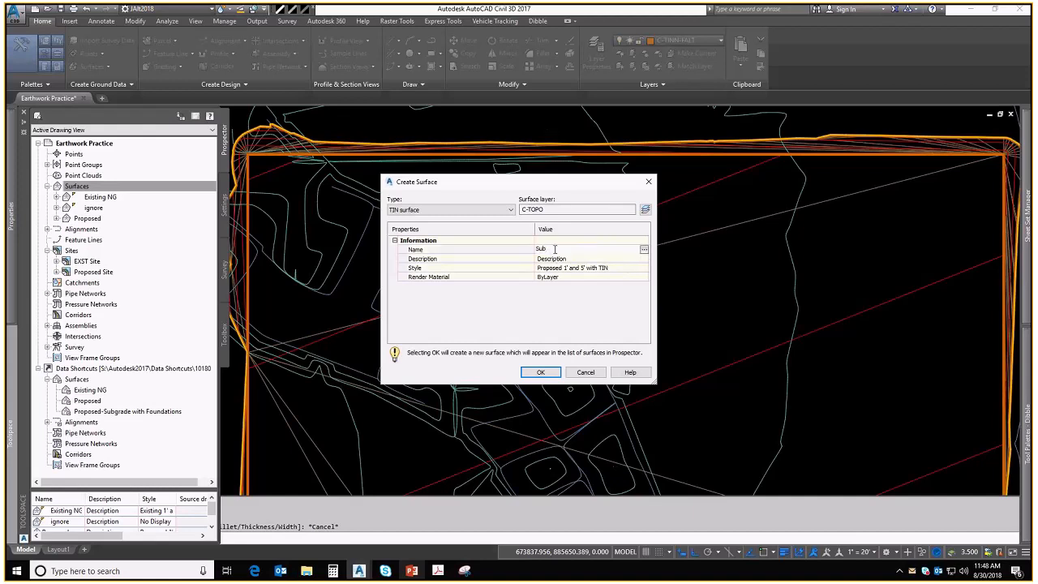
key("Home")
type("prop")
left_click(541, 372)
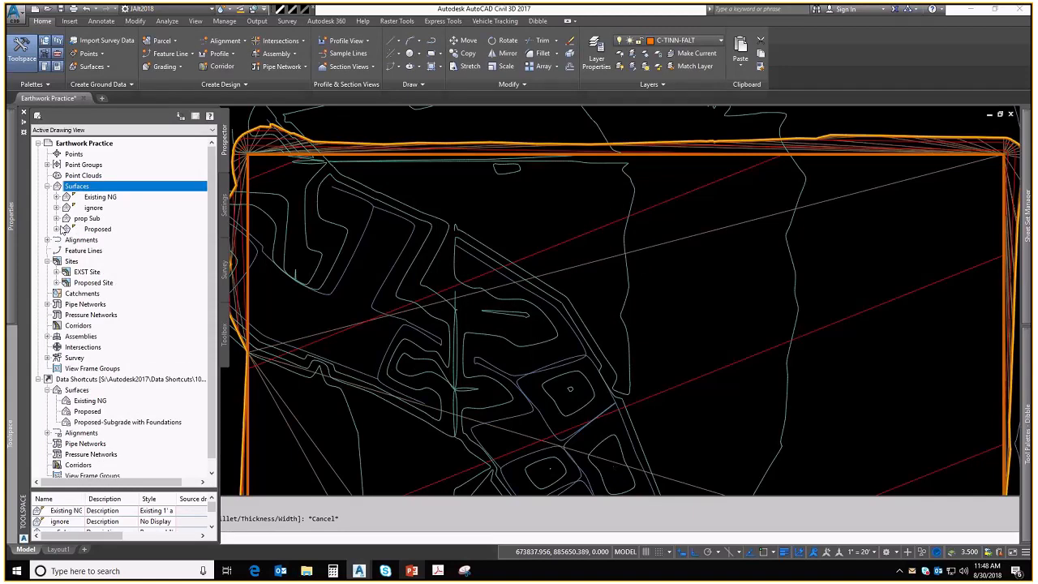
Paste the Proposed surface into the prop Sub surface as a definition edit.
left_click(57, 219)
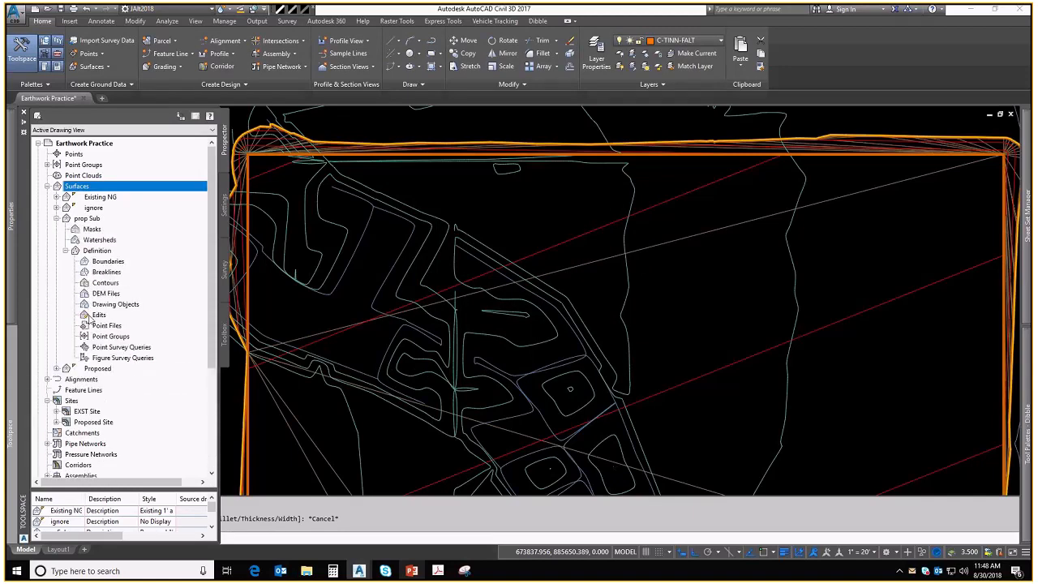
right_click(97, 316)
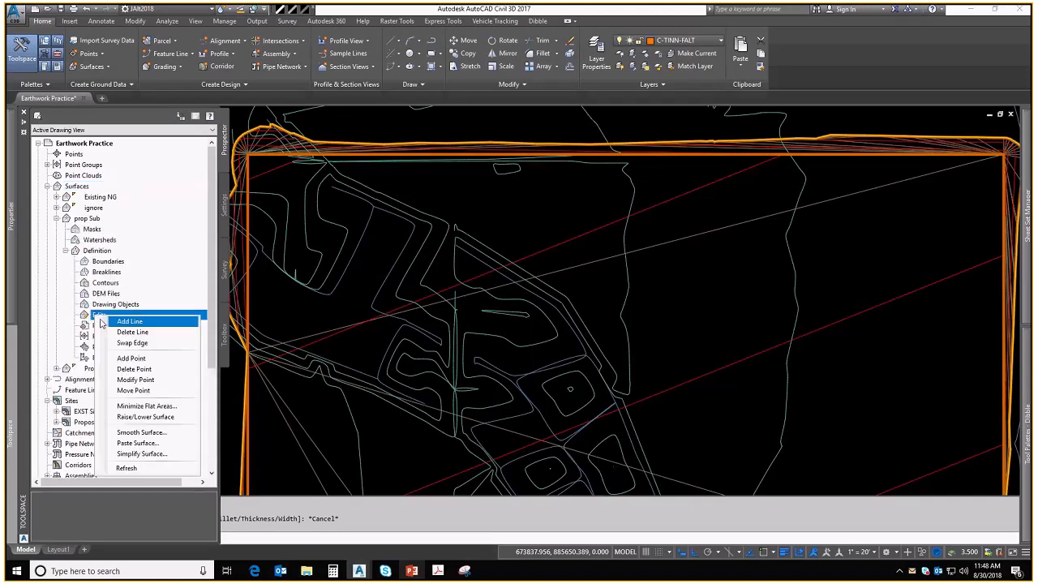
left_click(138, 444)
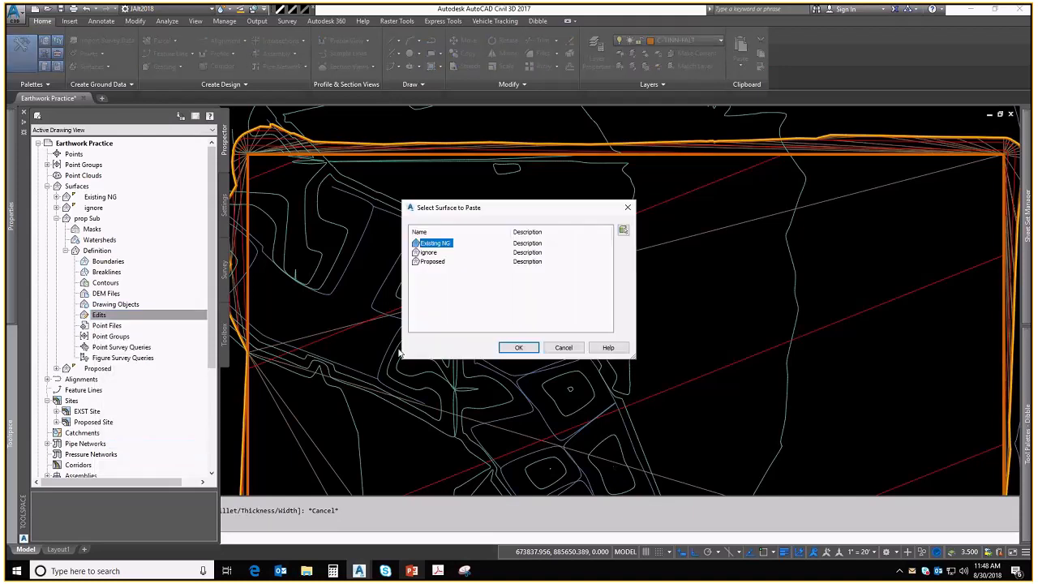
left_click(434, 262)
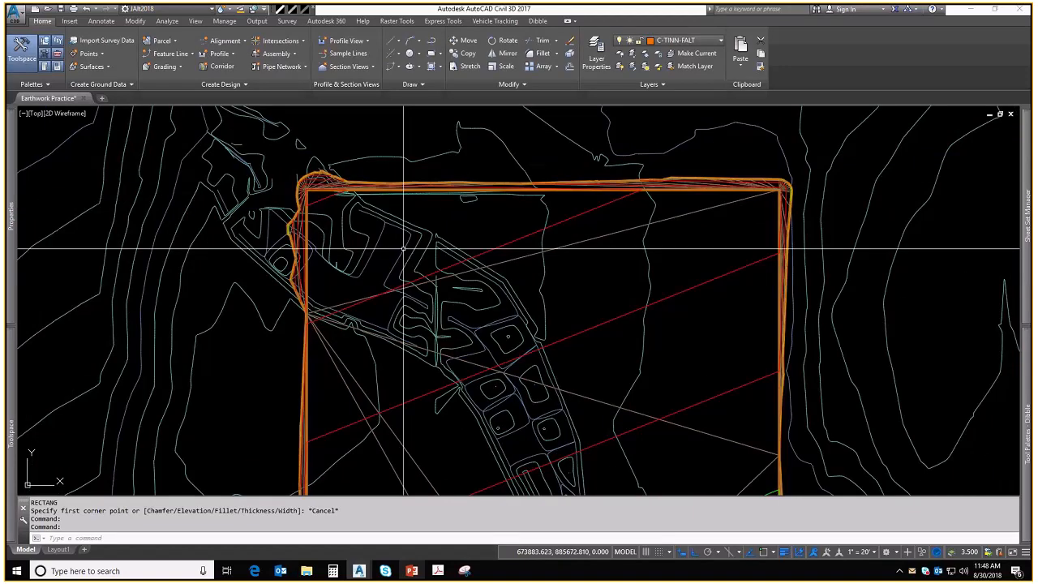
Lower the prop Sub surface with a Raise/Lower Surface edit that adds -22/12 to all elevations.
mouse_move(11, 230)
right_click(100, 315)
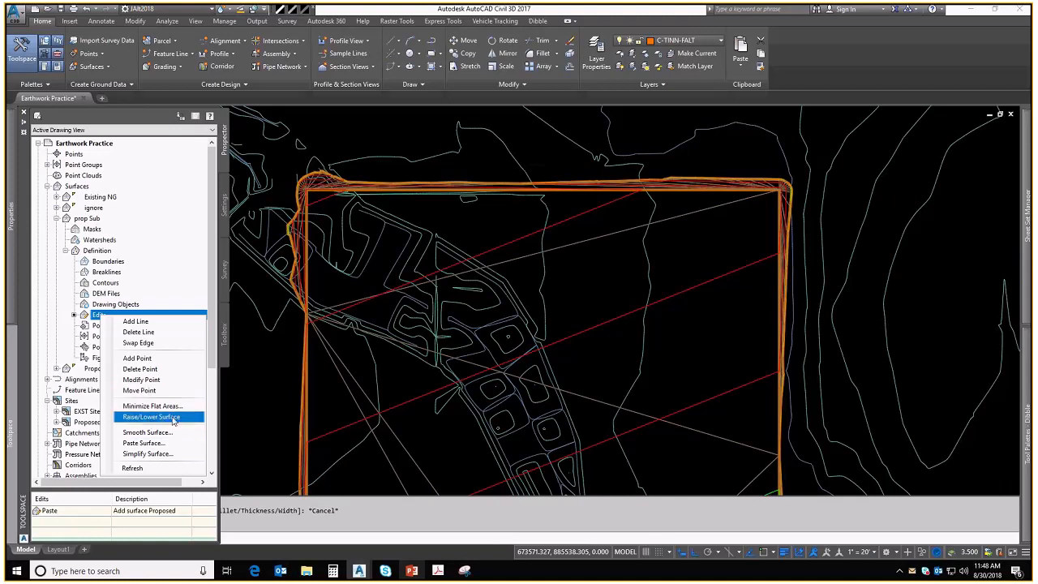
left_click(173, 418)
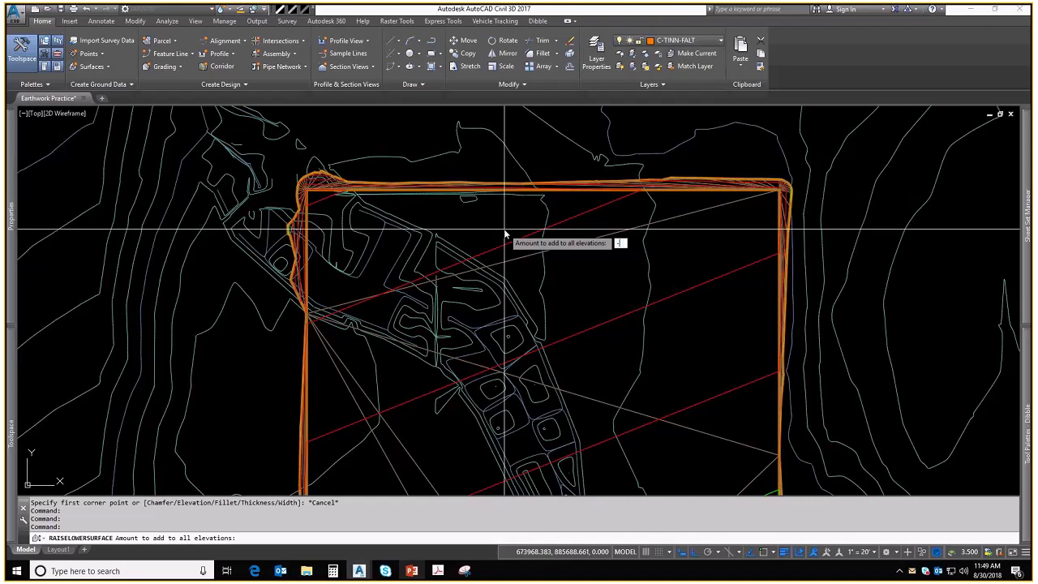
type("-0")
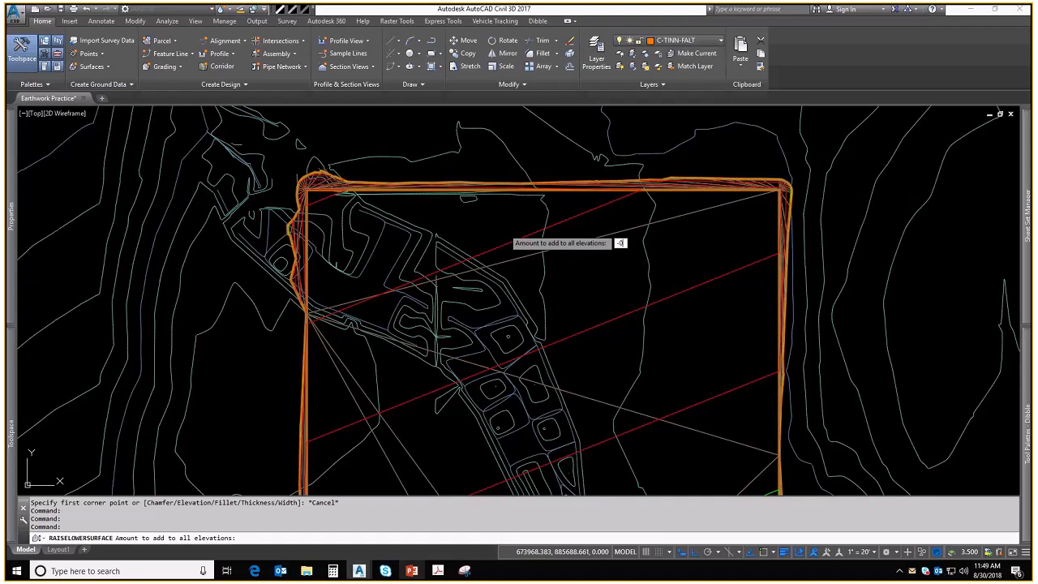
type(".22/12")
key("Return")
scroll(493, 308, "down", 3)
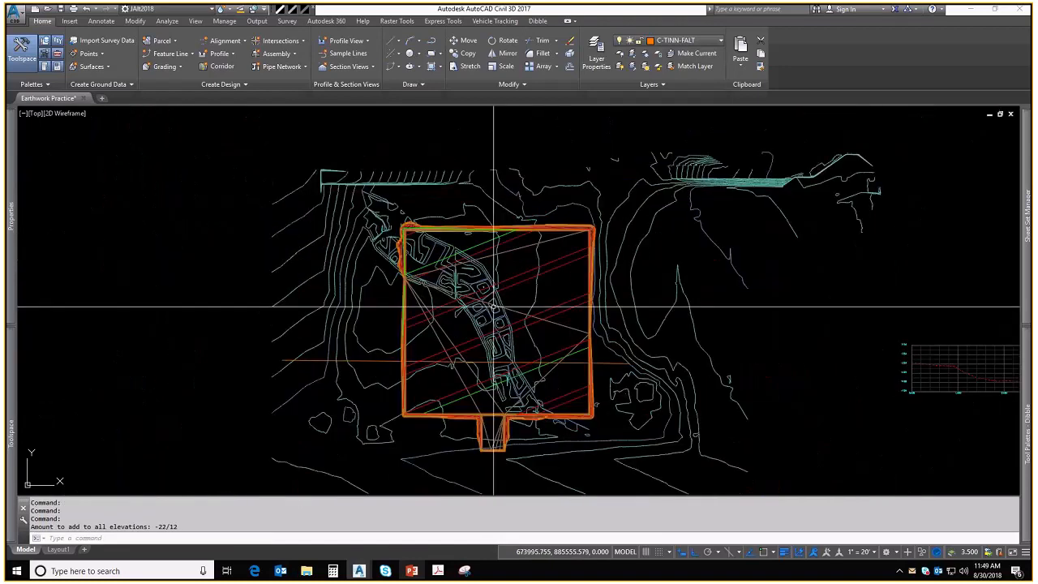
scroll(528, 332, "up", 2)
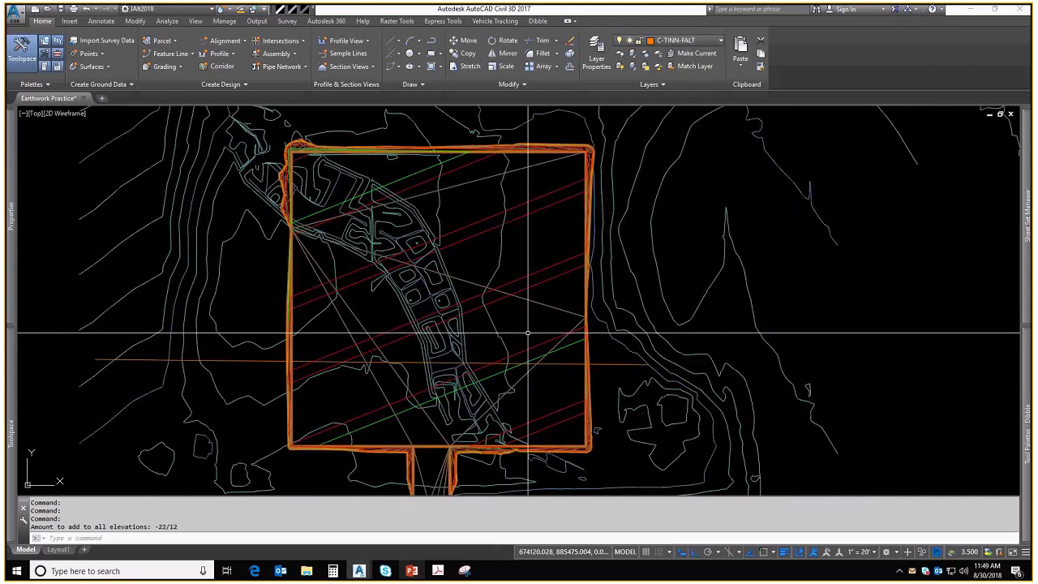
Select the alignment line crossing the pad and examine the pad and existing ground profiles in the Alignment - (17) profile view.
scroll(528, 333, "down", 2)
middle_click_drag(528, 332, 332, 331)
left_click(290, 363)
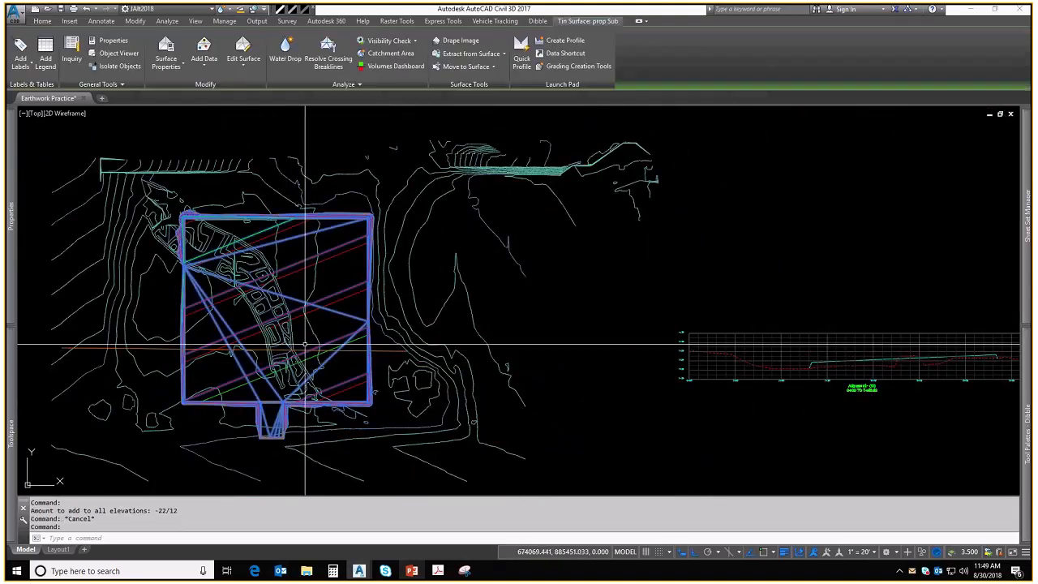
key("Escape")
key("Escape")
left_click(301, 349)
right_click(317, 317)
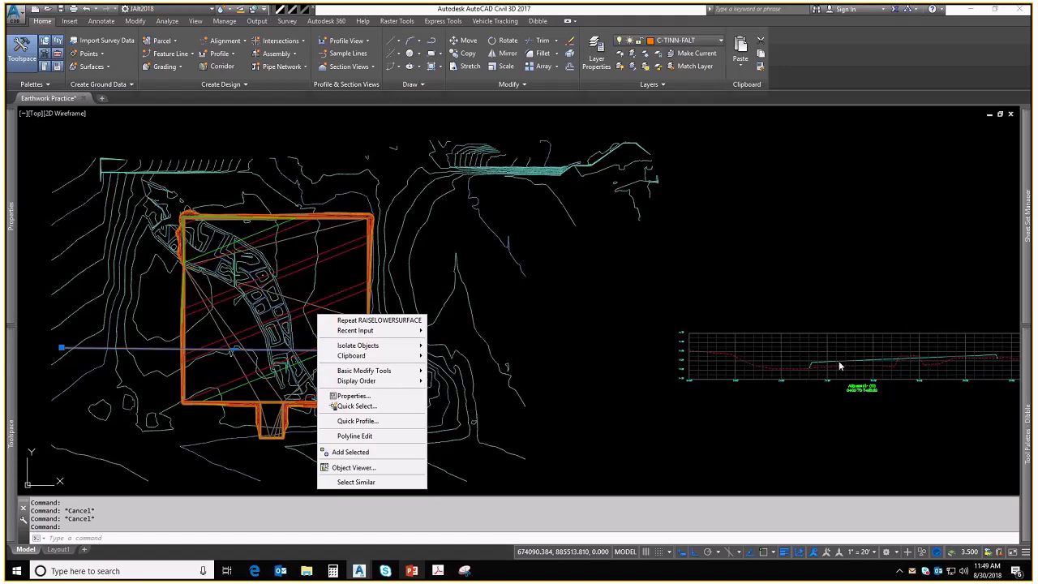
middle_click_drag(770, 366, 421, 341)
scroll(557, 347, "up", 3)
middle_click_drag(595, 354, 485, 376)
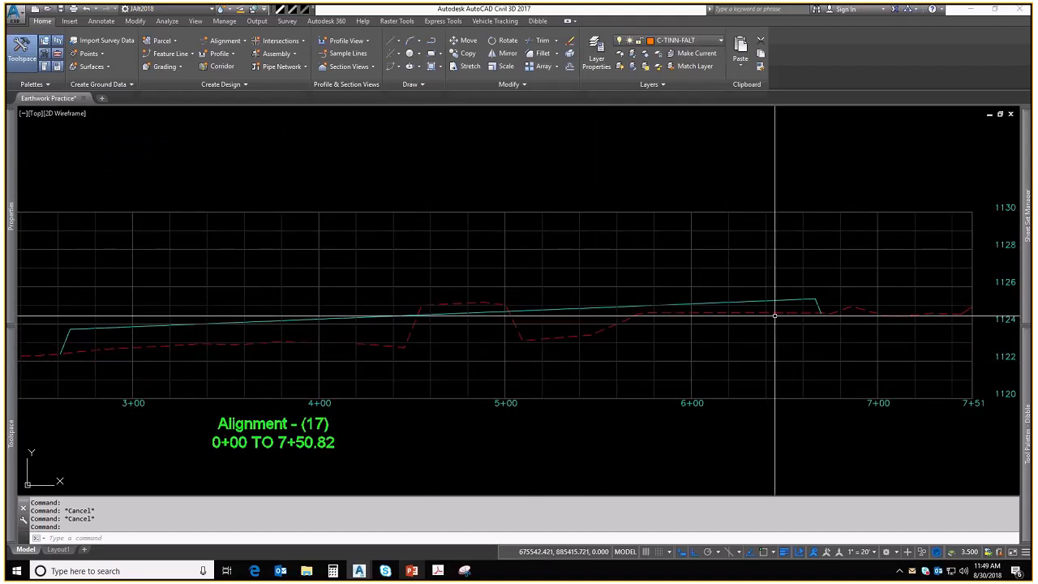
middle_click_drag(463, 419, 674, 378)
scroll(548, 403, "down", 2)
middle_click_drag(286, 391, 778, 373)
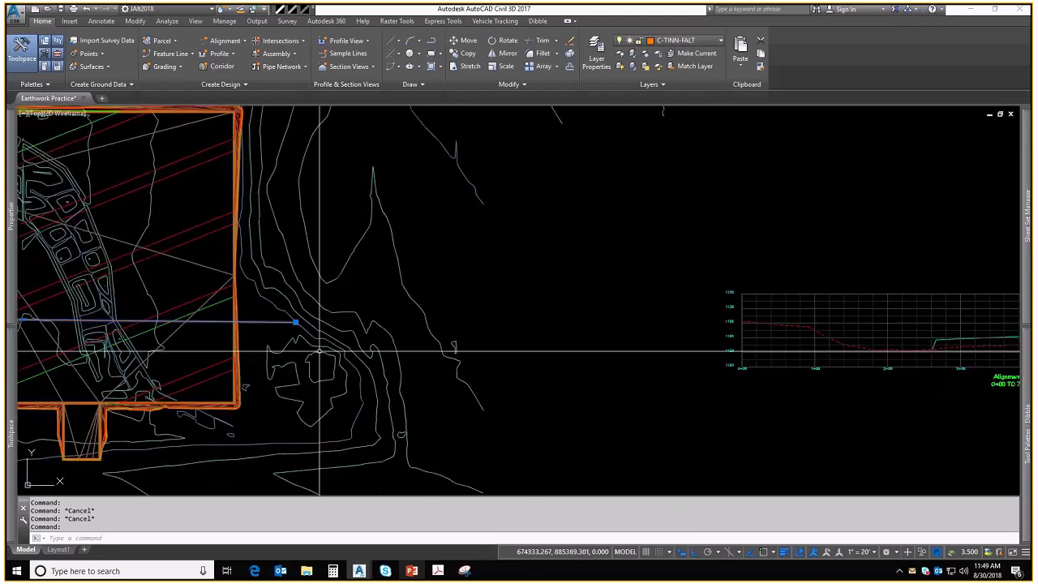
middle_click_drag(319, 351, 415, 354)
Set up a quick profile along the line crossing the pad, excluding the ignore surface, with Existing style for Existing NG and view style Design (10:1 - 20' grid).
right_click(367, 326)
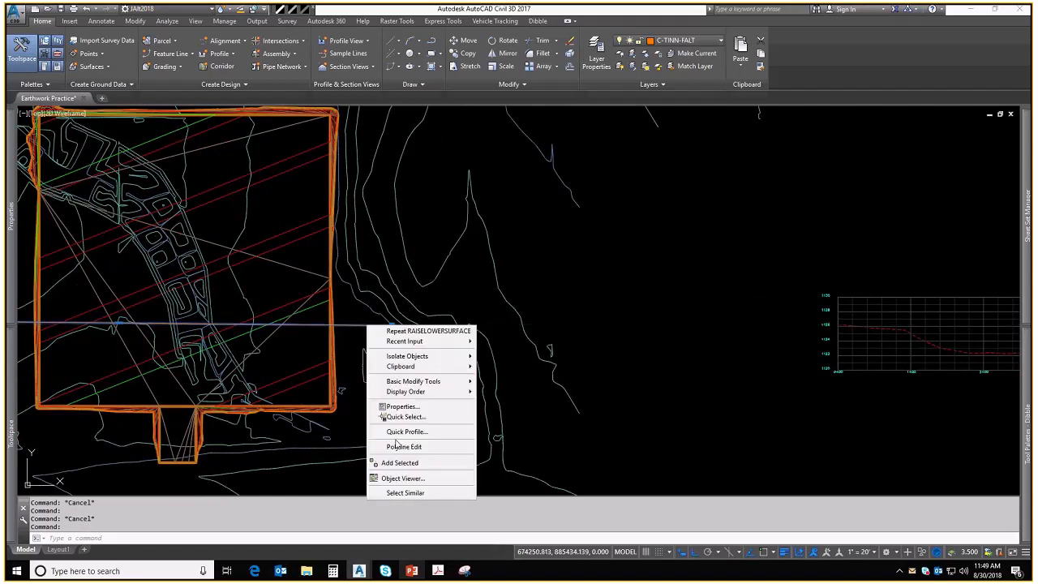
left_click(403, 438)
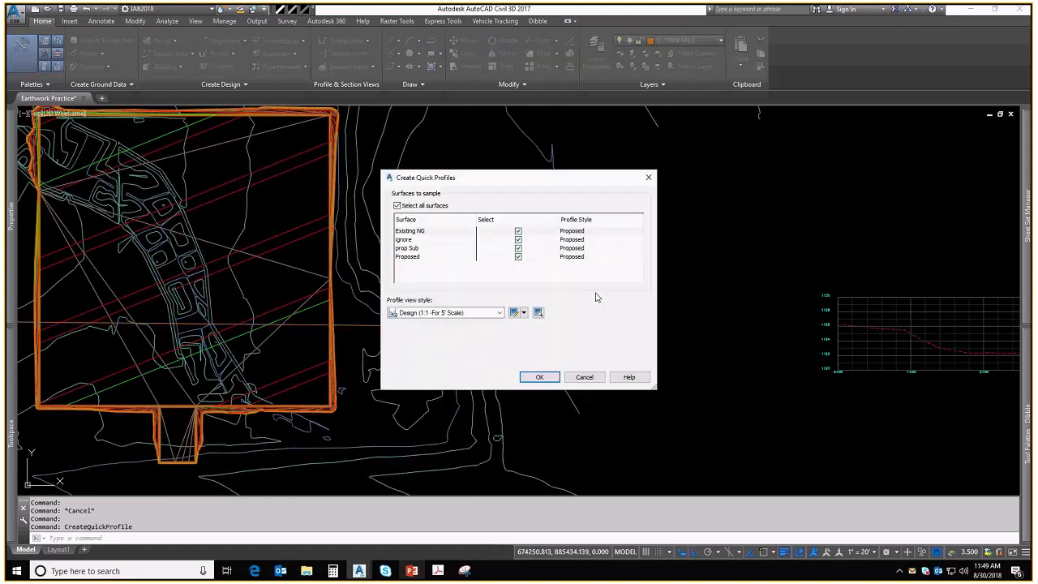
left_click(518, 239)
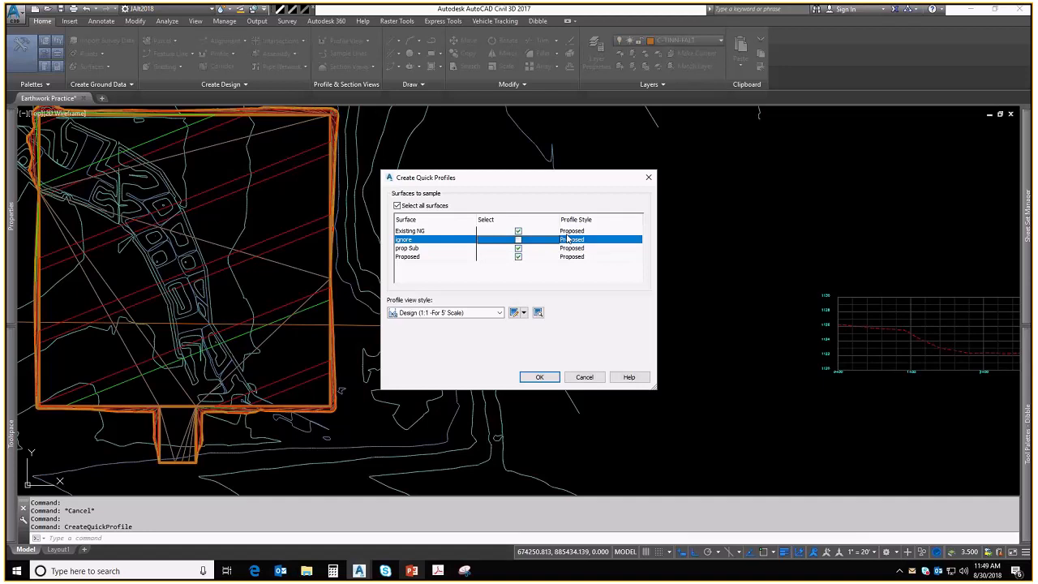
left_click(568, 240)
left_click(746, 328)
left_click(454, 312)
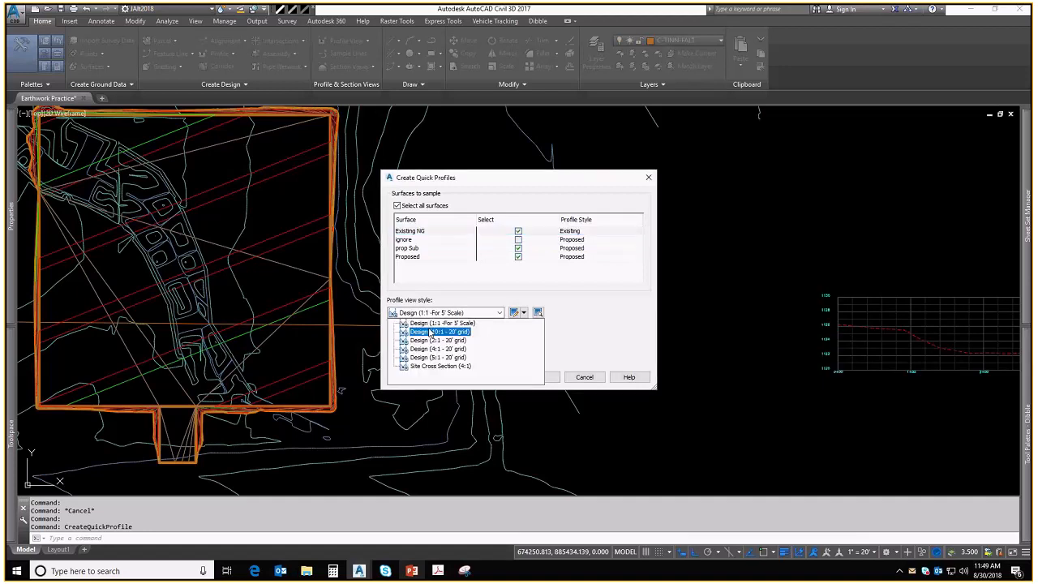
left_click(430, 327)
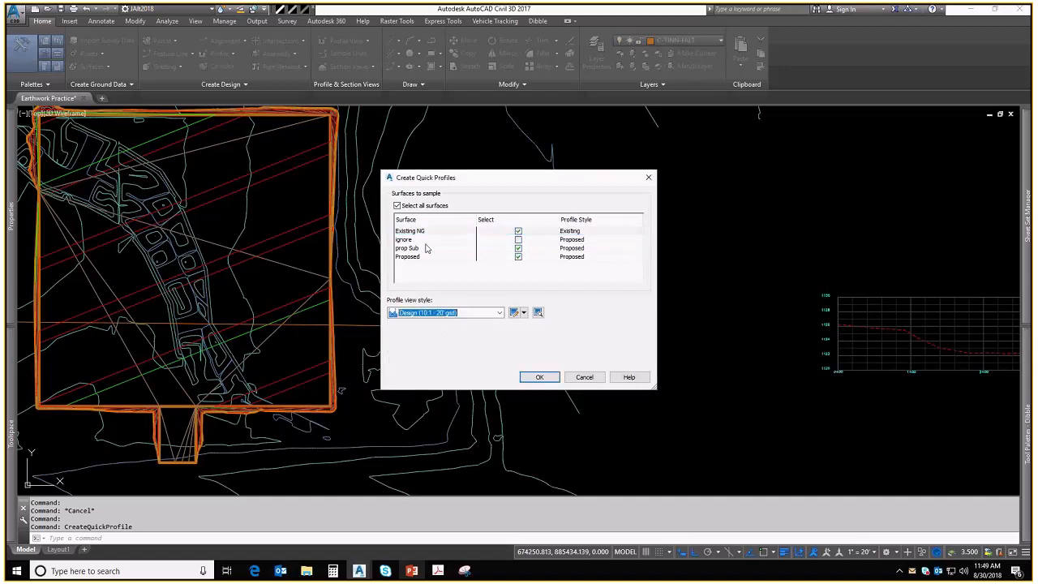
Choose a profile style for the prop Sub surface and place the quick profile view above the Alignment - (17) view.
left_click(473, 250)
left_click(582, 253)
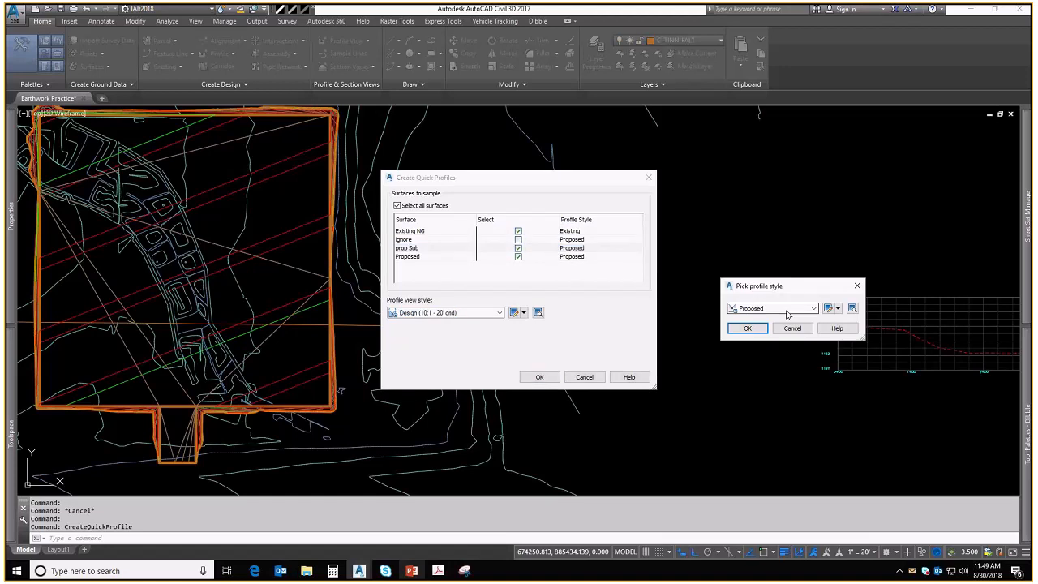
left_click(747, 327)
left_click(540, 377)
middle_click_drag(781, 205, 505, 304)
scroll(505, 304, "down", 2)
left_click(558, 287)
Compare the prop Sub and Proposed profiles in the new profile view, and examine the pad's edges and side slopes in plan.
scroll(700, 276, "up", 4)
middle_click_drag(605, 275, 474, 316)
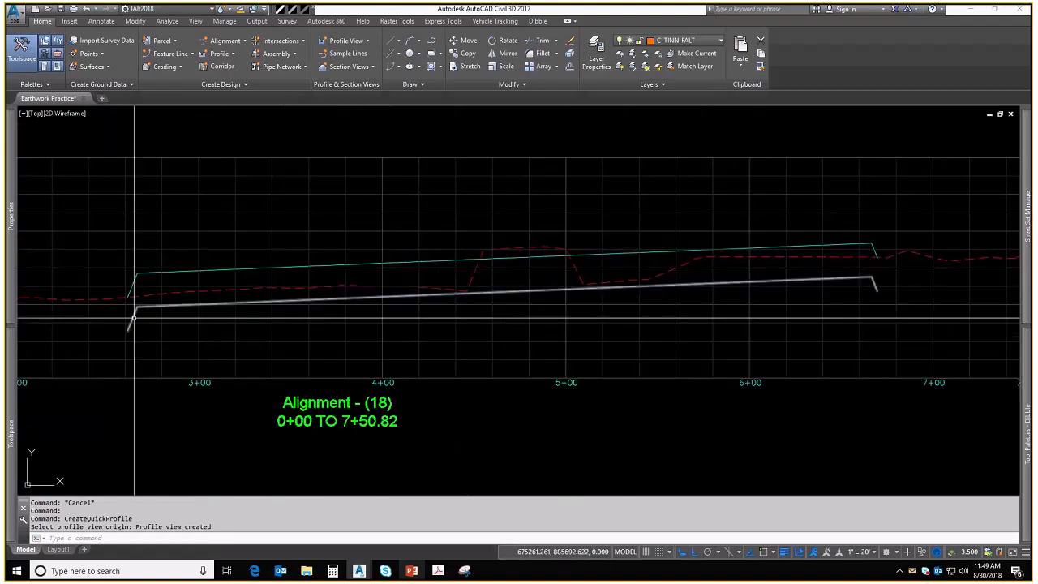
scroll(646, 256, "down", 4)
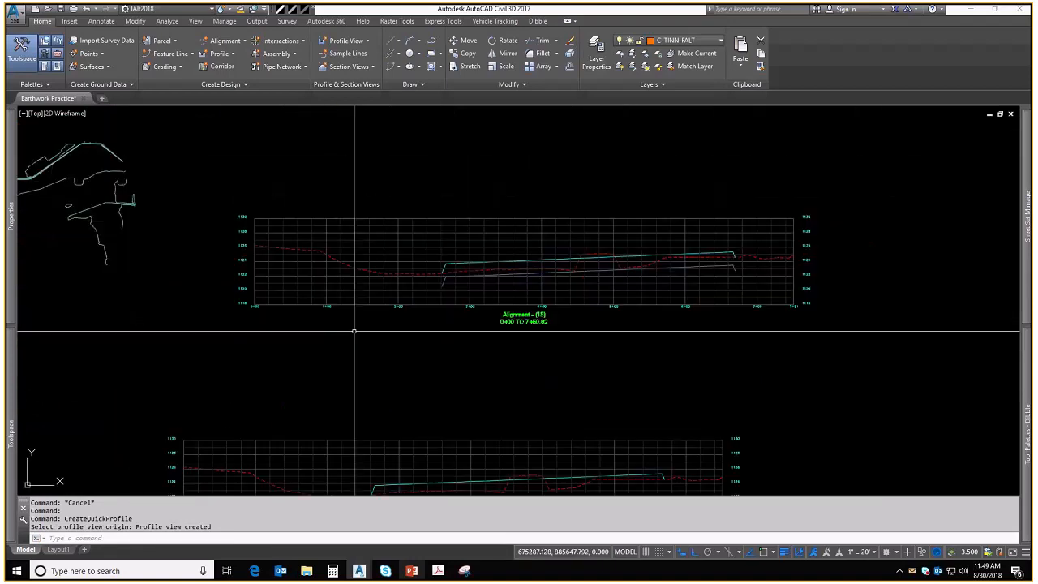
middle_click_drag(354, 331, 670, 272)
middle_click_drag(609, 284, 822, 278)
scroll(823, 278, "down", 1)
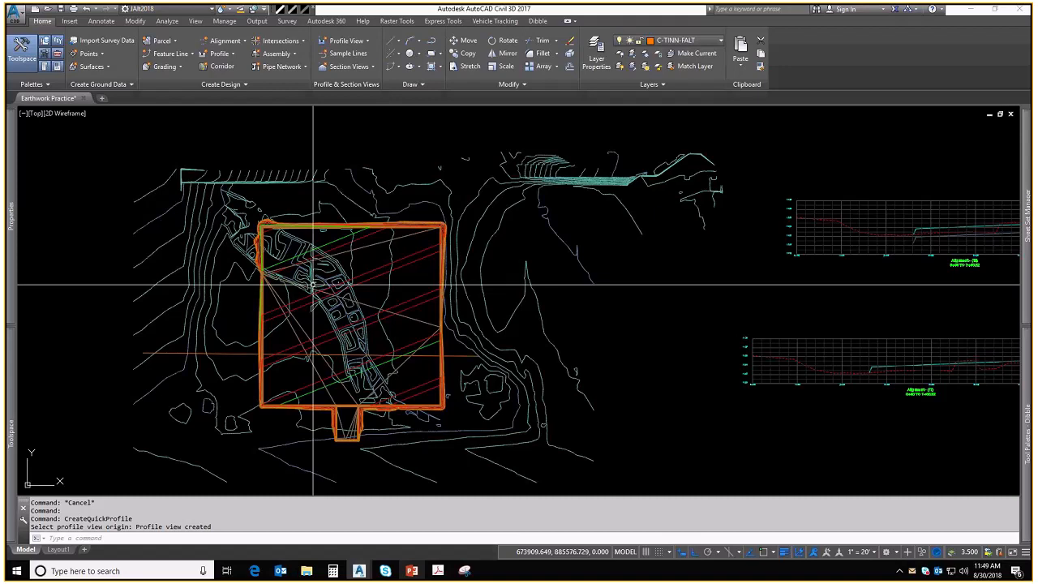
scroll(444, 226, "up", 5)
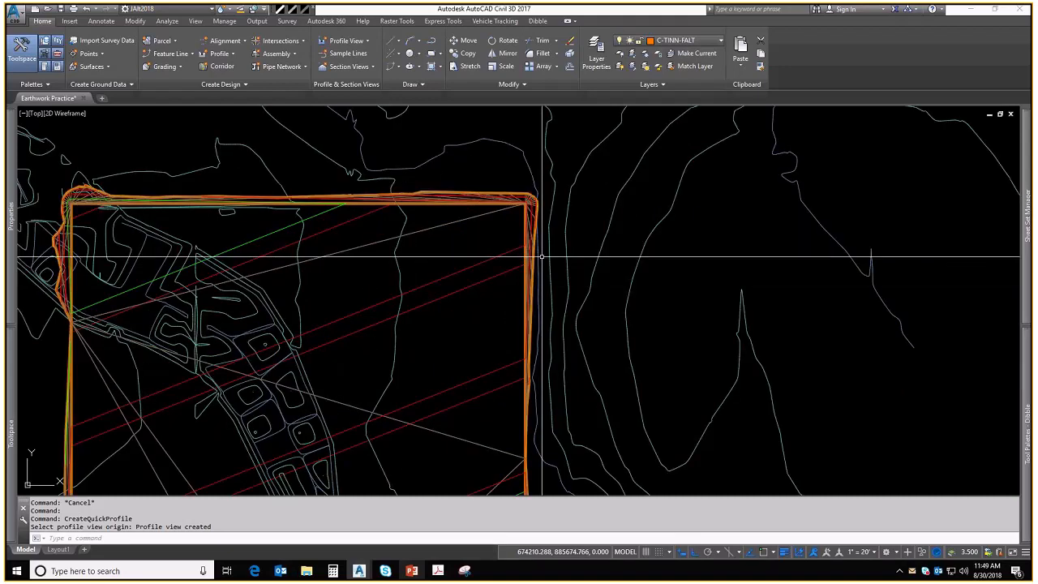
scroll(519, 187, "down", 3)
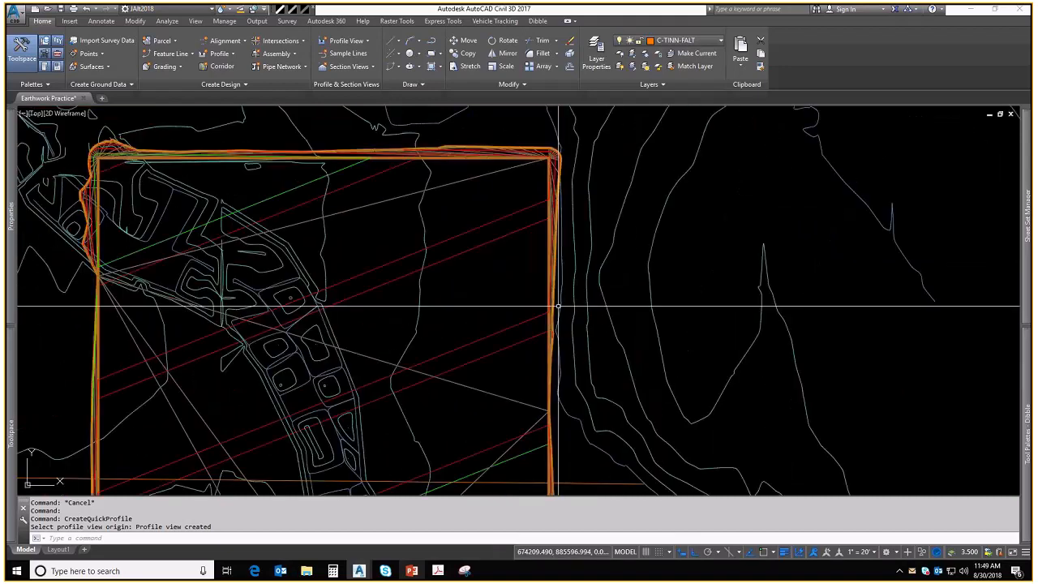
middle_click_drag(517, 492, 577, 266)
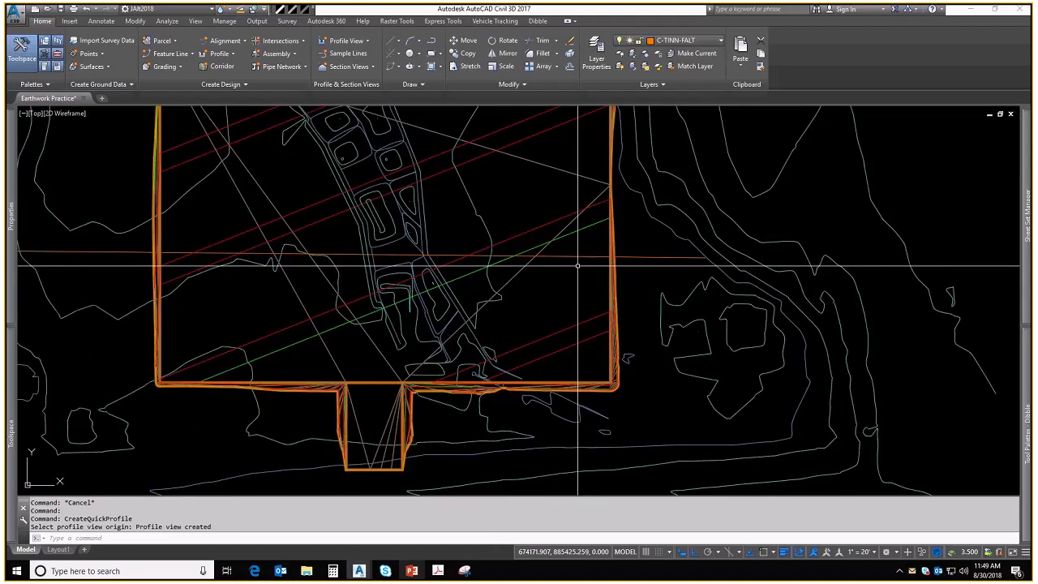
middle_click_drag(320, 237, 386, 303)
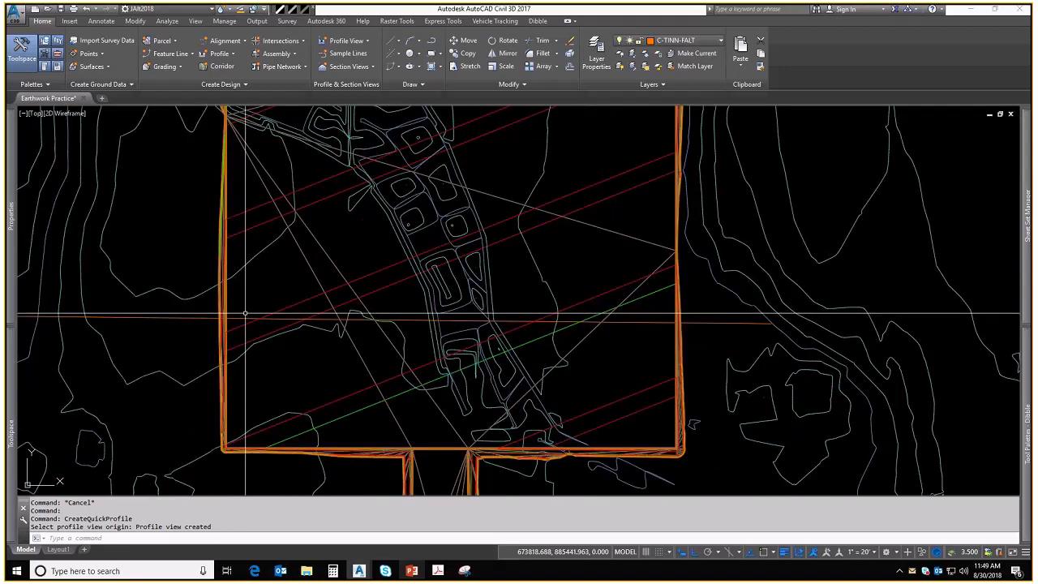
middle_click_drag(247, 317, 250, 362)
scroll(235, 154, "up", 2)
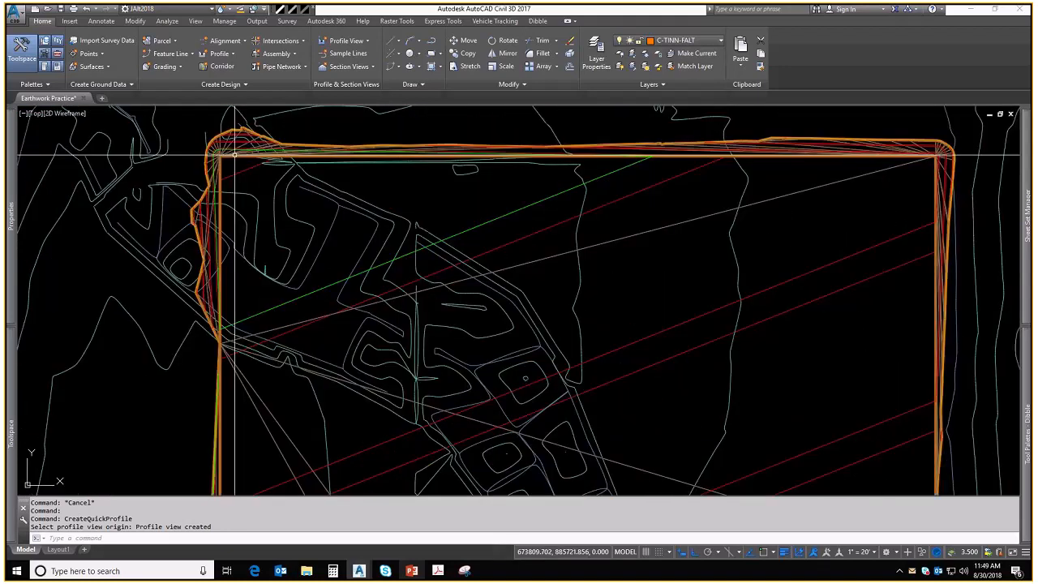
Draw a rectangle along the pad's edges from its northwest corner to just inside its southeast corner.
key("Escape")
key("Escape")
scroll(226, 156, "up", 2)
type("rec")
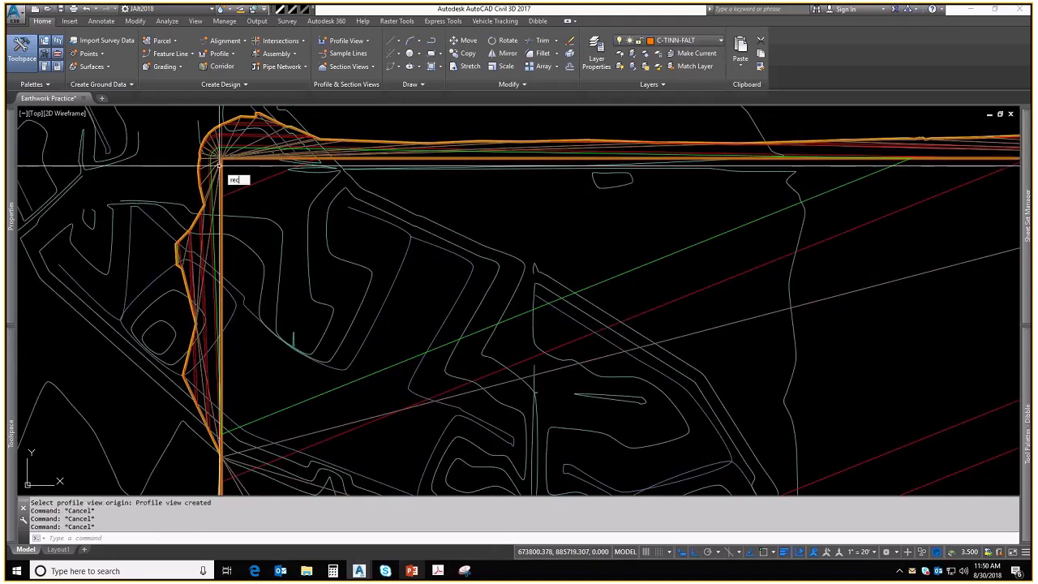
key("Return")
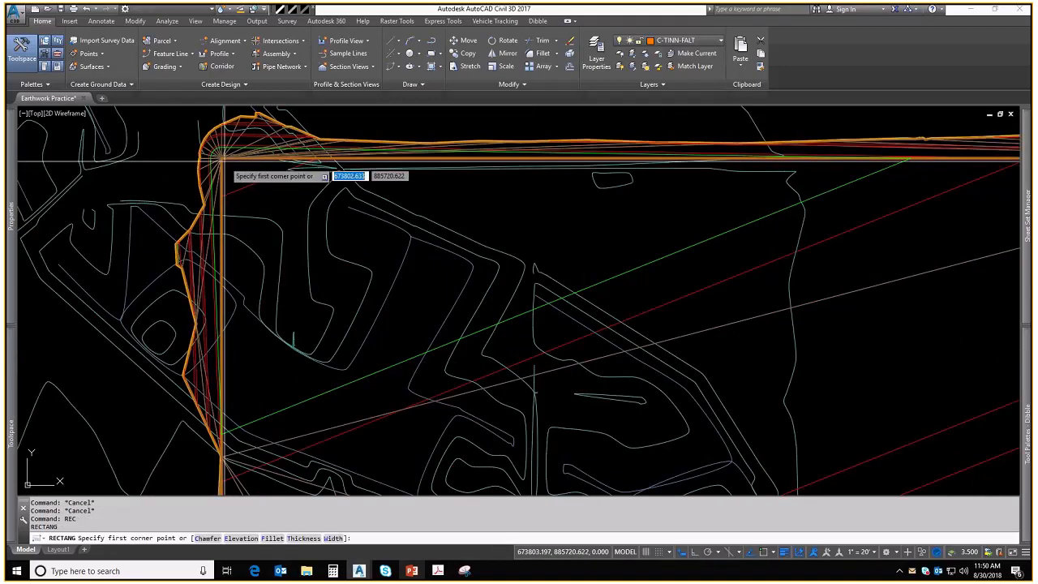
left_click(220, 160)
middle_click_drag(444, 407, 414, 351)
scroll(614, 473, "down", 4)
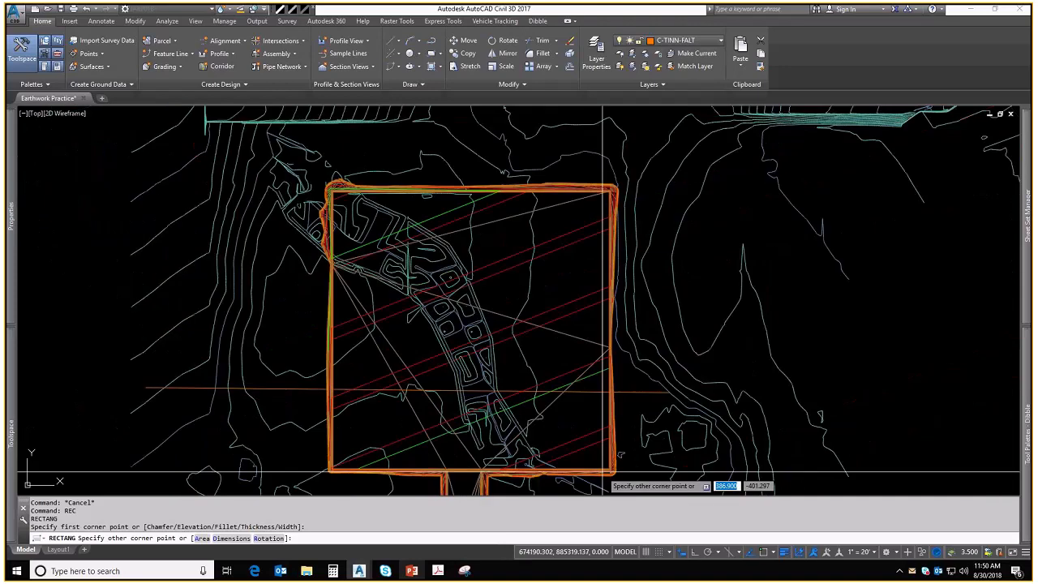
scroll(603, 471, "up", 3)
left_click(617, 472)
middle_click_drag(618, 472, 573, 284)
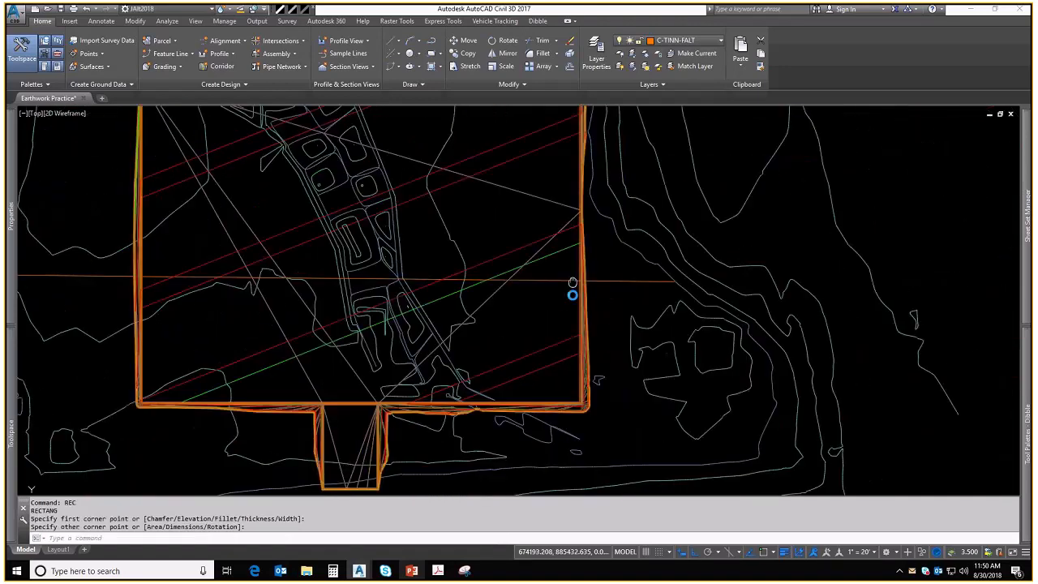
key("Escape")
scroll(575, 388, "up", 3)
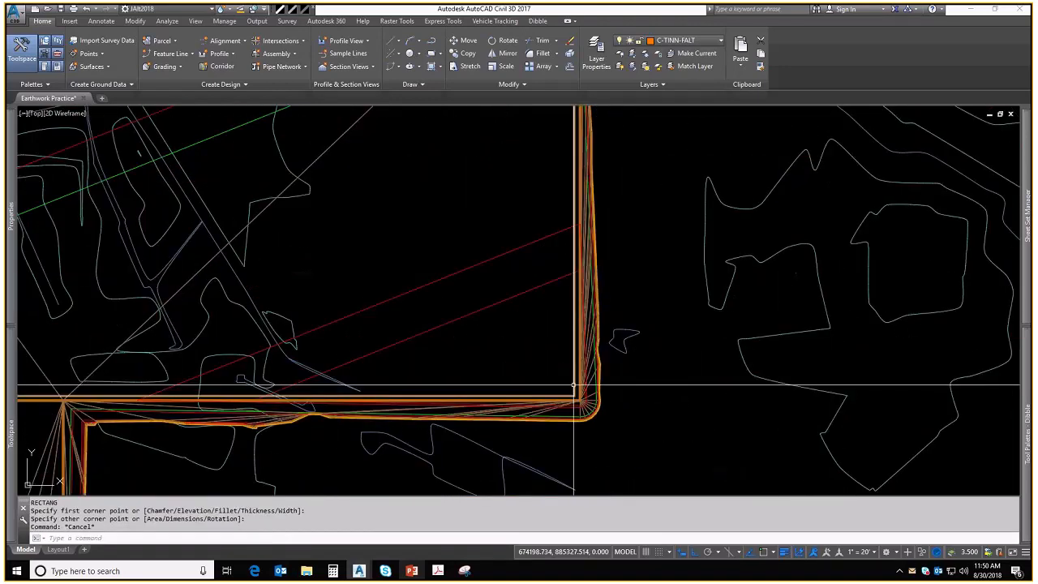
Try to move the rectangle to layer C-TINN-BNDY-E.
left_click(688, 40)
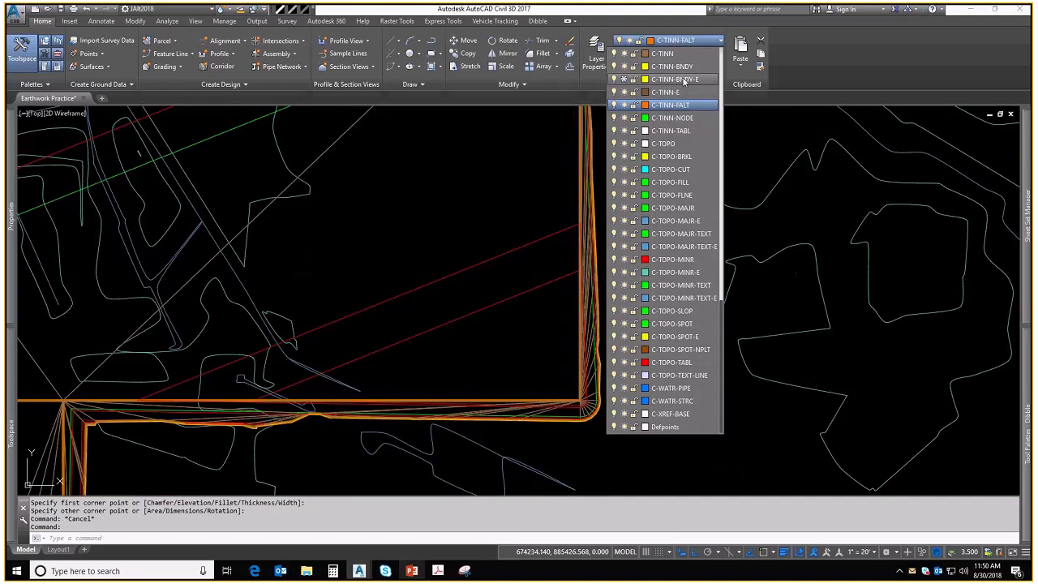
left_click(683, 79)
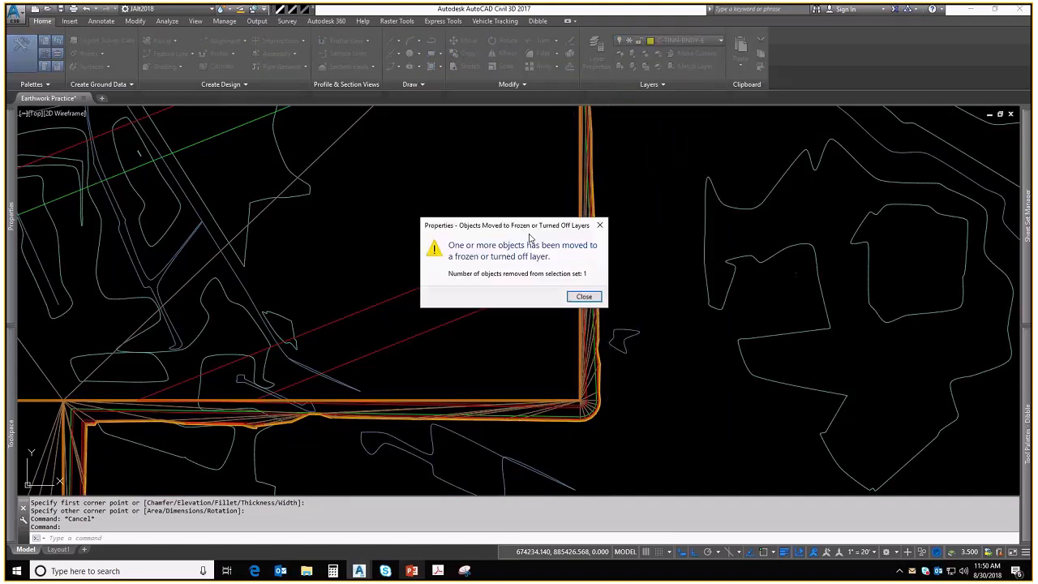
left_click(584, 296)
key("Return")
Reselect the rectangle as the previous selection, place it on layer C-TINN-BNDY, and clear the selection.
key("Escape")
key("Escape")
type("`1")
key("Return")
key("Escape")
key("Escape")
key("Escape")
type("`")
key("Return")
type("p")
key("Return")
key("Return")
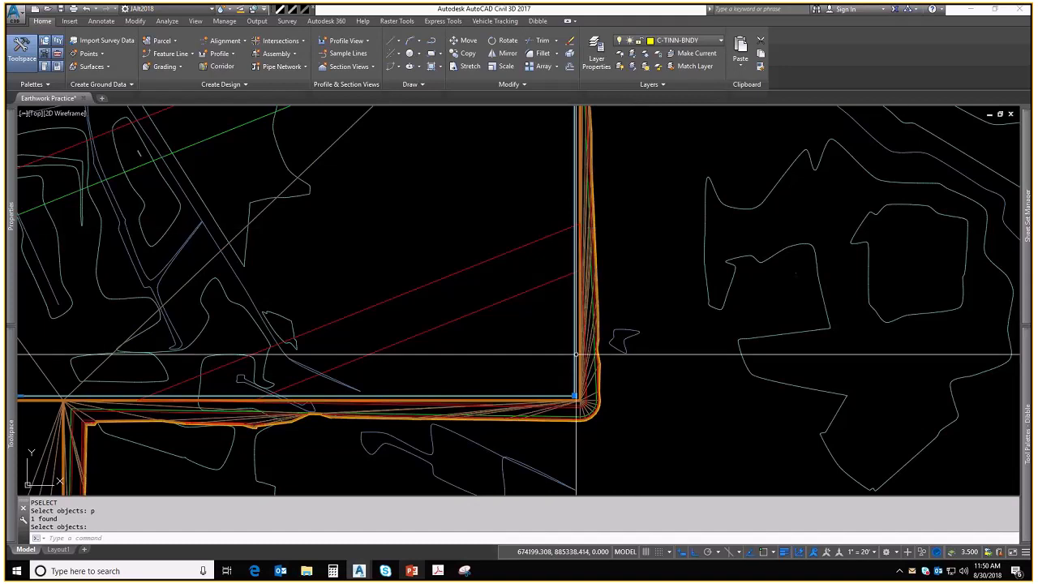
middle_click_drag(566, 322, 604, 324)
key("Escape")
key("Escape")
Add the pad rectangle to the prop Sub surface as an outer boundary with non-destructive breakline enabled.
mouse_move(7, 434)
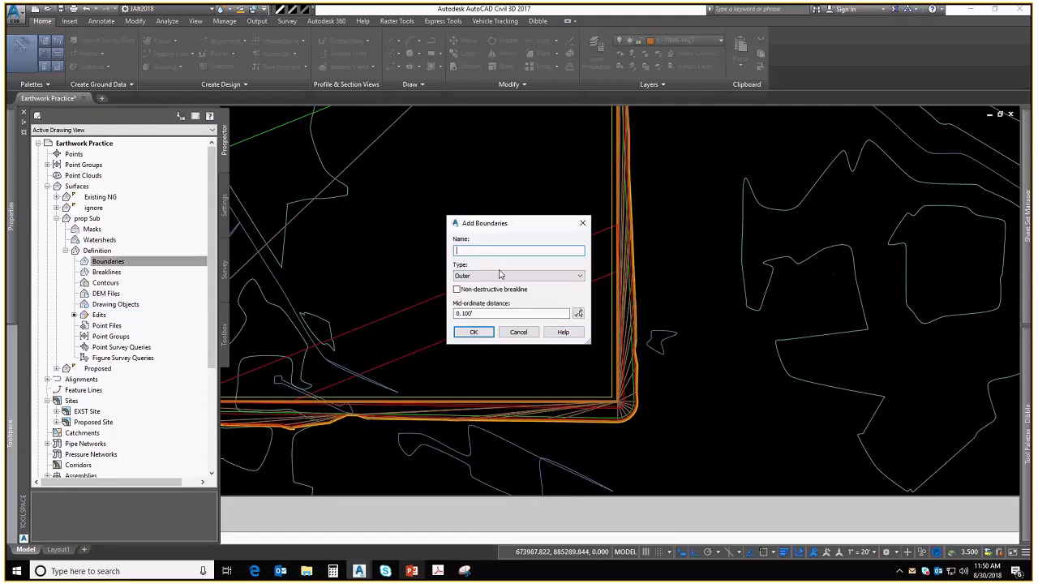
left_click(493, 279)
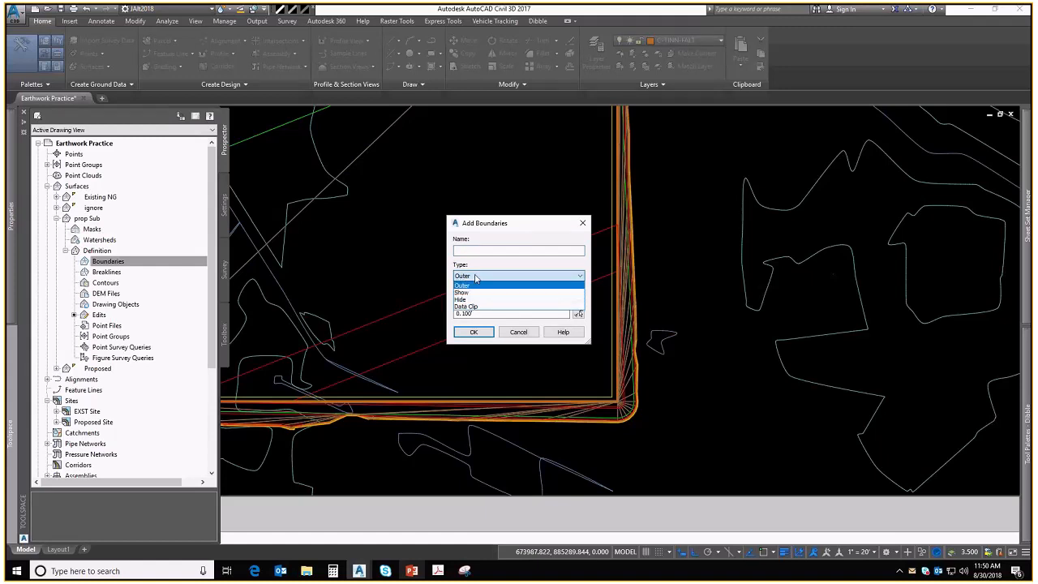
left_click(485, 252)
left_click(485, 252)
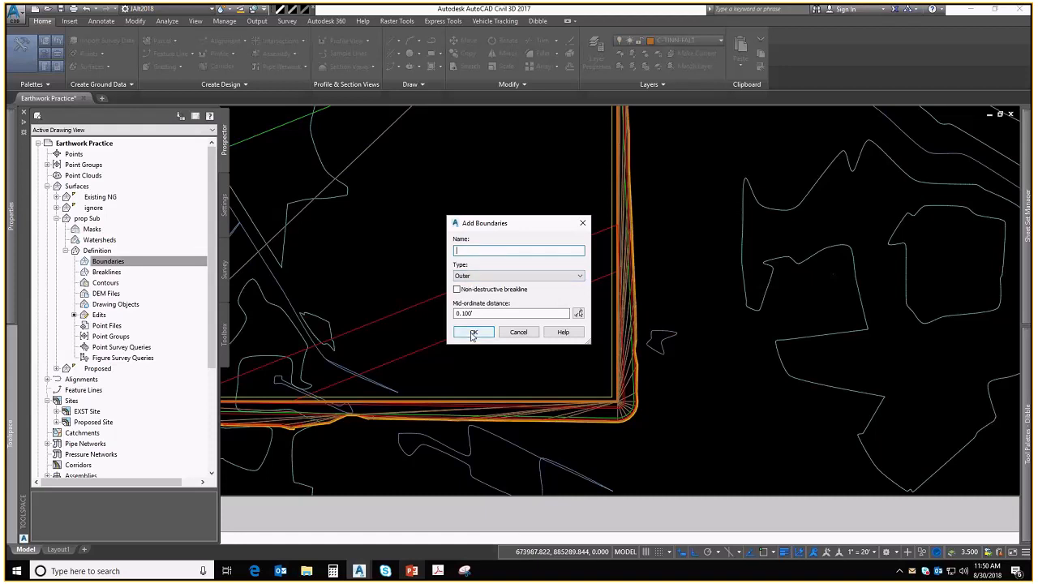
left_click(471, 291)
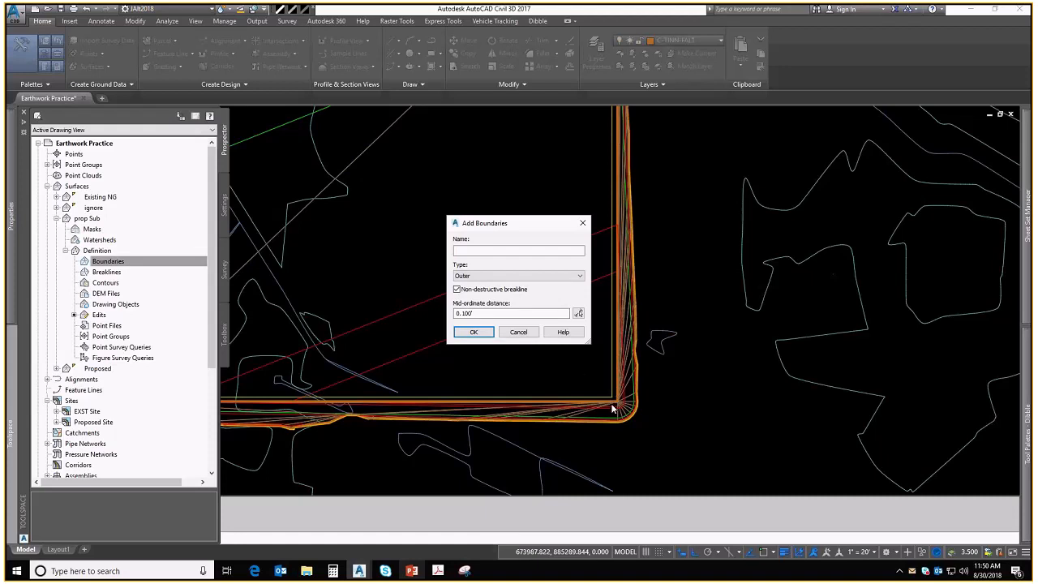
left_click(475, 333)
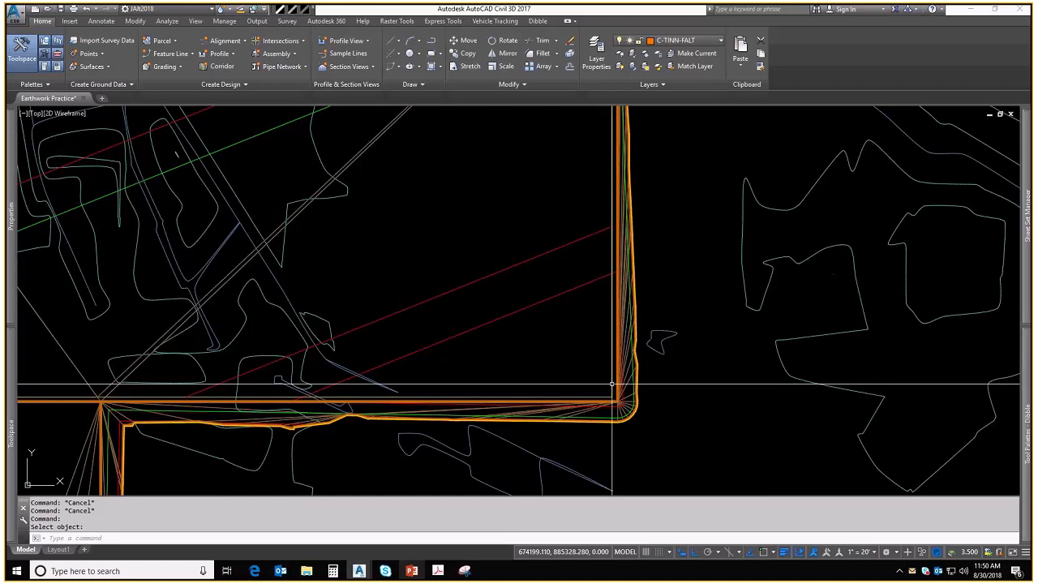
Examine both ends of the trimmed prop Sub profile in the profile view against the Proposed and existing profiles.
scroll(552, 333, "down", 3)
scroll(552, 333, "down", 4)
middle_click_drag(553, 333, 219, 396)
scroll(572, 265, "up", 2)
scroll(572, 265, "up", 5)
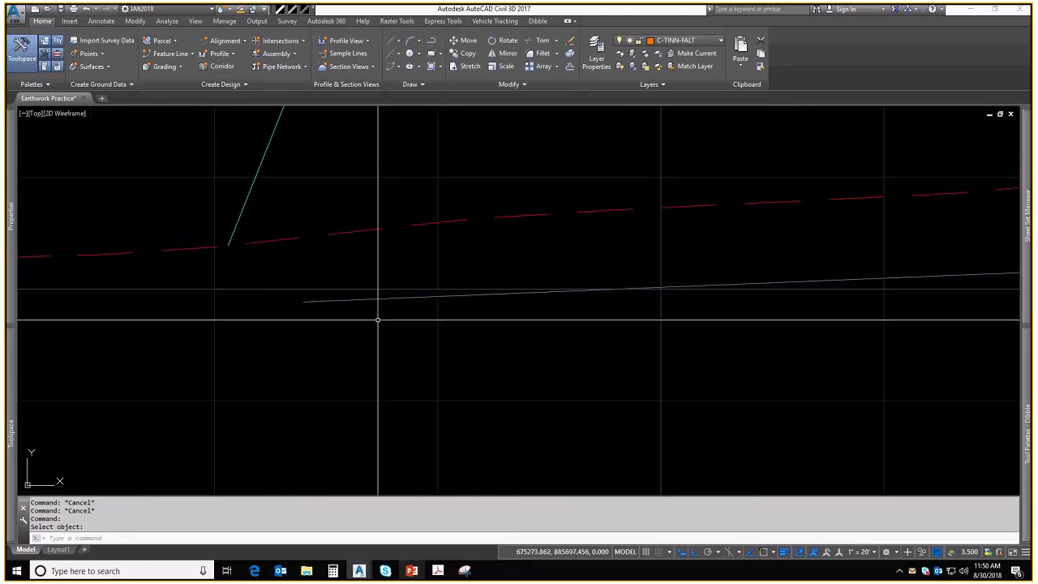
scroll(378, 320, "down", 3)
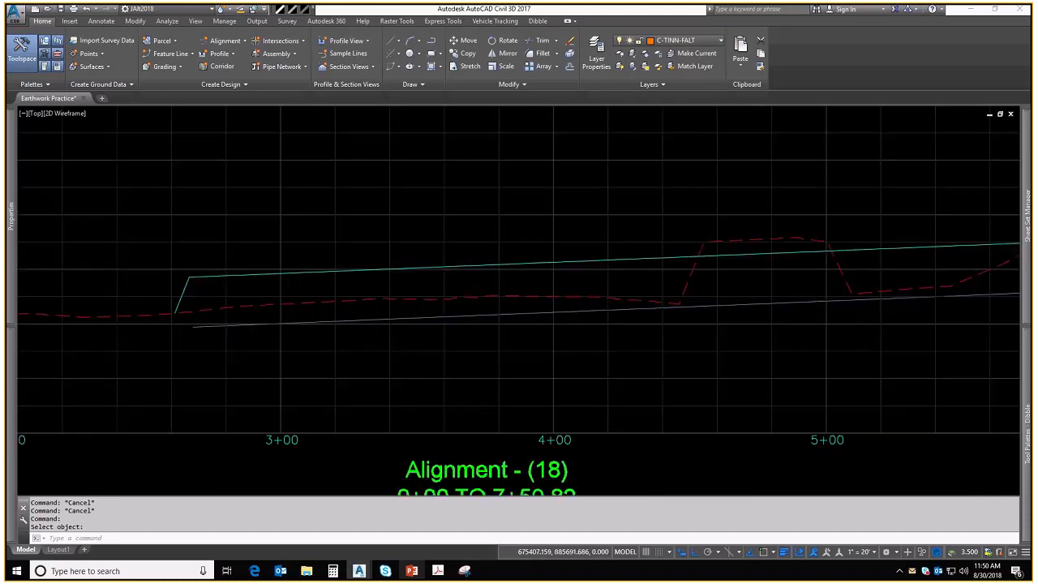
middle_click_drag(583, 362, 193, 390)
scroll(891, 290, "up", 1)
scroll(892, 290, "up", 2)
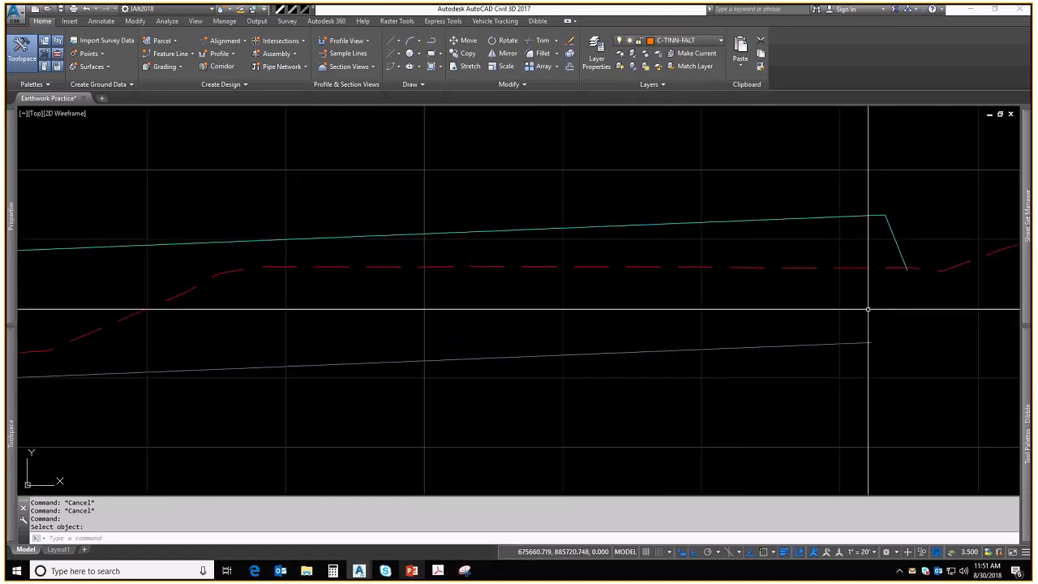
scroll(868, 309, "down", 10)
scroll(349, 320, "up", 6)
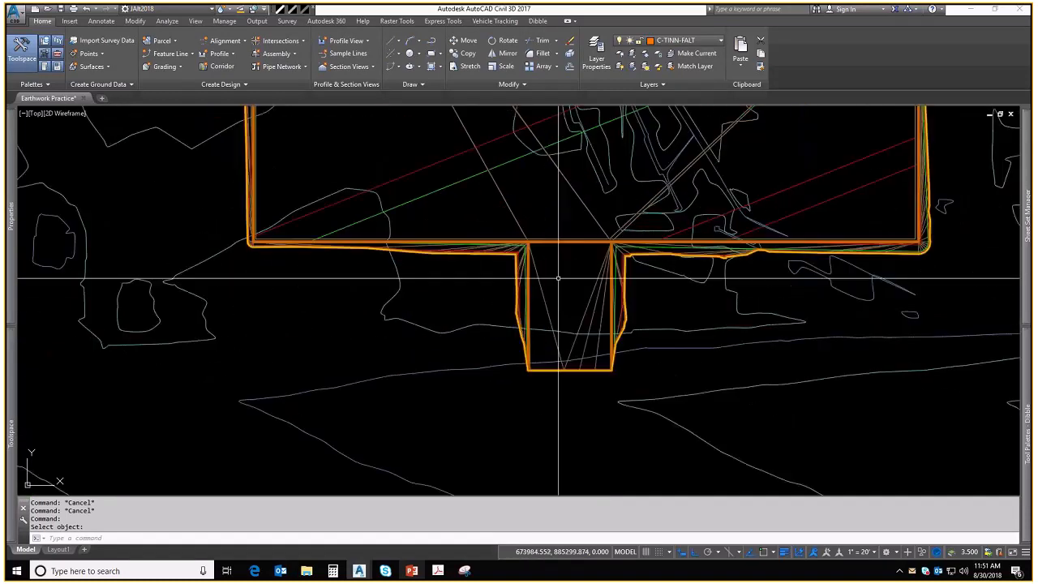
Draw a rectangle just inside the edges of the narrow stub south of the pad, from its northwest to its southeast corner.
scroll(551, 279, "up", 2)
middle_click_drag(534, 280, 458, 280)
scroll(457, 281, "down", 2)
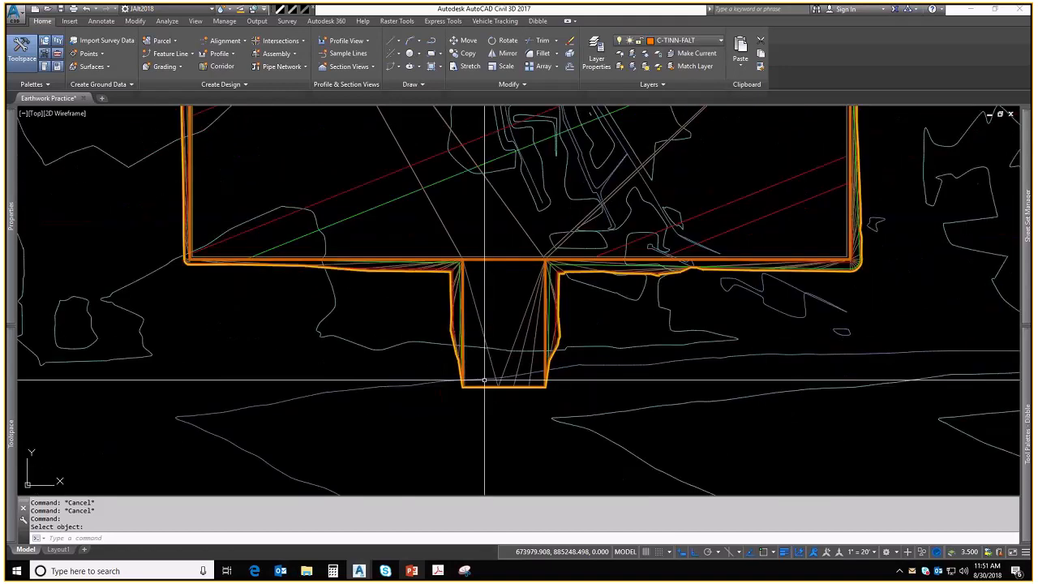
scroll(495, 282, "up", 2)
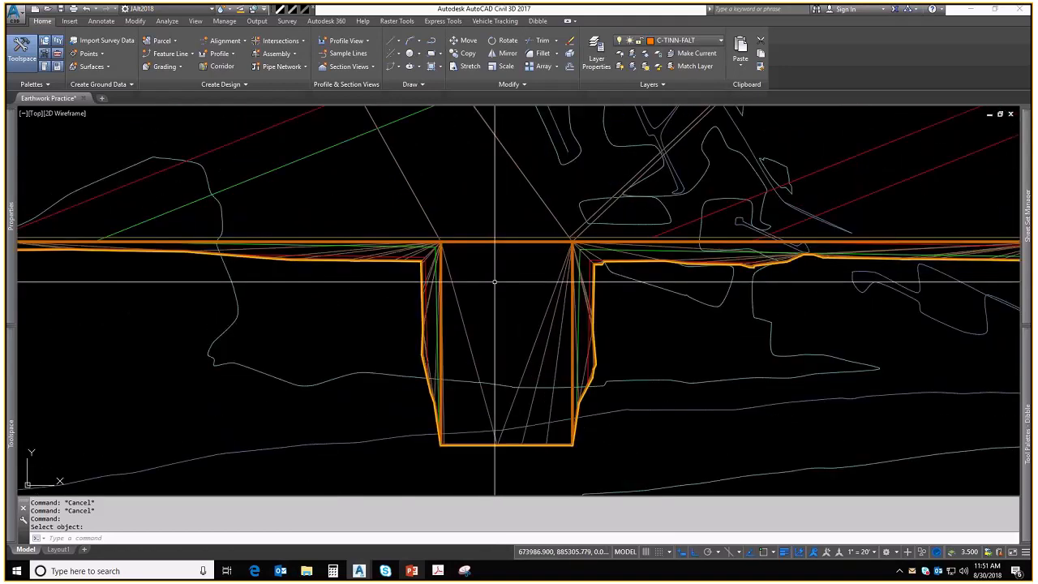
scroll(496, 276, "down", 3)
scroll(487, 414, "up", 3)
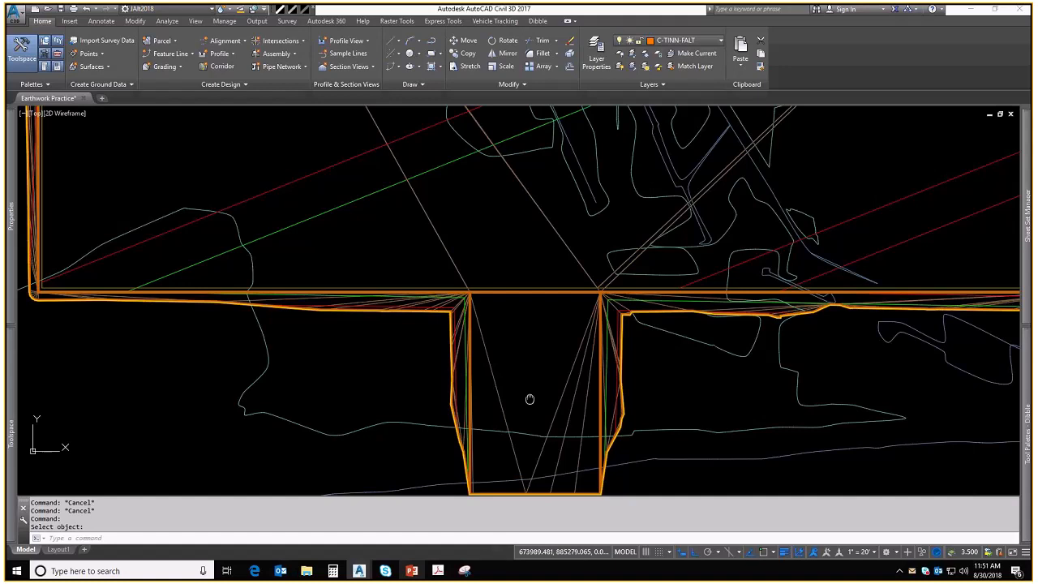
middle_click_drag(530, 399, 528, 340)
type("c")
key("Return")
scroll(493, 249, "up", 2)
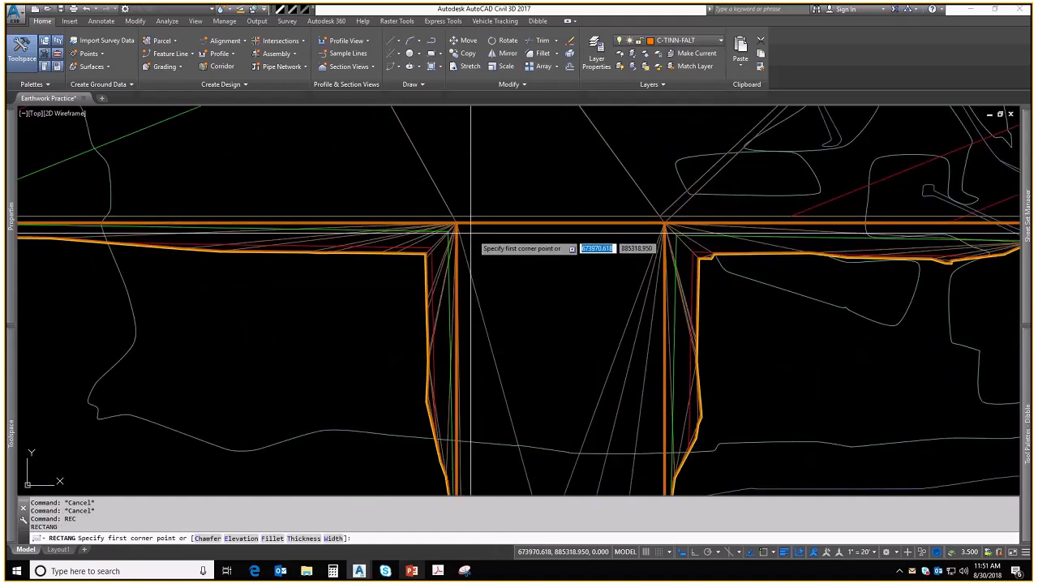
left_click(459, 224)
middle_click_drag(632, 436, 607, 329)
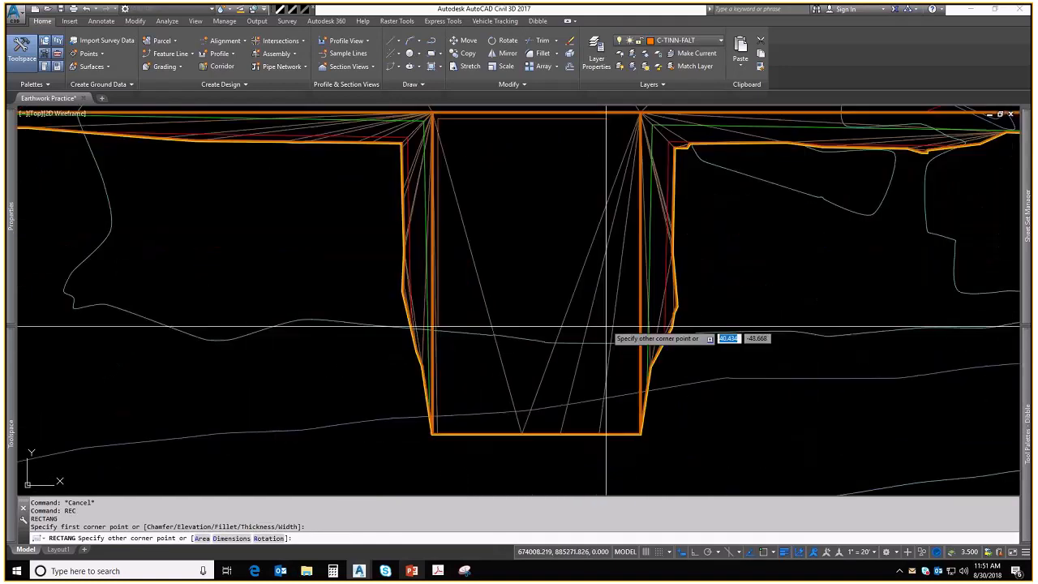
left_click(633, 431)
scroll(637, 406, "up", 2)
key("Escape")
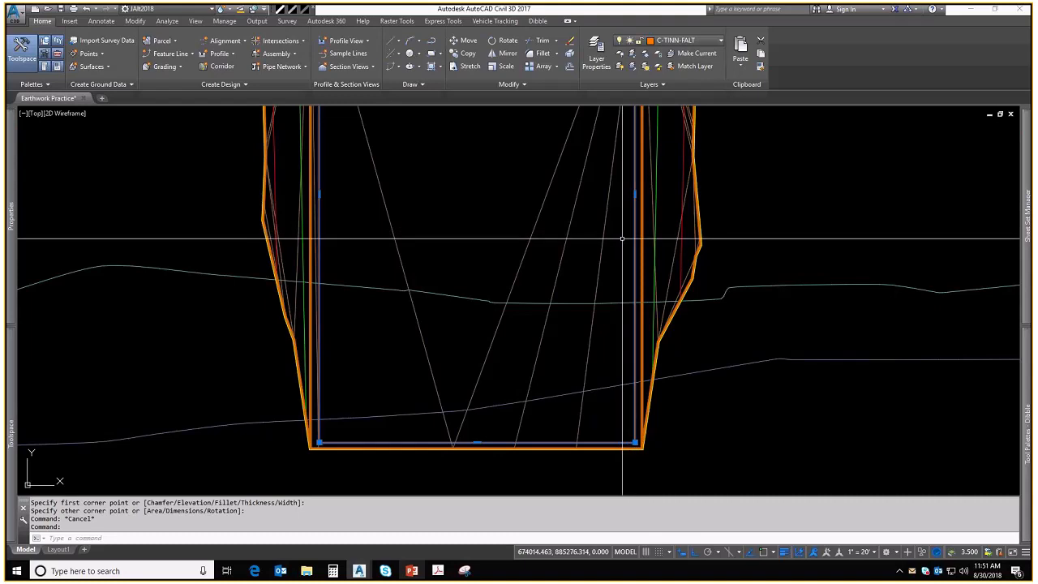
scroll(591, 244, "down", 2)
mouse_move(592, 244)
middle_mouse_down()
mouse_move(538, 326)
mouse_move(537, 309)
middle_mouse_up()
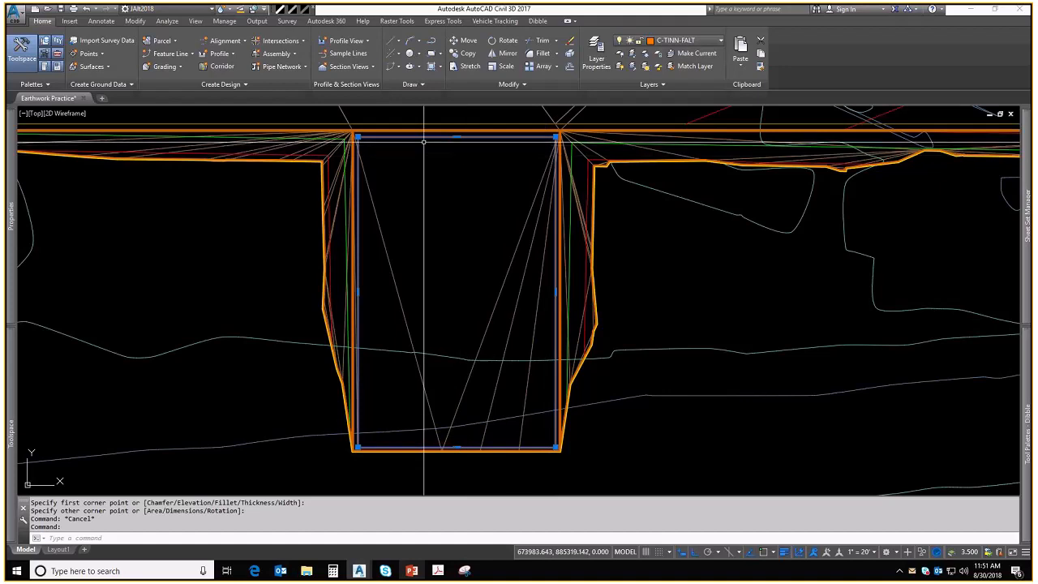
Rename the prop Sub surface to "prop Sub apron" in its surface properties.
mouse_move(11, 433)
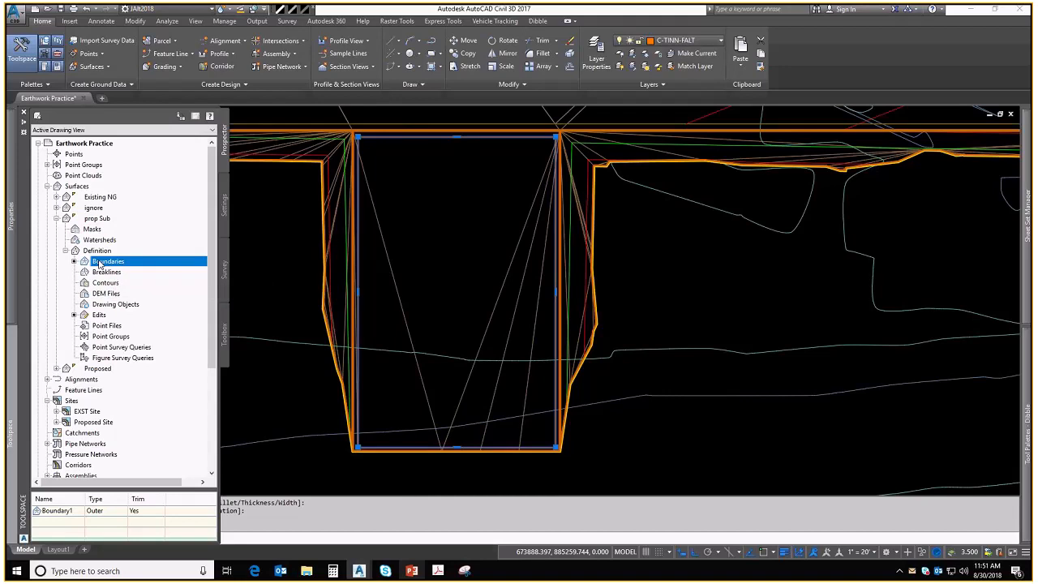
right_click(98, 220)
left_click(142, 280)
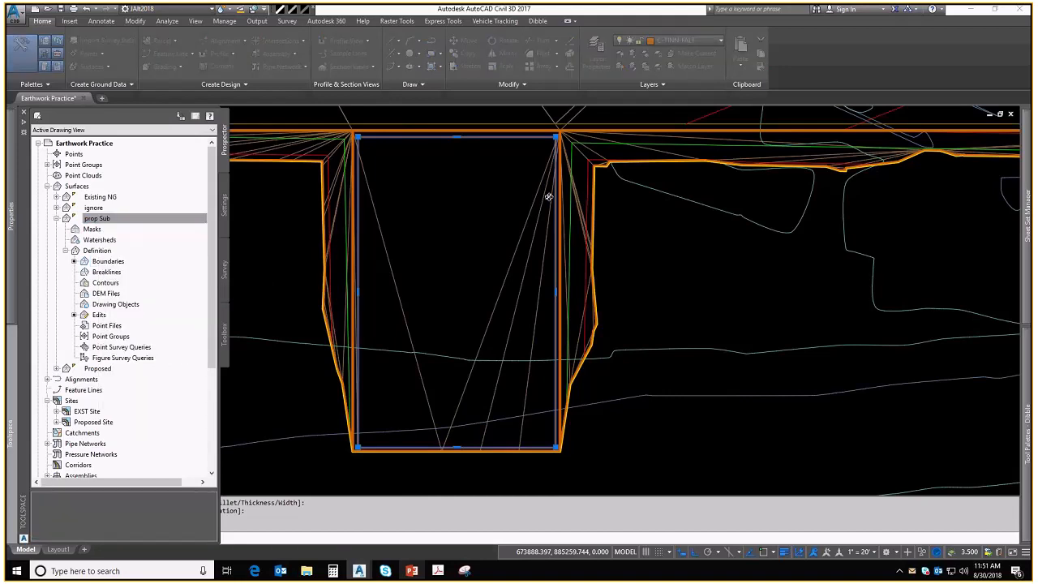
left_click_drag(468, 180, 458, 139)
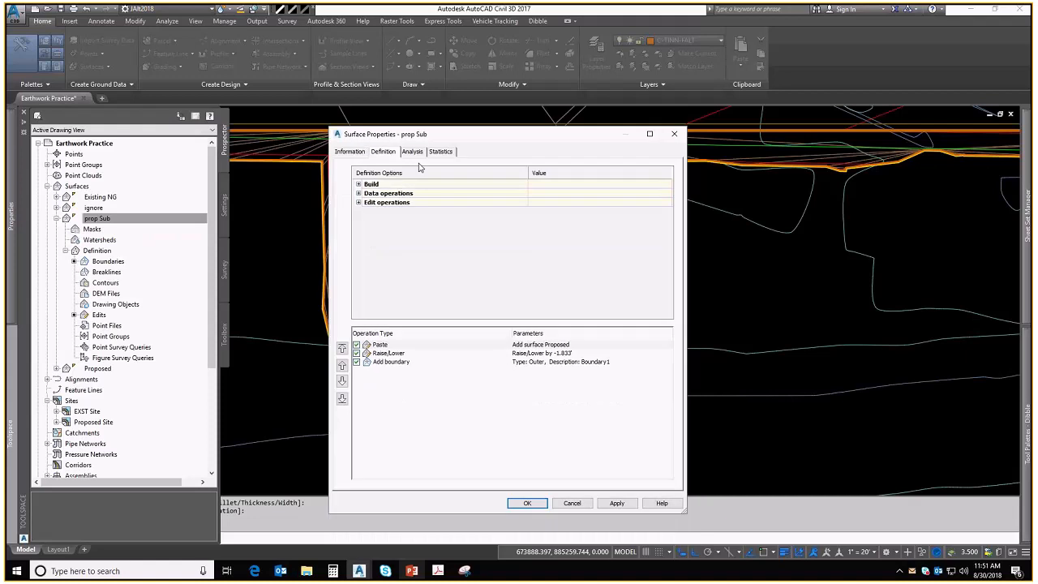
left_click(347, 151)
left_click(381, 176)
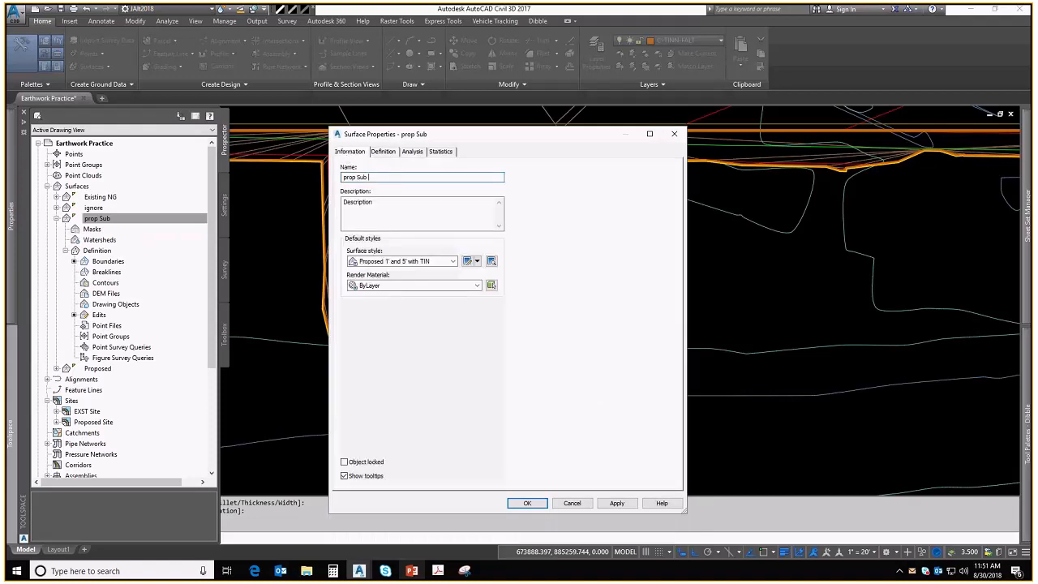
type("apron")
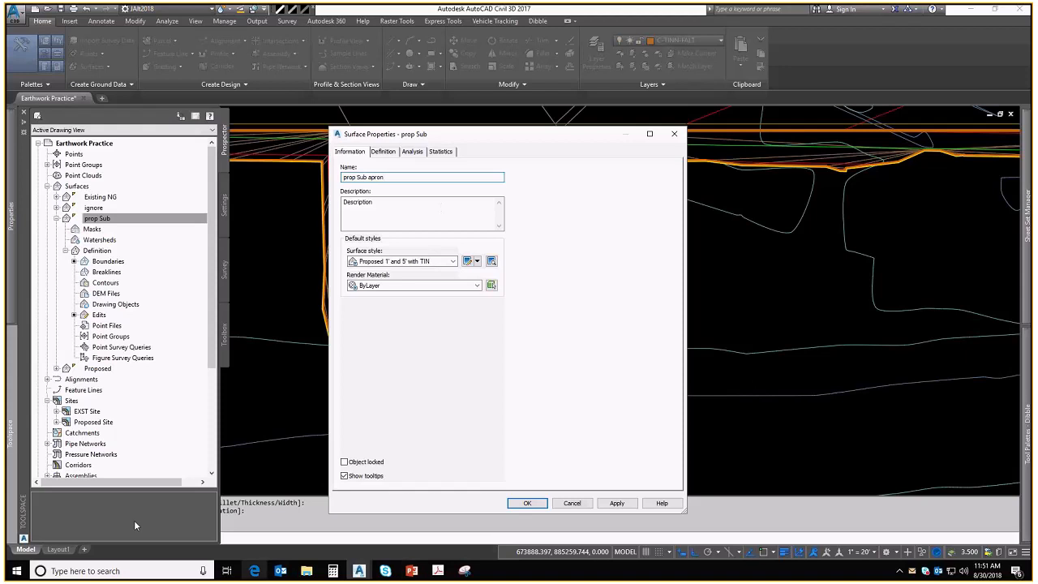
left_click(528, 503)
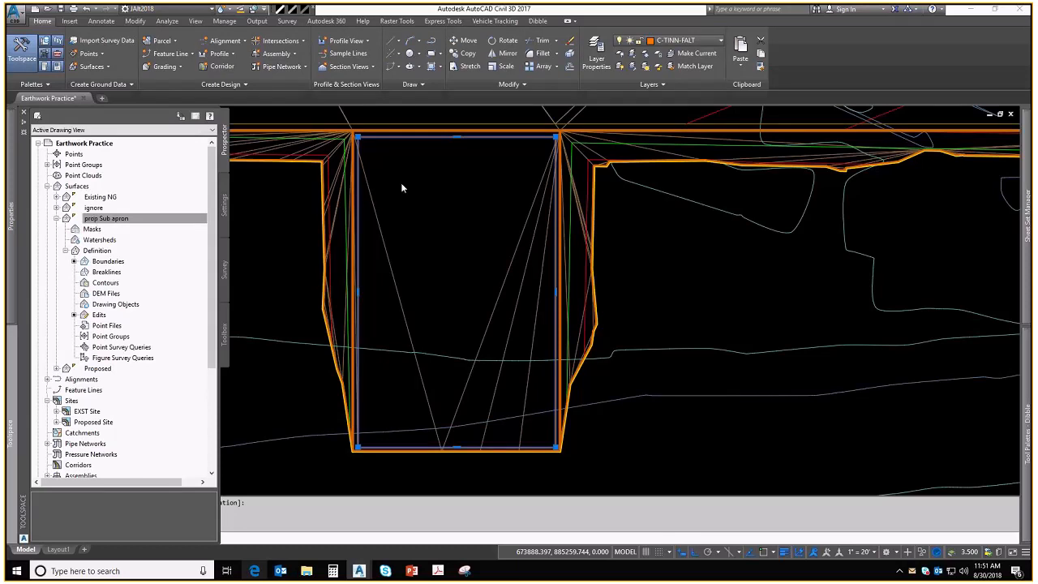
Move the selected stub rectangle to another layer and clear the selection.
left_click(681, 42)
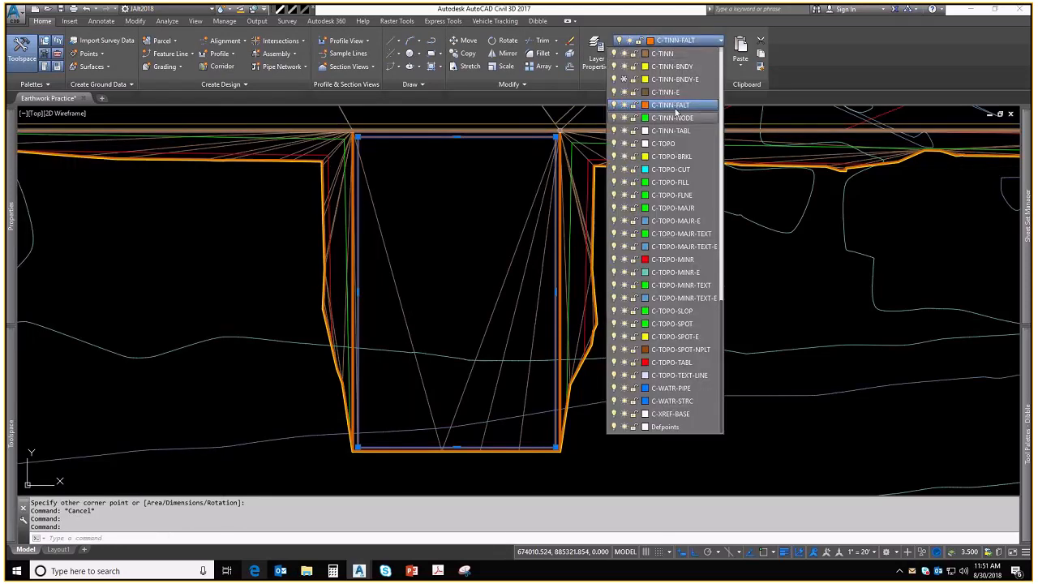
key("Escape")
key("Escape")
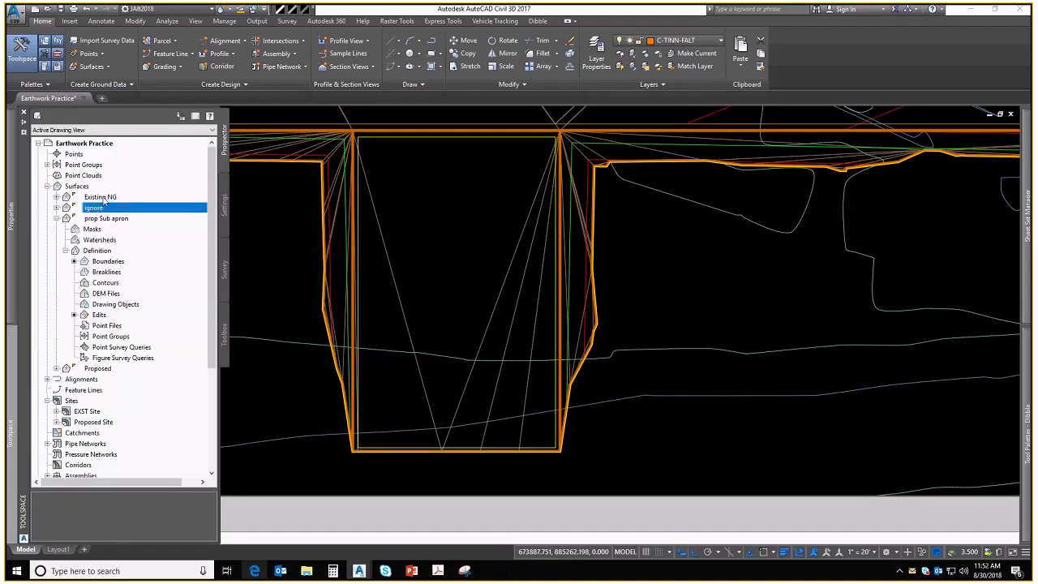
Create a new TIN surface named "Sub prop taxi".
left_click(102, 197)
left_click(76, 187)
right_click(77, 188)
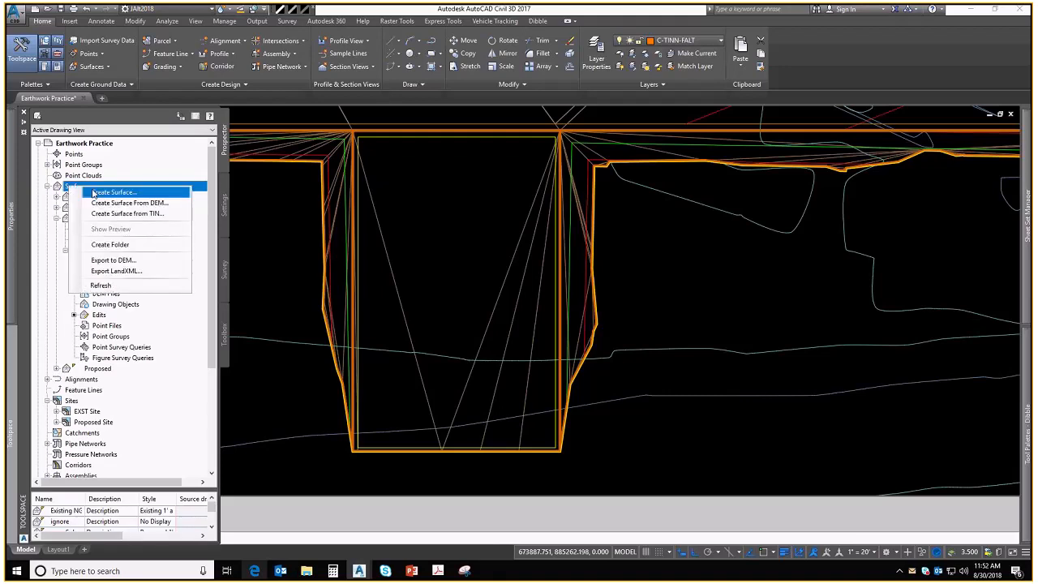
left_click(114, 193)
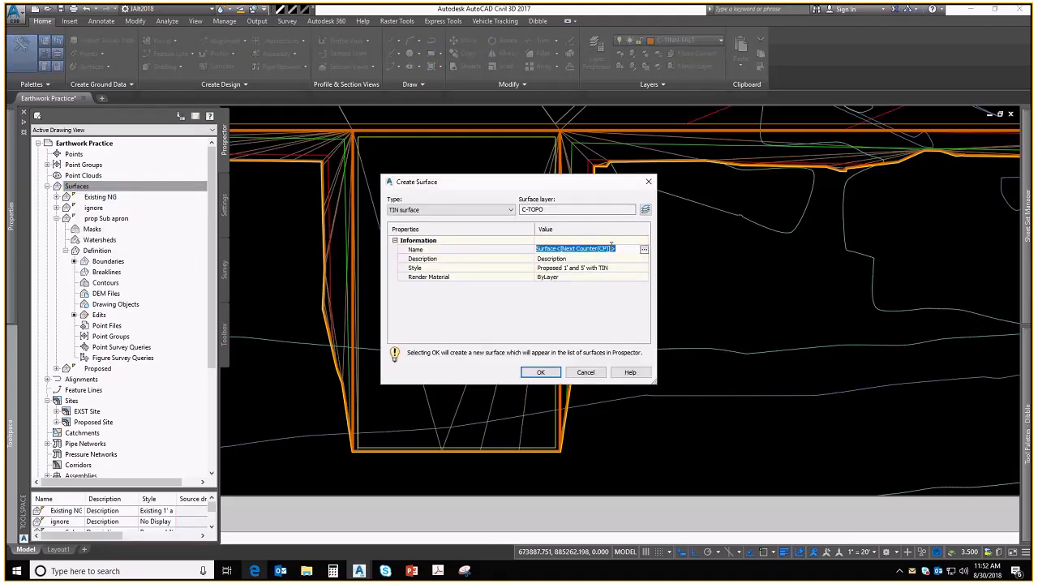
type("Sub")
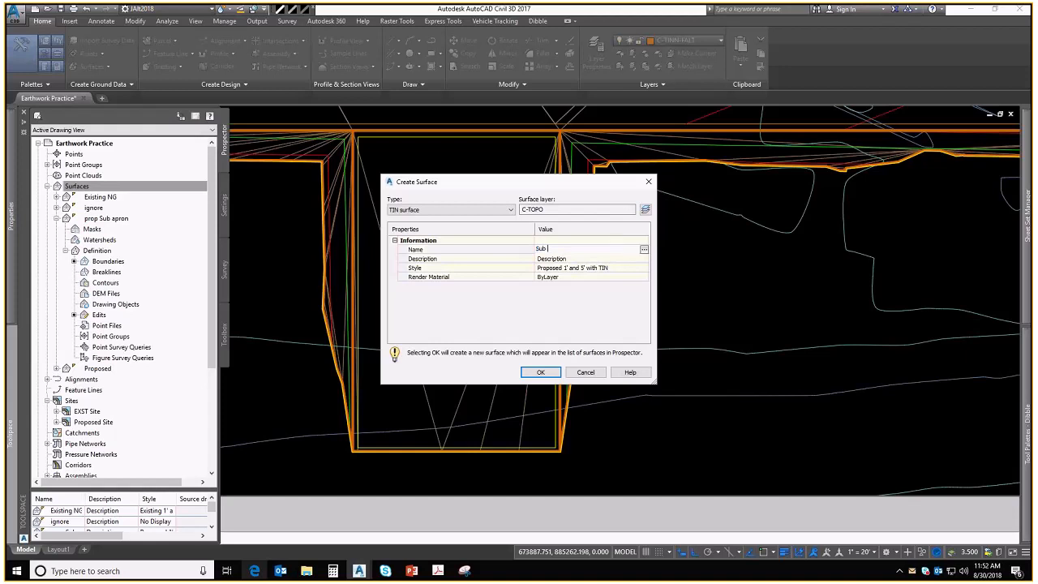
type(" taxi")
type("prop")
left_click(538, 372)
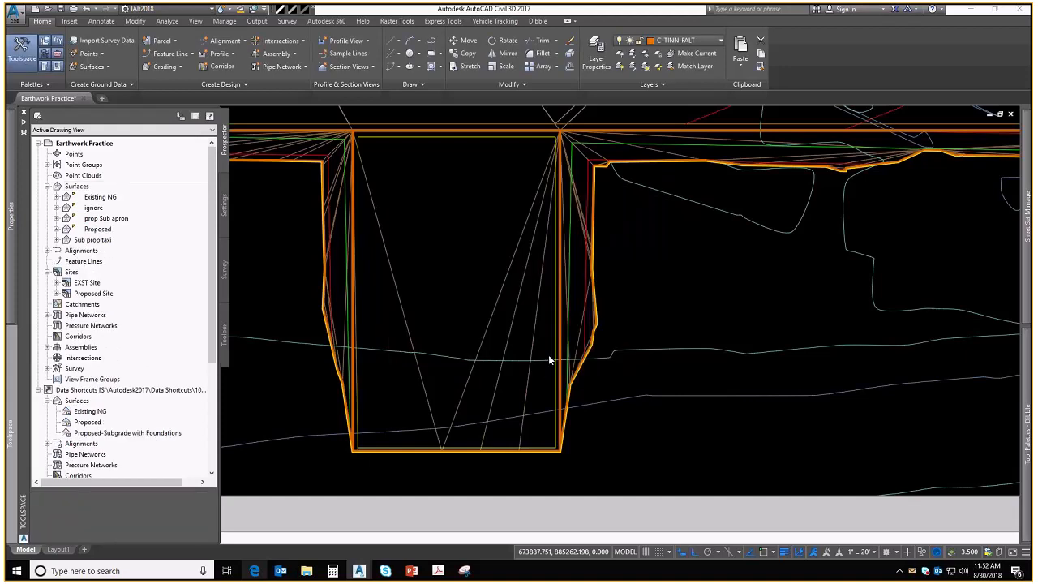
Paste the Proposed surface into the Sub prop taxi surface definition.
left_click(57, 218)
left_click(56, 240)
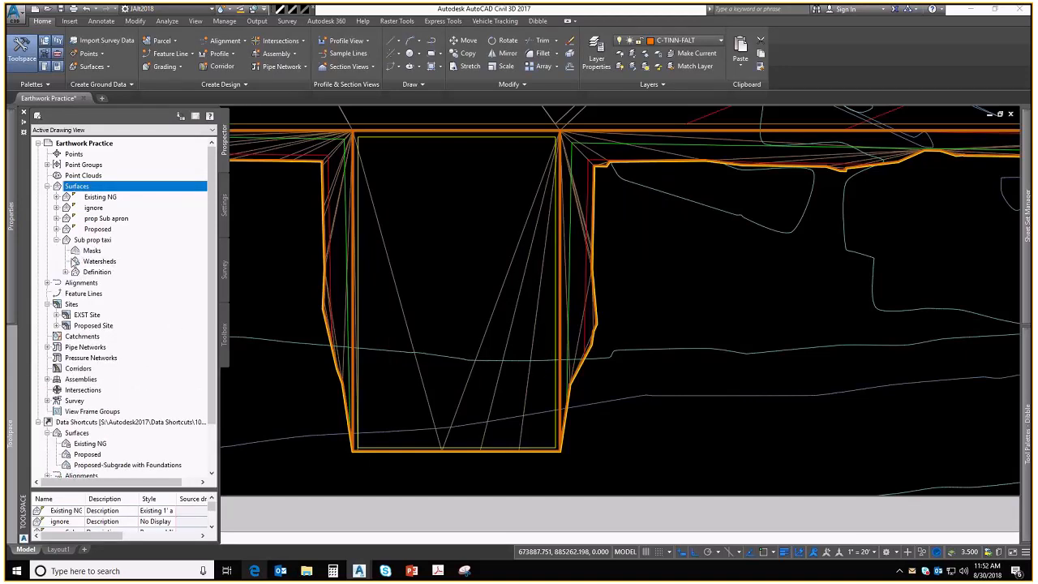
left_click(66, 271)
right_click(97, 335)
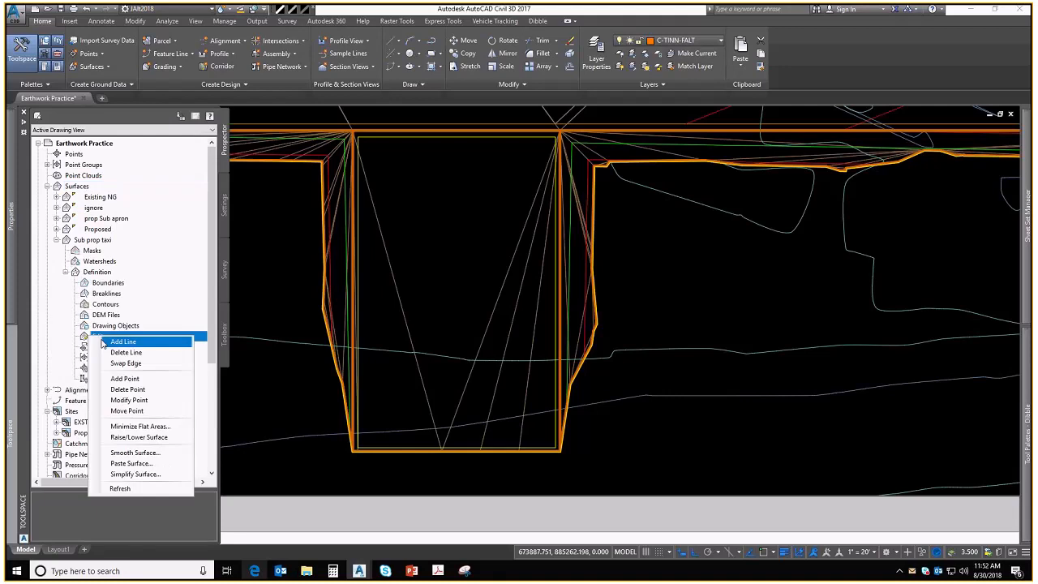
left_click(131, 464)
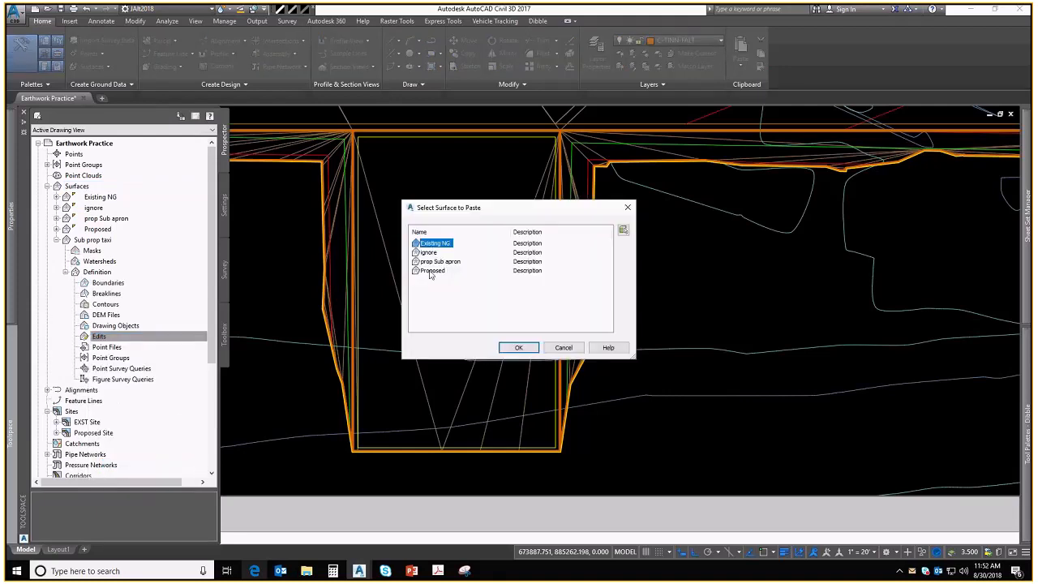
left_click(431, 271)
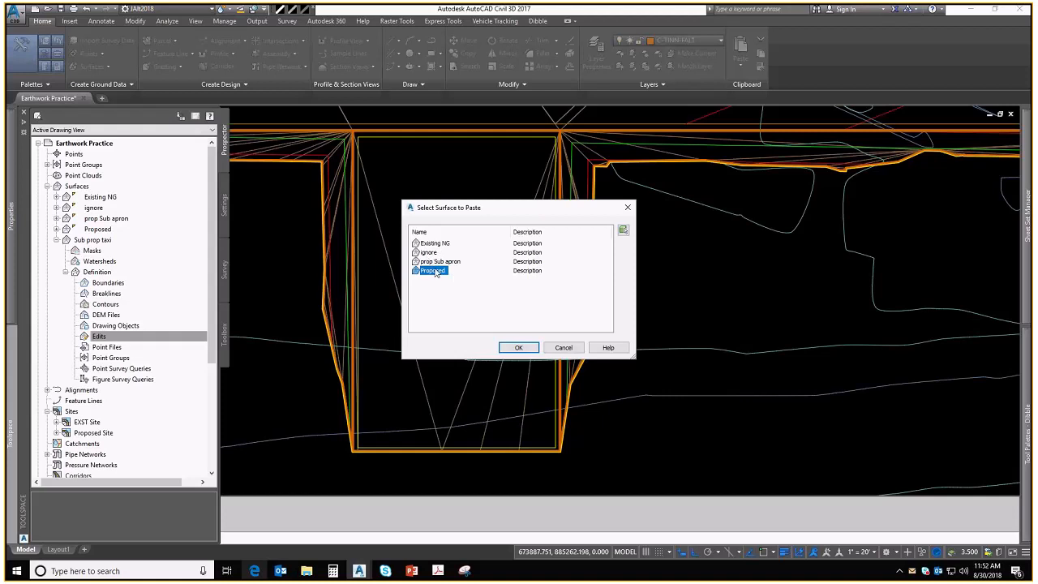
left_click(526, 347)
Switch to the 1331_03-TW_C-SURF-SG-C3D drawing and examine the extents of its large subgrade surface.
scroll(528, 340, "down", 4)
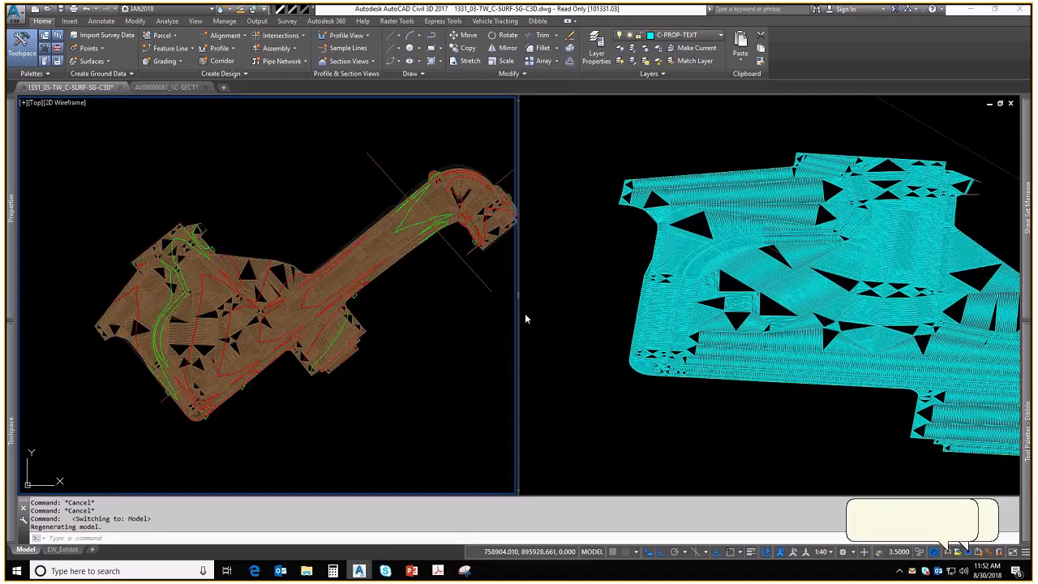
middle_click_drag(392, 245, 351, 282)
key("Escape")
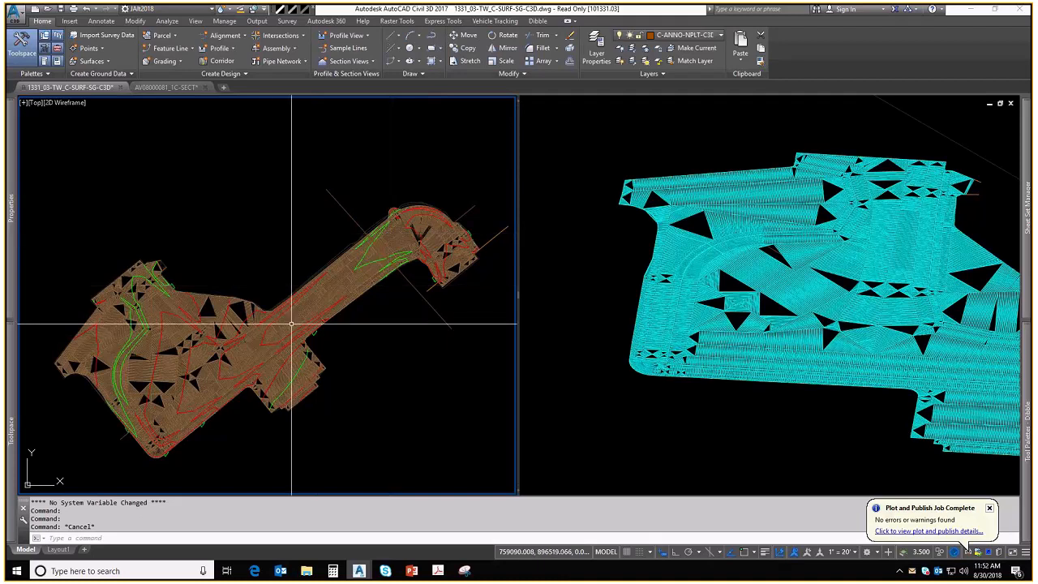
middle_click_drag(188, 356, 278, 304)
scroll(278, 304, "up", 2)
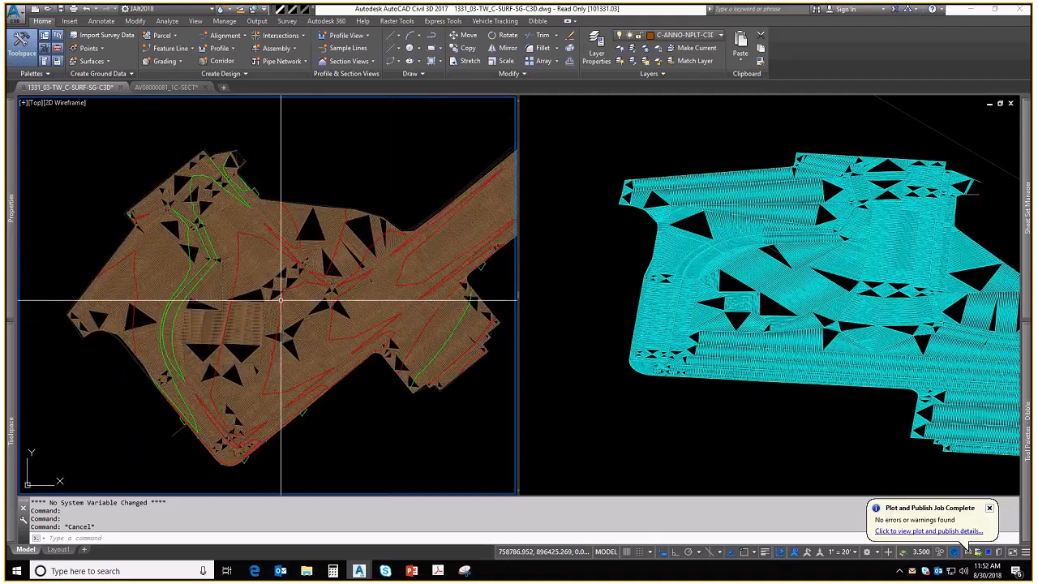
Examine the subgrade surface's contours across the apron, its taxiway connections and the long taxiway arm.
scroll(281, 300, "up", 2)
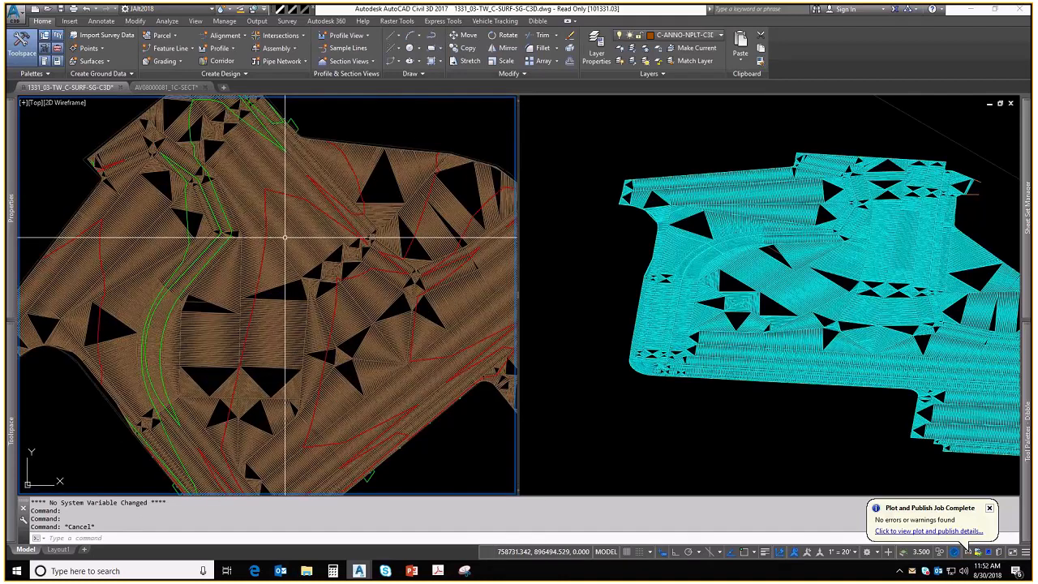
middle_click_drag(284, 237, 286, 253)
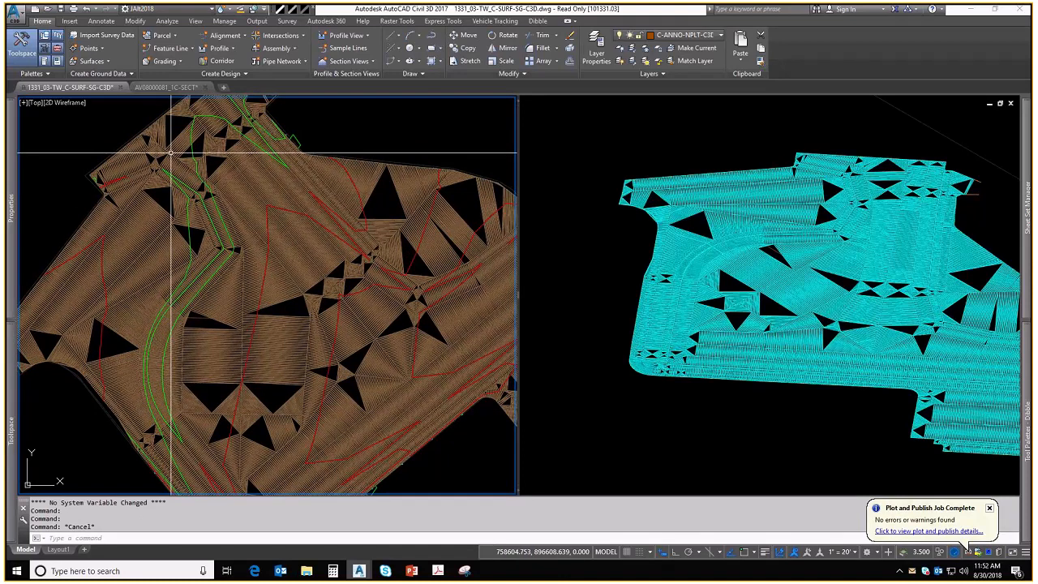
scroll(309, 253, "down", 2)
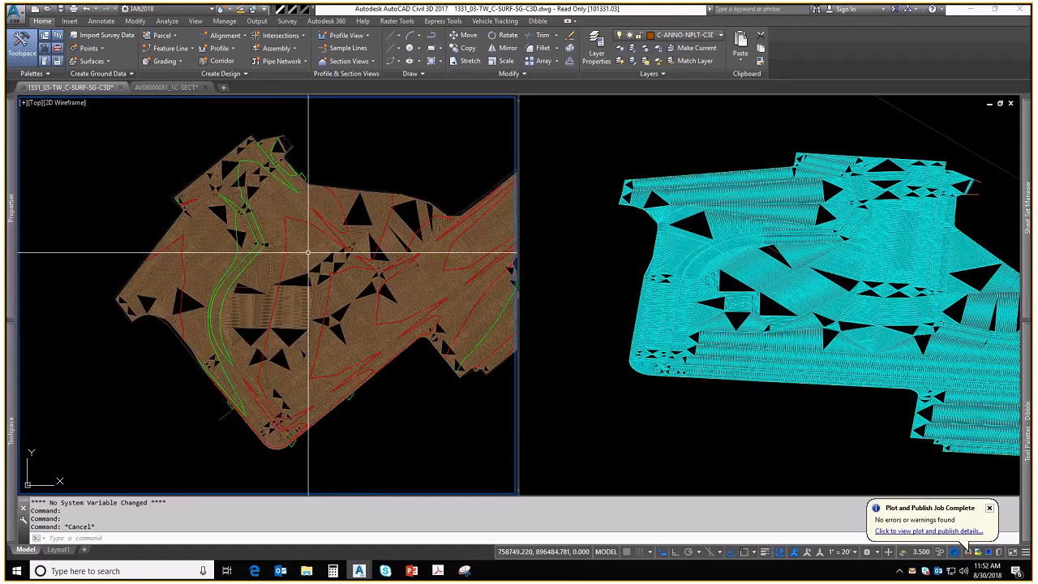
scroll(241, 184, "up", 2)
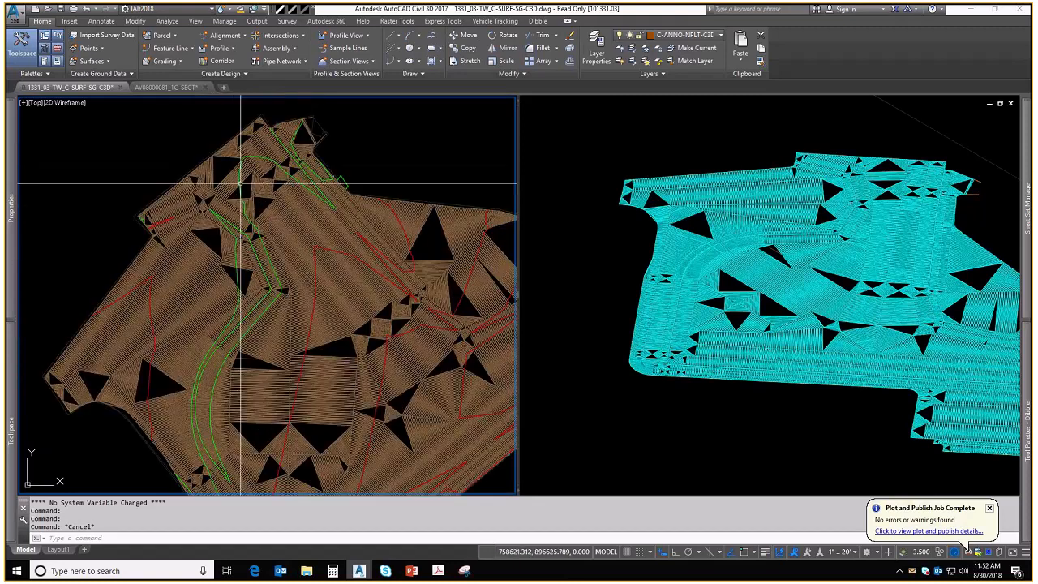
middle_click_drag(355, 304, 347, 251)
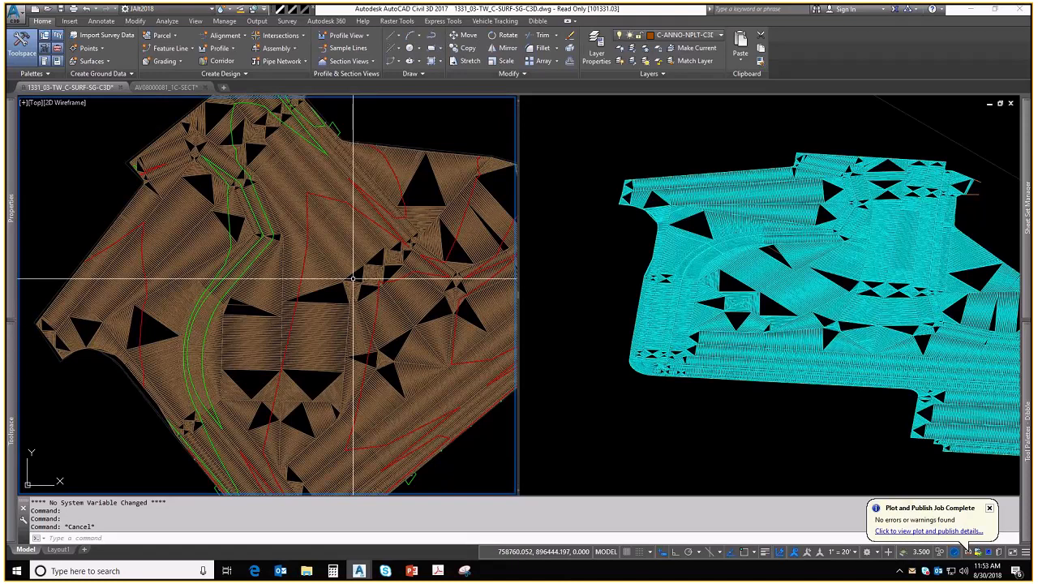
scroll(162, 305, "down", 2)
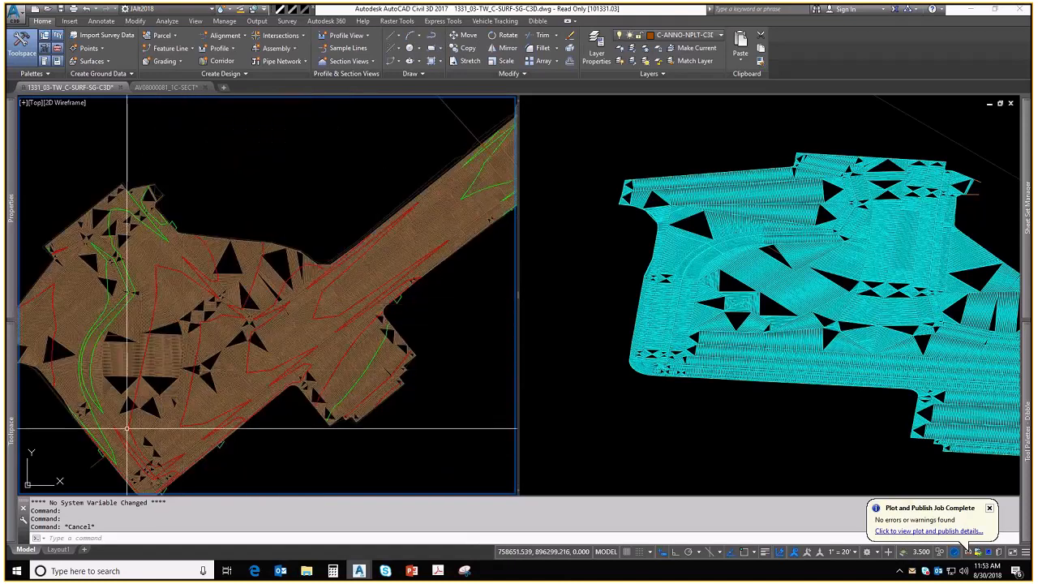
mouse_move(159, 364)
middle_mouse_down()
mouse_move(182, 335)
mouse_move(147, 369)
middle_mouse_up()
scroll(147, 368, "down", 1)
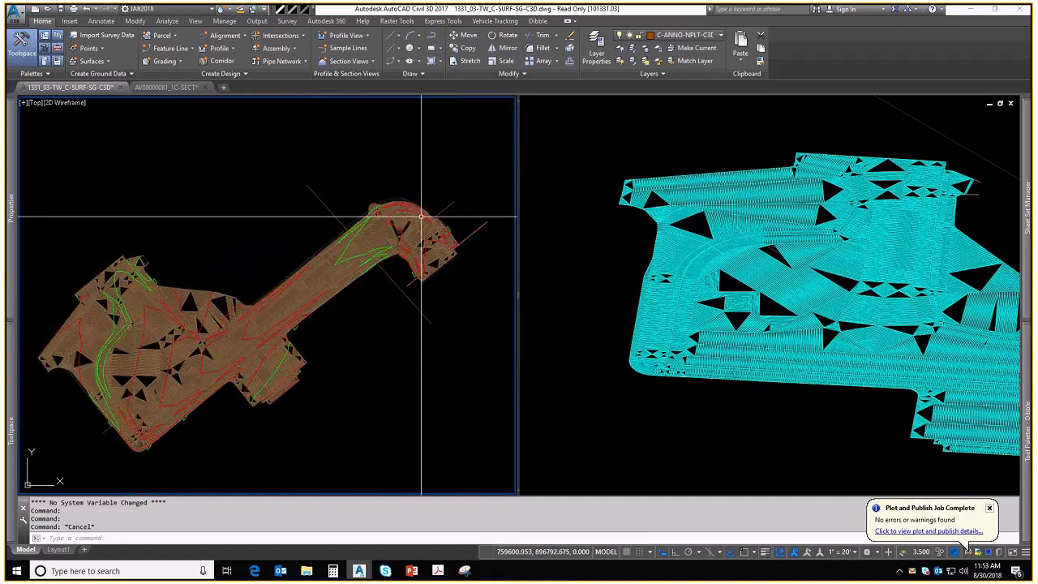
Switch back to the Earthwork Practice drawing and lower the Sub prop taxi surface by adding -15/12 to all its elevations.
left_click(974, 12)
scroll(480, 296, "up", 4)
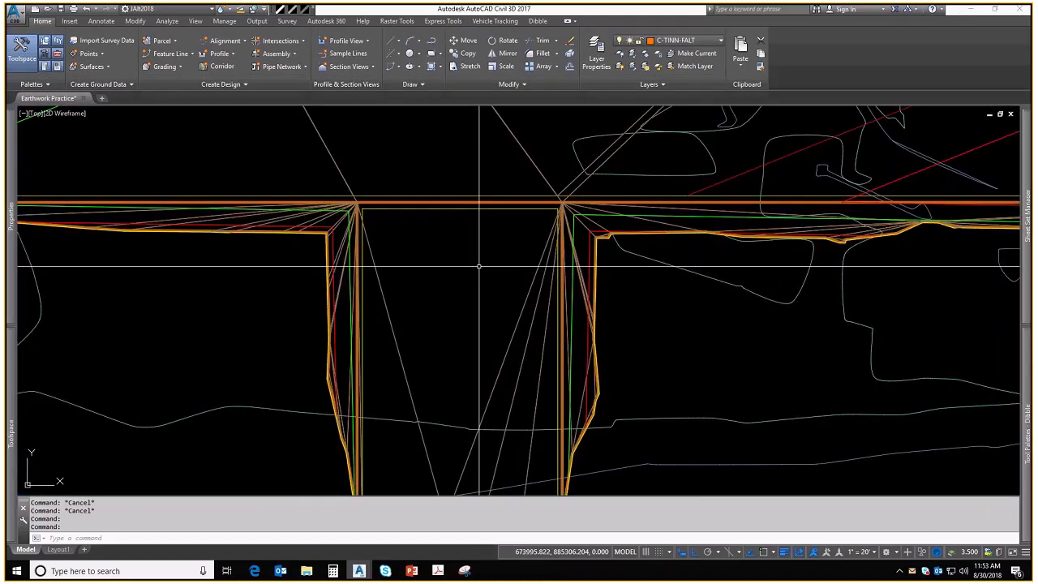
scroll(471, 288, "down", 2)
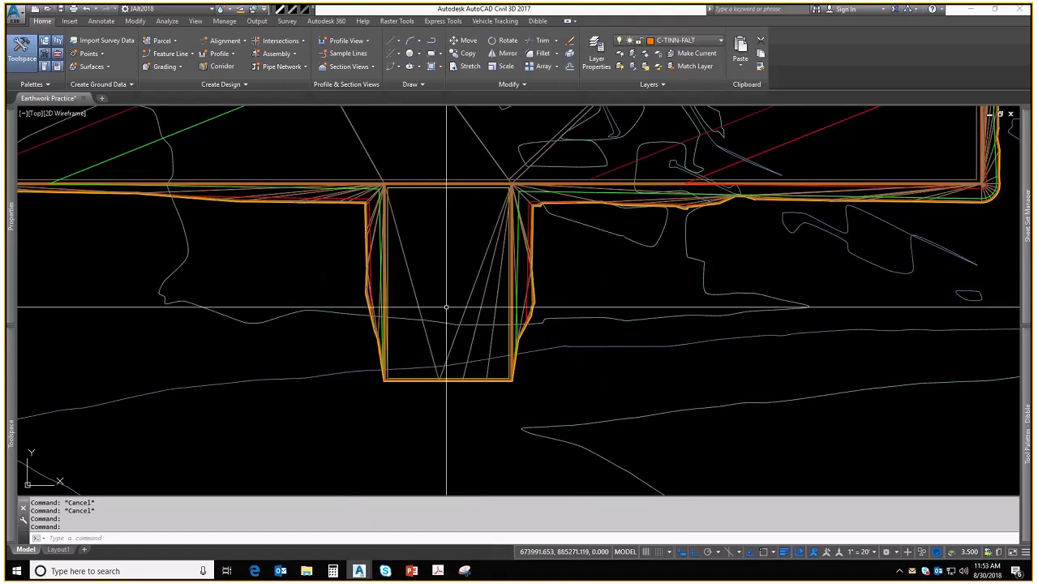
mouse_move(13, 410)
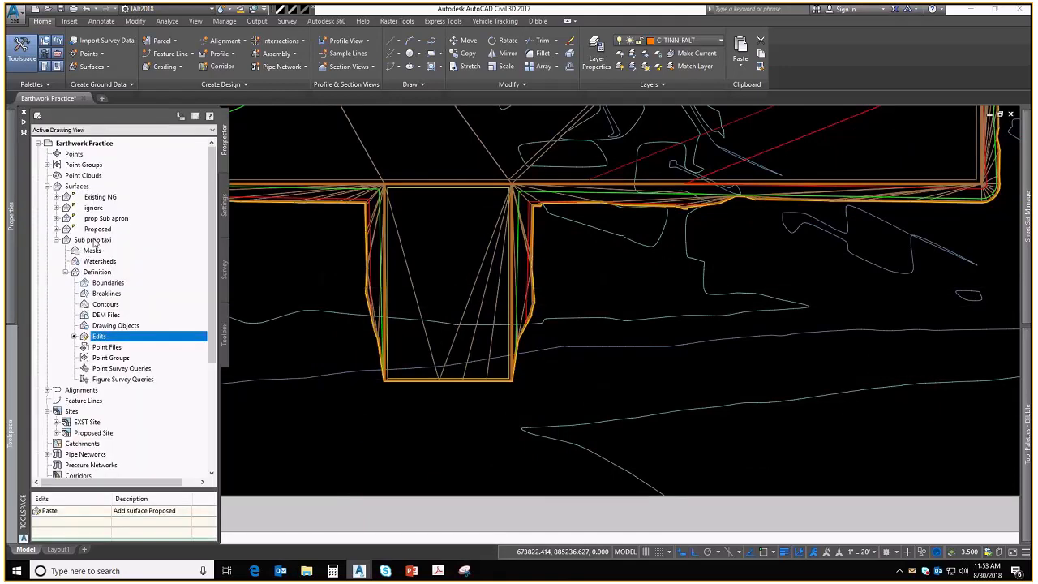
right_click(96, 339)
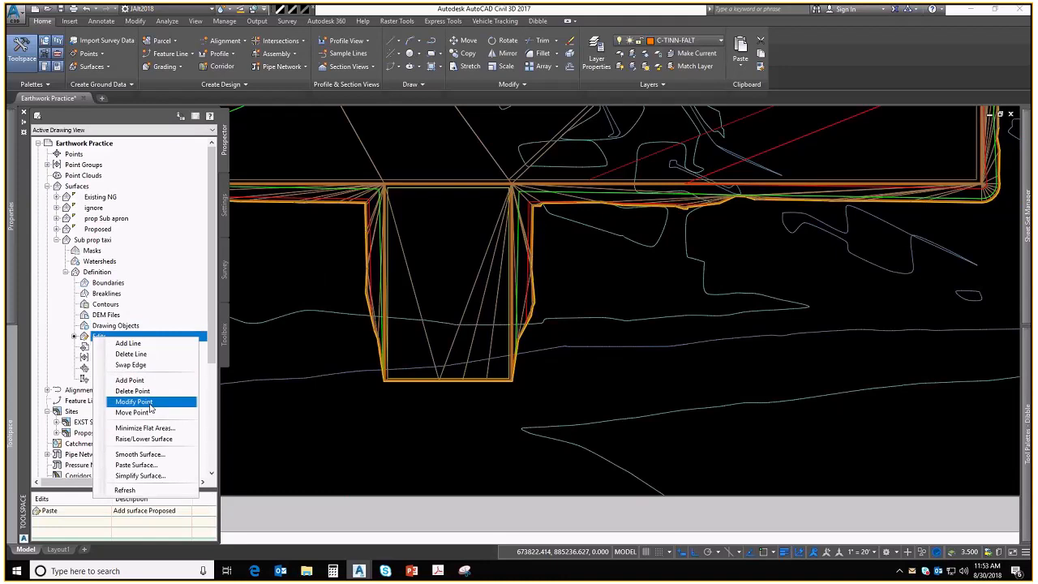
left_click(143, 439)
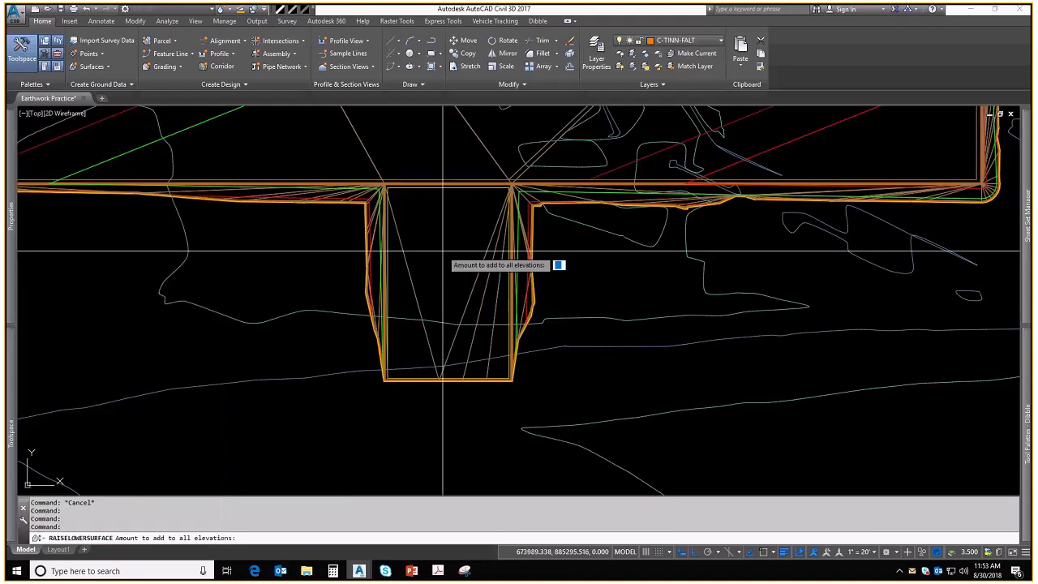
type("-15/12")
key("Return")
scroll(520, 259, "down", 4)
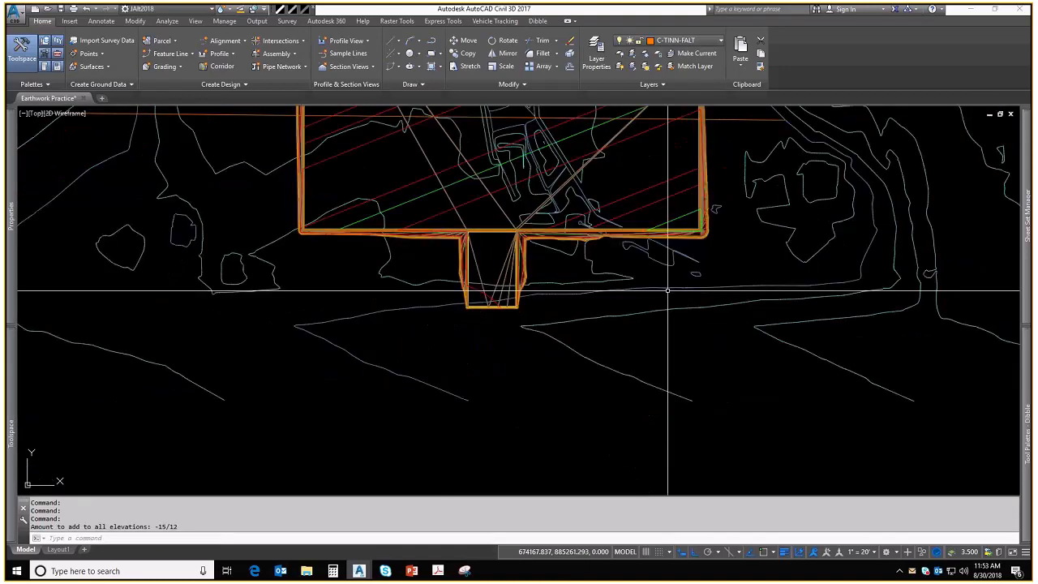
key("Escape")
Add an Outer boundary with non-destructive breakline to the Sub prop taxi surface around the taxiway stub.
scroll(485, 269, "down", 4)
scroll(585, 260, "up", 7)
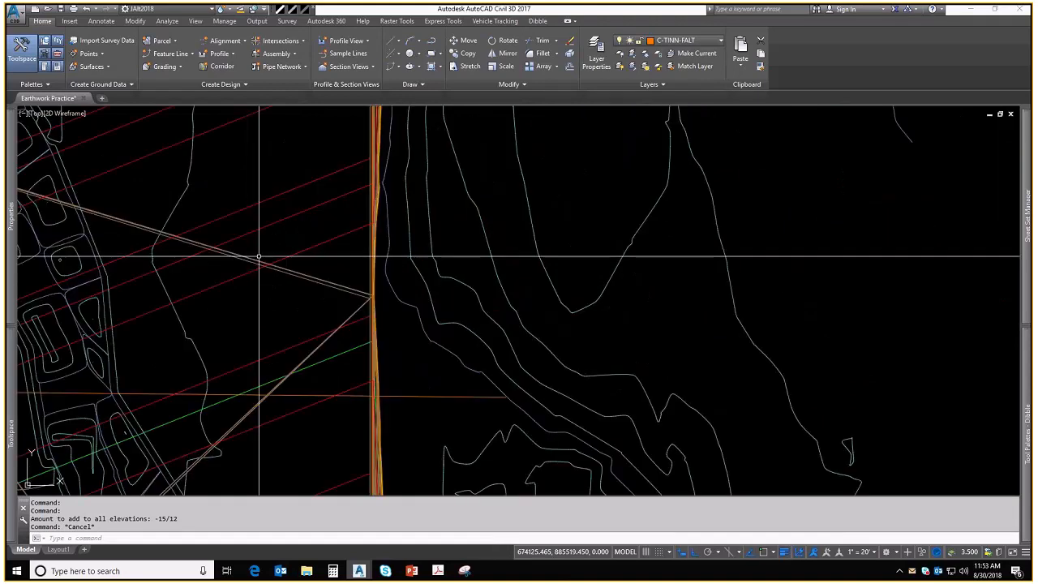
middle_click_drag(314, 168, 377, 222)
scroll(448, 277, "down", 5)
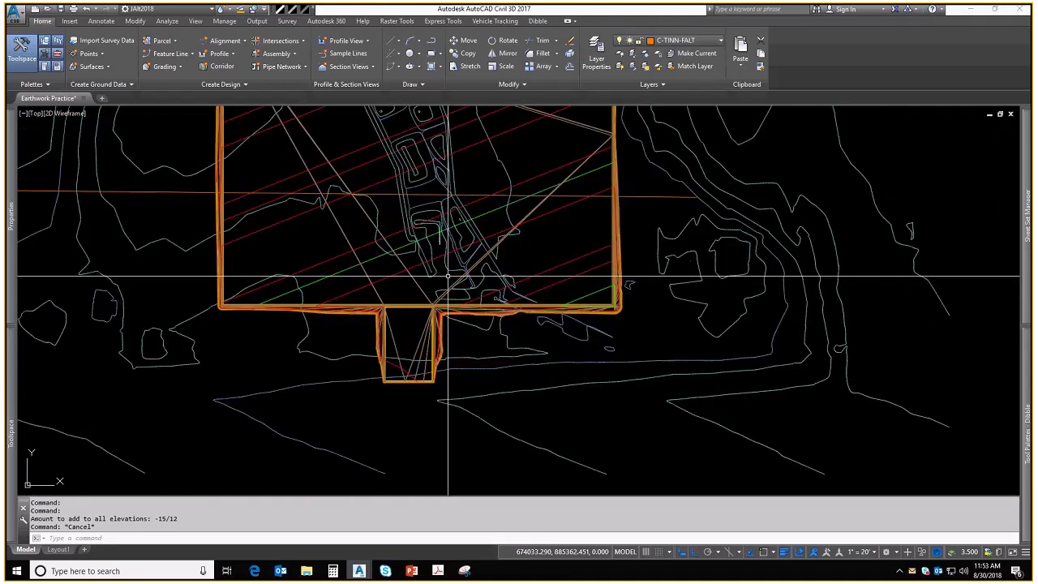
scroll(447, 276, "up", 4)
mouse_move(10, 430)
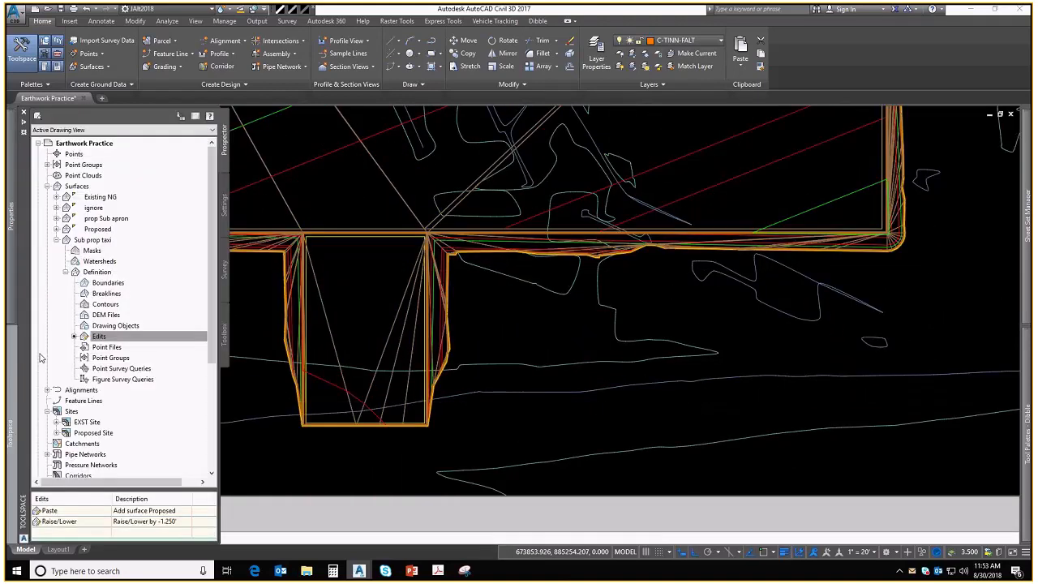
left_click(108, 282)
right_click(120, 285)
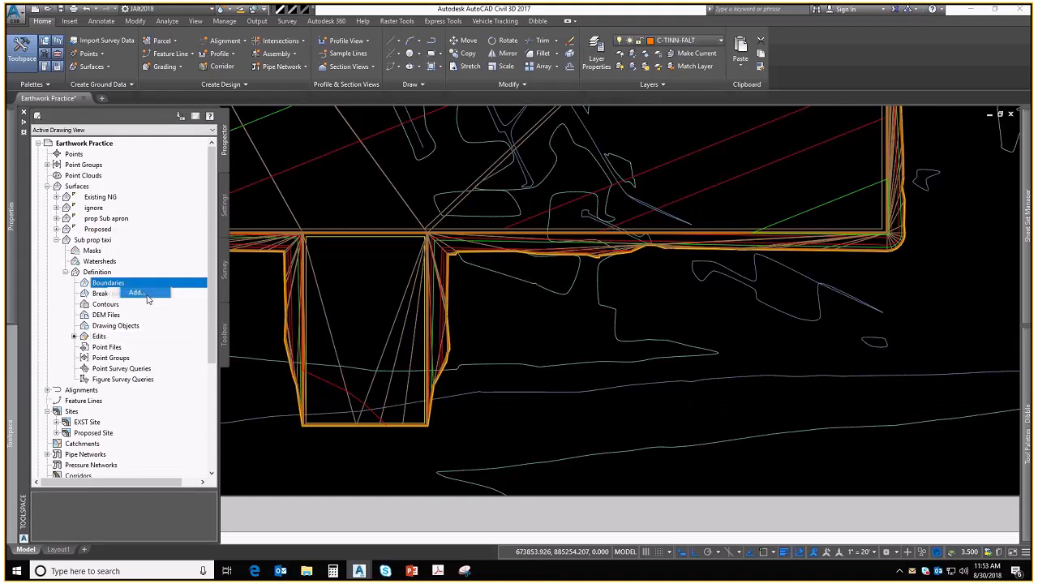
left_click(136, 292)
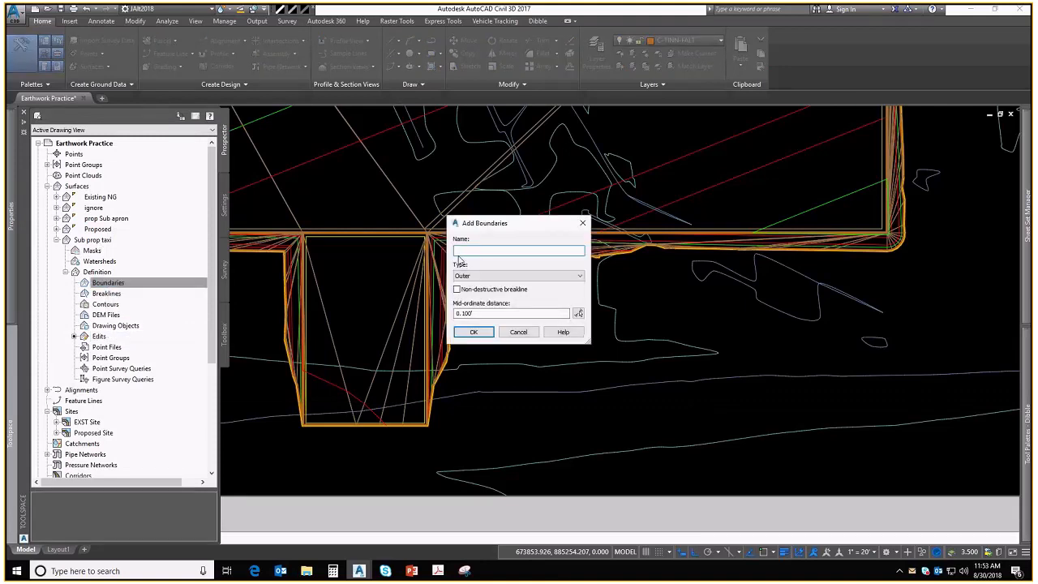
left_click(475, 277)
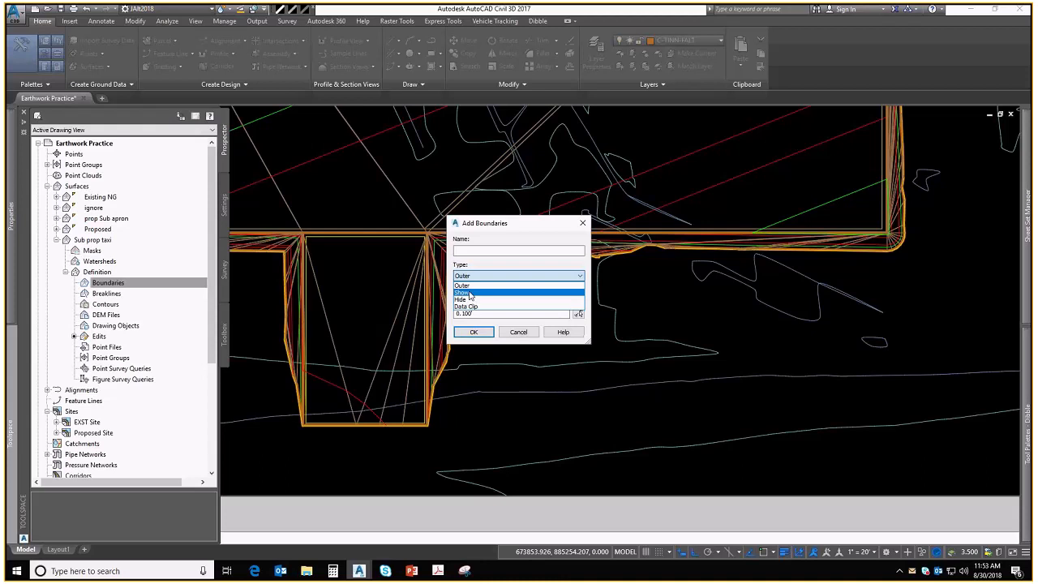
left_click(474, 285)
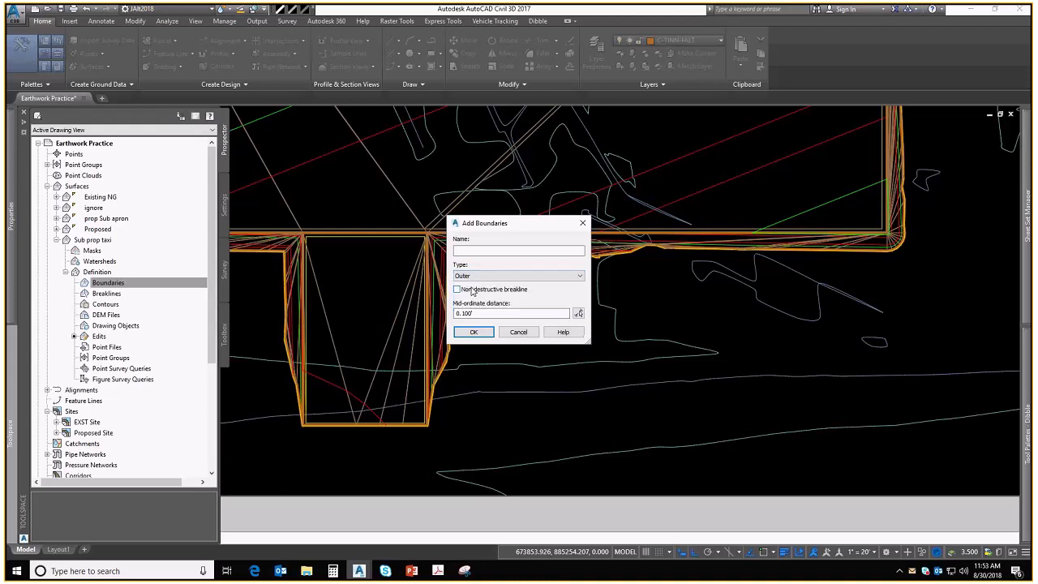
left_click(480, 289)
left_click(474, 331)
middle_click_drag(405, 274, 408, 299)
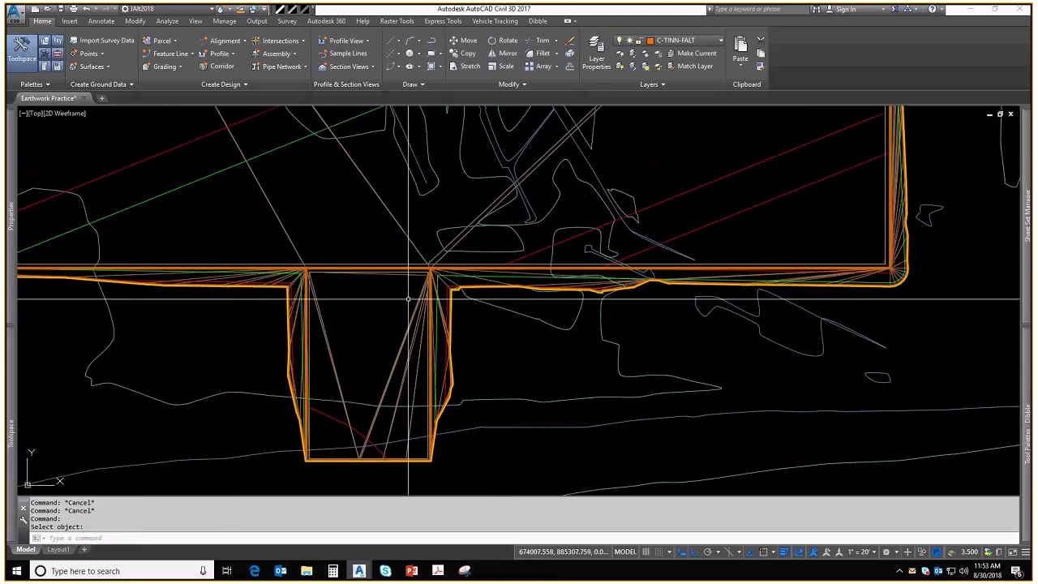
scroll(389, 195, "down", 3)
key("Escape")
key("Escape")
key("Escape")
Draw a straight vertical polyline about 545 ft long from just south of the taxiway stub to just north of the apron.
scroll(379, 188, "down", 5)
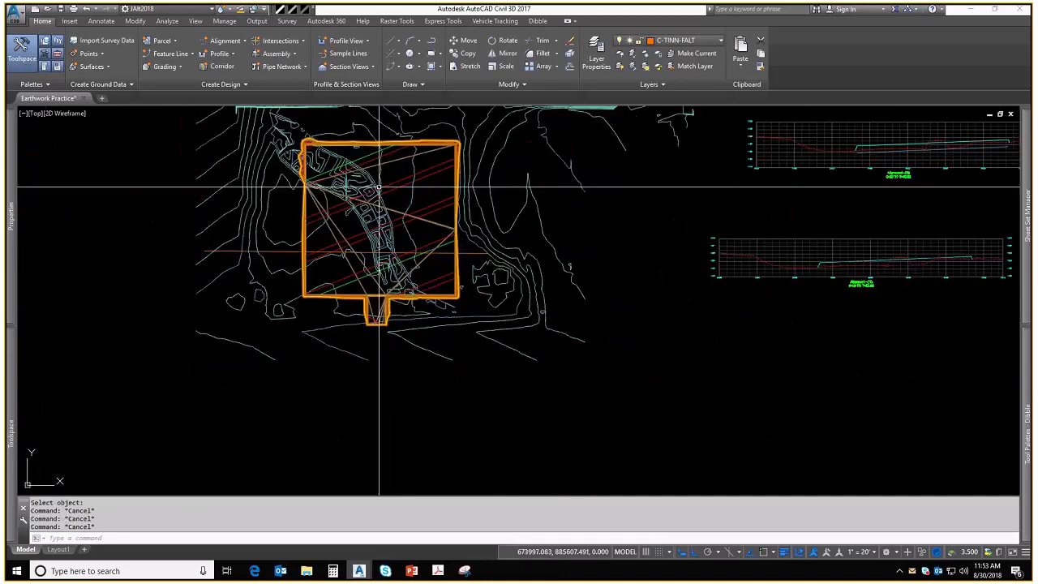
type("pl")
key("Return")
left_click(377, 325)
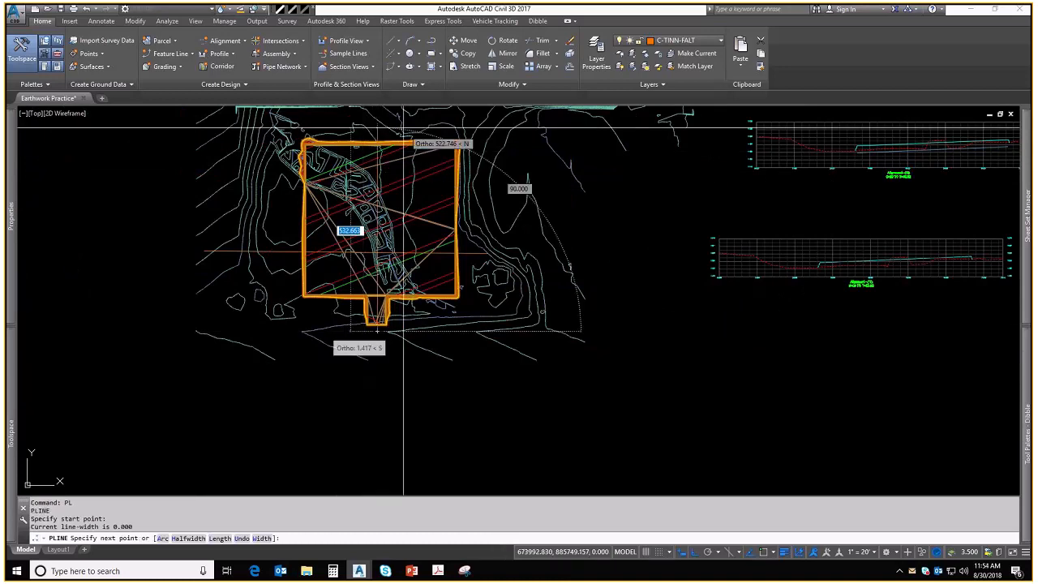
left_click(395, 125)
key("Escape")
Start a quick profile along the new polyline, sampling the Existing NG, prop Sub apron, Proposed and Sub prop taxi surfaces.
left_click(377, 135)
right_click(377, 134)
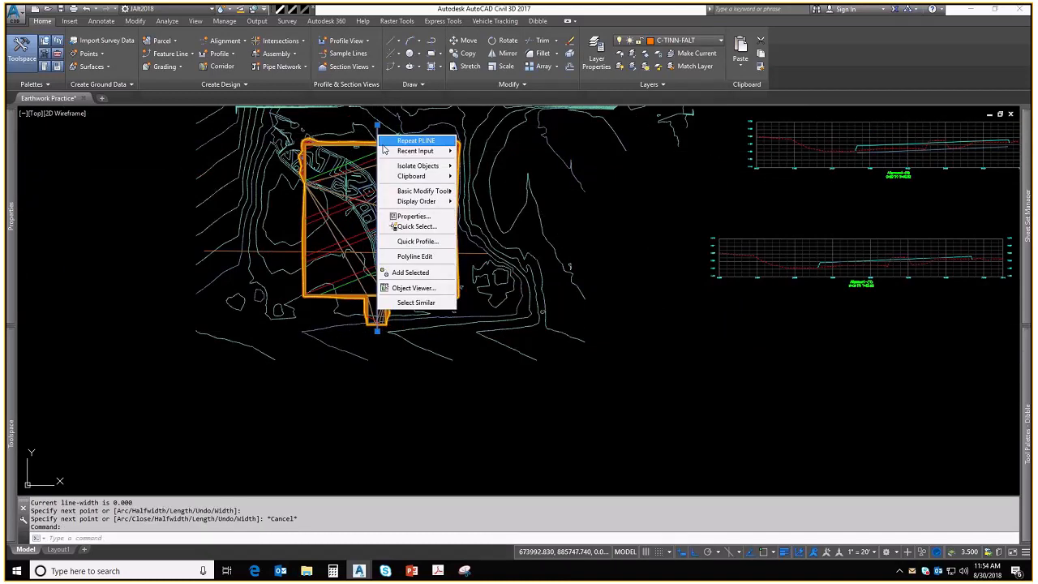
left_click(417, 241)
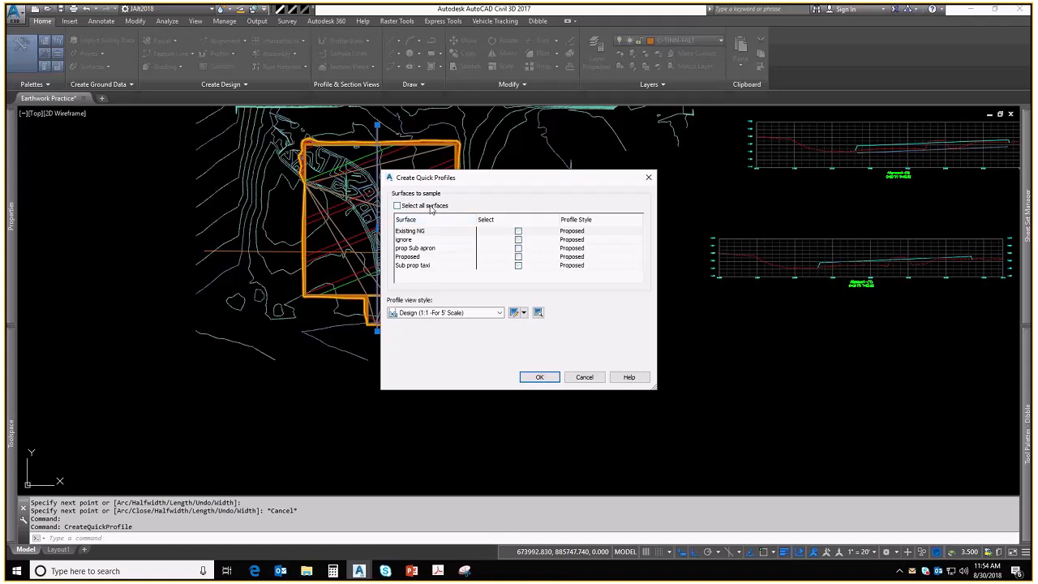
left_click(518, 231)
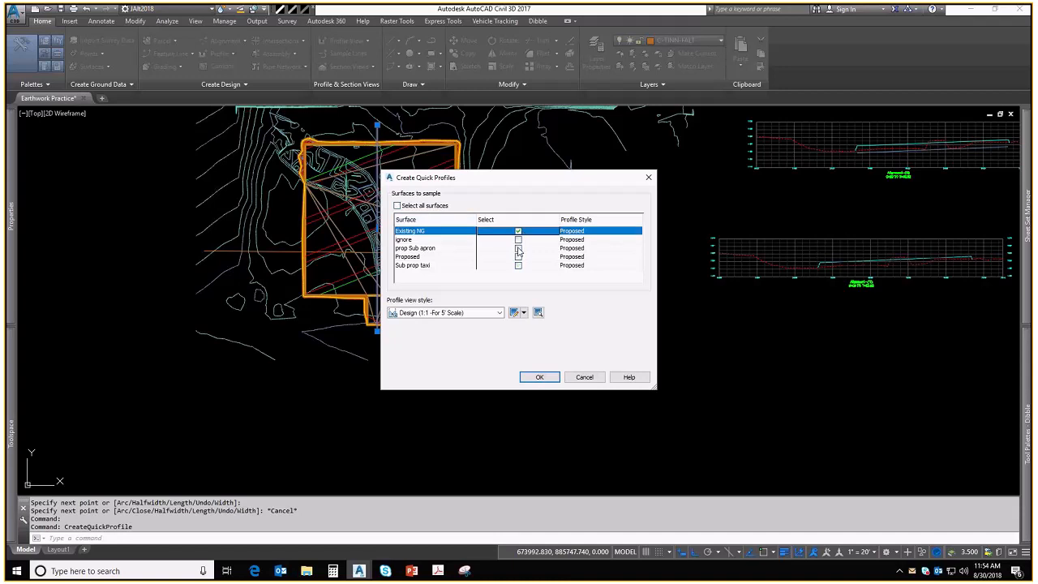
left_click(518, 249)
left_click(519, 257)
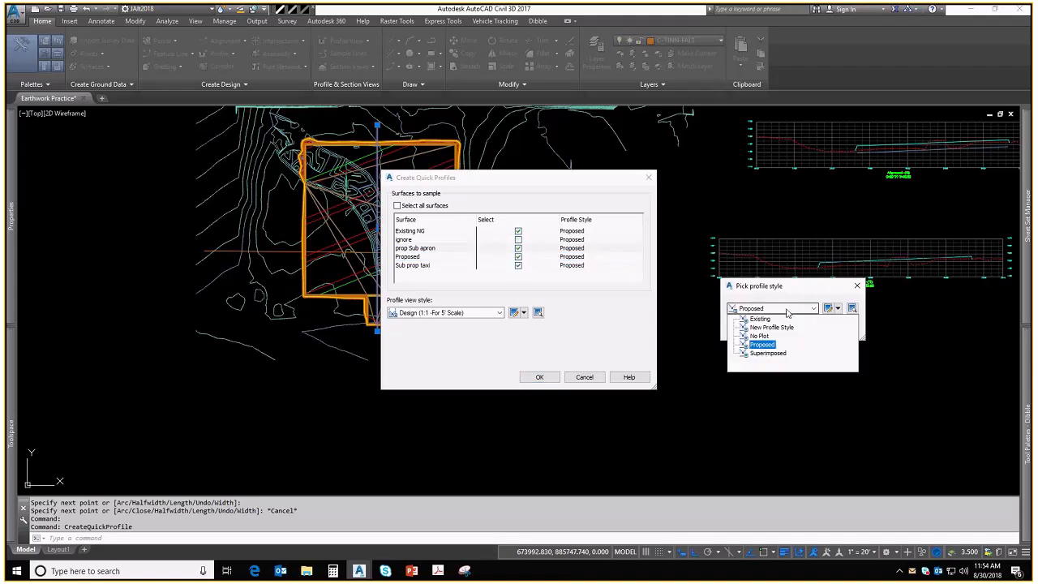
Set the profile style of the prop Sub apron and Sub prop taxi surfaces to Superimposed.
left_click(765, 343)
left_click(746, 327)
left_click(572, 265)
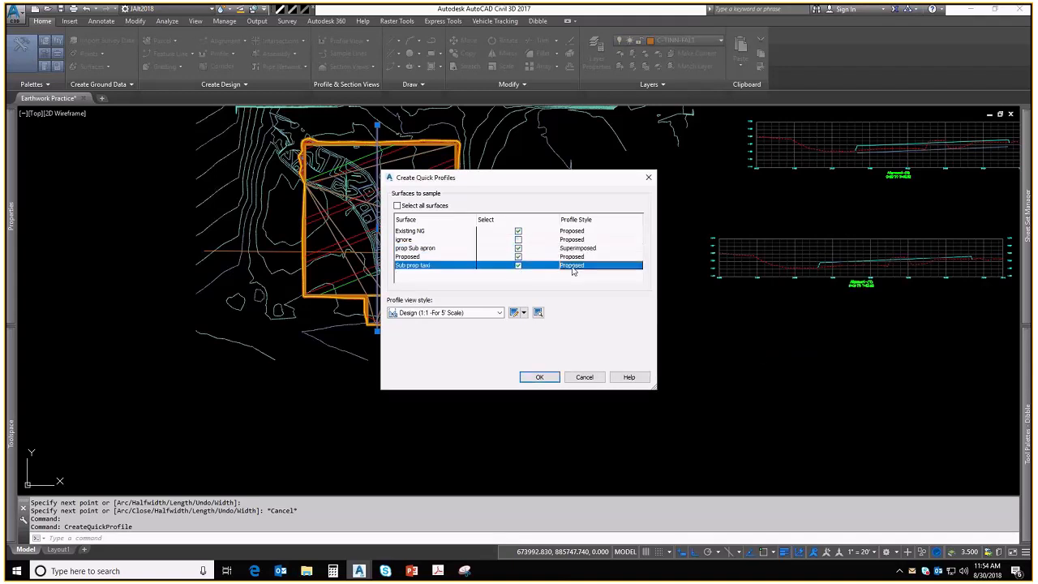
left_click(814, 309)
left_click(763, 354)
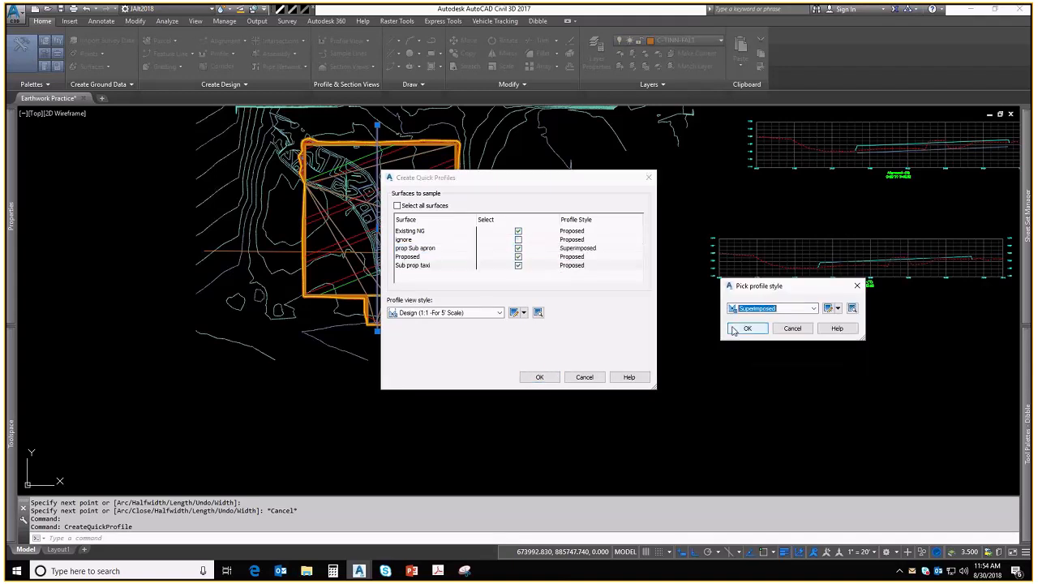
left_click(738, 331)
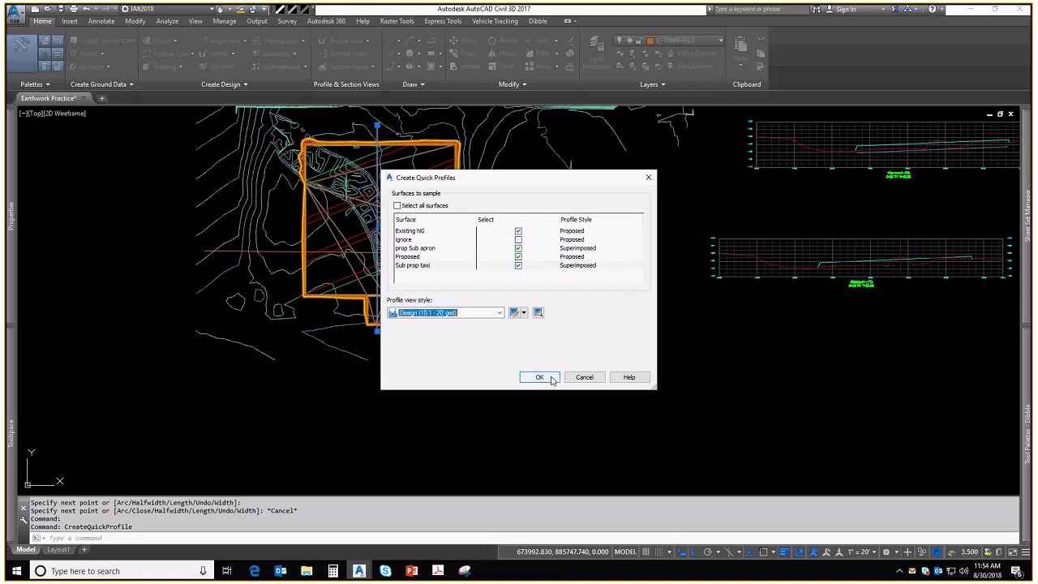
Create the quick profile with the Design (10:1 - 20' grid) view style and place it below the Alignment - (17) profile view.
left_click(550, 379)
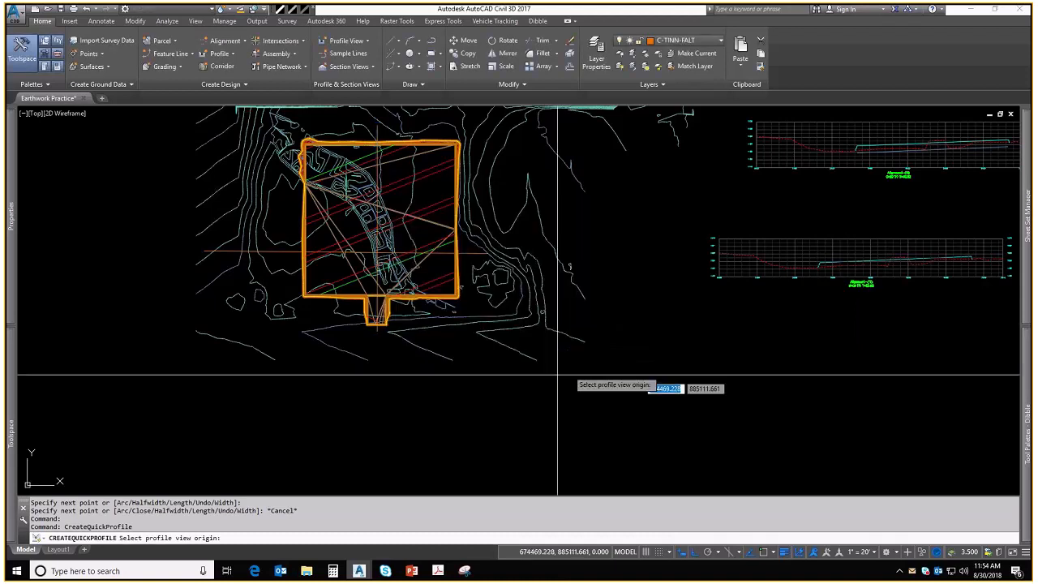
middle_click_drag(730, 341, 624, 353)
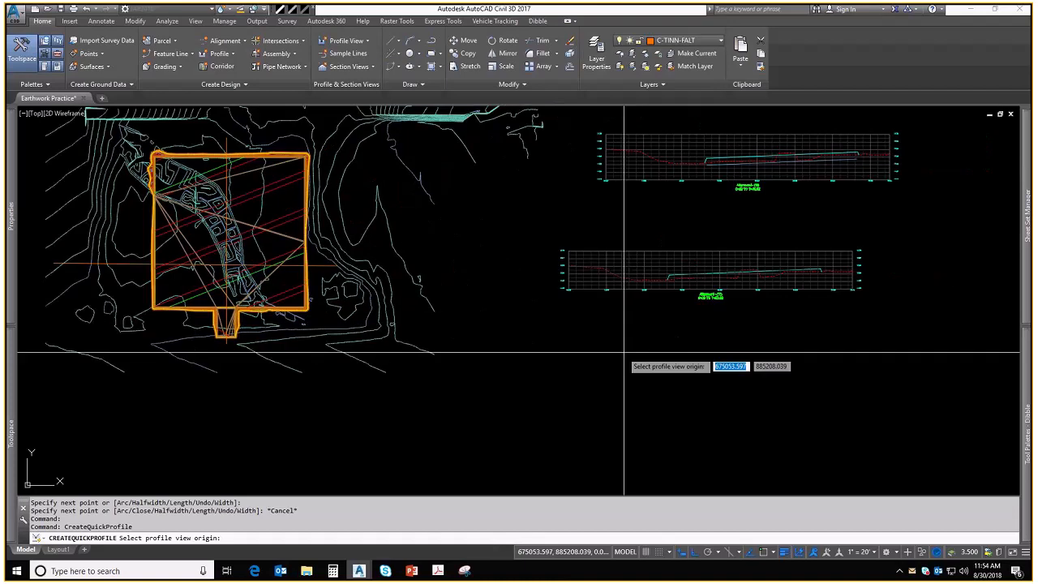
left_click(624, 353)
scroll(695, 320, "up", 3)
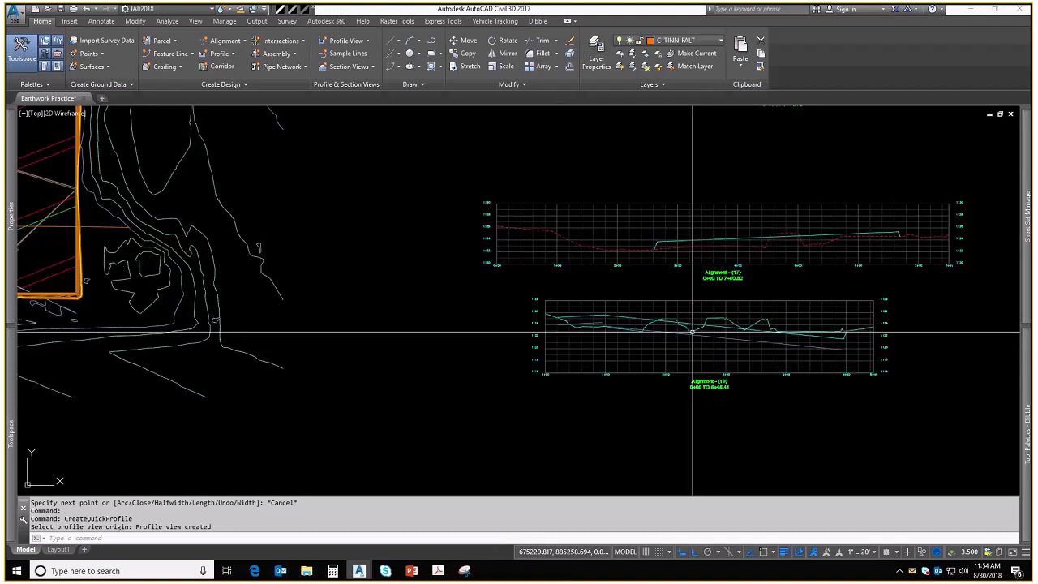
scroll(713, 331, "up", 3)
key("Escape")
middle_click_drag(713, 332, 554, 314)
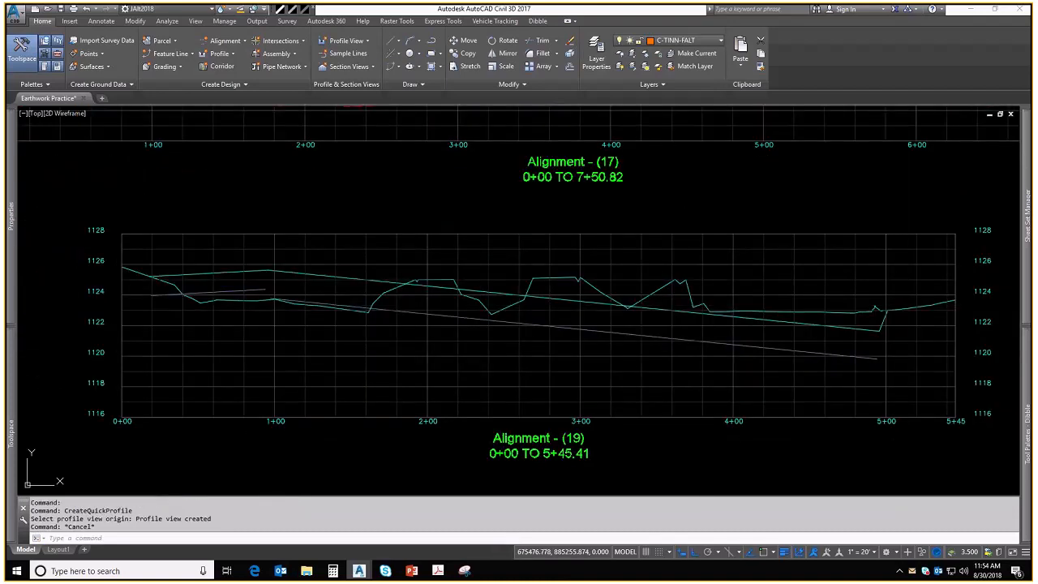
Set the style of the Existing NG surface profile in the Alignment - (19) profile view to Existing.
key("Escape")
left_click(901, 310)
key("Escape")
left_click(901, 310)
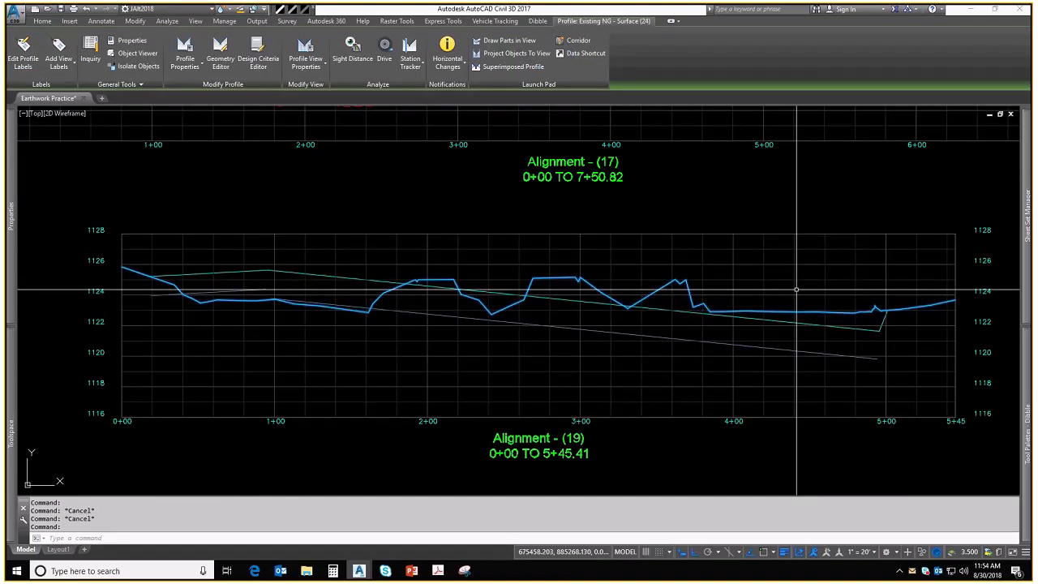
key("ctrl+1")
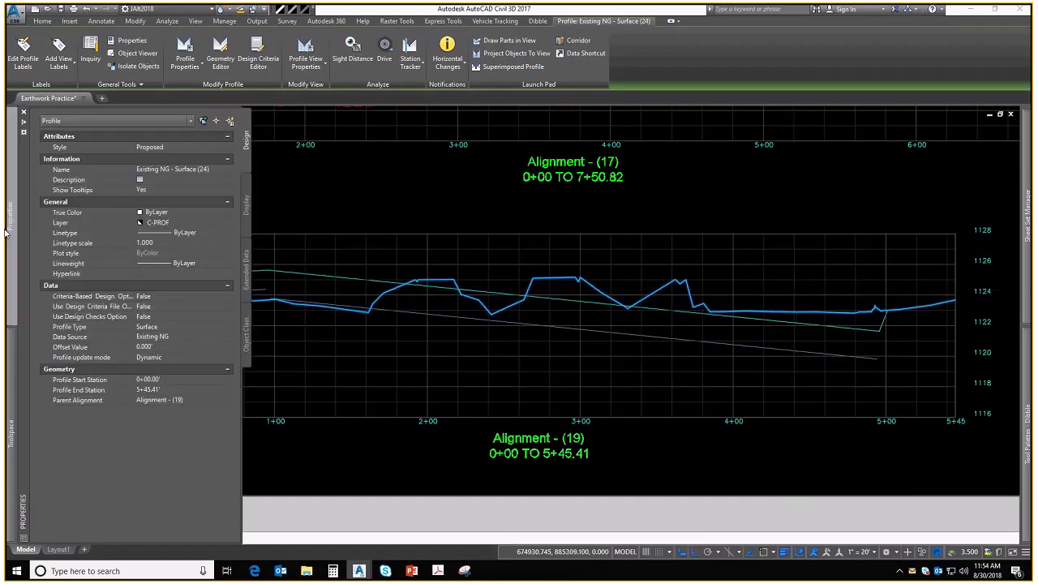
left_click(175, 147)
left_click(158, 155)
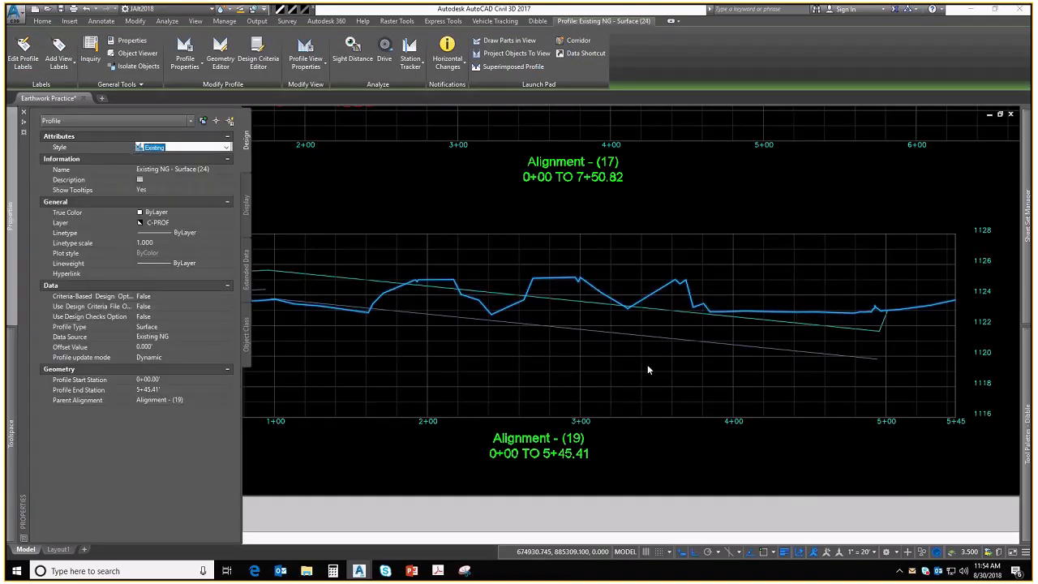
key("Escape")
Examine the Alignment - (19) profile view, comparing the existing ground, proposed and two subgrade profiles along its length.
scroll(525, 335, "down", 2)
scroll(525, 335, "up", 2)
middle_click_drag(231, 290, 270, 287)
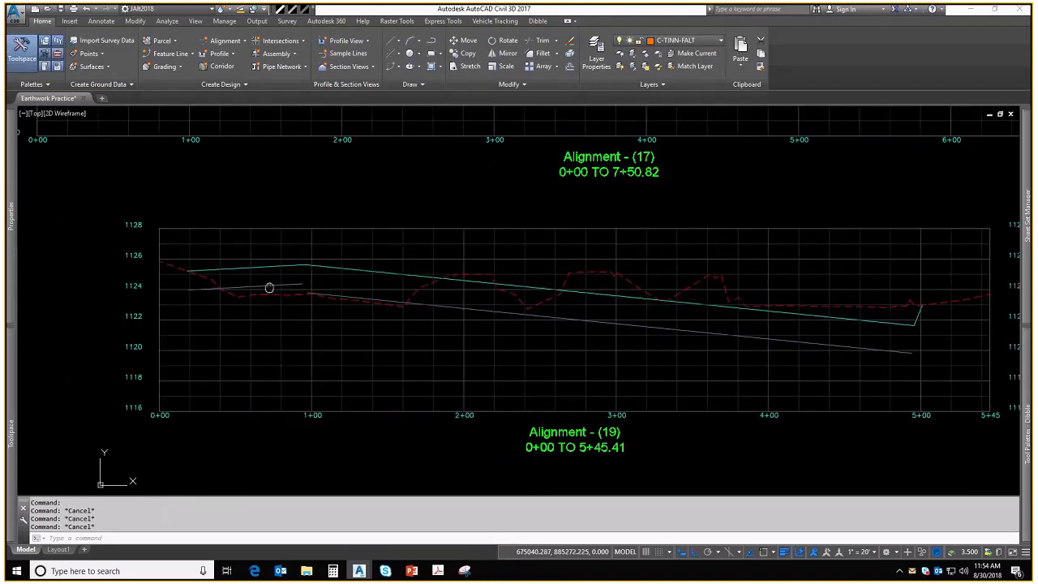
scroll(219, 288, "up", 6)
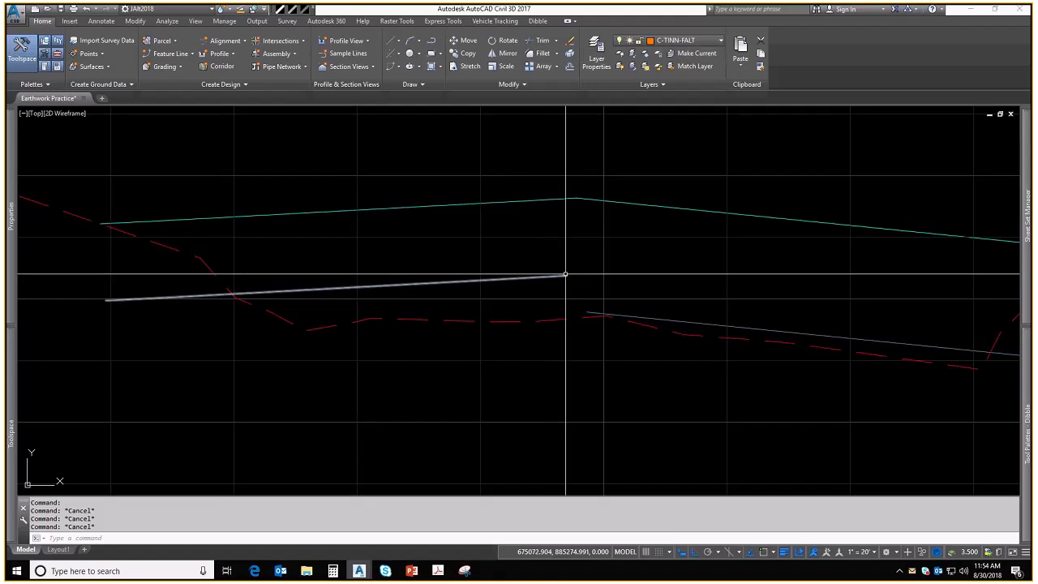
middle_click_drag(566, 275, 445, 280)
scroll(421, 264, "down", 1)
middle_click_drag(670, 325, 435, 301)
scroll(436, 284, "down", 1)
mouse_move(836, 345)
middle_mouse_down()
mouse_move(528, 345)
mouse_move(696, 329)
mouse_move(436, 310)
mouse_move(457, 303)
middle_mouse_up()
scroll(528, 345, "down", 1)
scroll(206, 275, "up", 1)
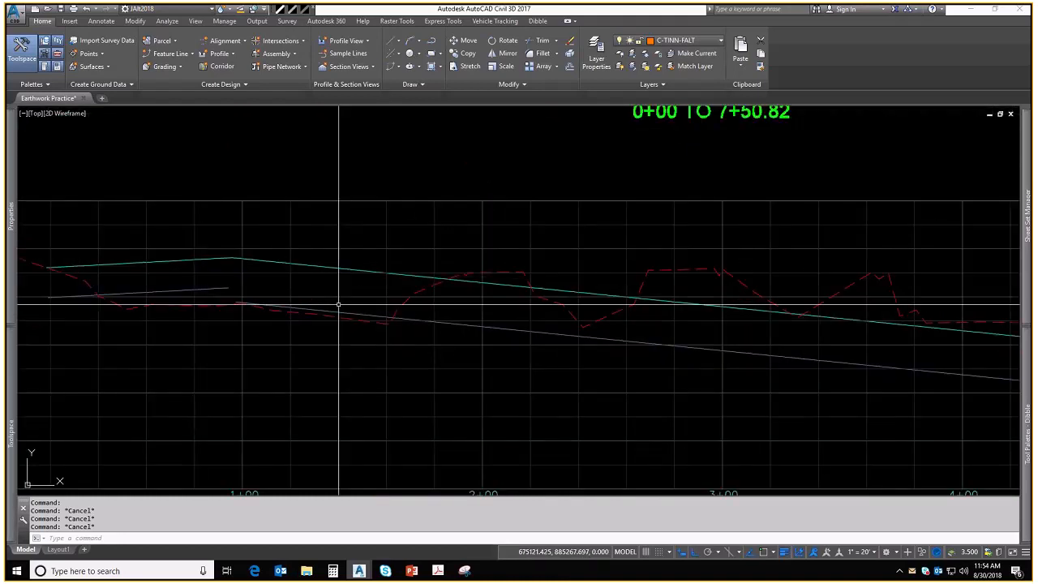
scroll(338, 304, "down", 1)
middle_click_drag(338, 304, 403, 276)
Create a new TIN surface named prop subs comb.
mouse_move(10, 376)
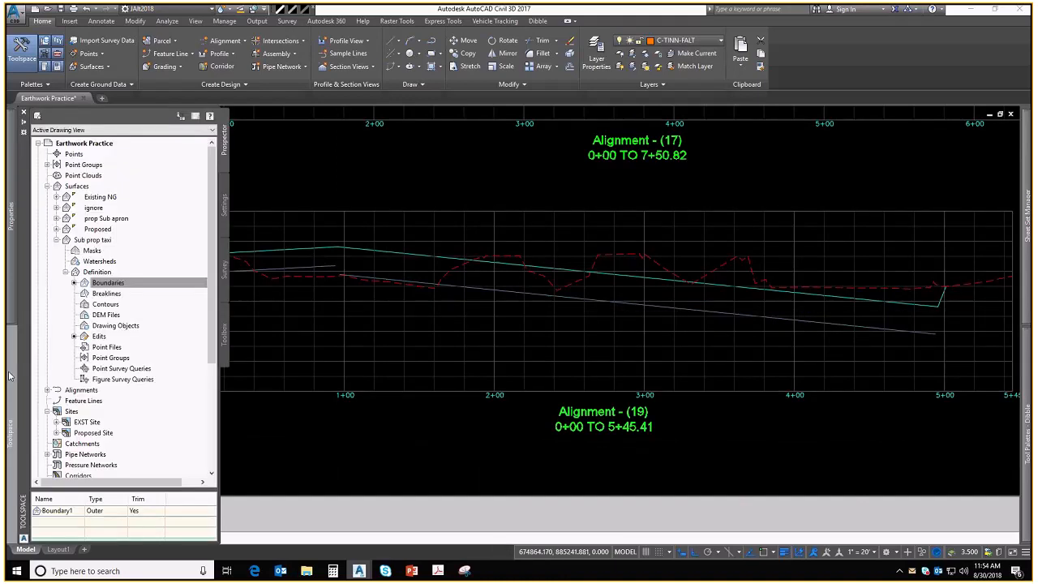
right_click(81, 188)
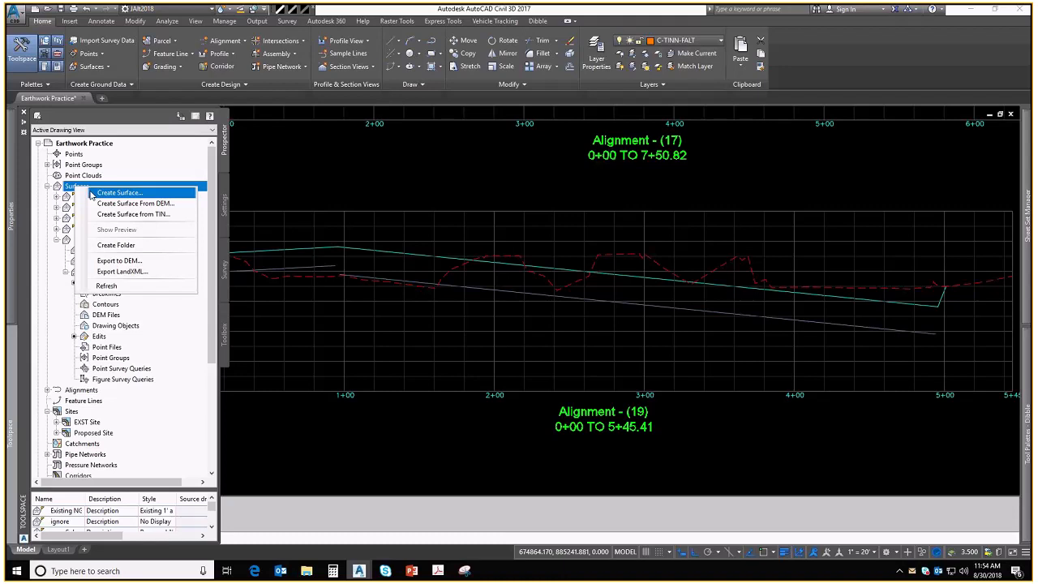
left_click(119, 192)
left_click(559, 251)
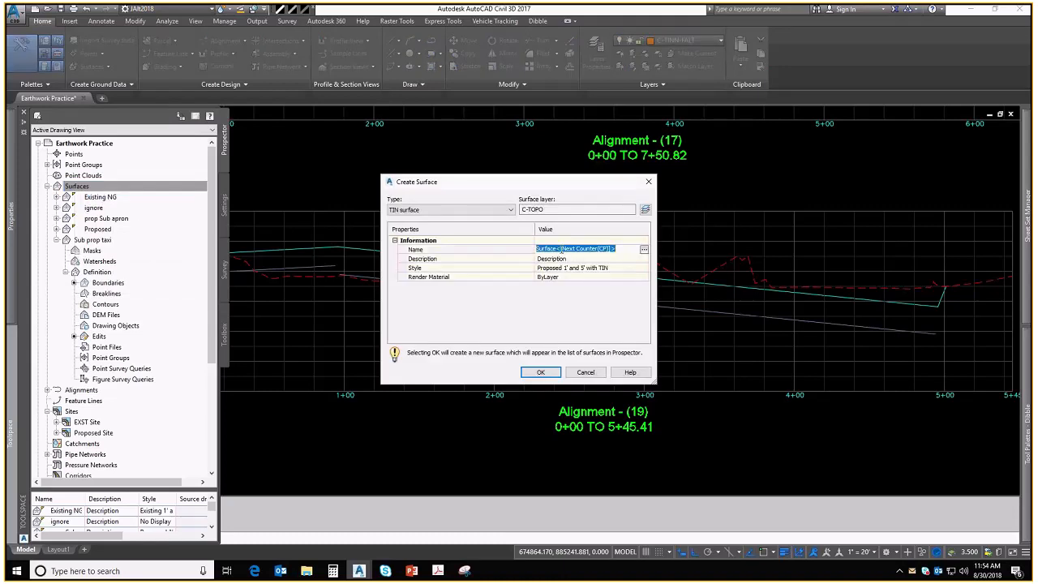
type("sub")
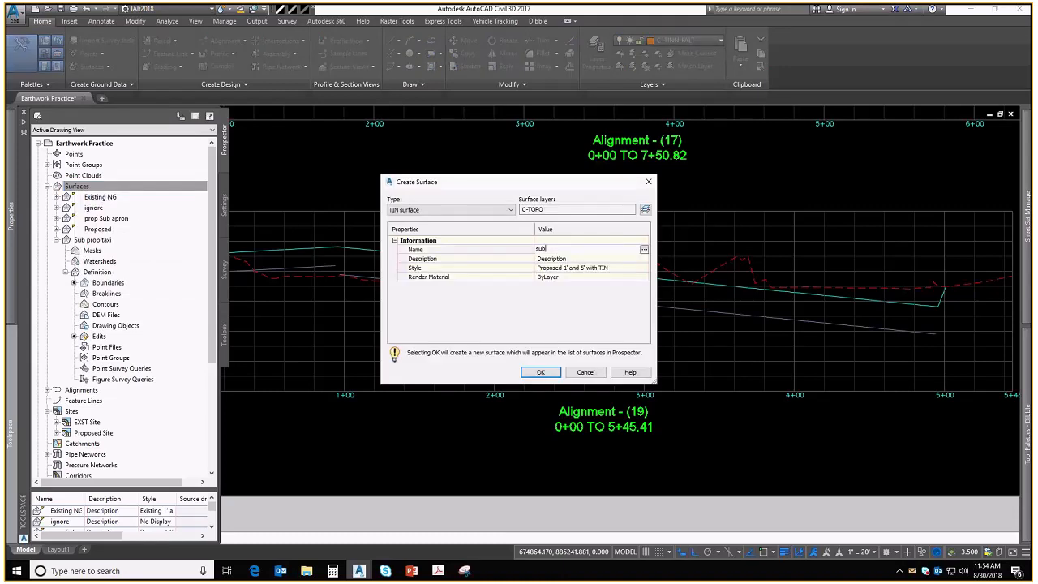
key("BackSpace")
key("BackSpace")
key("BackSpace")
type("oprop subs comb")
left_click(544, 374)
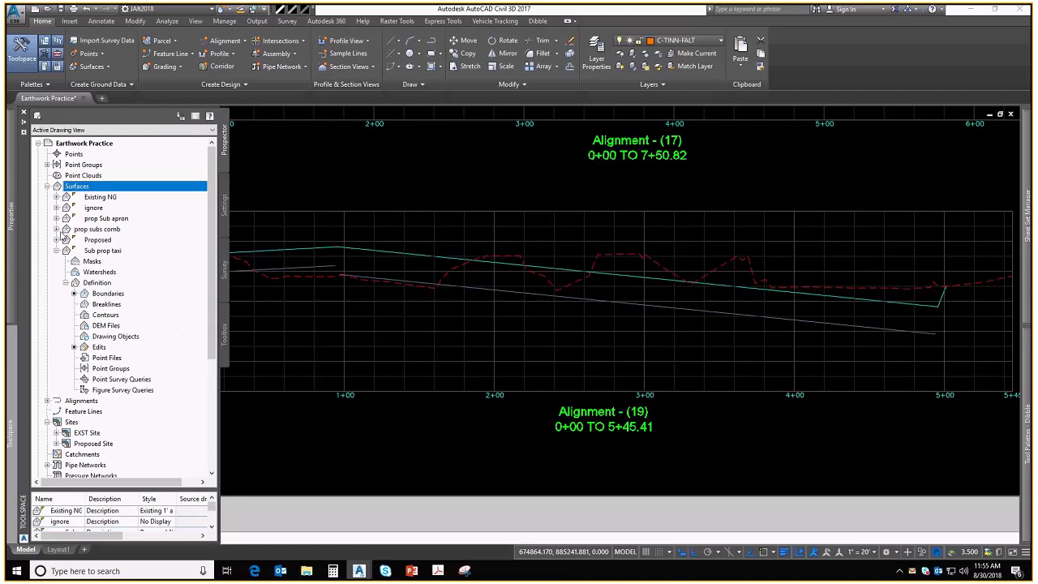
Paste the Proposed surface into the prop subs comb surface as the first edit of its definition.
left_click(66, 262)
right_click(109, 325)
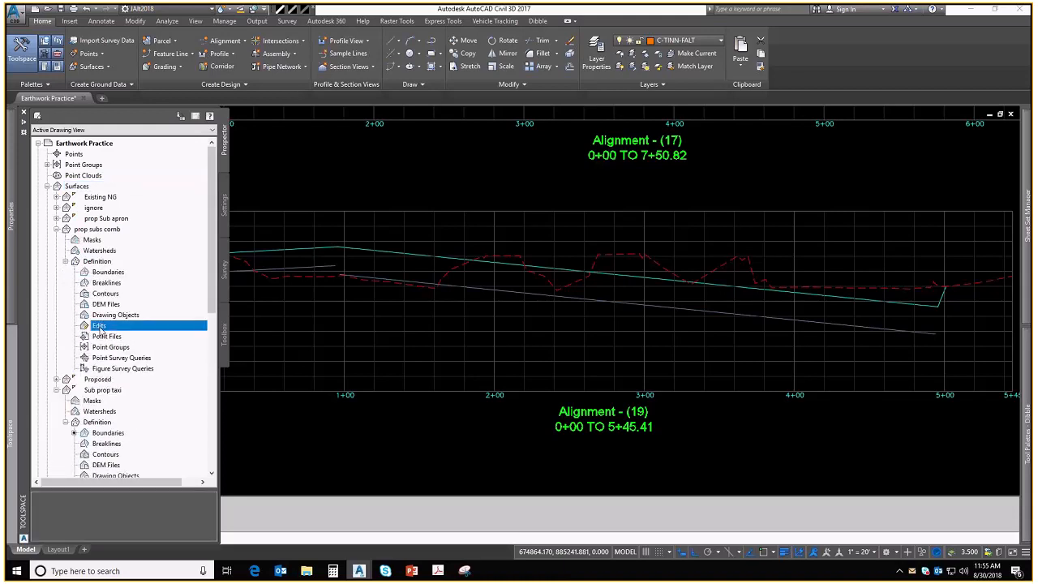
left_click(143, 455)
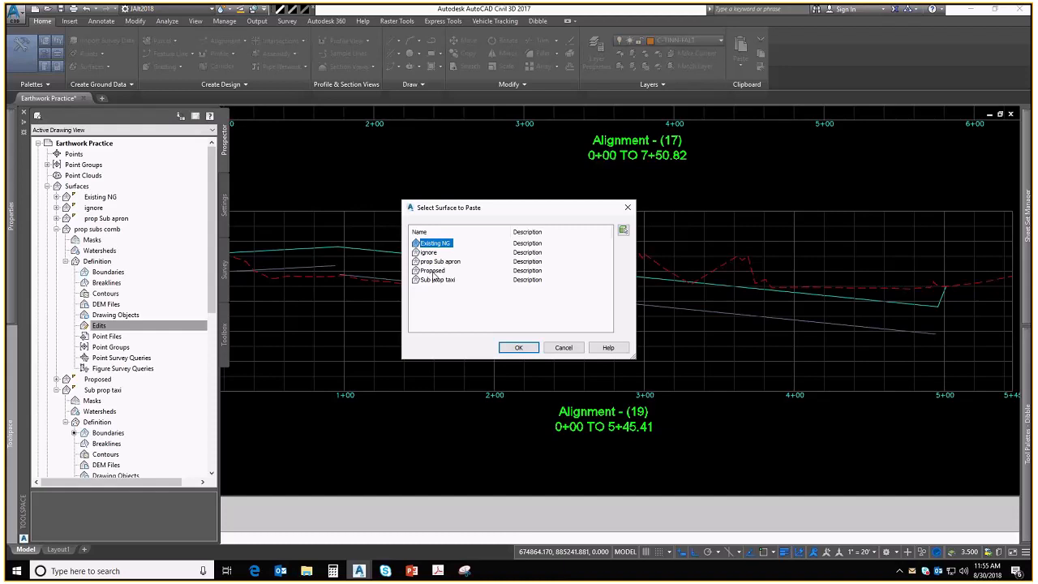
left_click(433, 272)
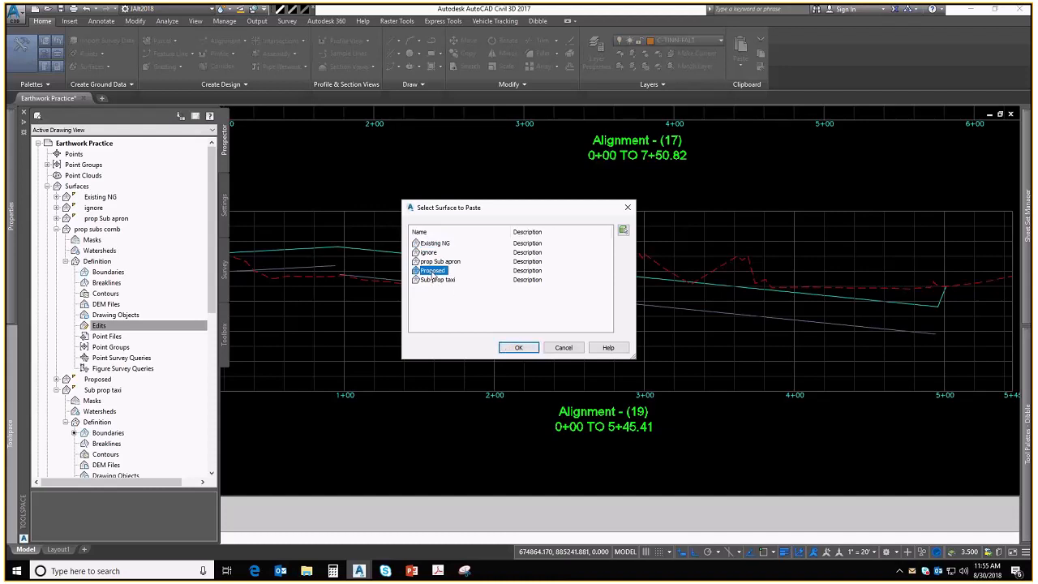
left_click(519, 348)
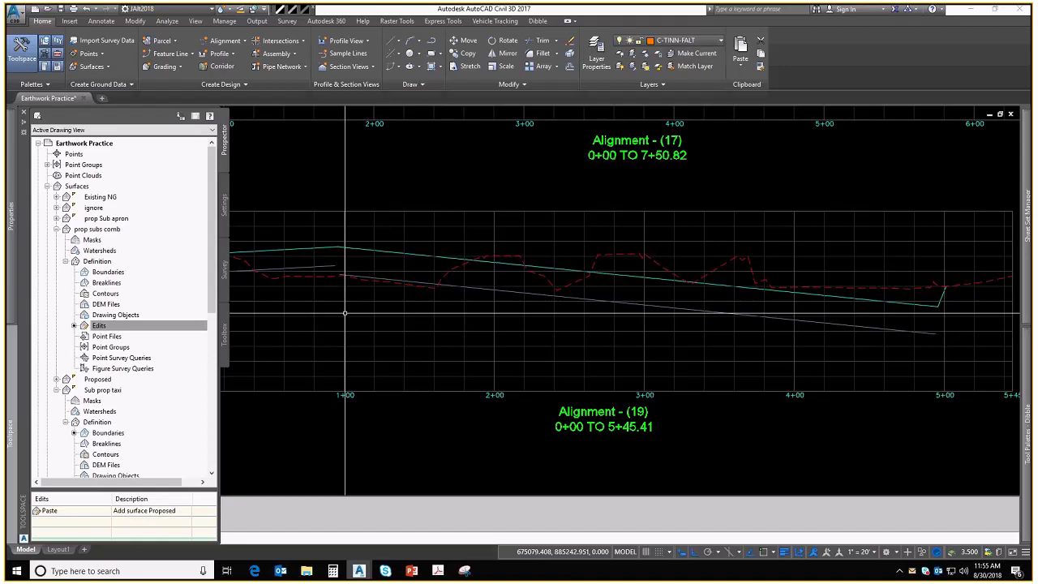
Paste the prop Sub apron surface into prop subs comb after the Proposed surface.
right_click(96, 324)
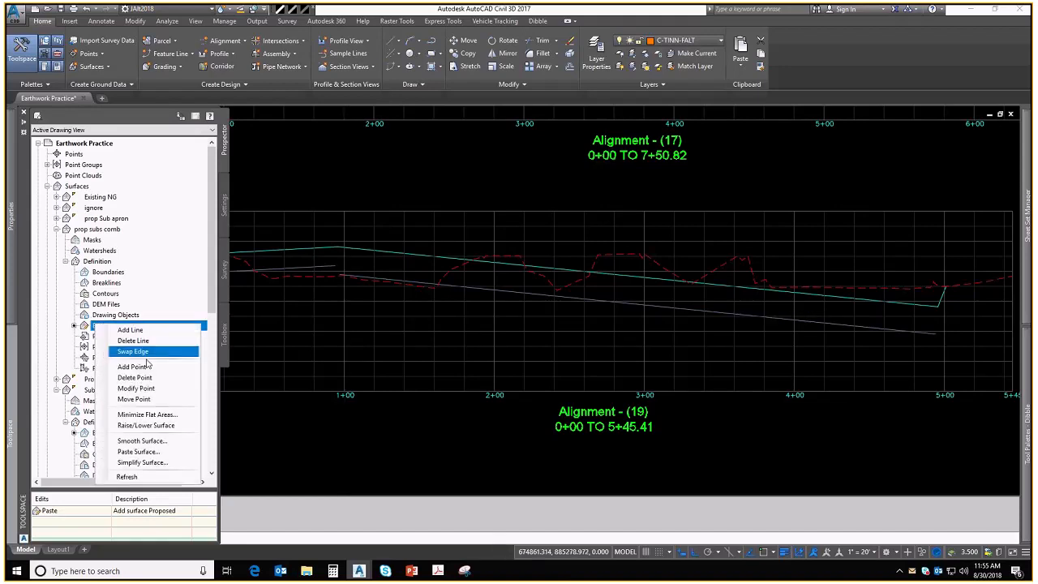
left_click(136, 452)
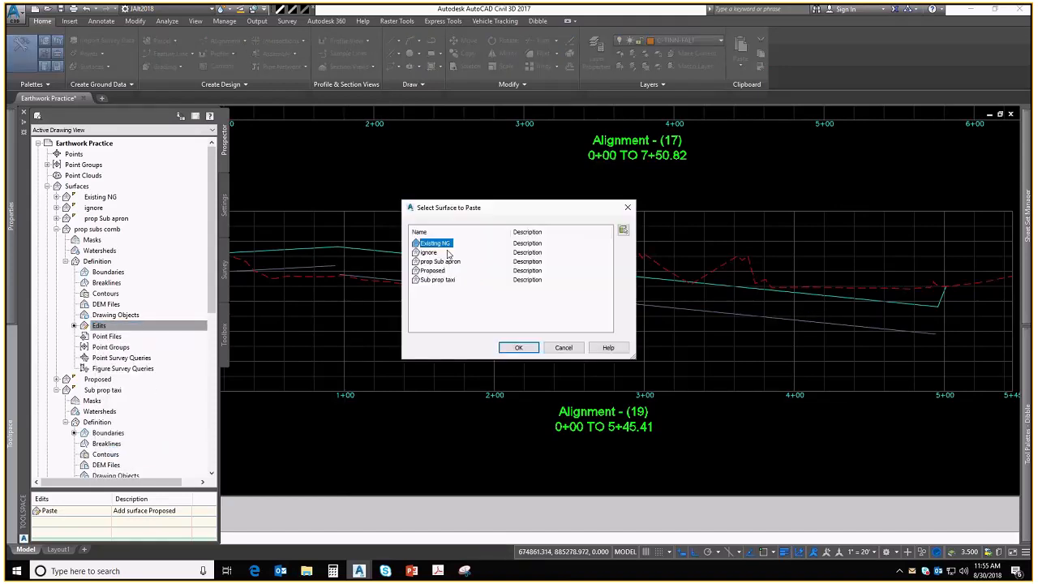
left_click(446, 263)
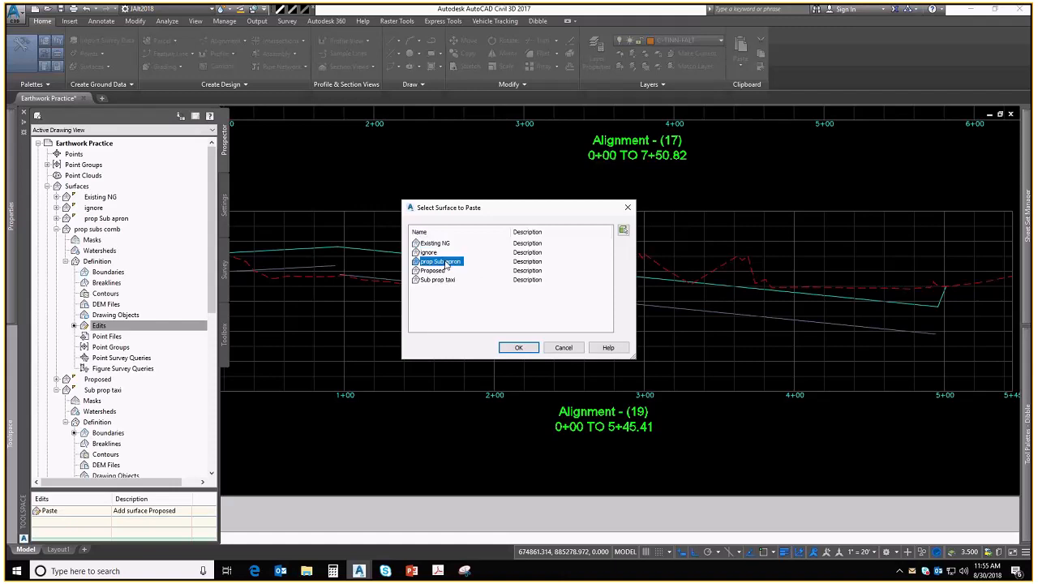
left_click(520, 348)
left_click(520, 348)
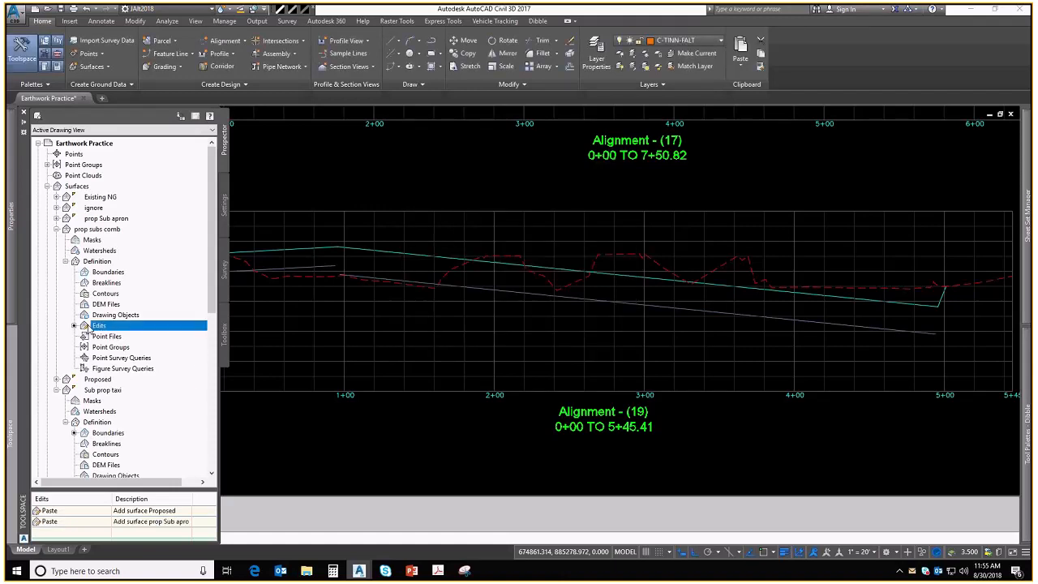
Paste the Sub prop taxi surface into prop subs comb as the last surface.
right_click(104, 325)
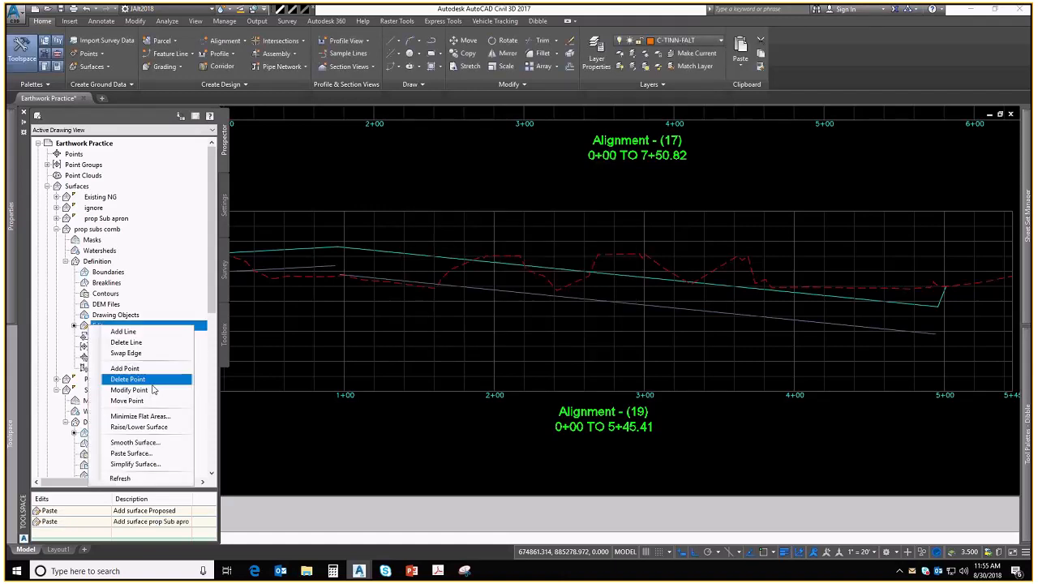
left_click(130, 454)
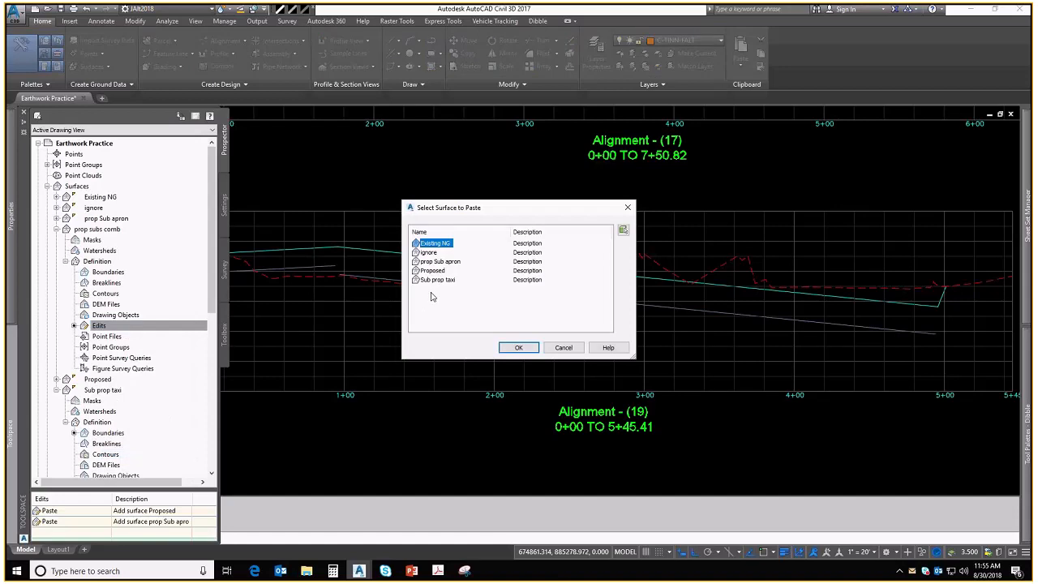
left_click(438, 280)
left_click(526, 348)
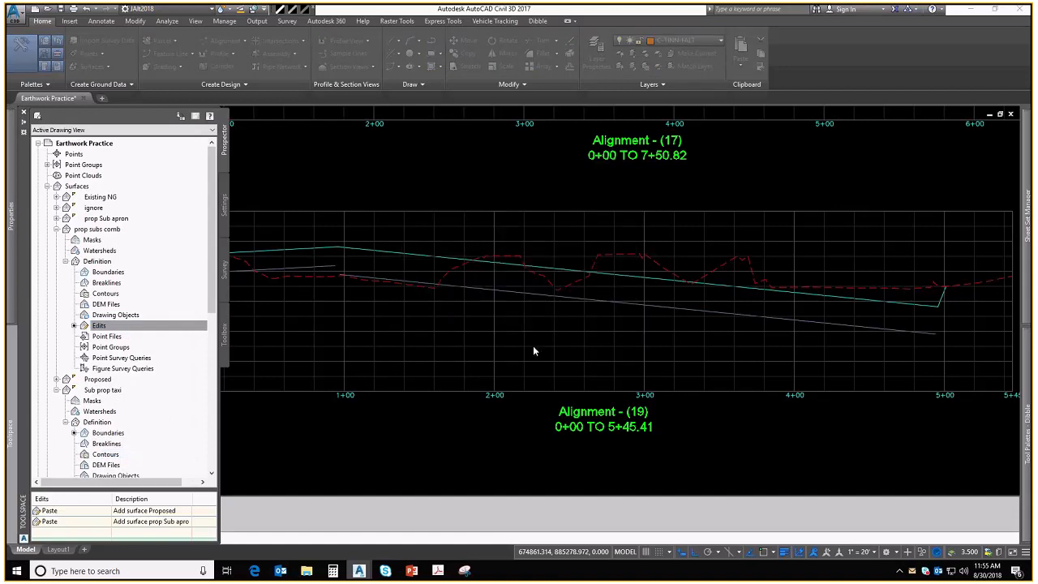
right_click(98, 229)
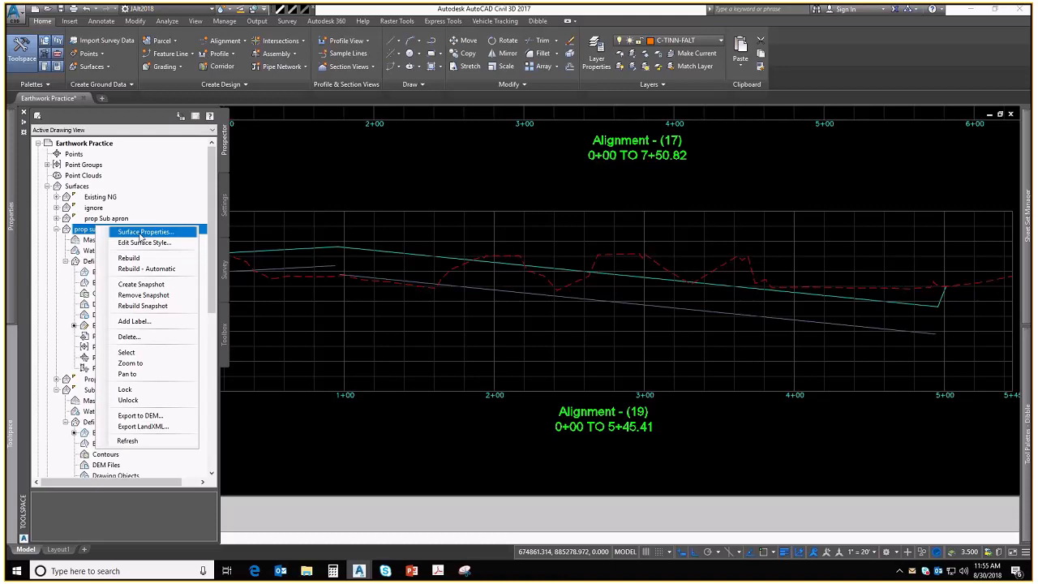
left_click(194, 233)
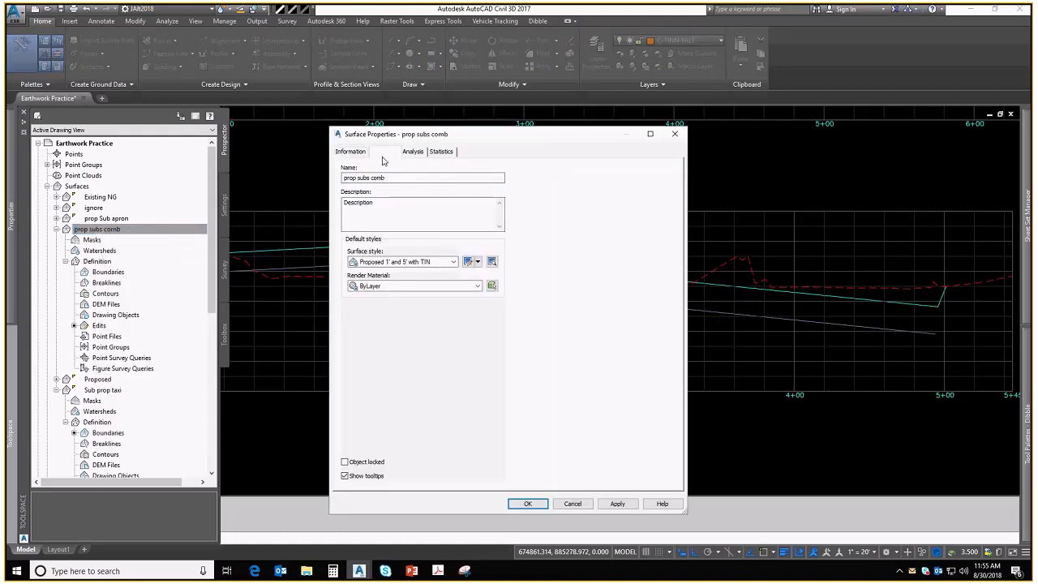
left_click(384, 153)
left_click(355, 152)
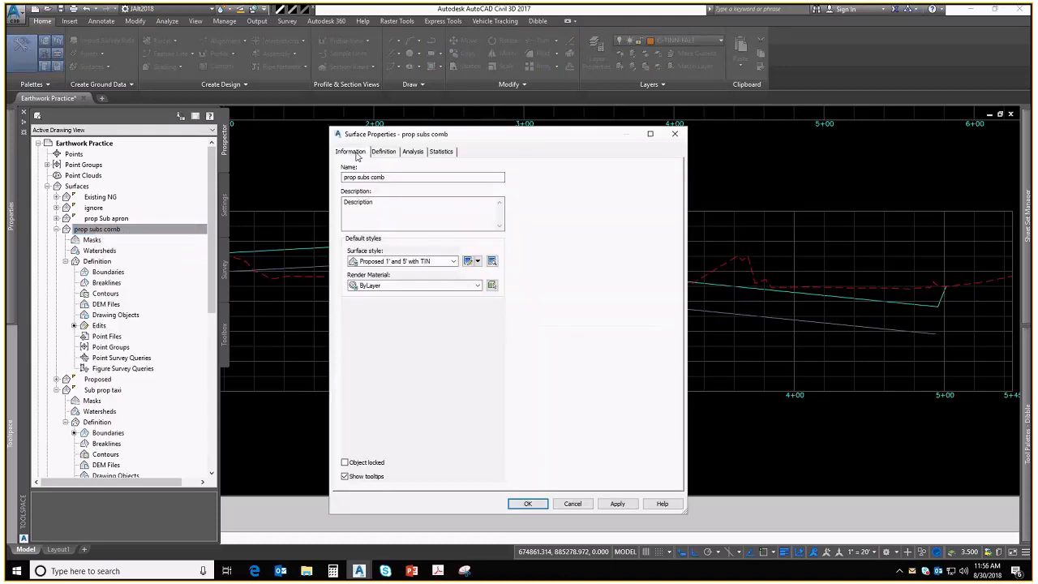
key("Escape")
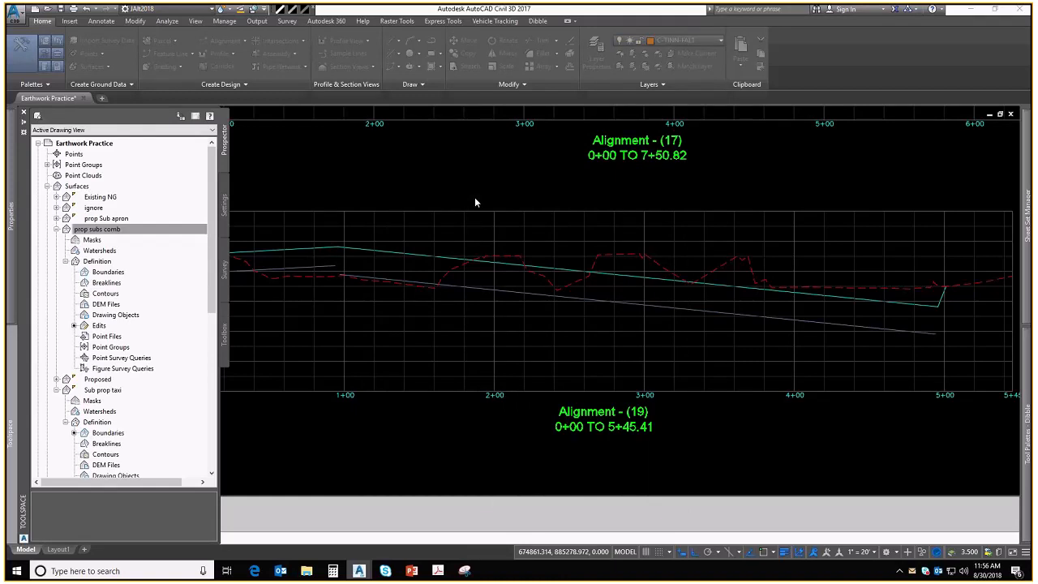
Select the three overlapping TIN surfaces at the apron and taxiway stub in plan and set their style to No Display.
scroll(458, 231, "up", 4)
left_click(462, 215)
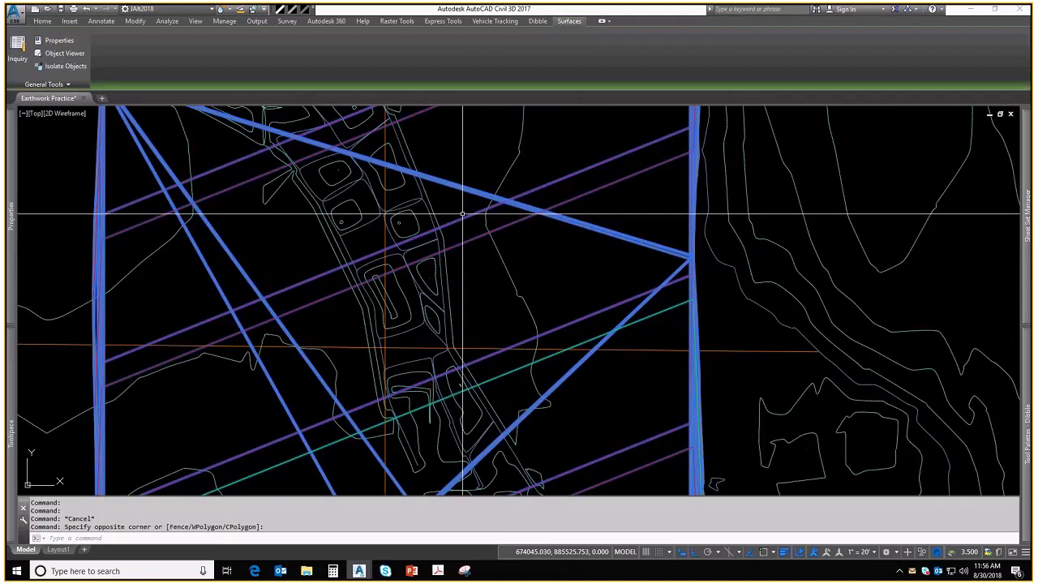
scroll(463, 219, "down", 4)
scroll(430, 378, "up", 6)
mouse_move(11, 216)
left_click(154, 157)
left_click(162, 157)
left_click(171, 248)
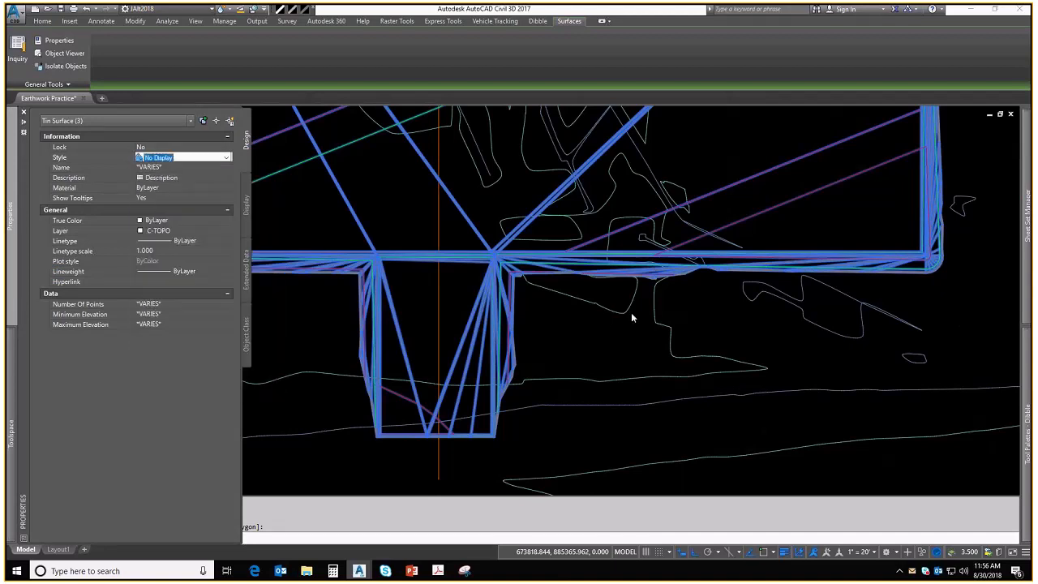
scroll(516, 229, "down", 2)
key("Escape")
key("Escape")
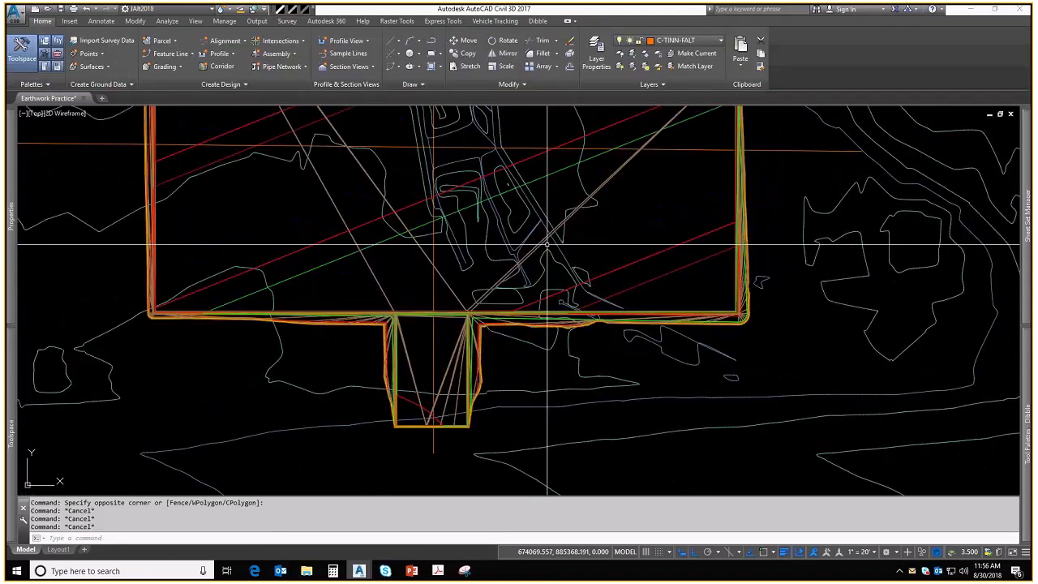
middle_click_drag(601, 206, 545, 261)
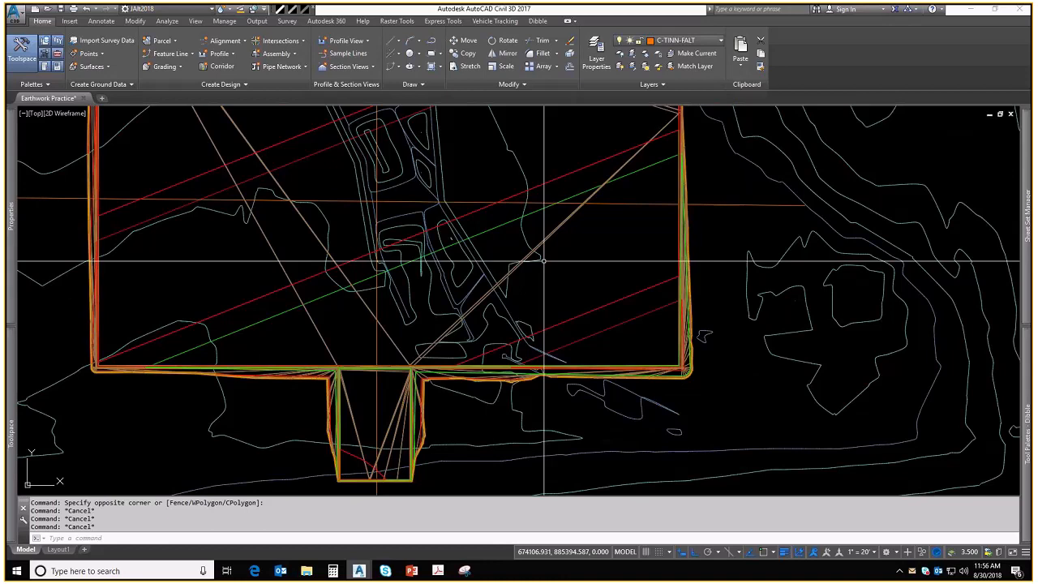
type("pselect")
key("Return")
type("p")
key("Return")
key("Return")
Set the surface style of prop subs comb to one that displays its contours and border.
mouse_move(12, 243)
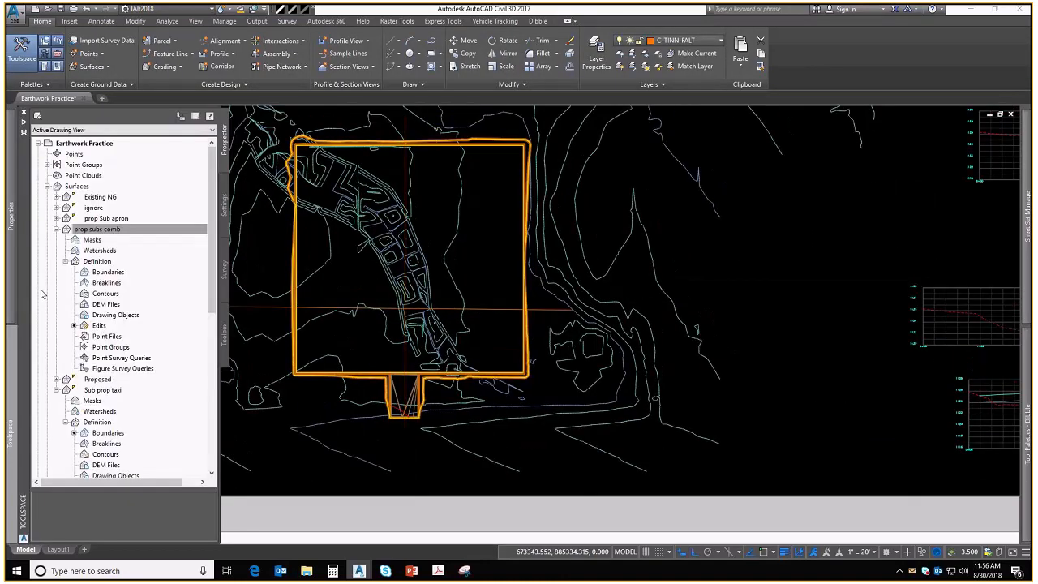
left_click(56, 229)
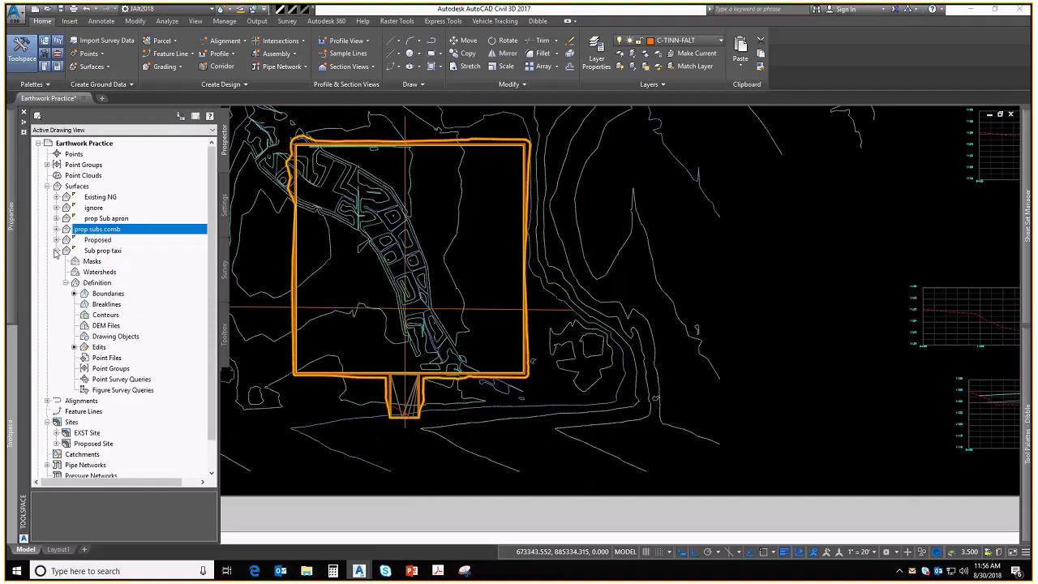
left_click(56, 250)
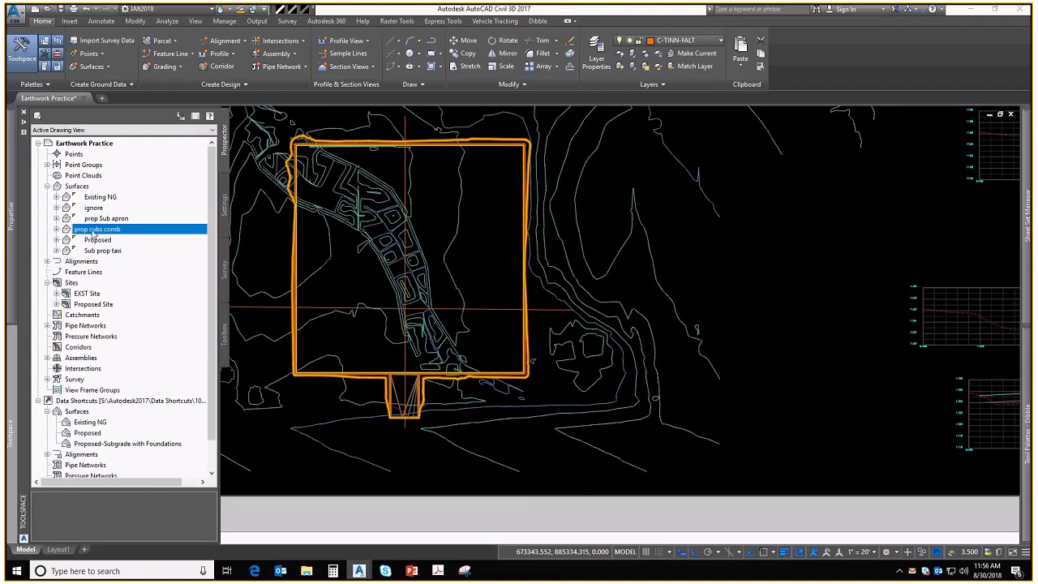
right_click(105, 231)
left_click(142, 237)
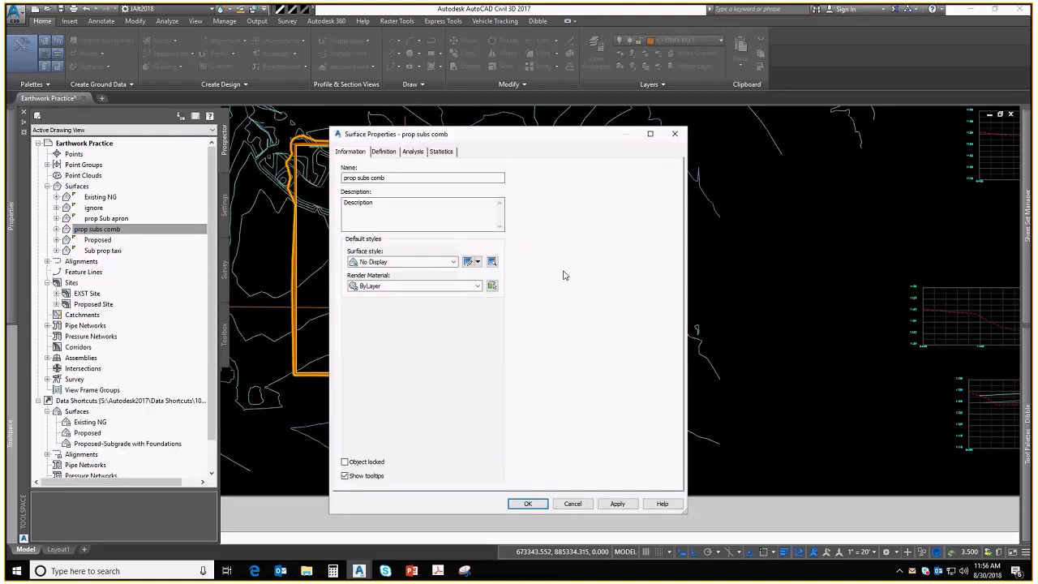
left_click(398, 262)
left_click(381, 347)
left_click(528, 504)
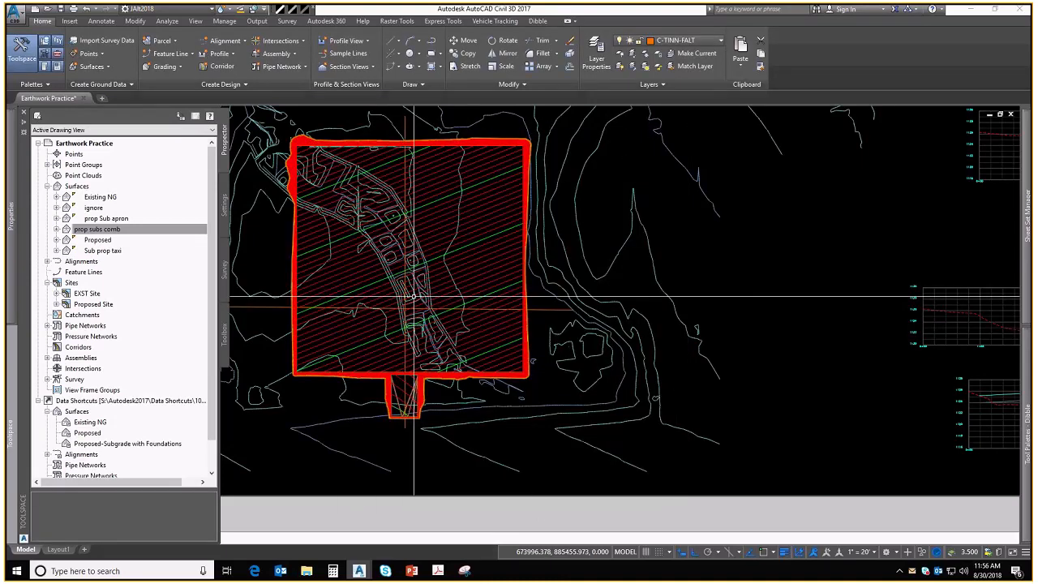
Examine the contours and border of prop subs comb where the taxiway stub meets the apron.
scroll(425, 266, "up", 7)
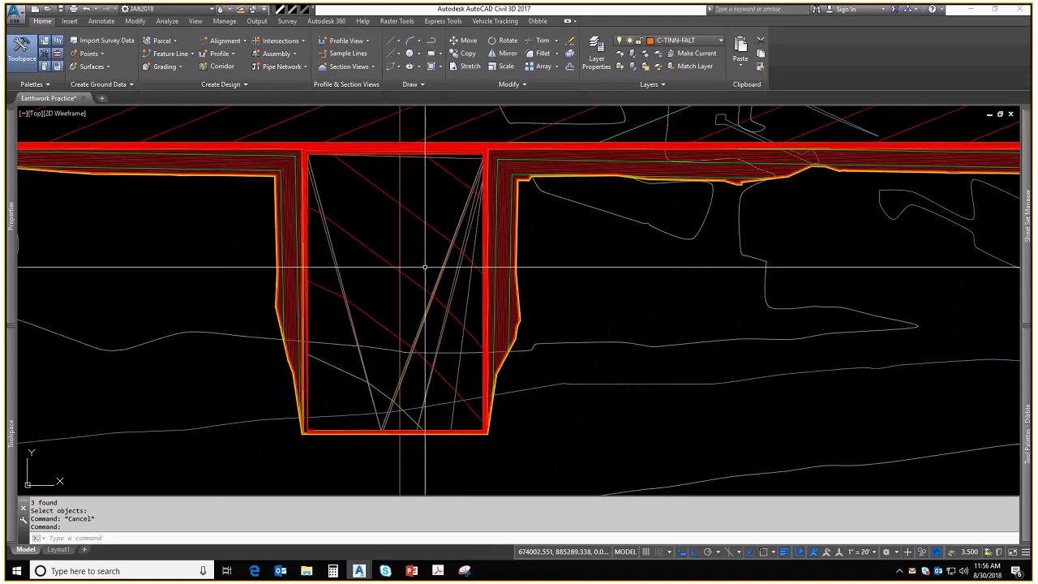
scroll(325, 156, "up", 4)
middle_click_drag(325, 156, 327, 298)
mouse_move(388, 252)
middle_mouse_down()
mouse_move(633, 303)
mouse_move(744, 293)
middle_mouse_up()
scroll(519, 254, "down", 3)
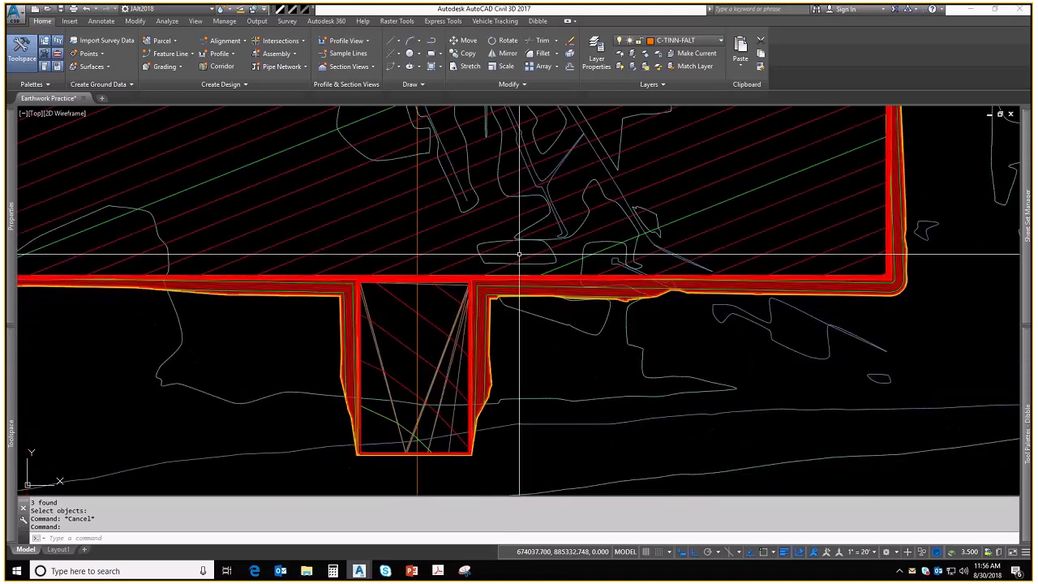
scroll(519, 254, "down", 3)
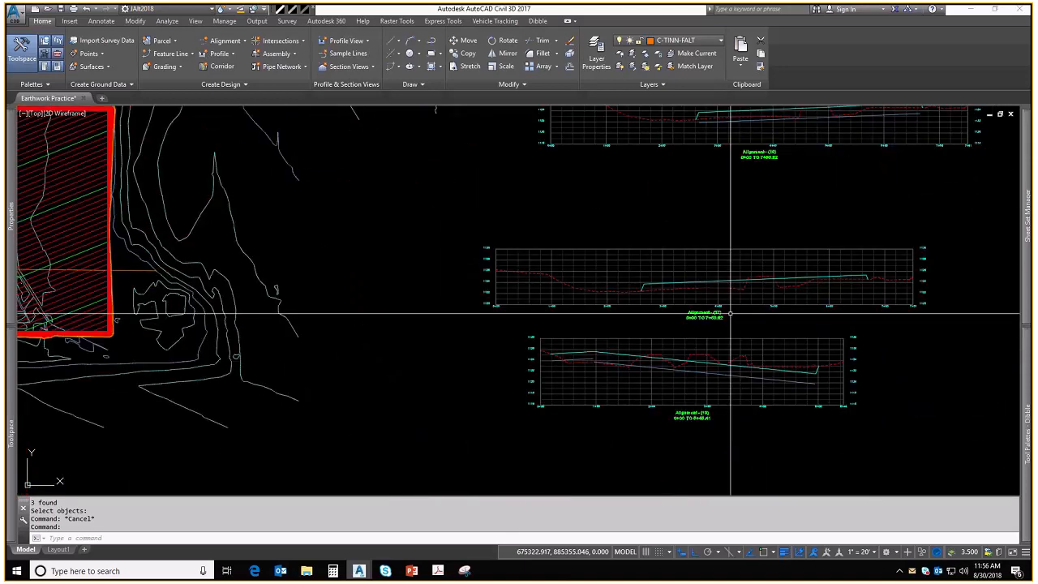
key("Escape")
scroll(634, 275, "down", 3)
scroll(634, 274, "up", 2)
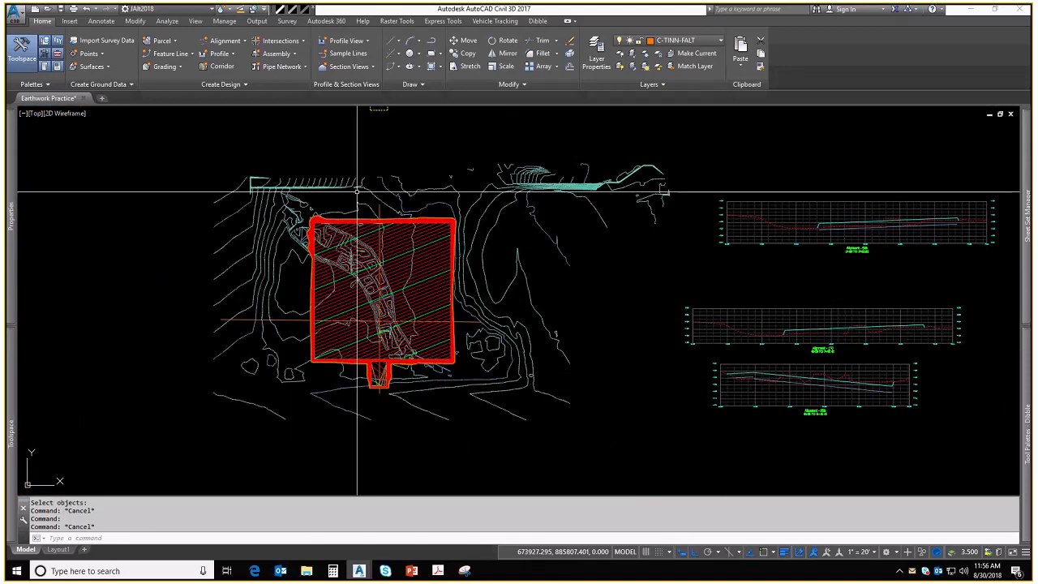
Start a quick profile from the vertical alignment through the apron and taxiway stub, sampling only Existing NG and Proposed.
left_click(379, 209)
right_click(378, 209)
left_click(420, 315)
left_click(454, 313)
left_click(446, 325)
left_click(410, 205)
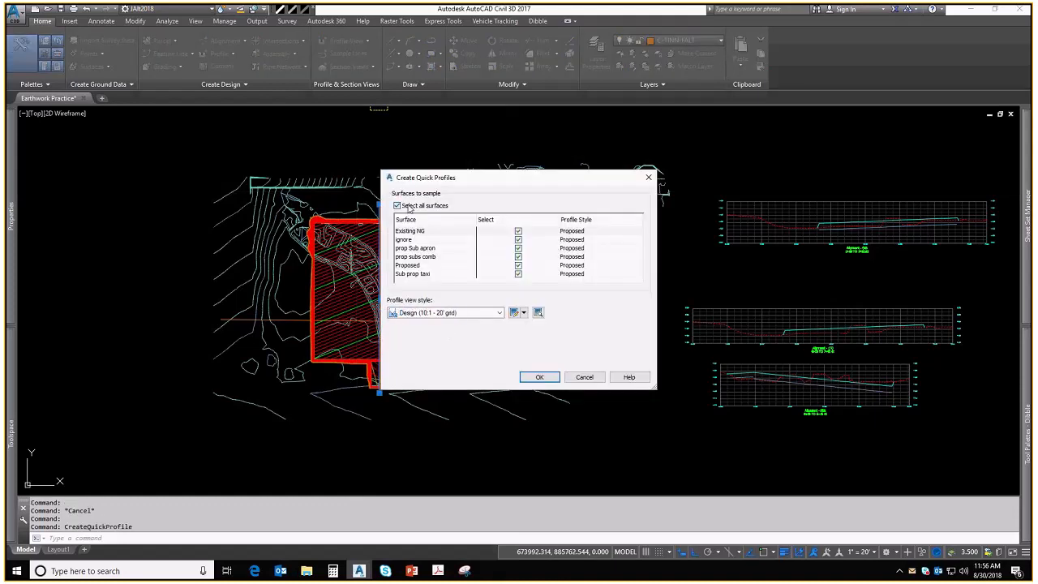
left_click(519, 235)
left_click(518, 234)
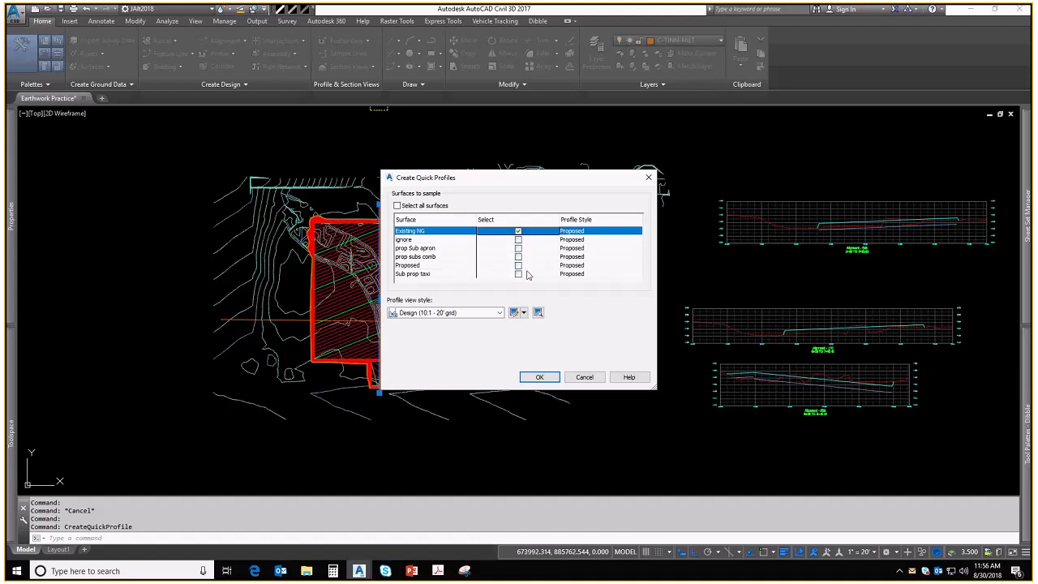
left_click(519, 266)
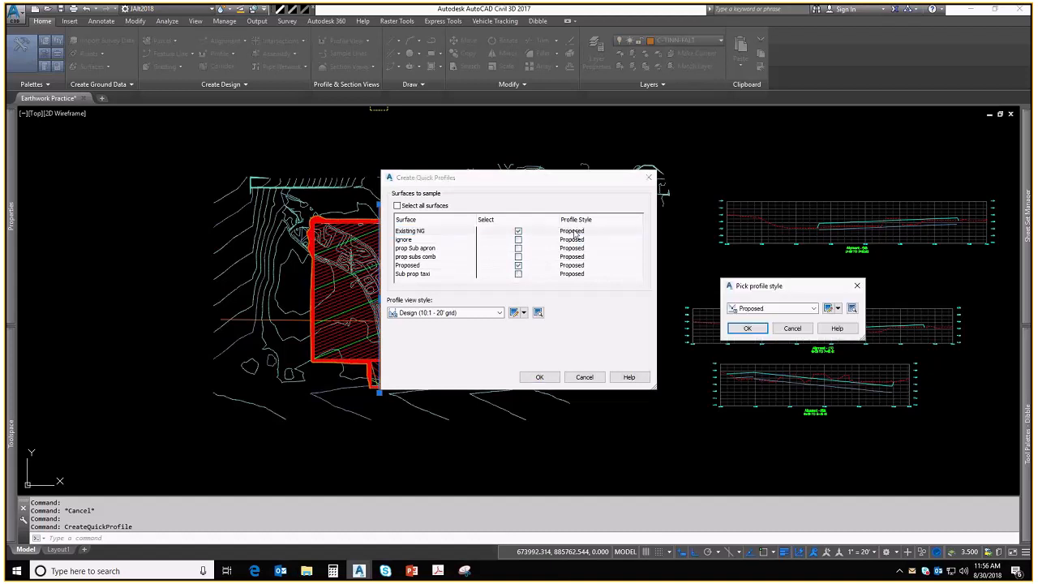
Set the profile style of Existing NG to Existing for the quick profile.
left_click(760, 307)
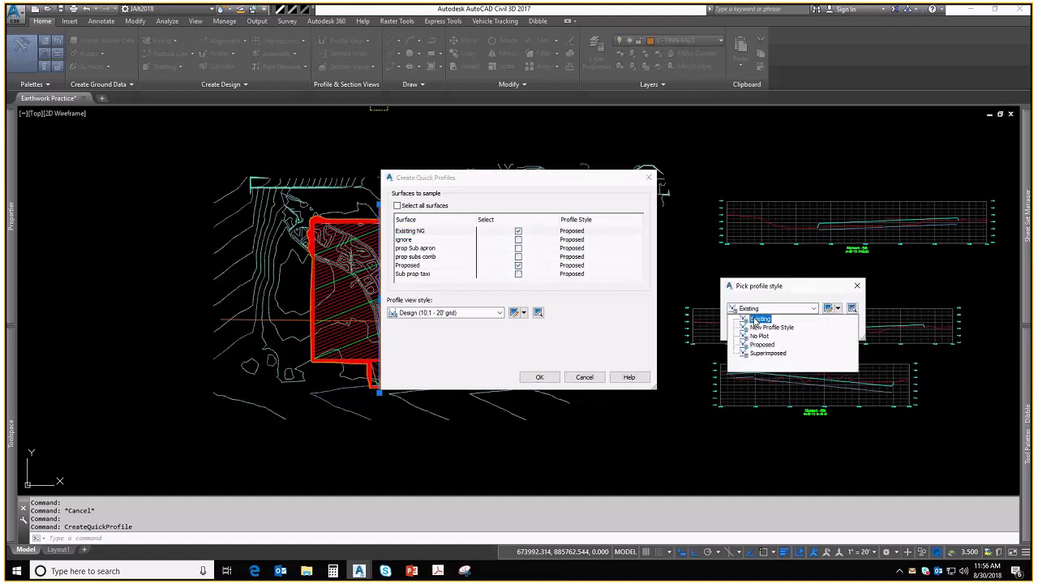
left_click(757, 320)
left_click(746, 328)
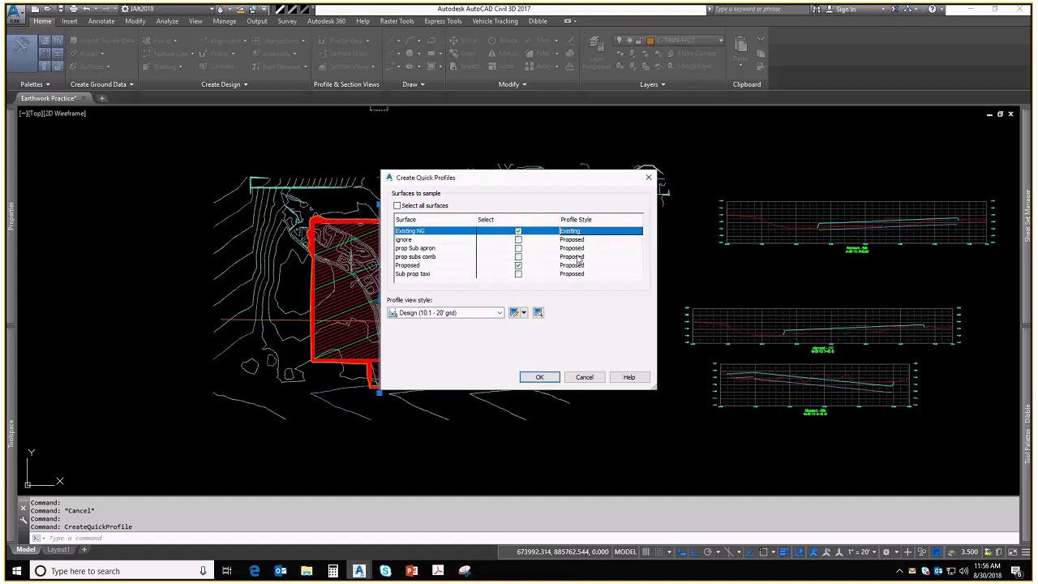
Include prop subs comb with the Superimposed profile style and place the quick profile view above the existing profile views.
left_click(421, 249)
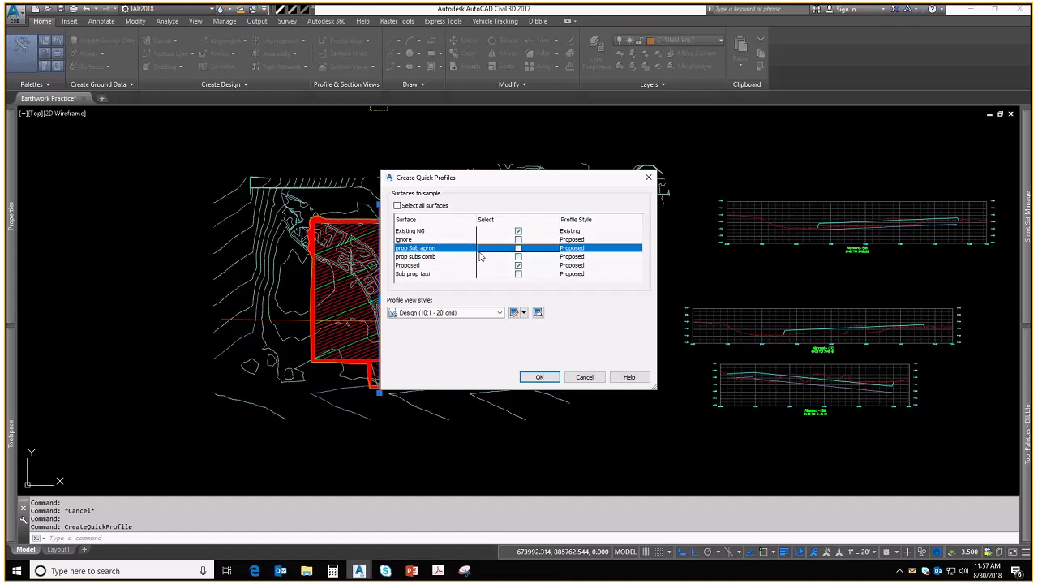
left_click(518, 256)
left_click(586, 263)
left_click(751, 309)
left_click(760, 359)
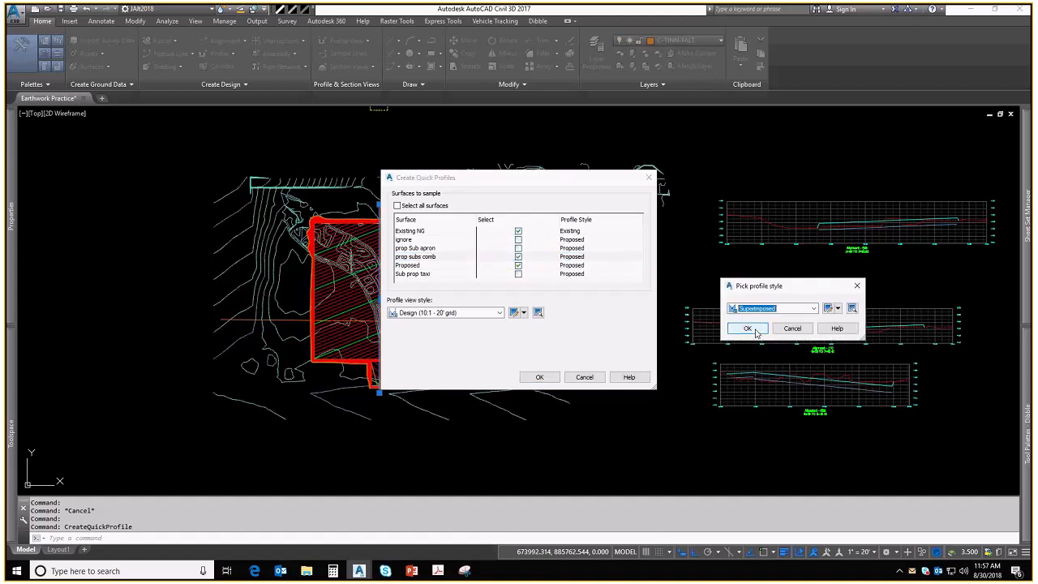
left_click(748, 329)
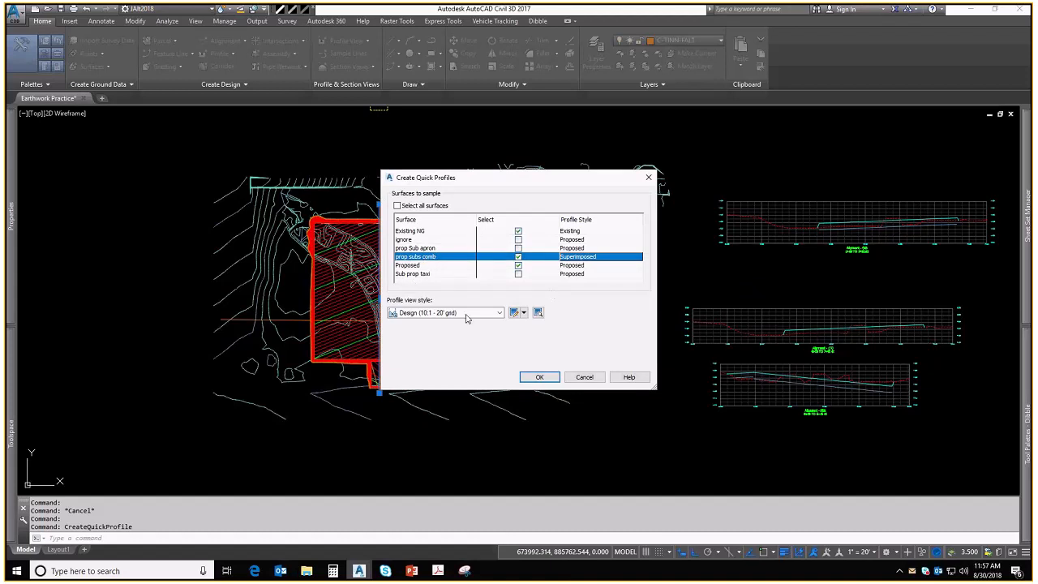
left_click(538, 378)
left_click(725, 242)
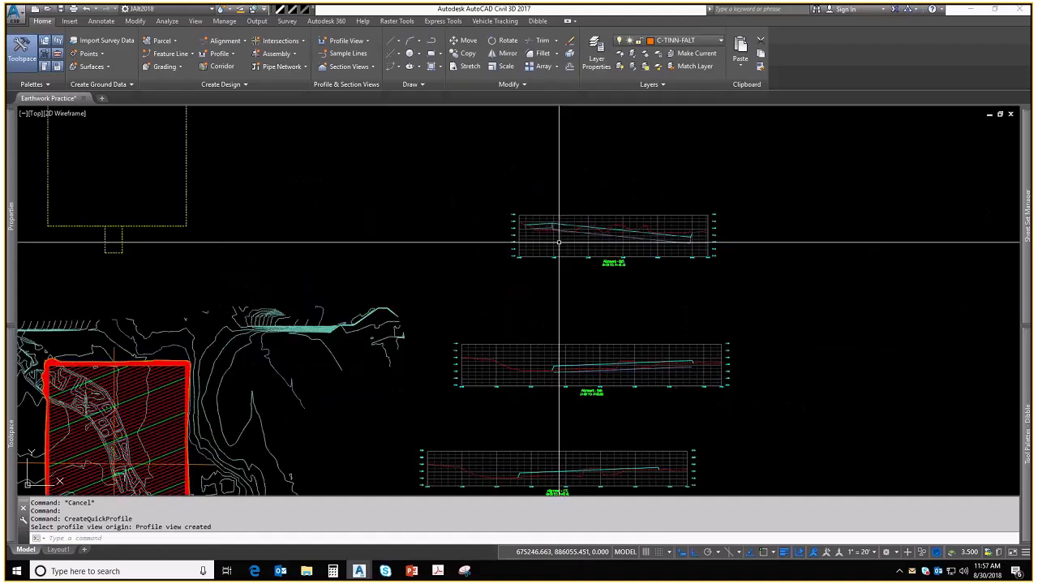
Examine the subgrade, proposed and existing ground lines along the new profile view, including the taxiway–apron transition and the far end.
scroll(559, 241, "up", 10)
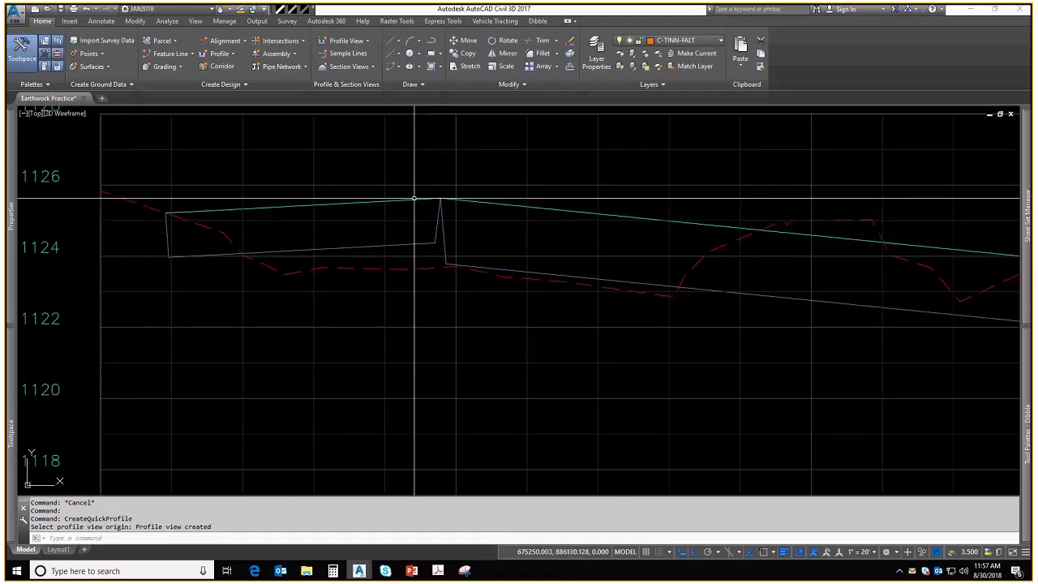
scroll(421, 178, "up", 2)
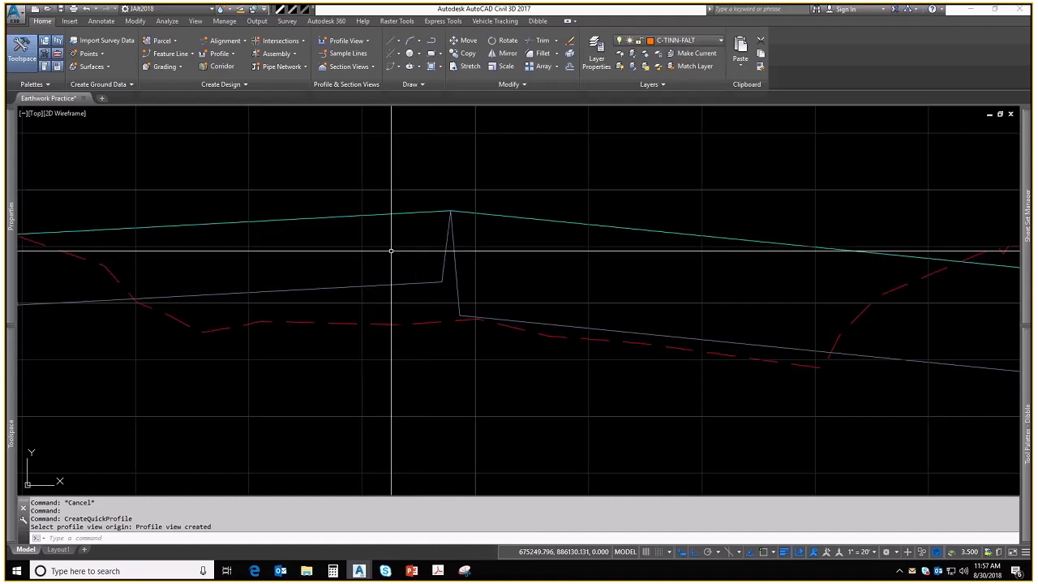
scroll(457, 278, "down", 5)
middle_click_drag(626, 276, 91, 278)
scroll(92, 278, "down", 2)
scroll(572, 321, "up", 2)
scroll(471, 290, "up", 4)
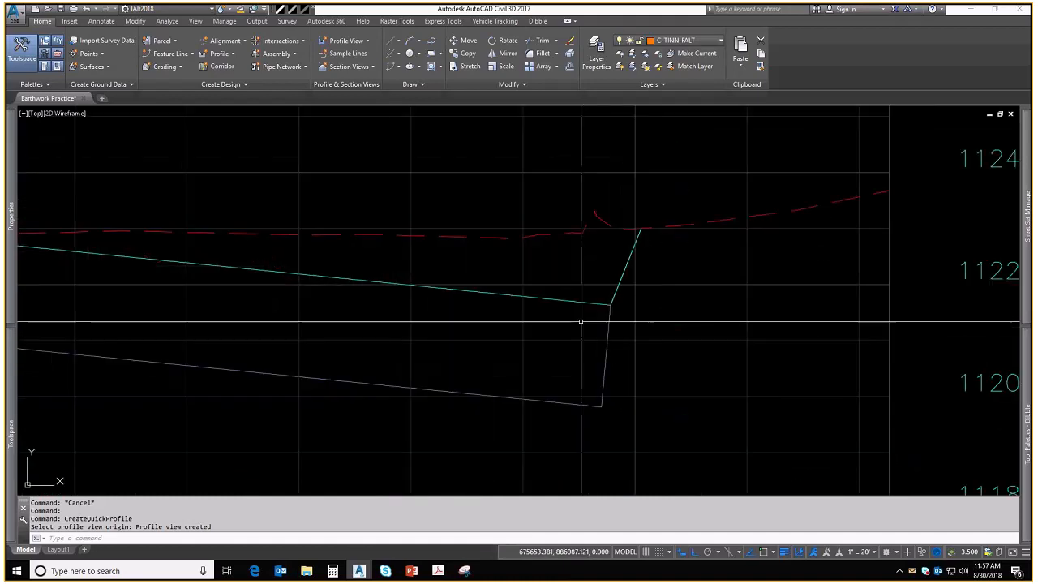
scroll(576, 280, "down", 2)
middle_click_drag(396, 276, 424, 295)
scroll(636, 285, "up", 3)
middle_click_drag(575, 399, 593, 320)
Highlight the prop subs comb profile and check how it follows the Proposed profile at the apron's far edge.
left_click(648, 220)
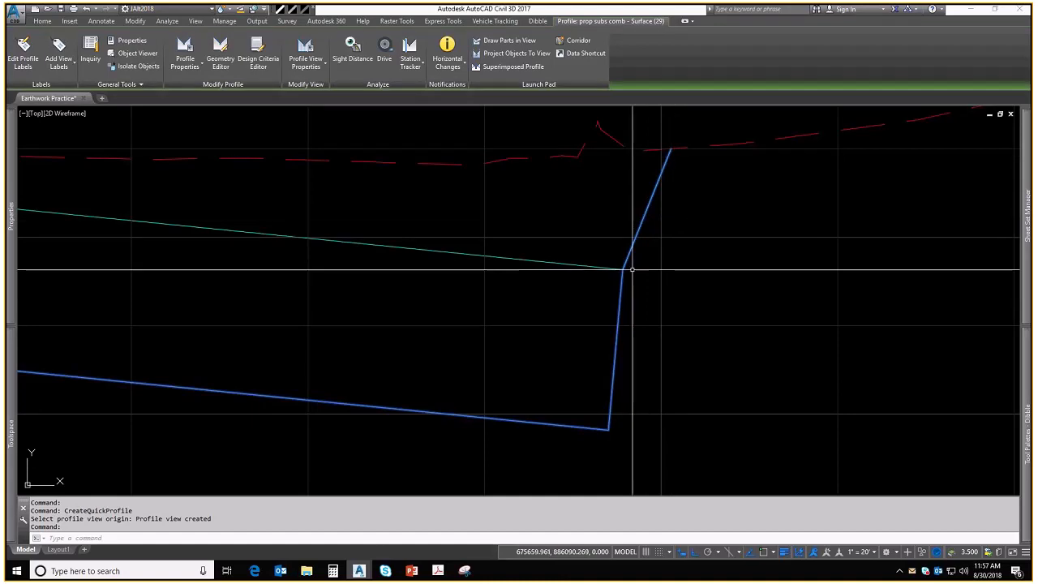
scroll(633, 270, "down", 5)
scroll(446, 270, "up", 6)
scroll(522, 341, "down", 6)
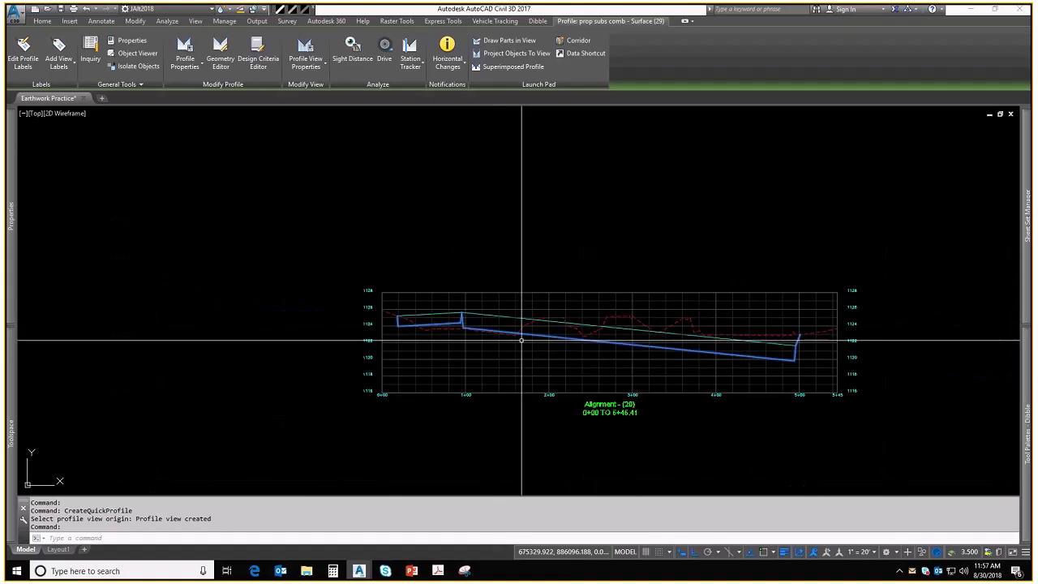
key("Escape")
Open the Volumes Dashboard.
scroll(521, 341, "down", 5)
scroll(337, 321, "up", 2)
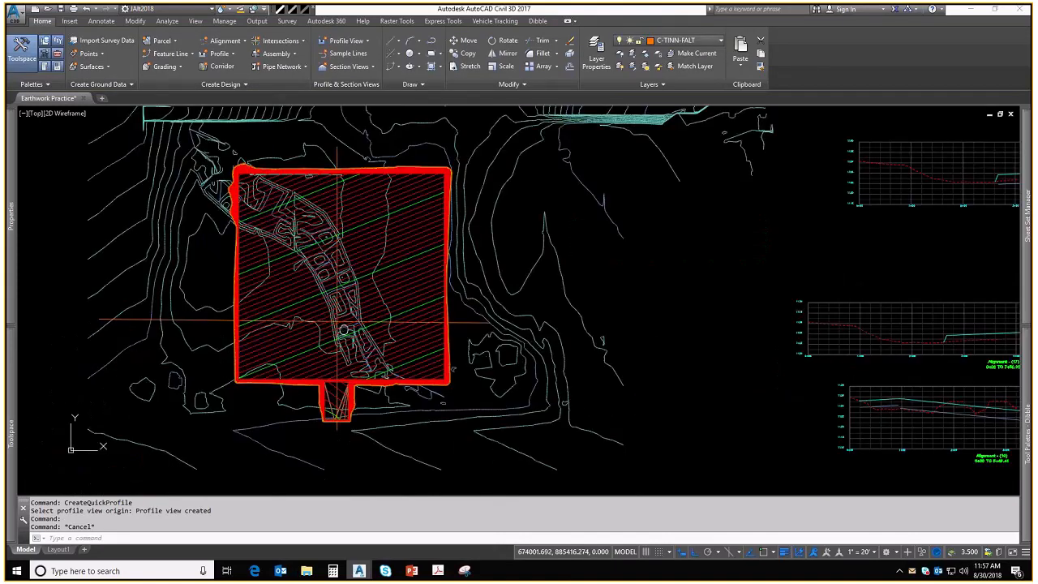
mouse_move(413, 297)
middle_mouse_down()
mouse_move(247, 371)
mouse_move(85, 382)
middle_mouse_up()
middle_click_drag(718, 239, 476, 352)
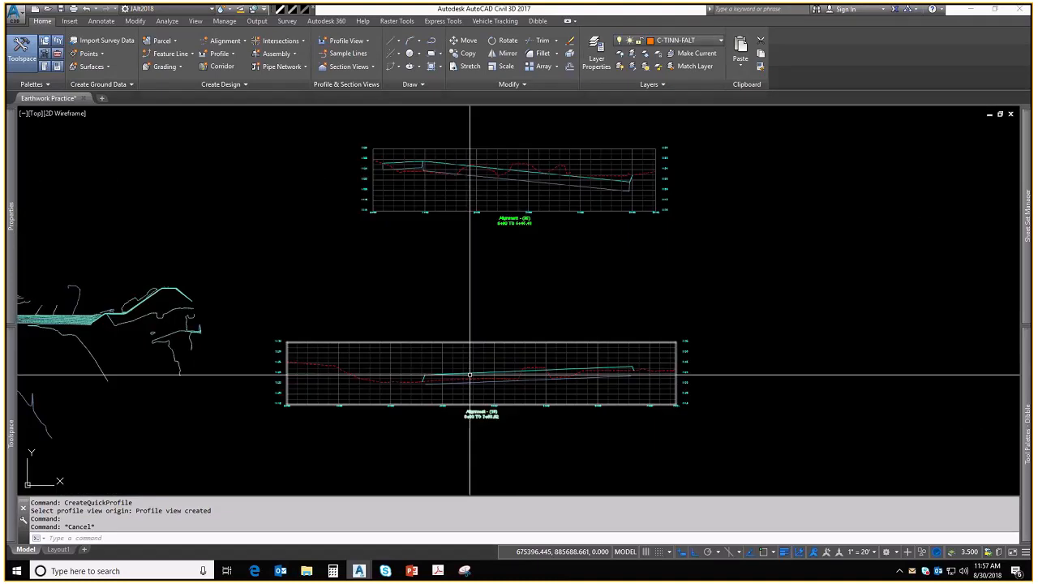
left_click(167, 20)
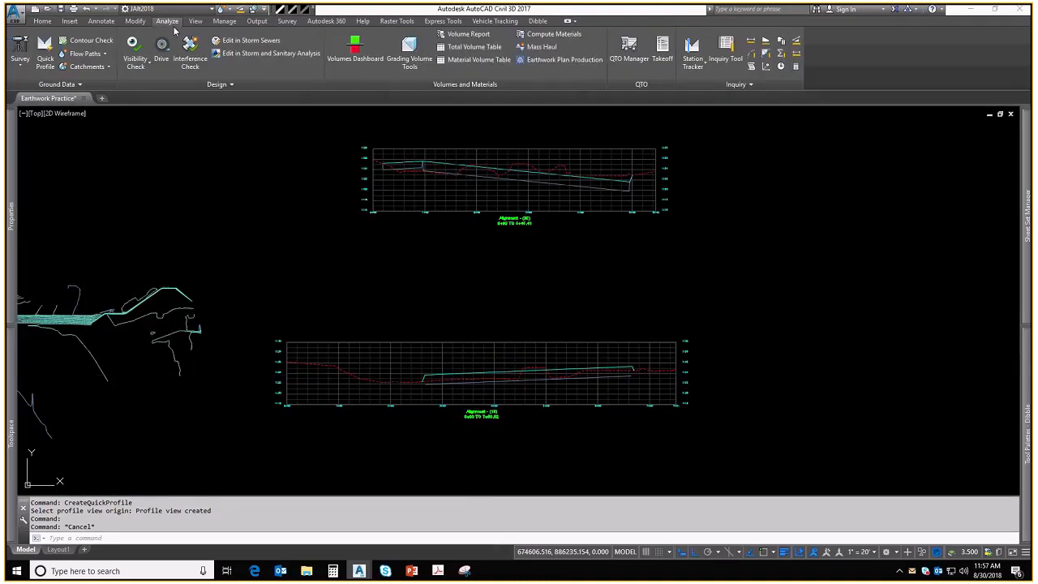
left_click(355, 50)
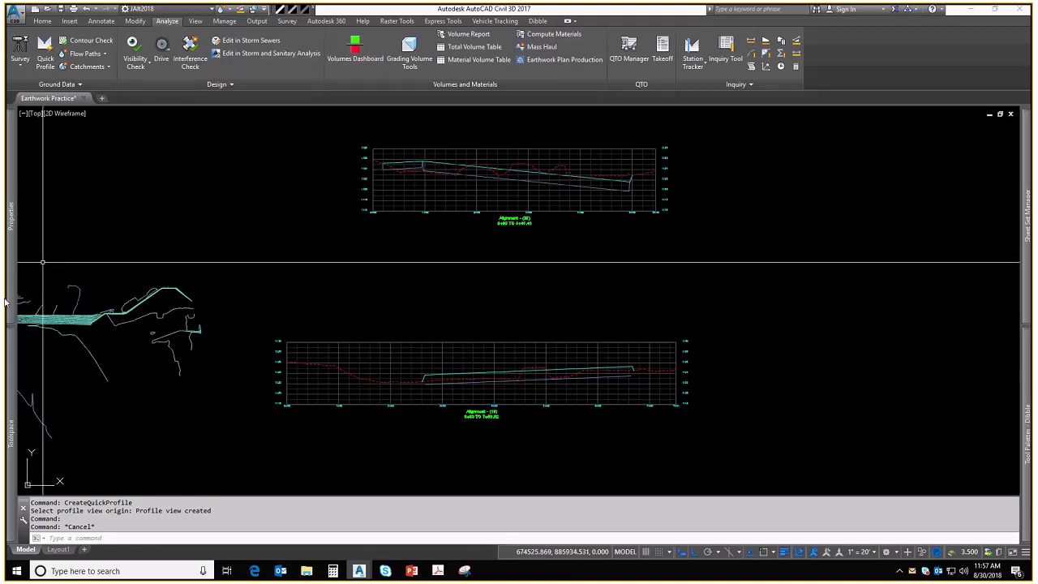
right_click(89, 186)
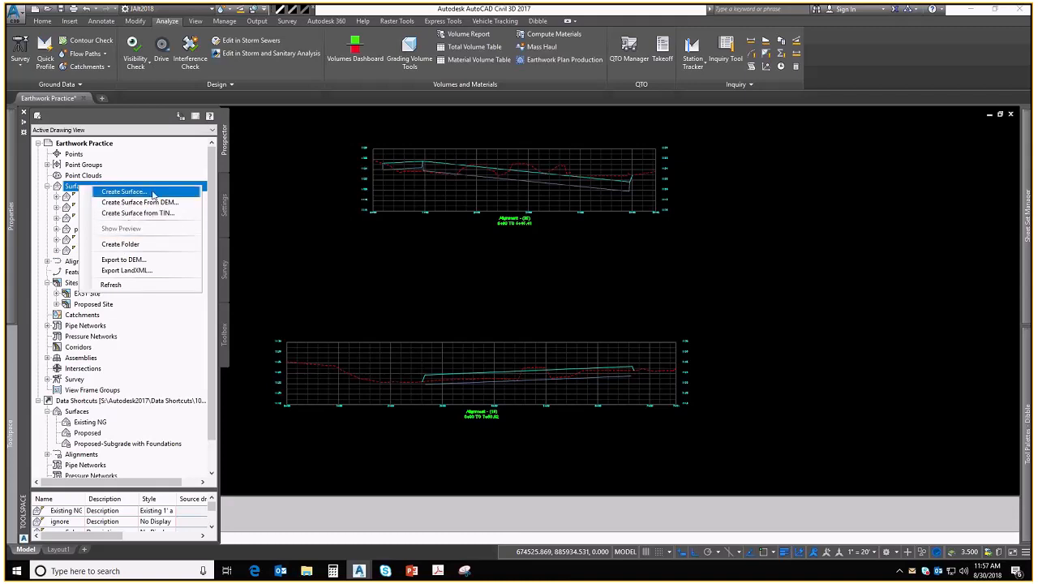
key("Escape")
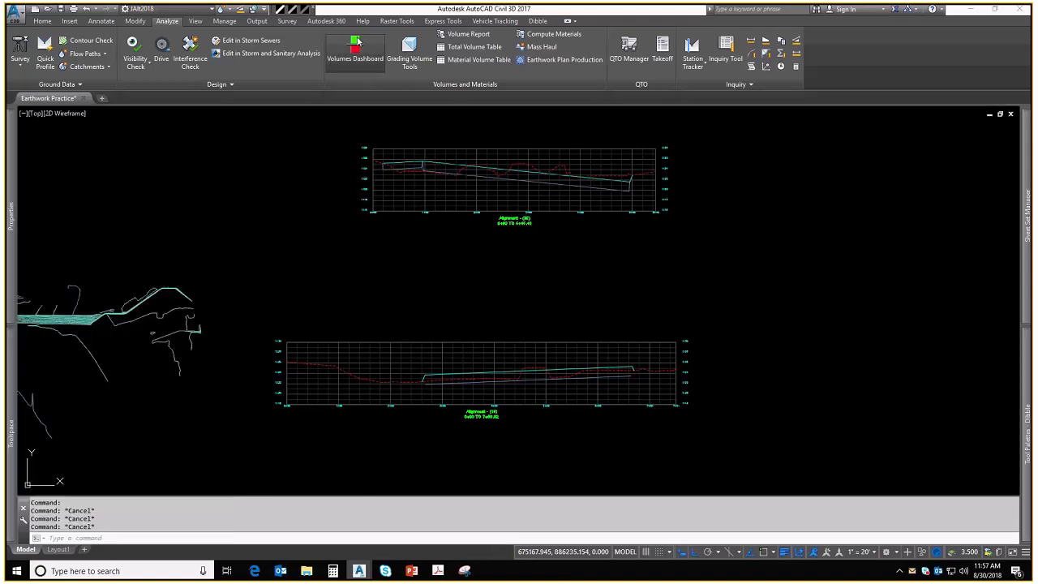
left_click(357, 42)
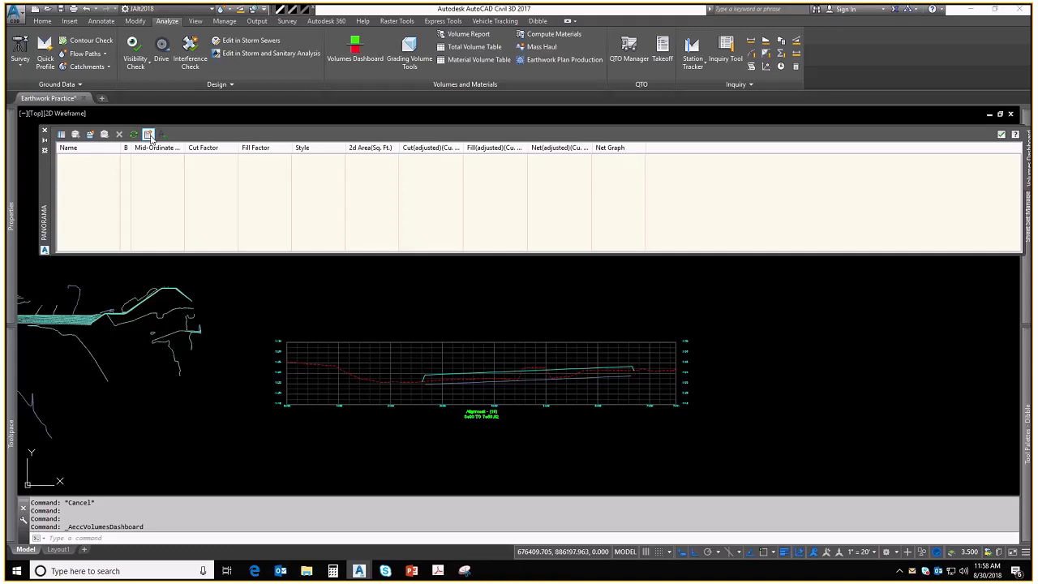
Examine existing ground against the proposed and subgrade lines in the Alignment - (18) profile view.
middle_click_drag(530, 410, 527, 404)
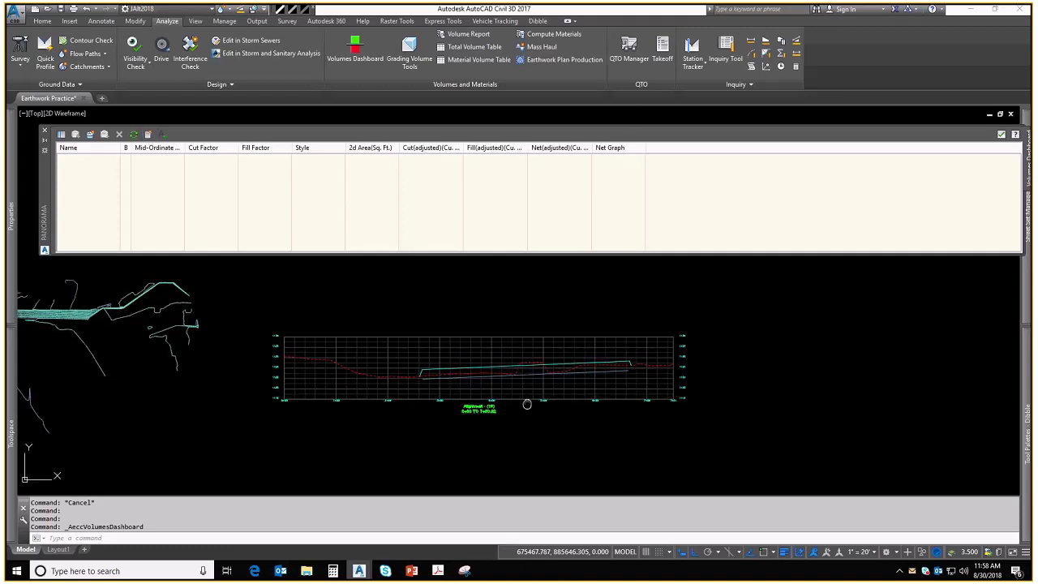
scroll(542, 368, "up", 5)
scroll(542, 369, "down", 5)
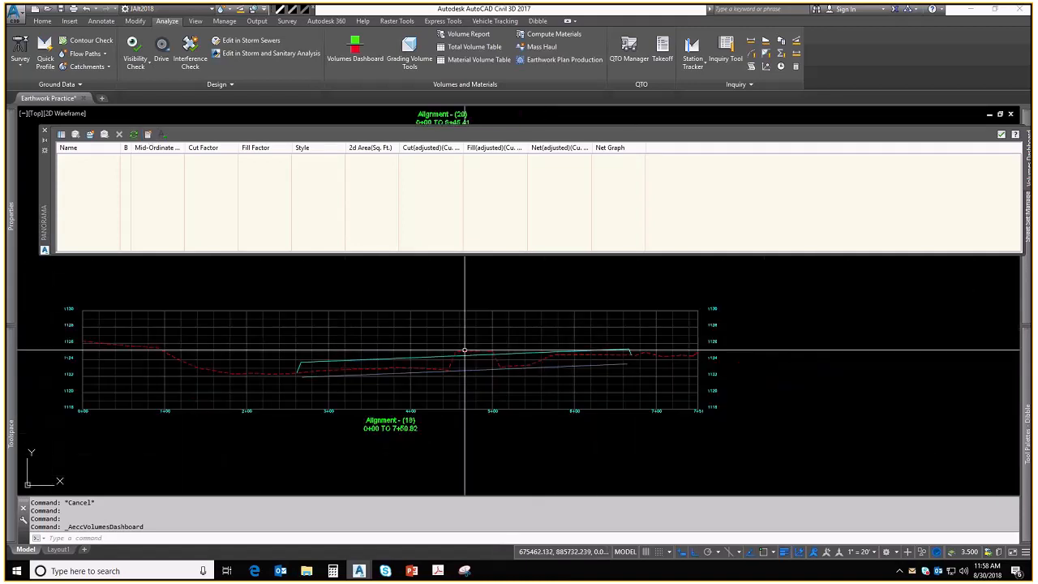
scroll(266, 374, "up", 5)
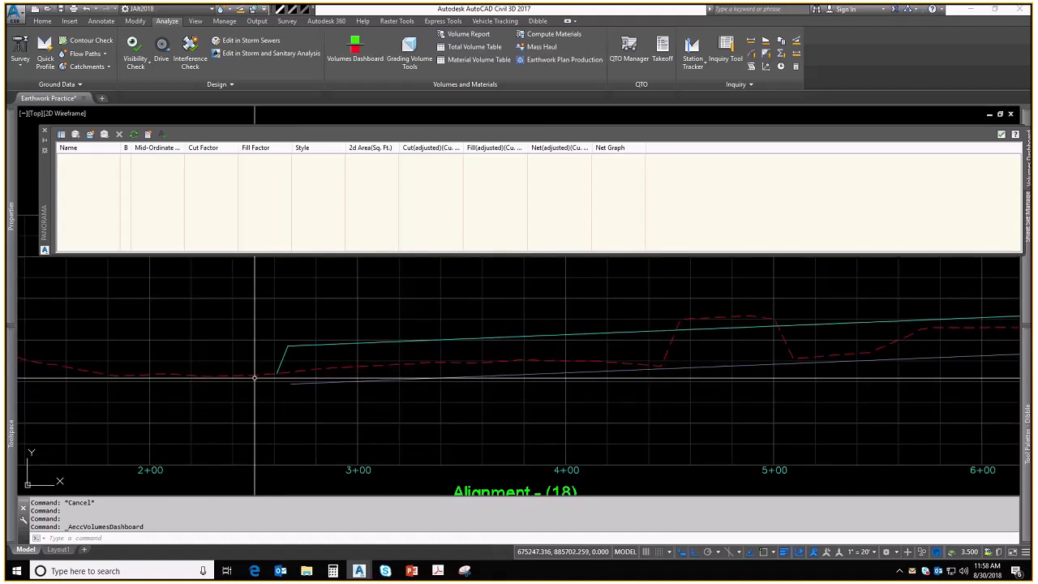
middle_click_drag(706, 331, 496, 357)
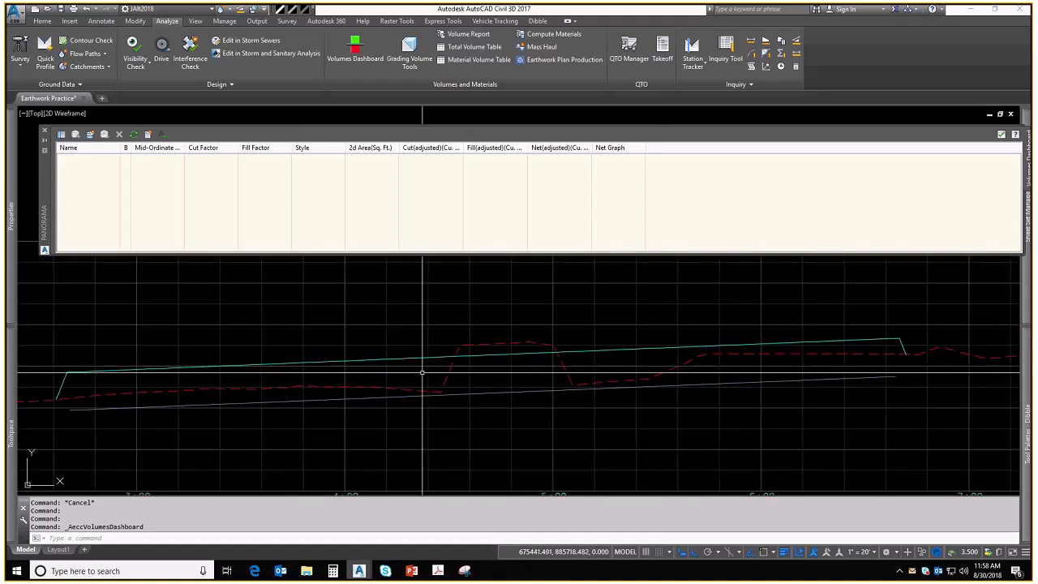
middle_click_drag(341, 377, 384, 343)
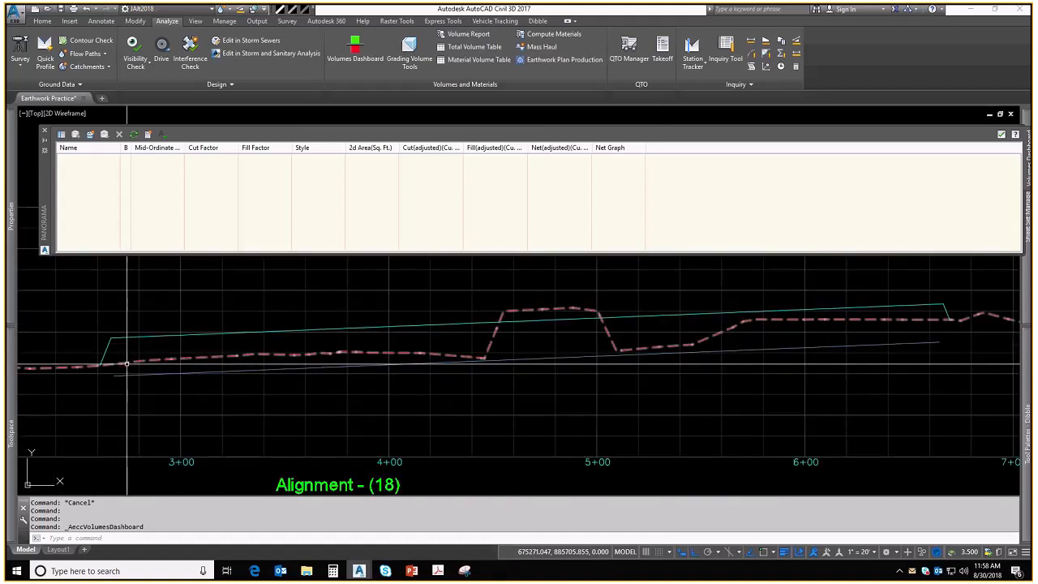
middle_click_drag(300, 353, 345, 342)
Sketch an open four-segment polyline dipping below the raised stretch of existing ground in the Alignment - (18) profile view.
key("Escape")
key("Escape")
type("PL")
key("Return")
scroll(604, 325, "up", 5)
right_click(343, 301, "shift")
left_click(365, 486)
left_click(343, 302)
left_click(352, 408)
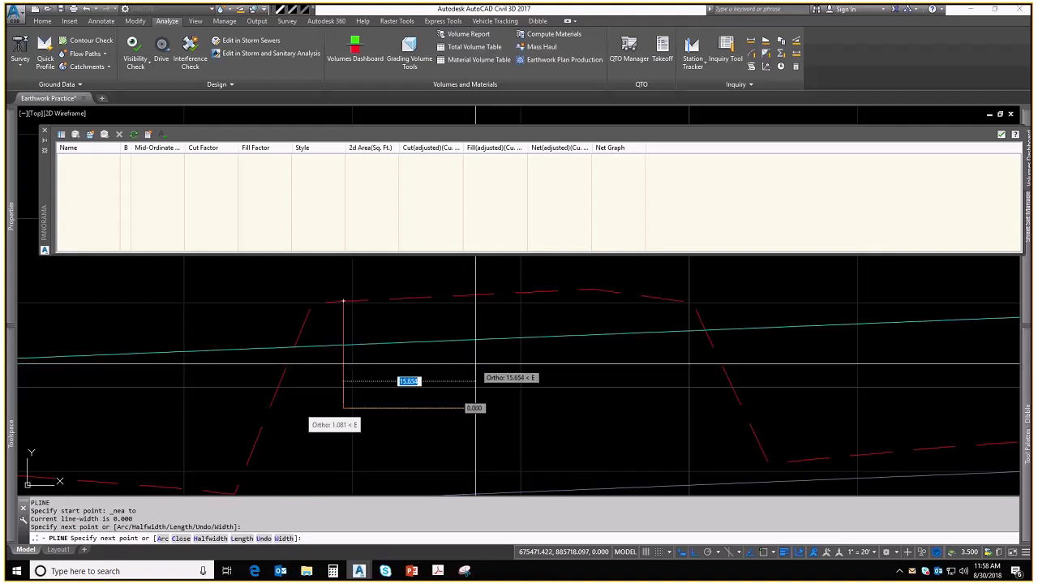
left_click(692, 555)
left_click(509, 367)
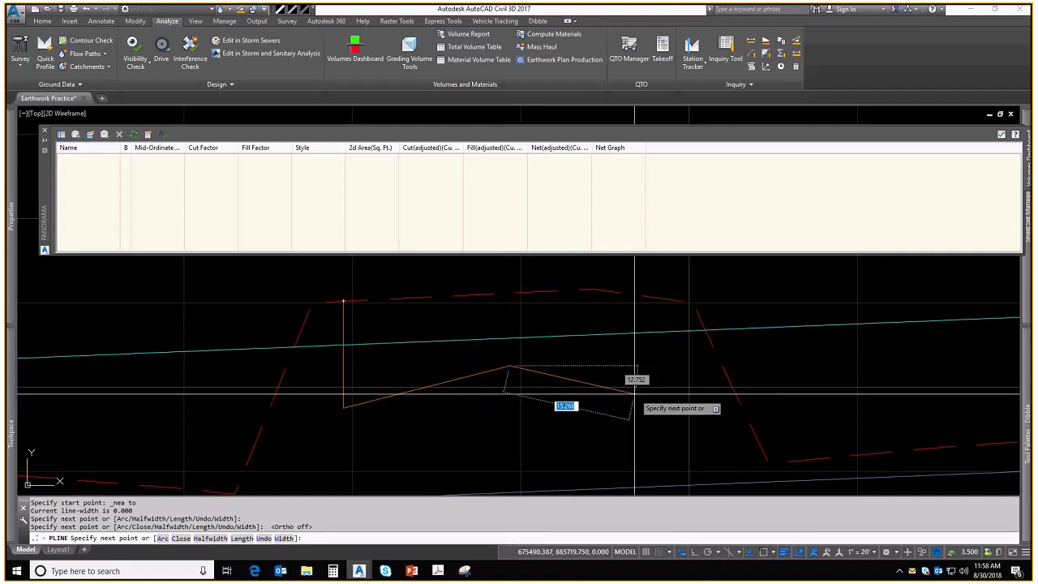
left_click(634, 393)
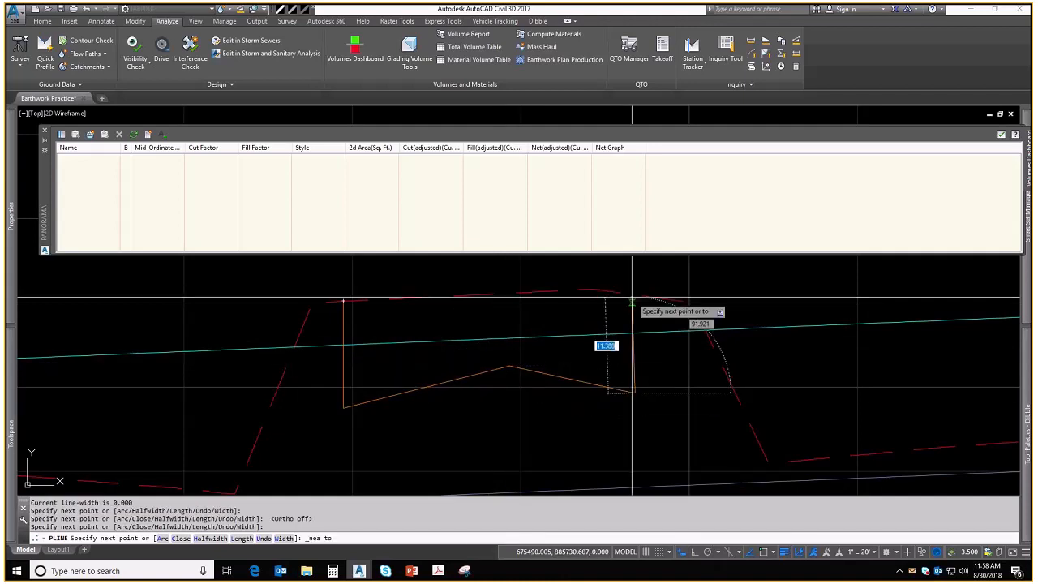
left_click(639, 296)
key("Escape")
Erase the sketched polyline from the Alignment - (18) profile view.
left_click(637, 354)
scroll(631, 371, "down", 1)
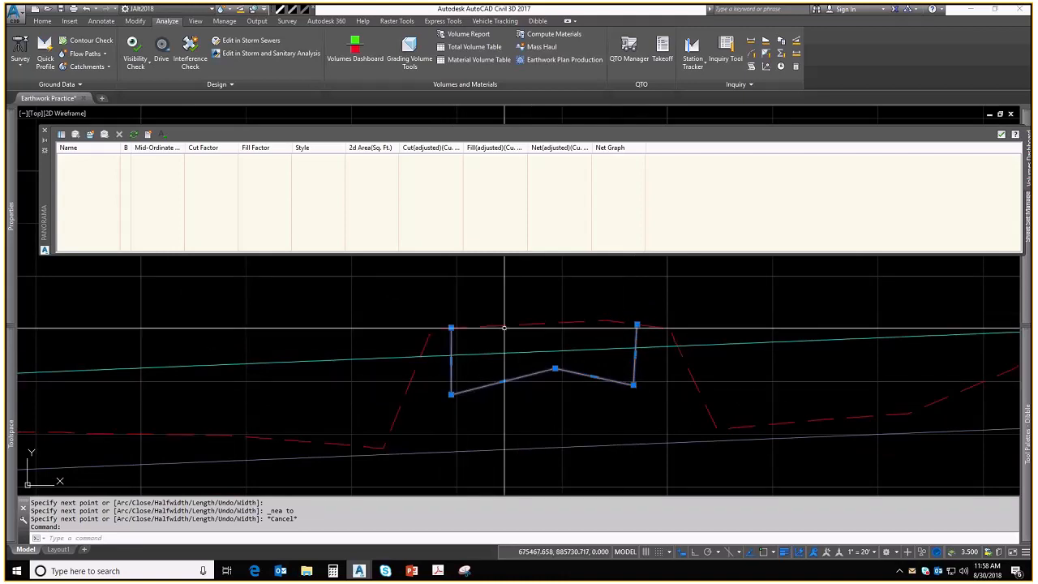
type("e")
key("Return")
key("Escape")
scroll(621, 332, "down", 3)
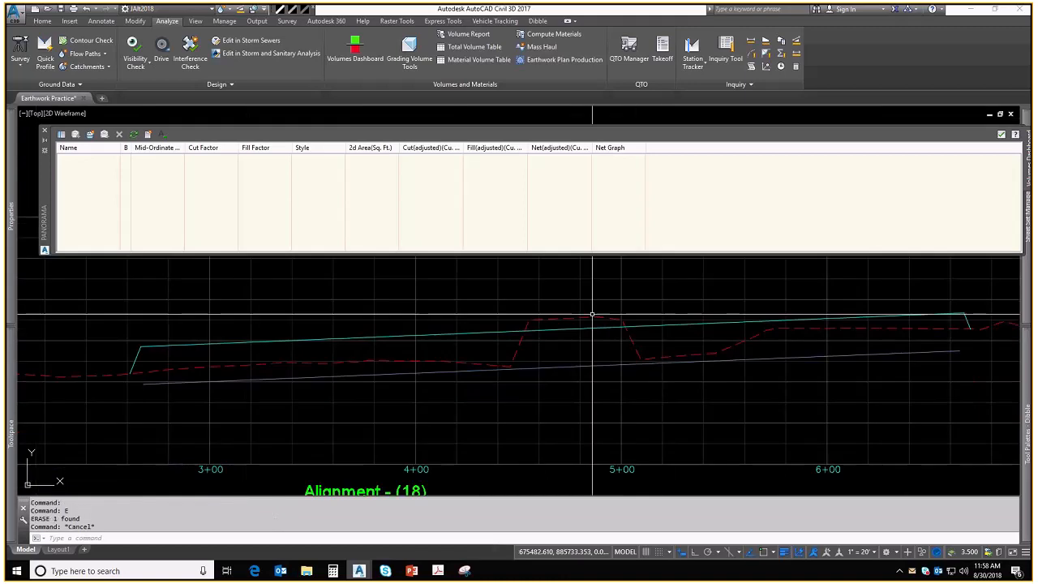
Start a new TIN volume surface from the Volumes Dashboard and name it tin.
scroll(598, 381, "down", 2)
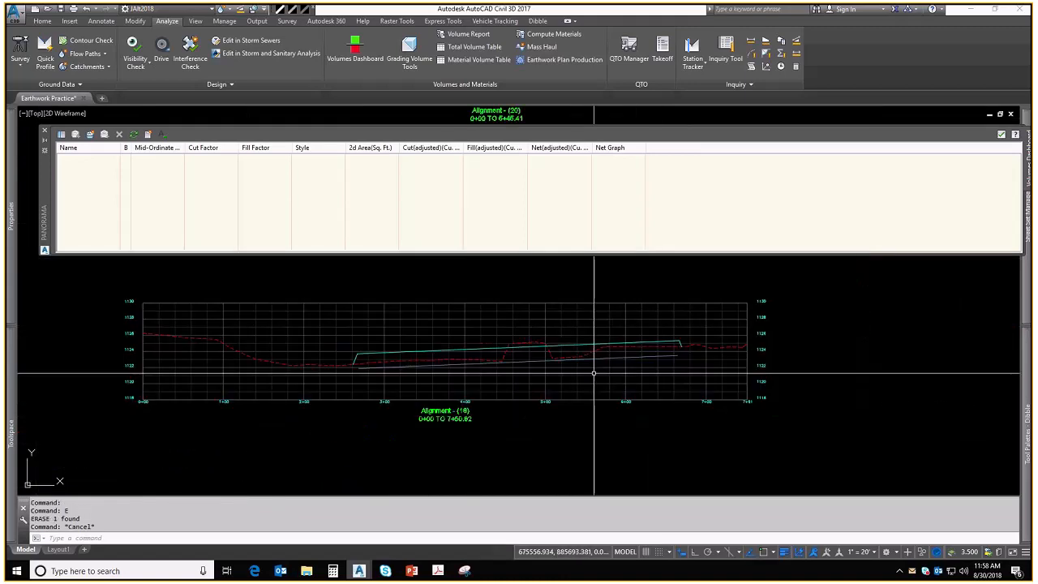
scroll(542, 386, "down", 4)
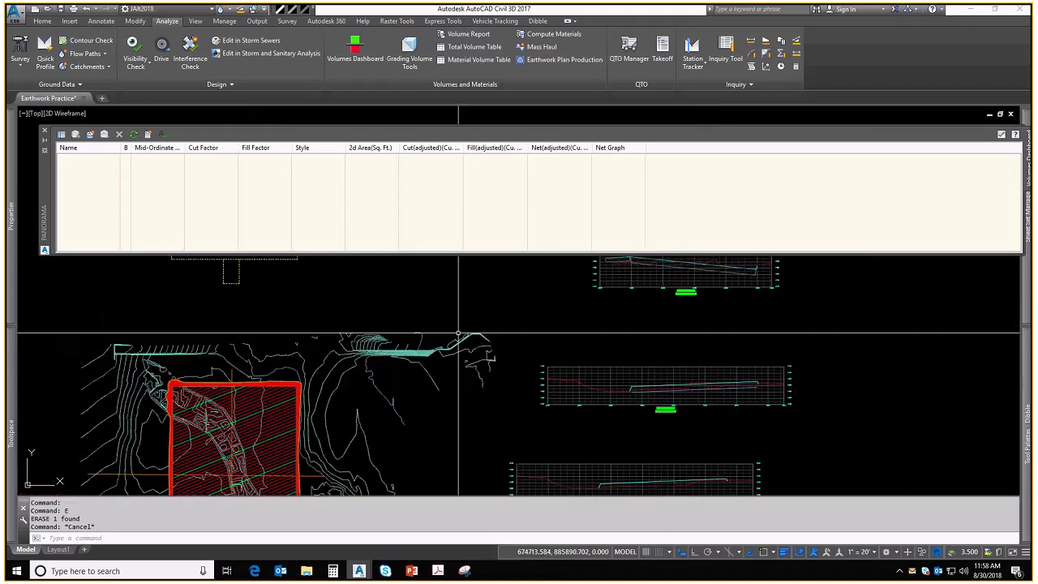
middle_click_drag(396, 325, 410, 196)
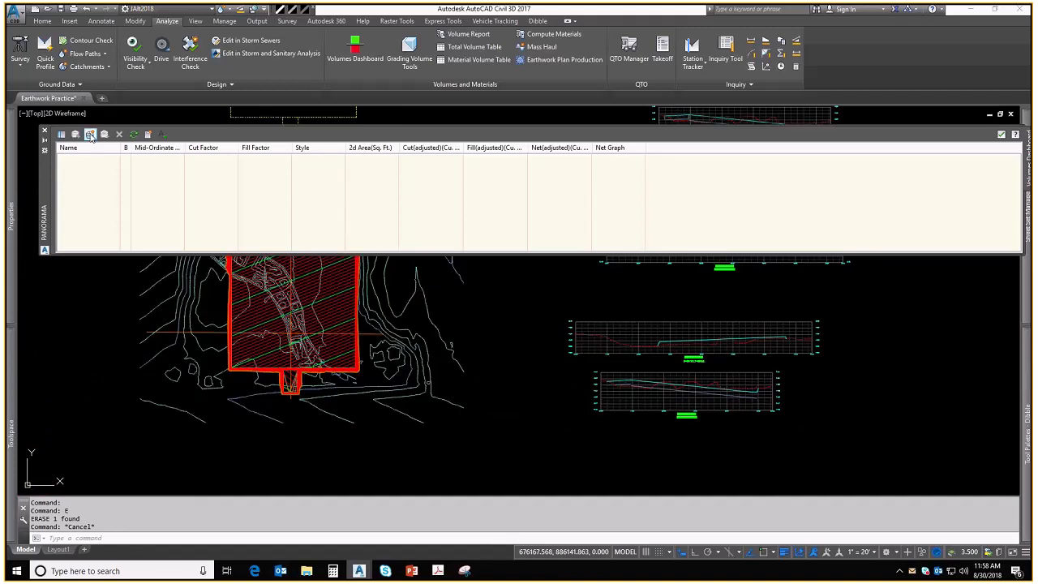
left_click(90, 134)
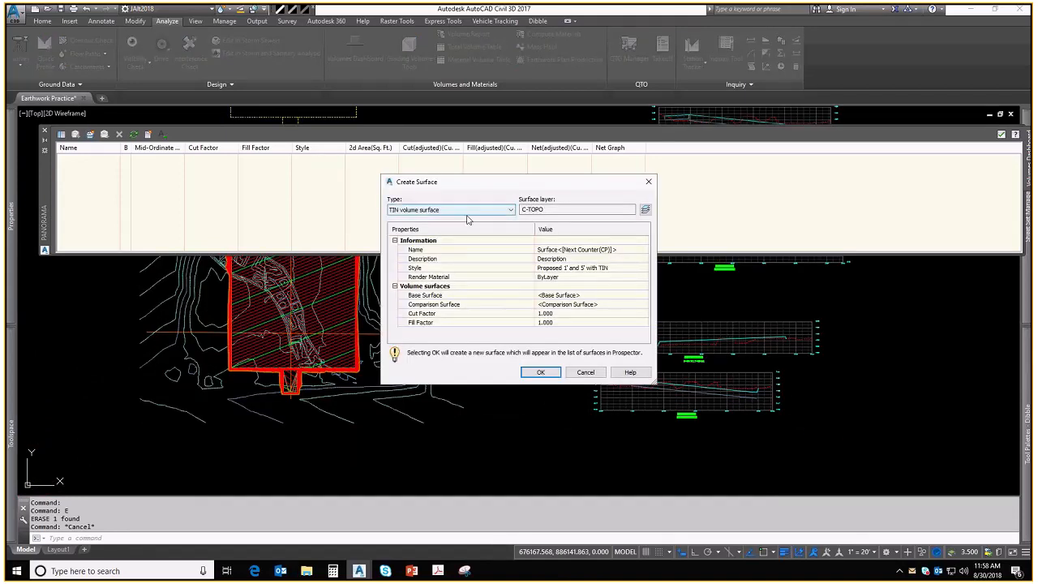
left_click(496, 210)
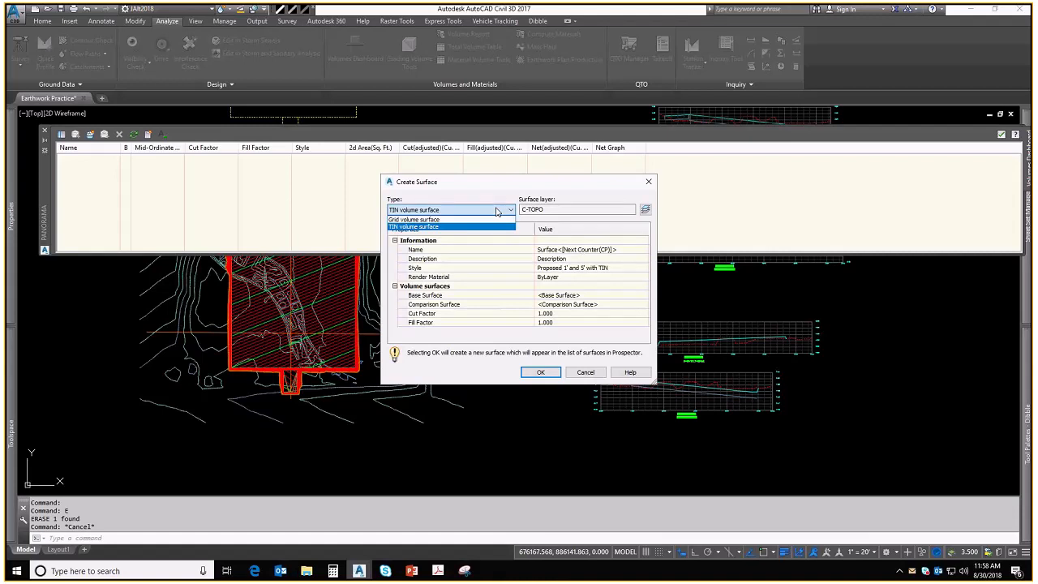
left_click(443, 226)
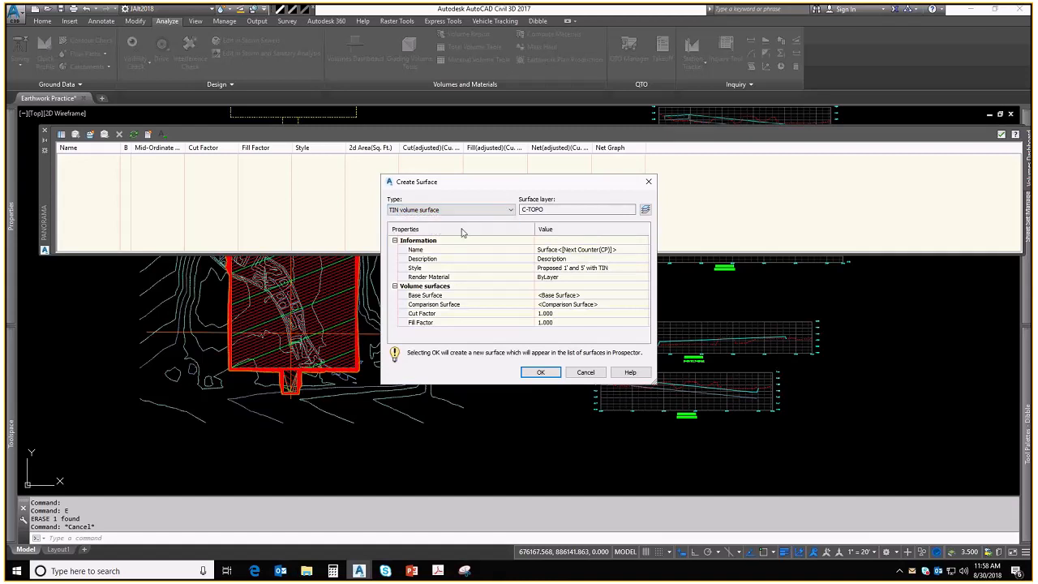
left_click(574, 248)
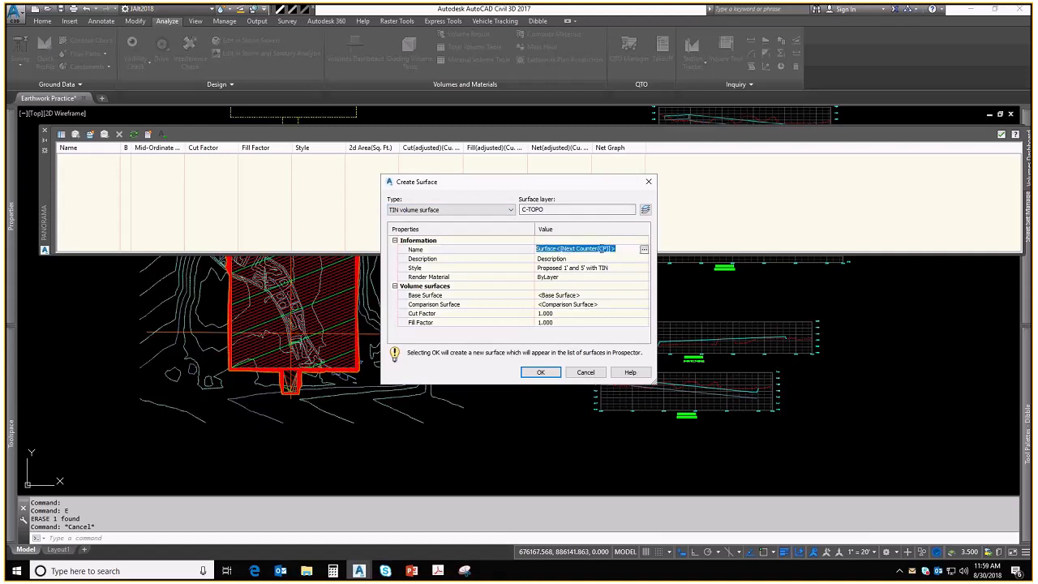
type("tin")
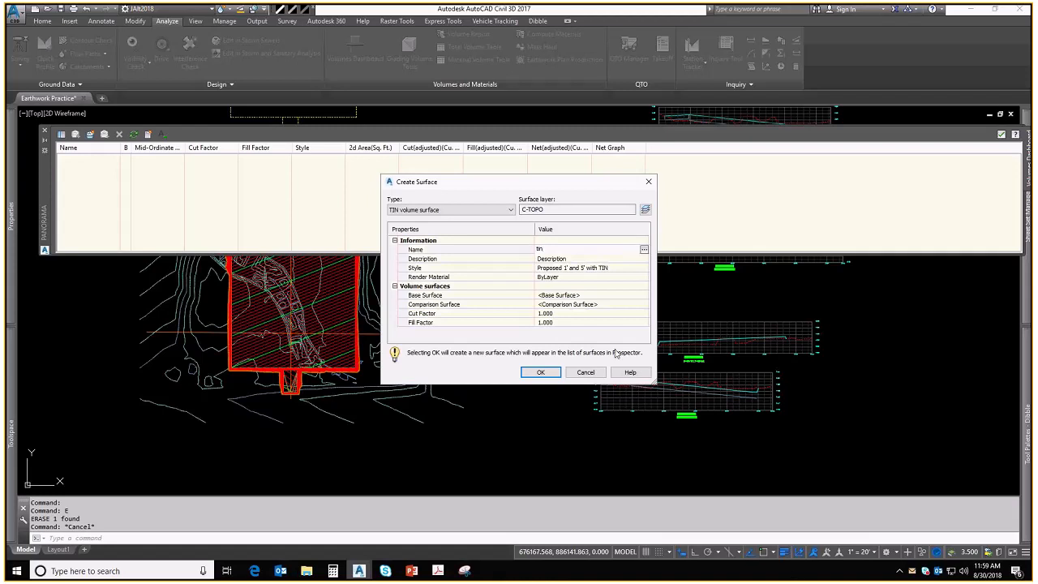
key("Return")
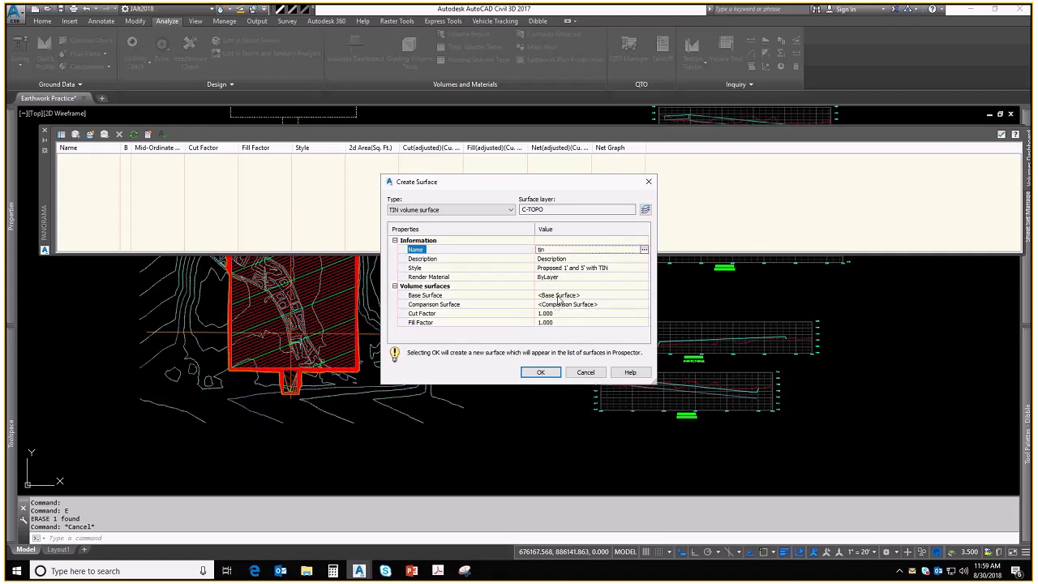
Create the volume surface with Existing NG as base surface and prop subs comb as comparison surface.
left_click(621, 295)
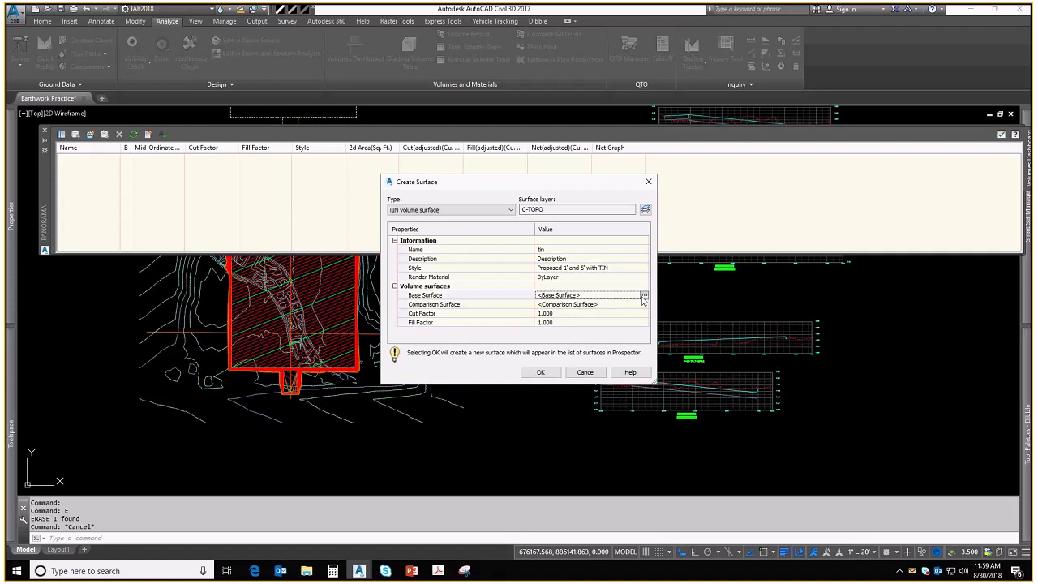
left_click(643, 297)
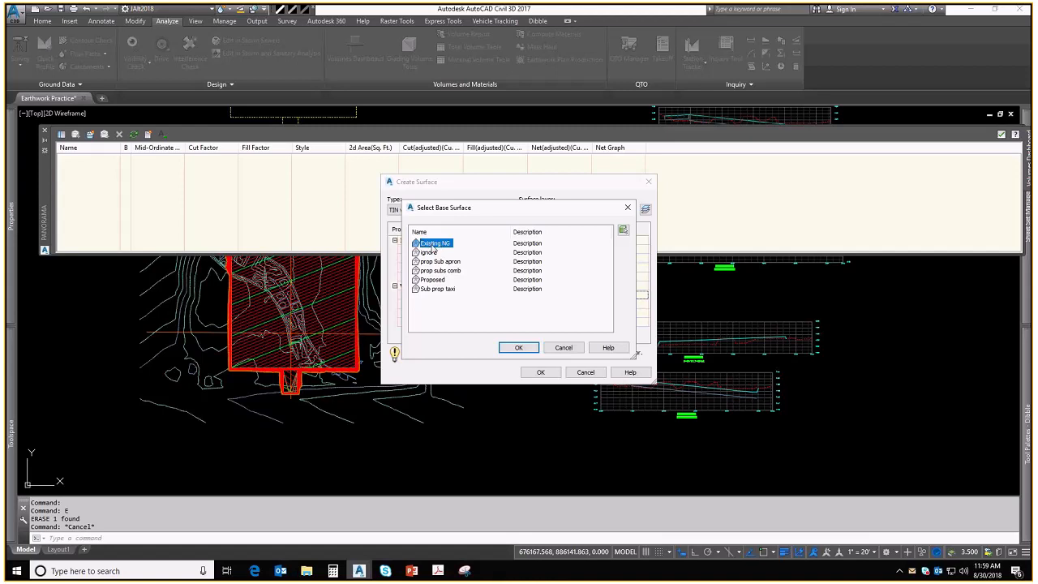
left_click(517, 348)
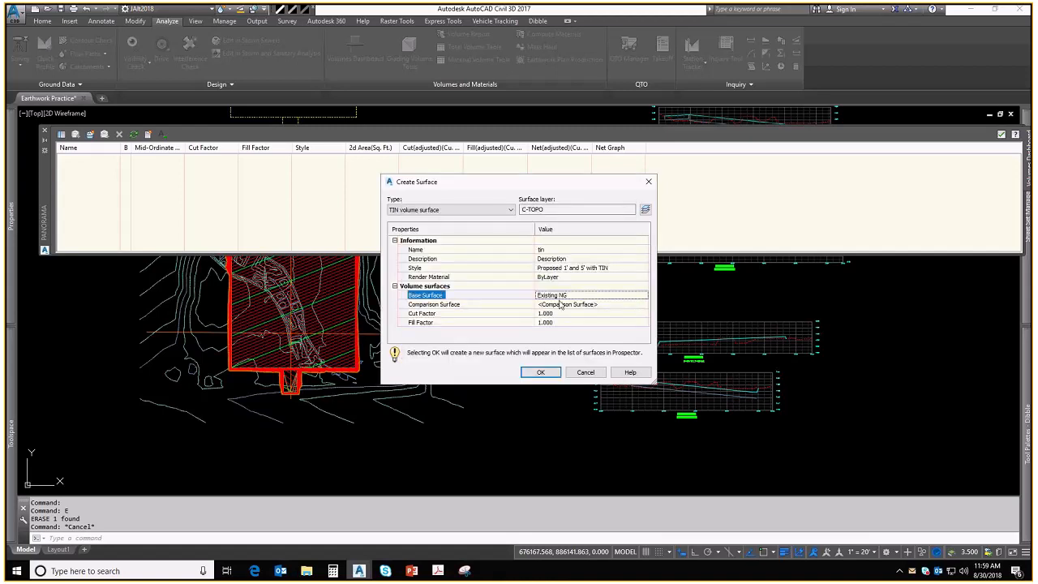
left_click(559, 304)
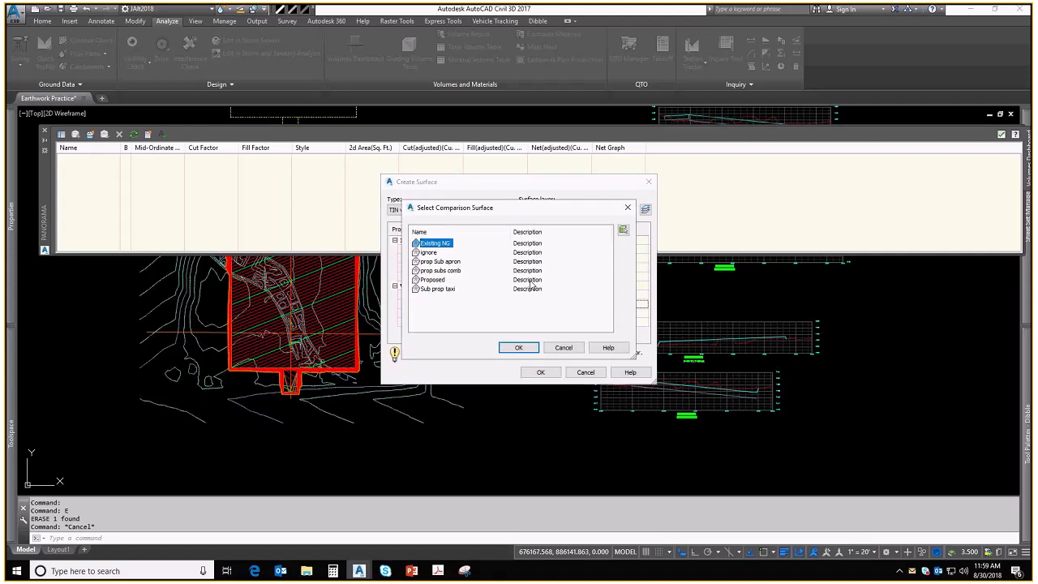
left_click(443, 271)
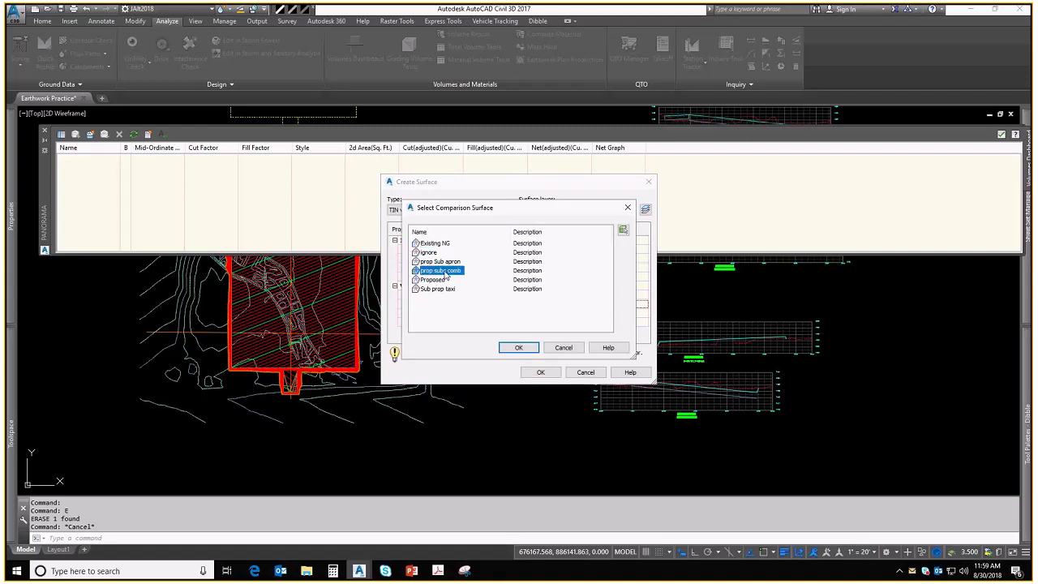
left_click(518, 348)
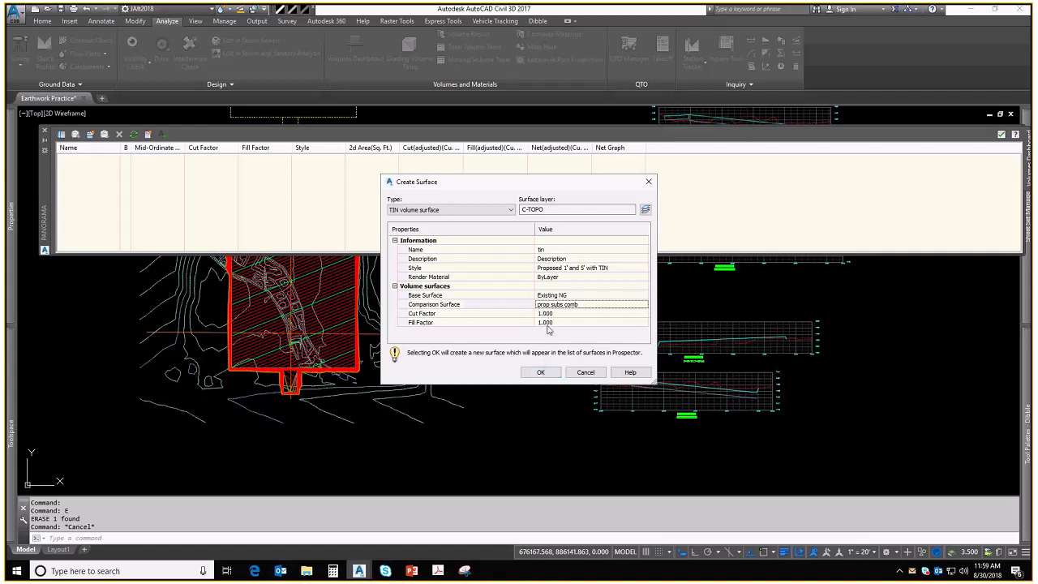
left_click(540, 372)
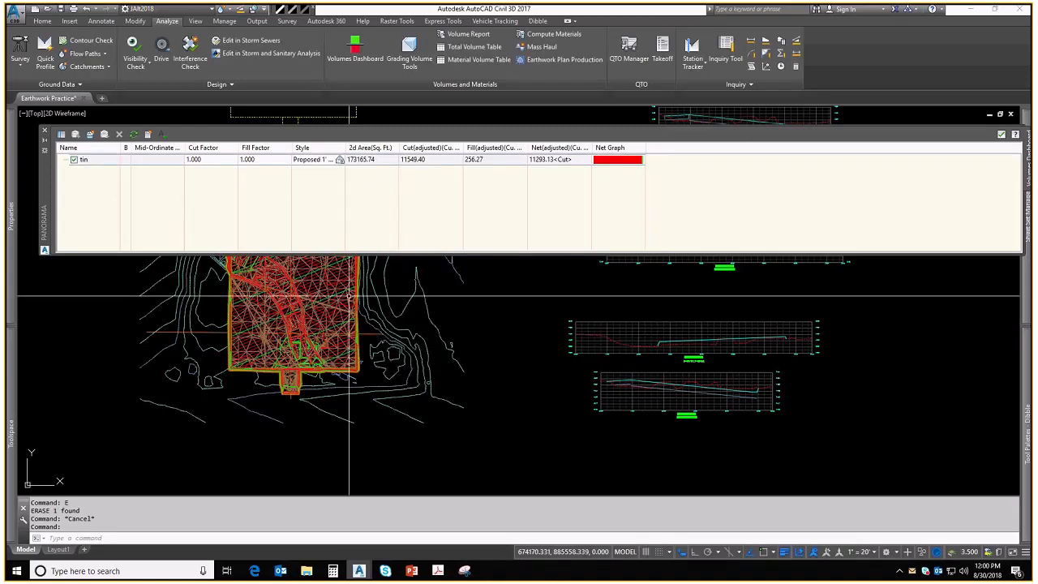
Change the tin volume surface's style to Surface Analysis - Elevations.
key("Escape")
scroll(301, 299, "up", 5)
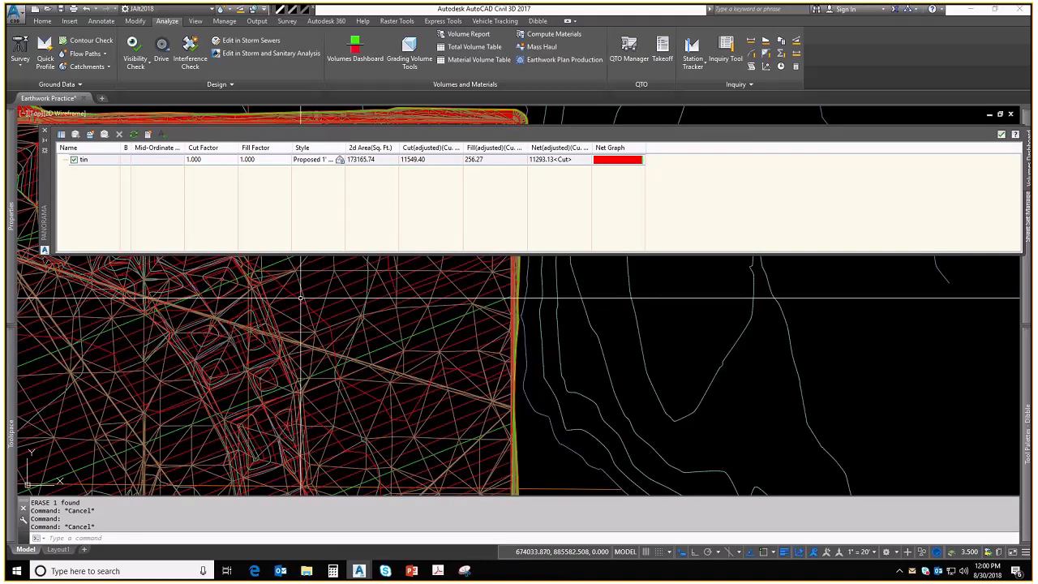
left_click(300, 298)
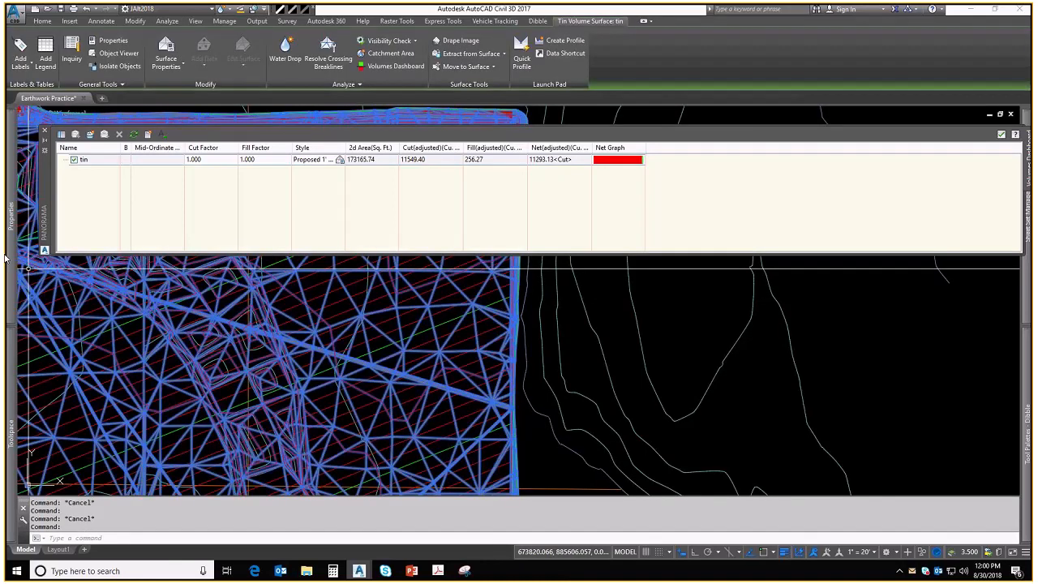
left_click(276, 157)
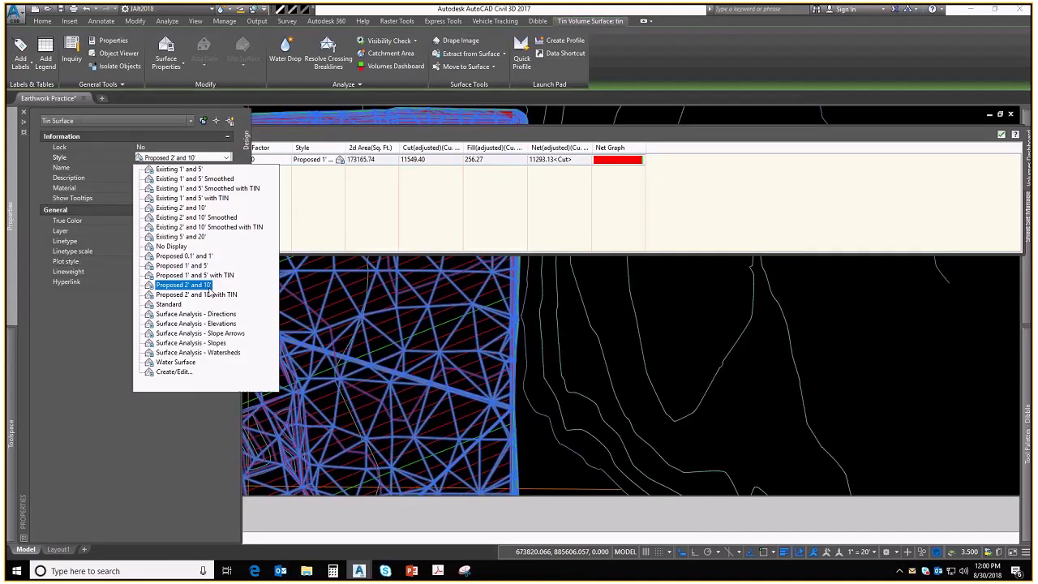
left_click(213, 324)
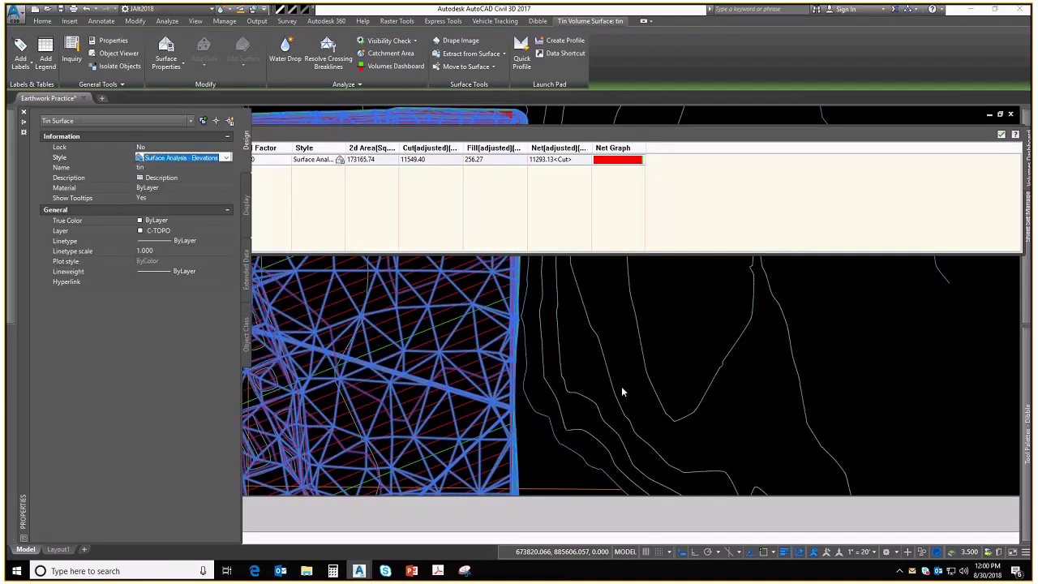
scroll(549, 346, "down", 4)
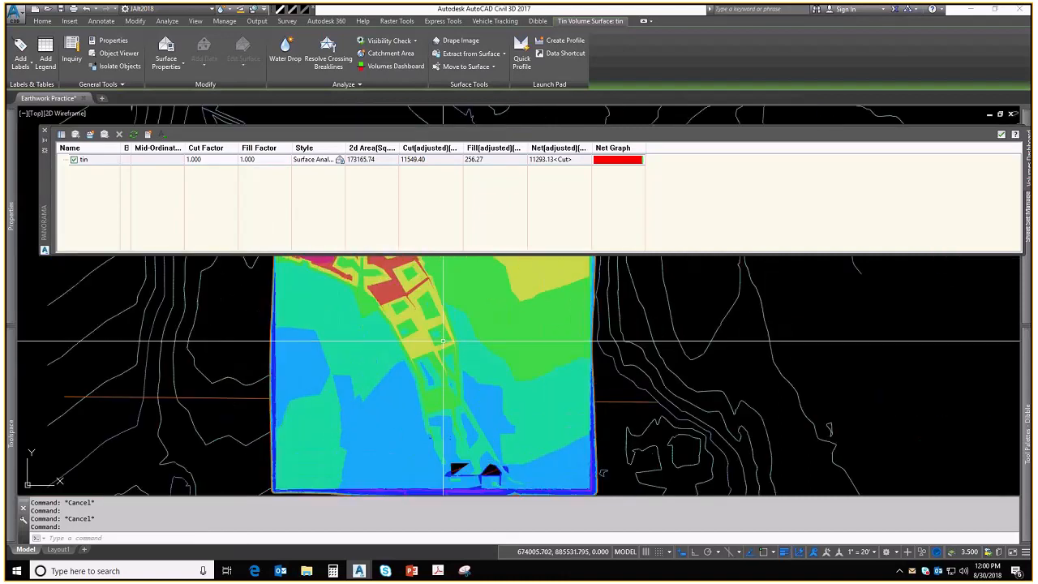
key("Escape")
Send the tin volume surface to the back of the draw order, behind the hatch and boundary.
left_click(467, 341)
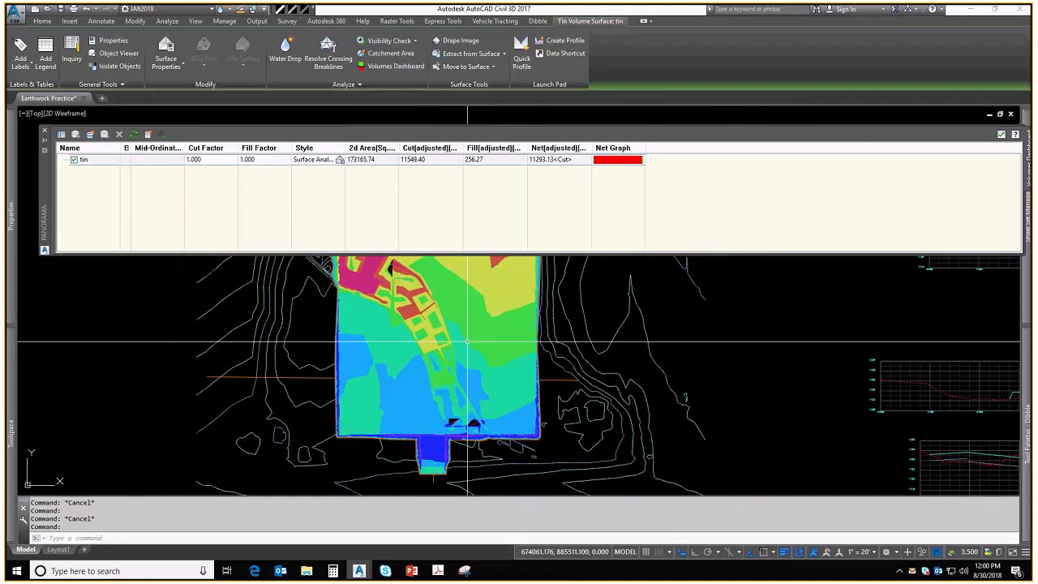
type("DR")
key("Return")
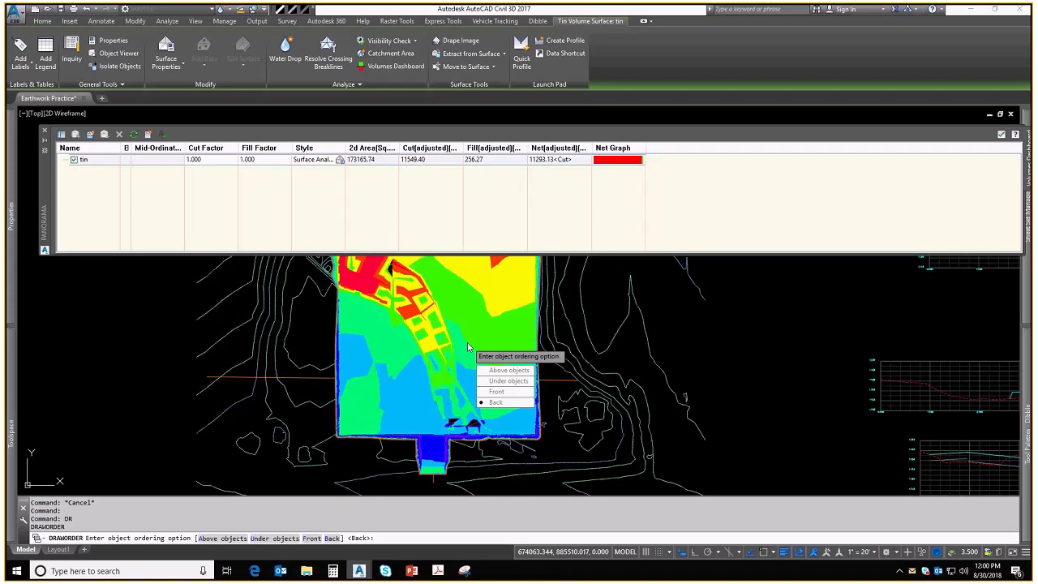
key("Return")
scroll(467, 342, "up", 2)
key("Escape")
scroll(452, 379, "down", 2)
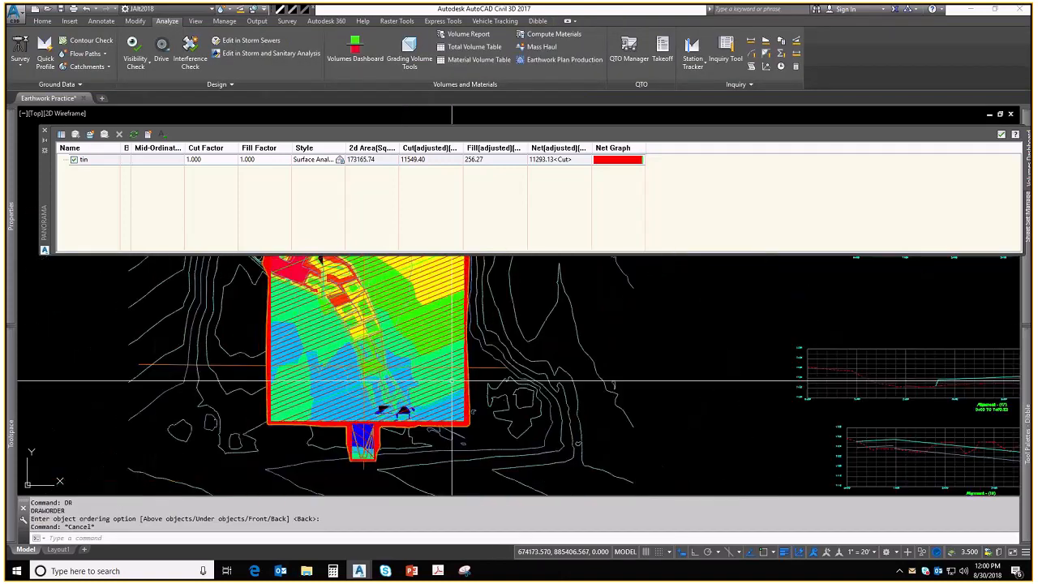
Generate the cut/fill report for the tin volume surface and accept Internet Explorer's recommended security and compatibility settings.
left_click(148, 135)
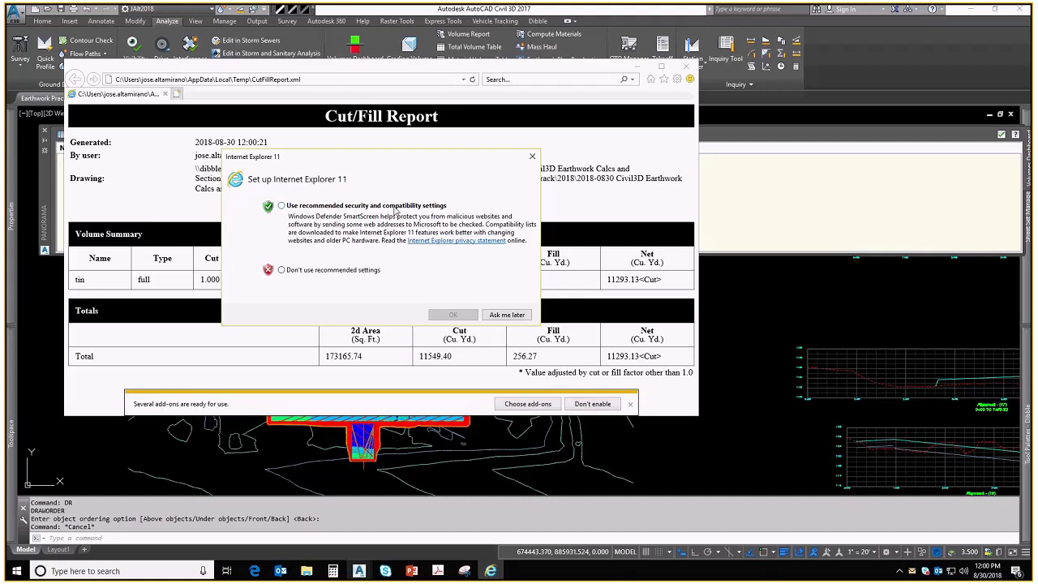
left_click(282, 206)
left_click(454, 314)
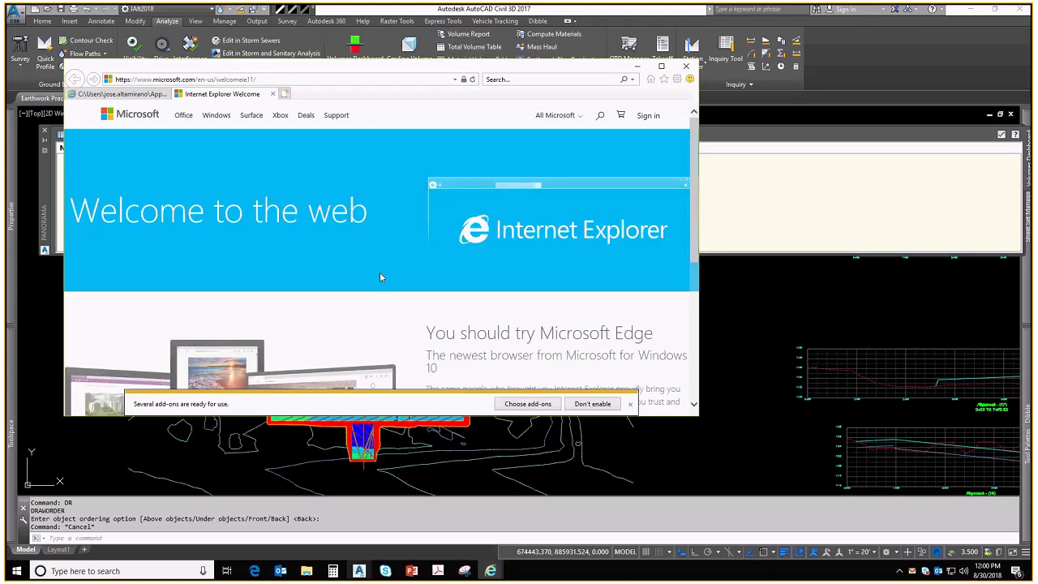
Close the Internet Explorer welcome page, view the cut/fill report full screen, and minimize it.
left_click(686, 65)
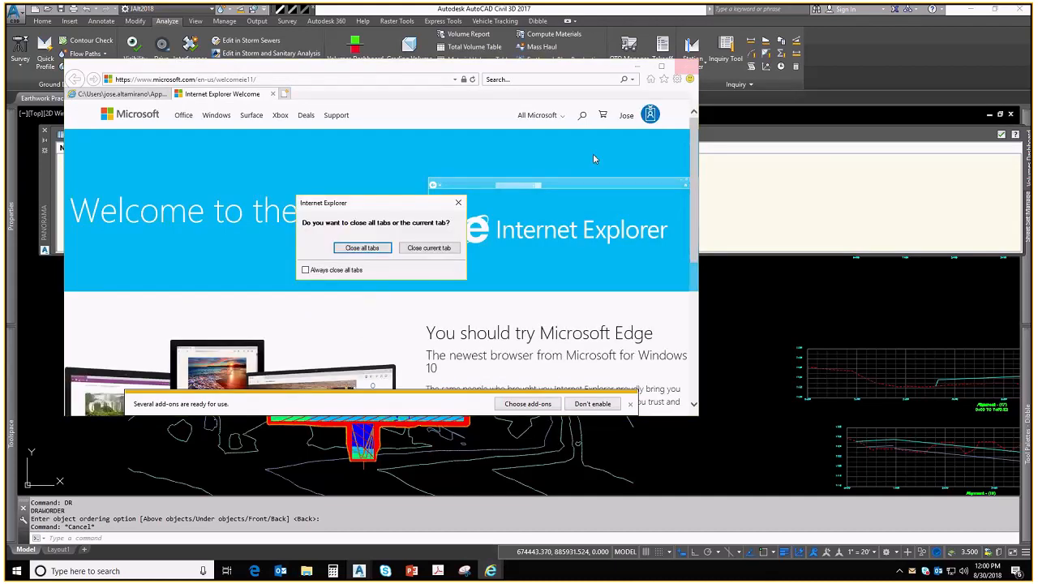
left_click(427, 248)
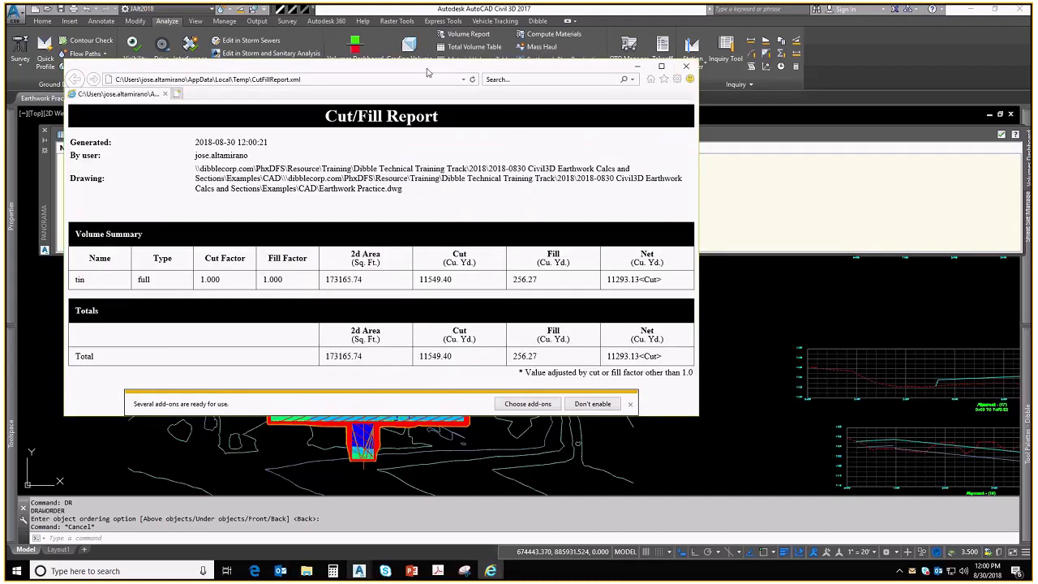
double_click(427, 73)
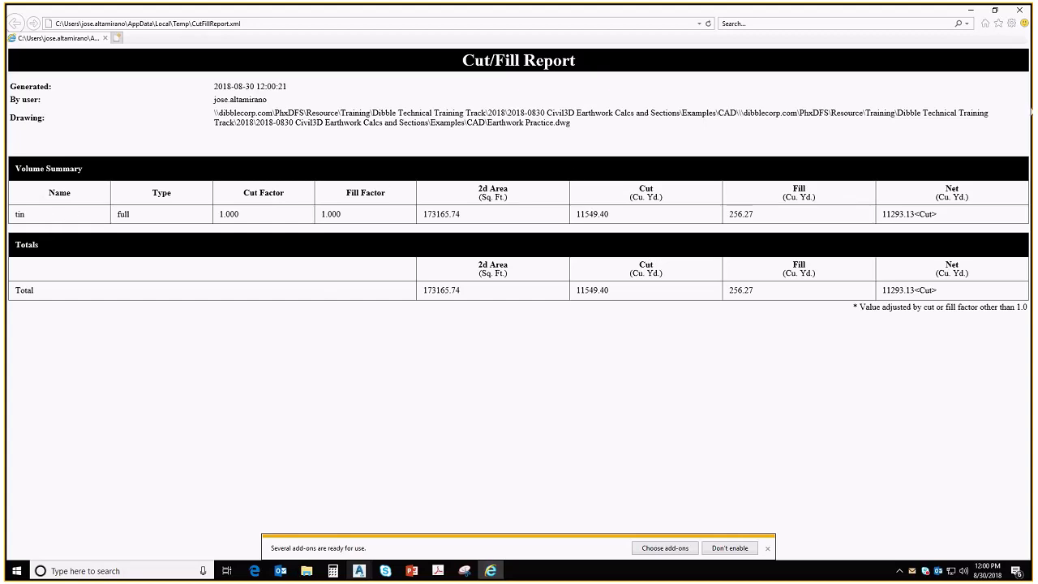
left_click(971, 9)
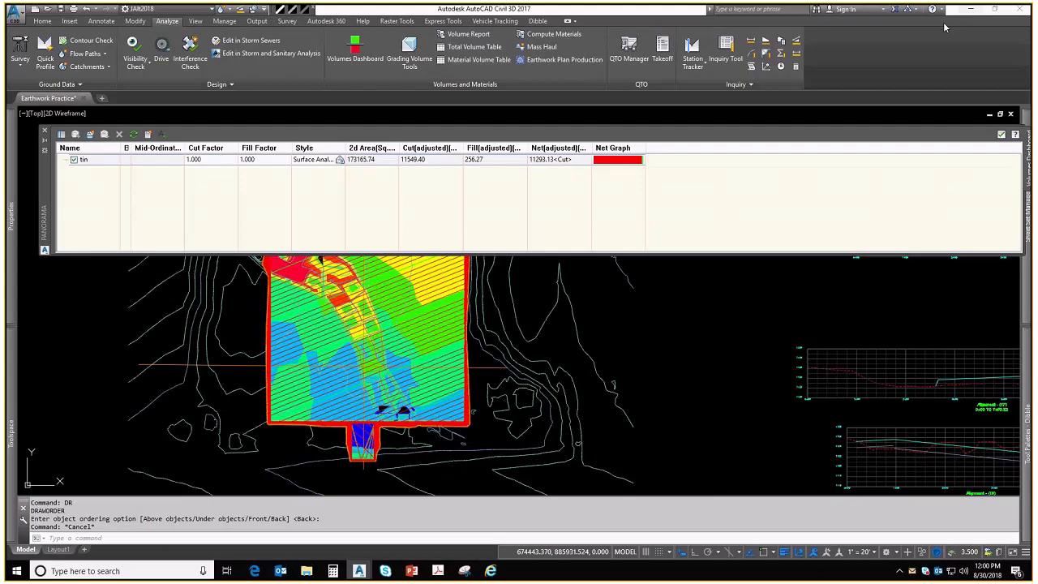
Switch to File Explorer and browse the Exhibits&summary and Reports folders inside Examples.
left_click(307, 571)
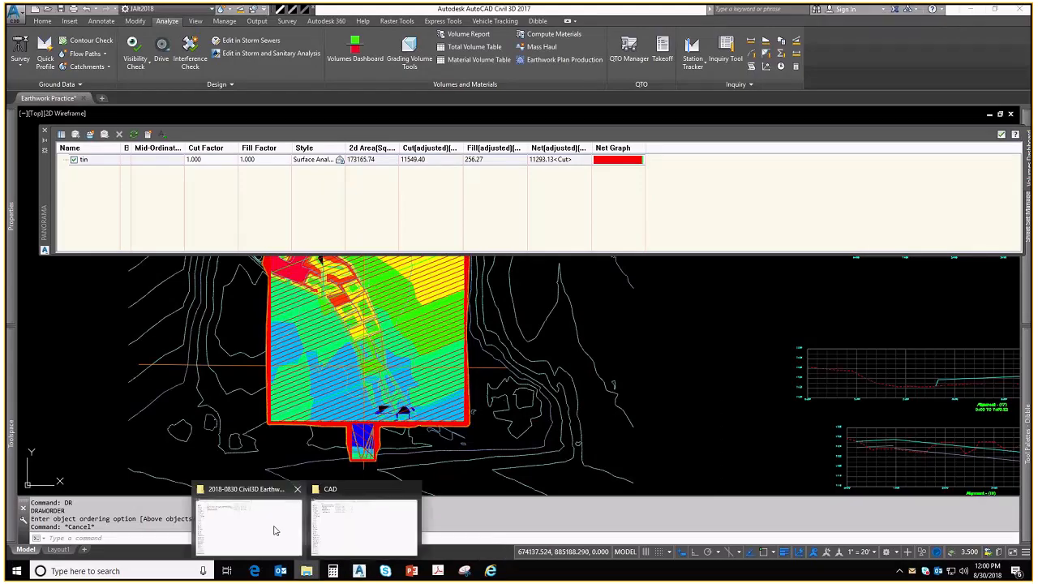
left_click(276, 527)
double_click(134, 68)
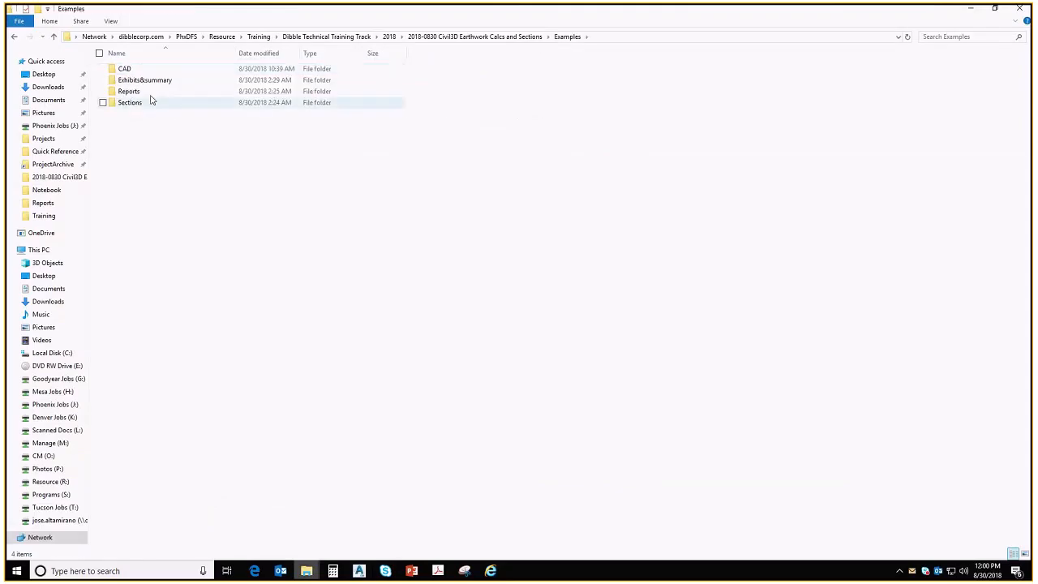
double_click(153, 81)
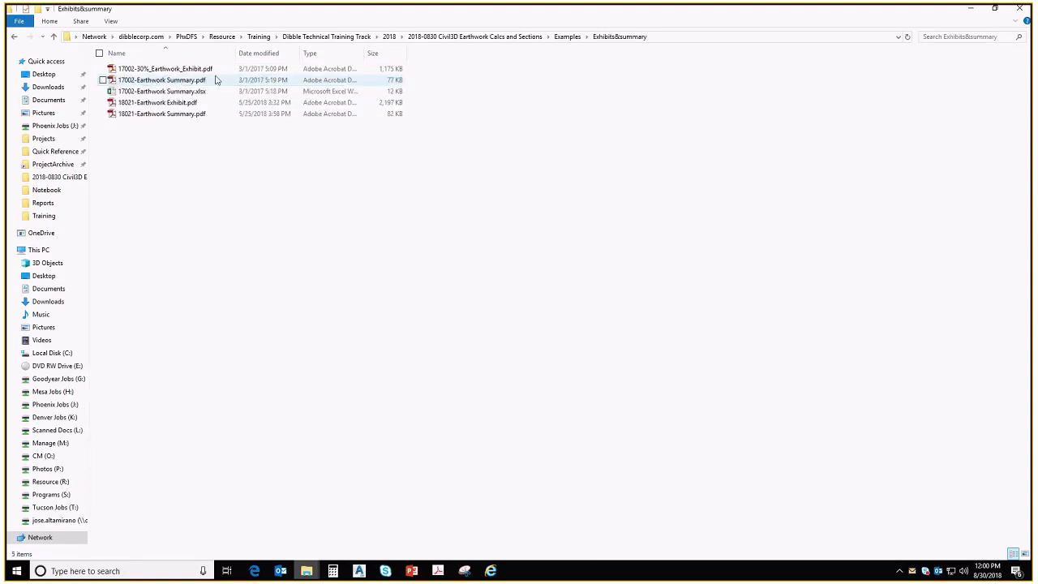
left_click(567, 36)
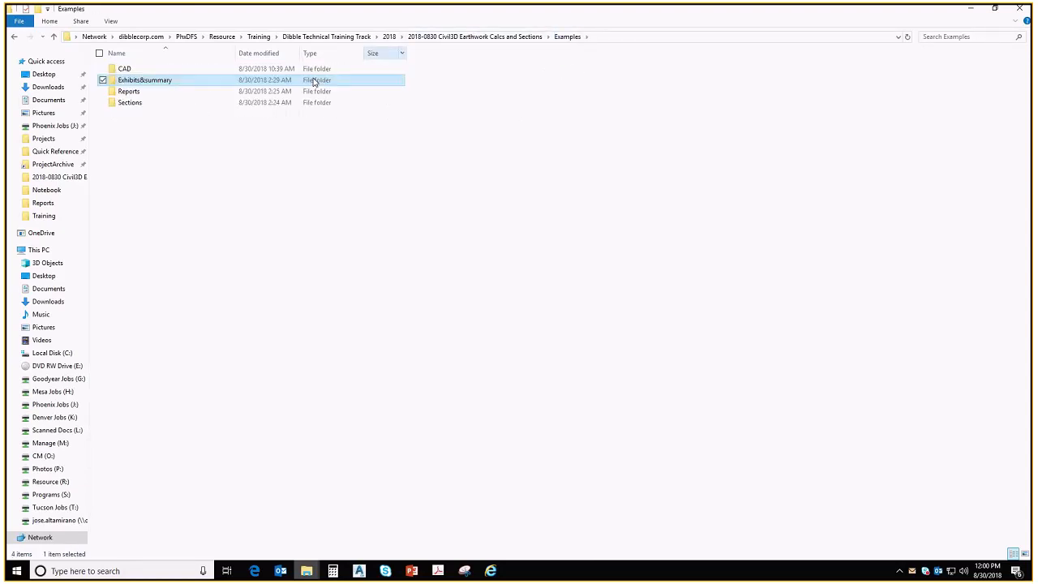
double_click(130, 92)
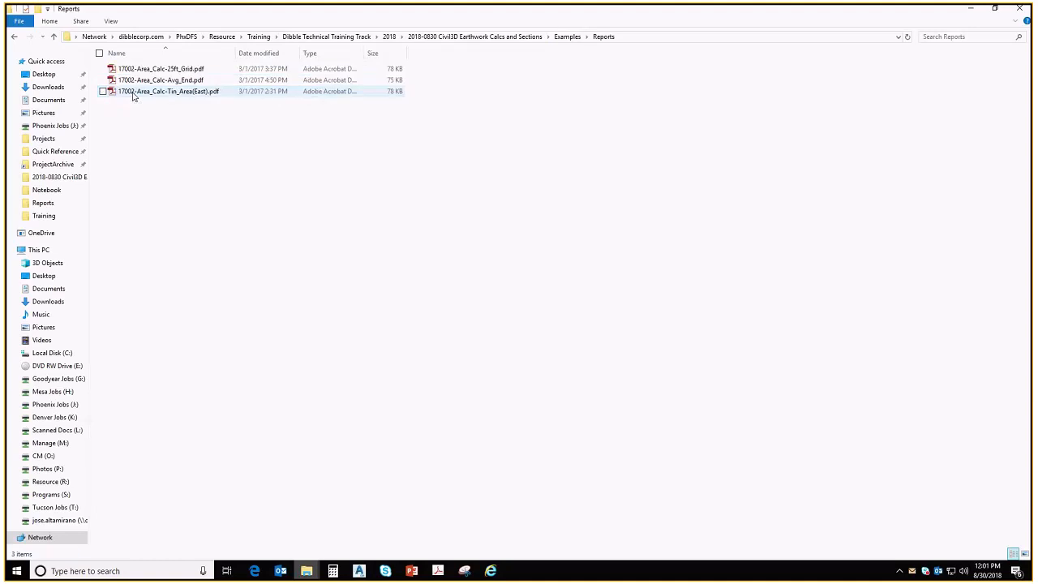
Open 17002-Area_Calc-25ft_Grid.pdf, review its cut/fill report as a full page, and close it.
left_click(180, 71)
double_click(180, 73)
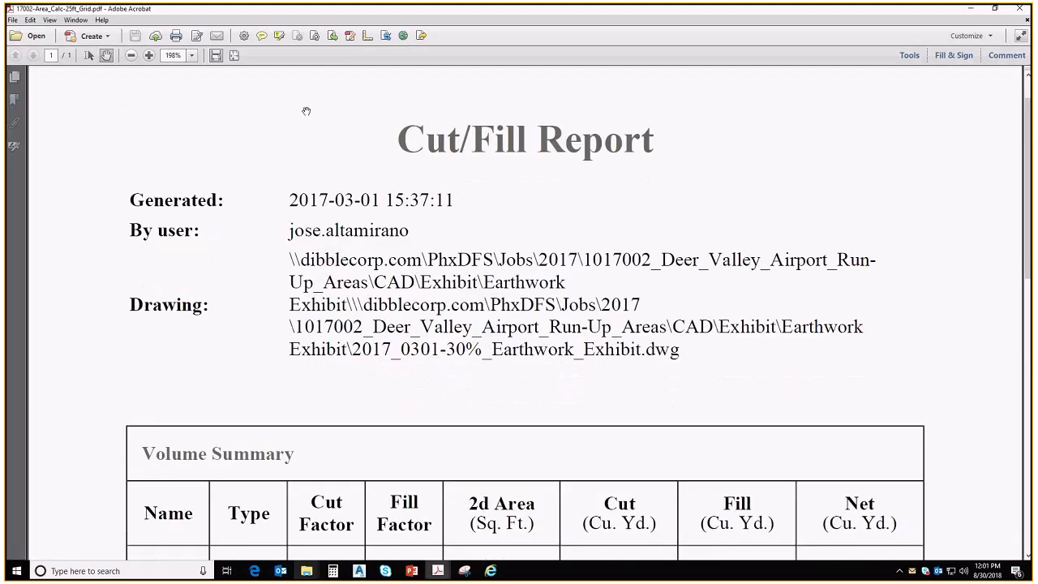
left_click(234, 55)
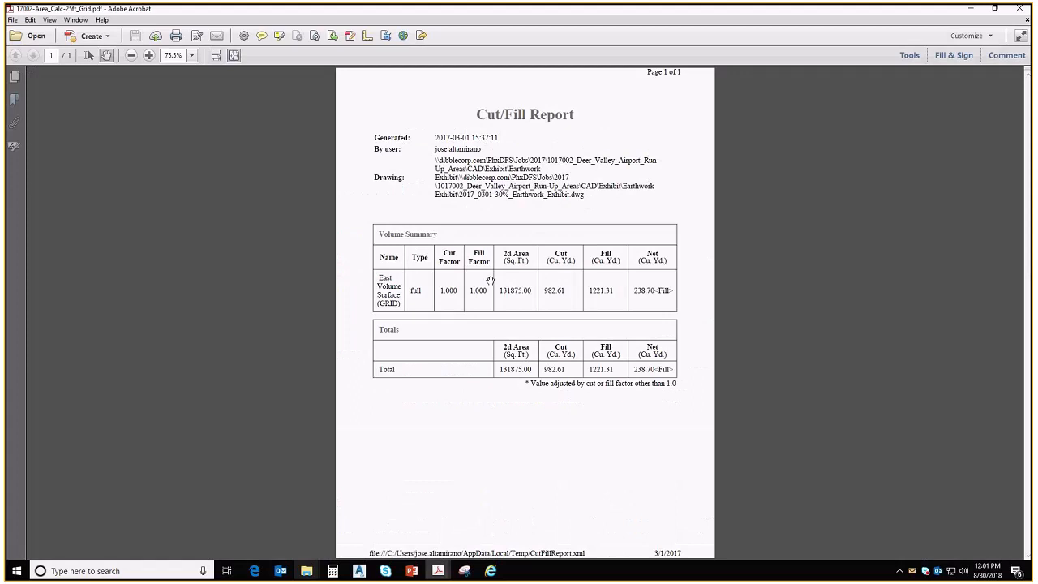
left_click(1018, 9)
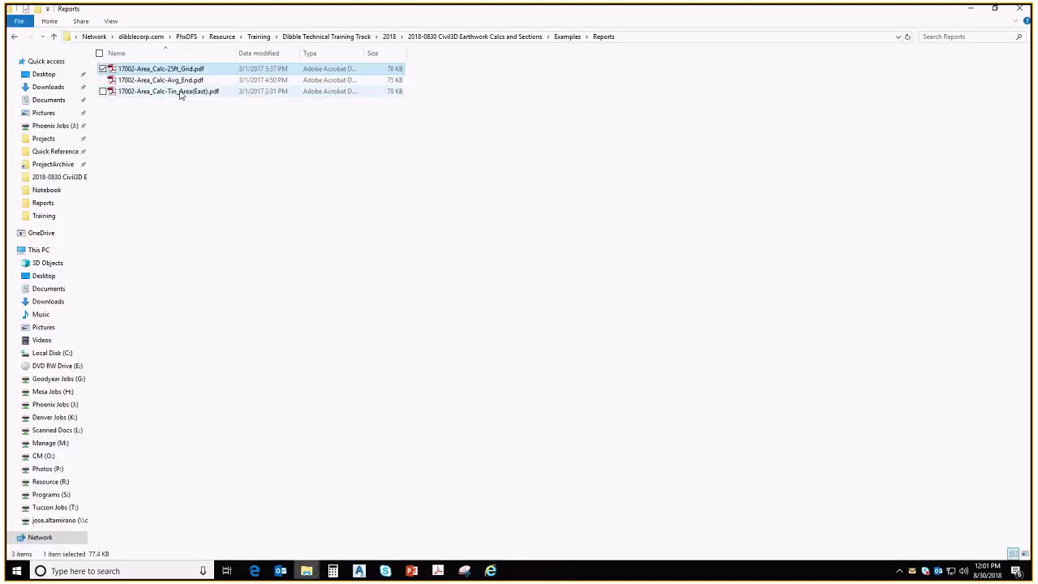
Review the full page of 17002-Area_Calc-Tin_Area(East).pdf, close it, and return to Civil 3D.
double_click(180, 93)
scroll(365, 146, "down", 2)
left_click(234, 56)
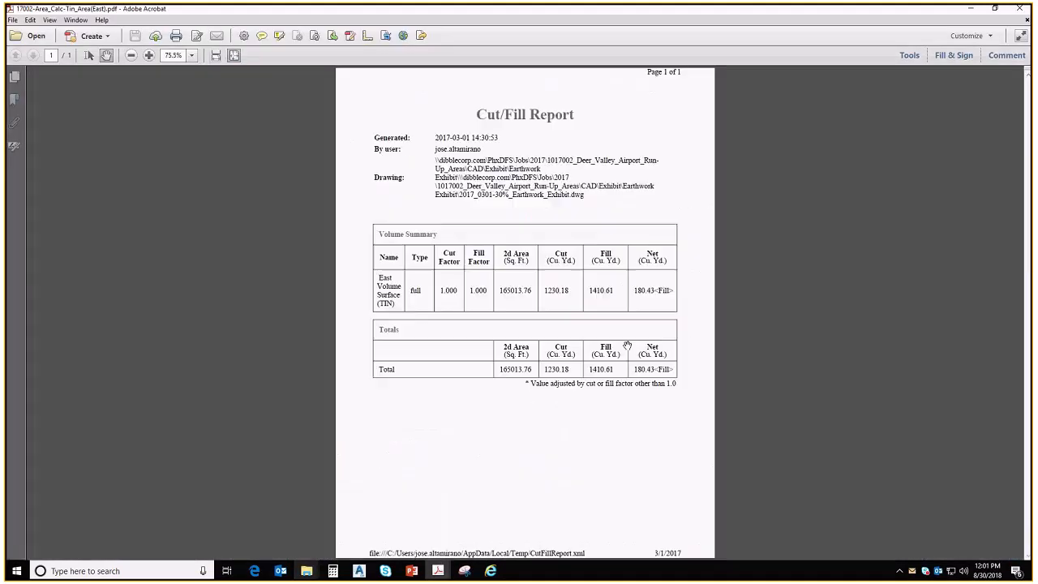
left_click(1018, 9)
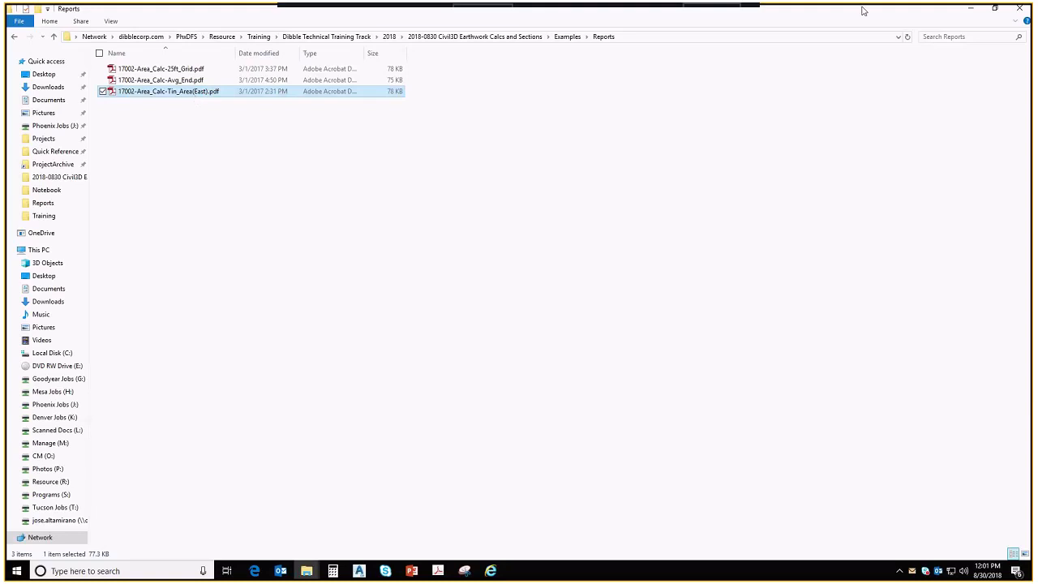
left_click(976, 11)
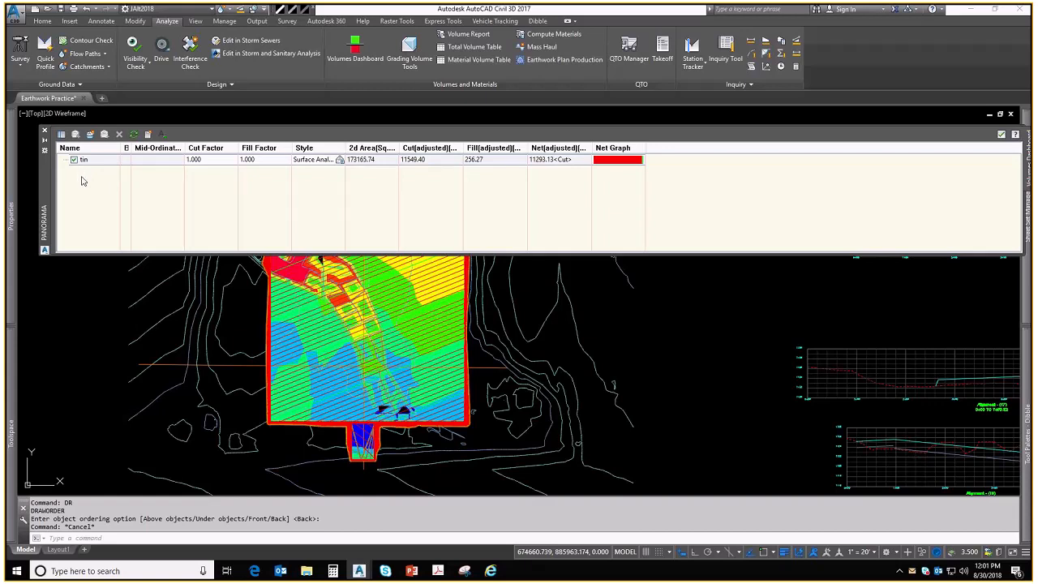
Generate the cut/fill report for the tin volume surface again, and revisit the Reports folder in File Explorer before returning to Civil 3D.
left_click(147, 134)
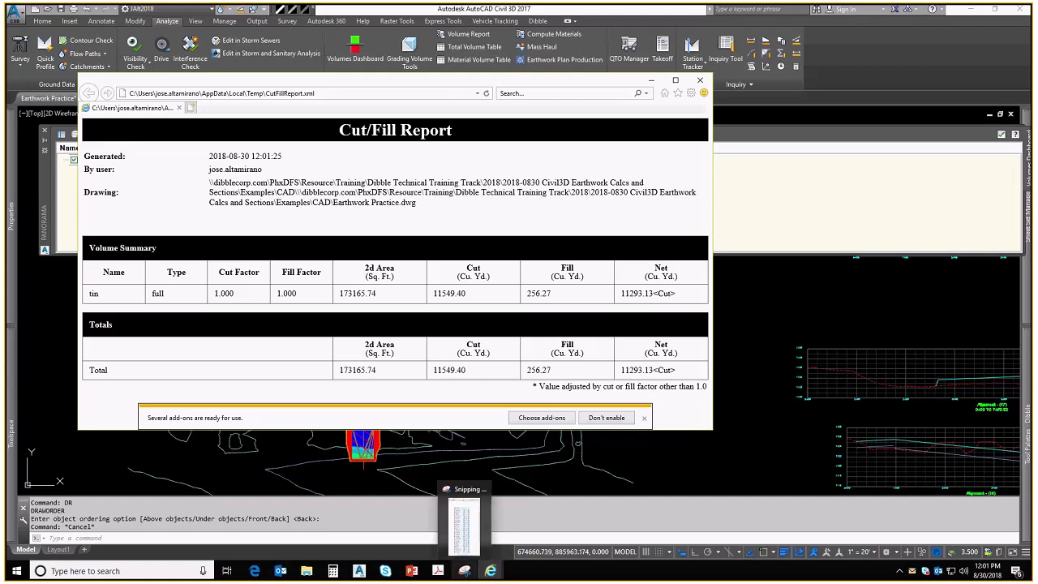
mouse_move(306, 573)
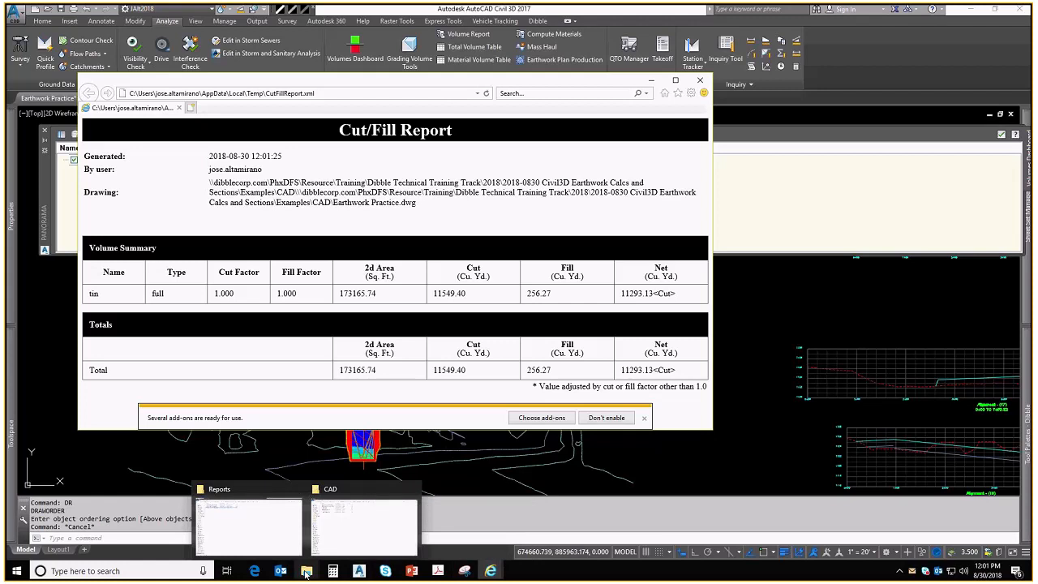
left_click(247, 526)
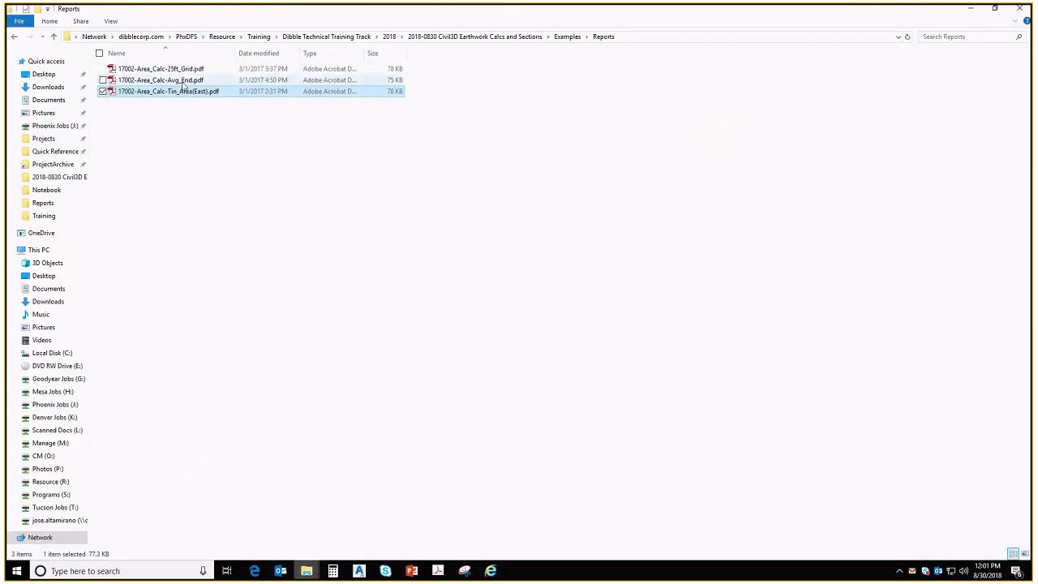
left_click(973, 9)
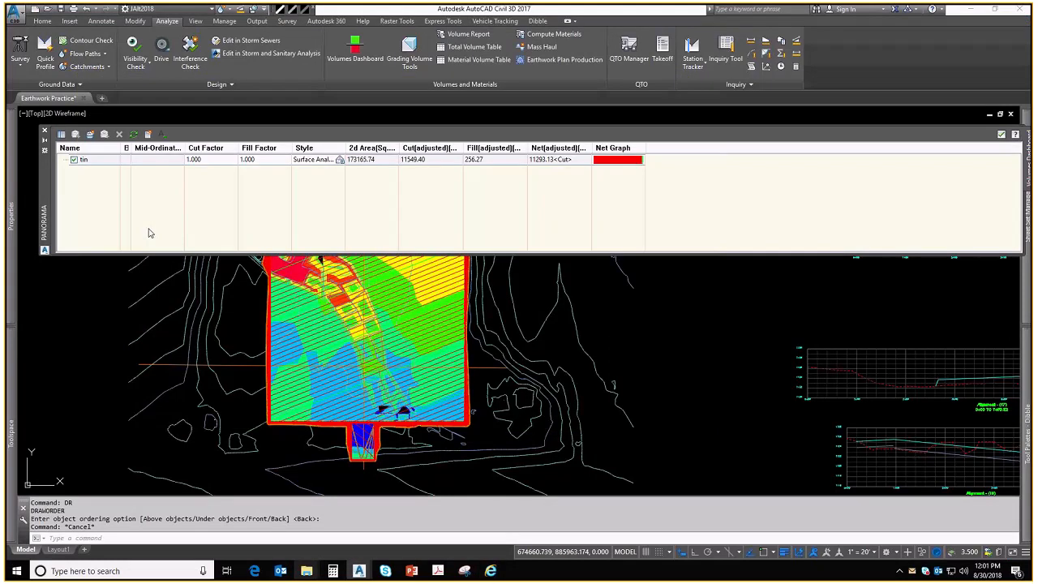
Look over the tin entry, the colored surface and the profile views, and close the Volumes Dashboard.
left_click(77, 160)
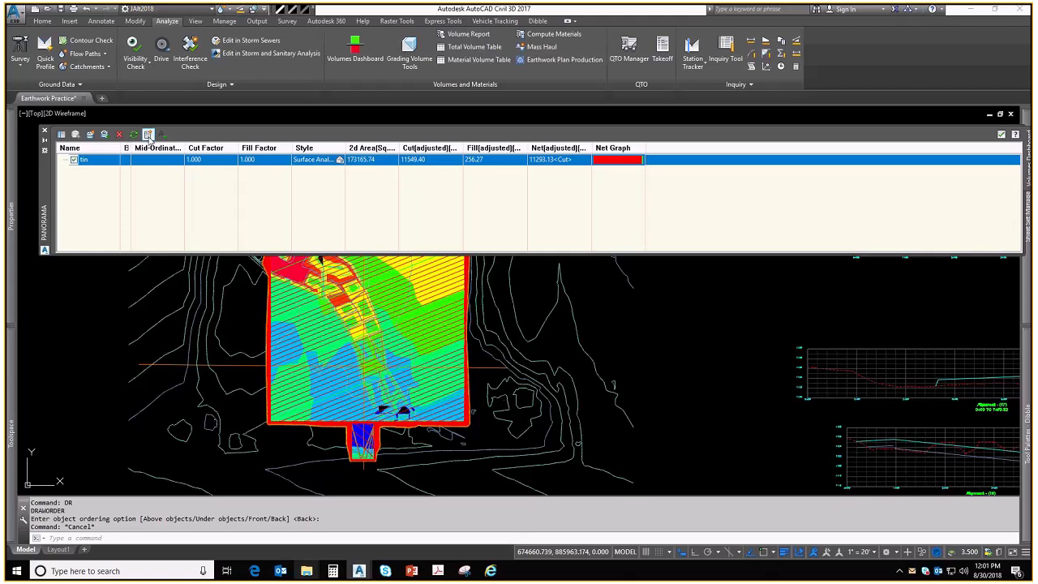
left_click(74, 160)
mouse_move(467, 355)
middle_mouse_down()
mouse_move(499, 332)
mouse_move(154, 422)
middle_mouse_up()
scroll(154, 422, "down", 1)
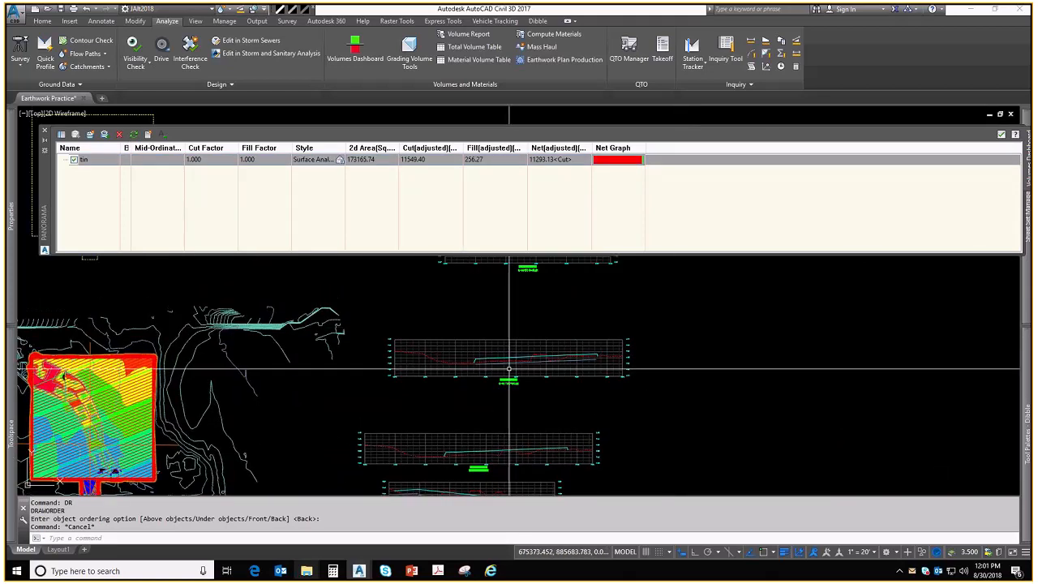
middle_click_drag(118, 375, 390, 365)
middle_click_drag(449, 409, 437, 406)
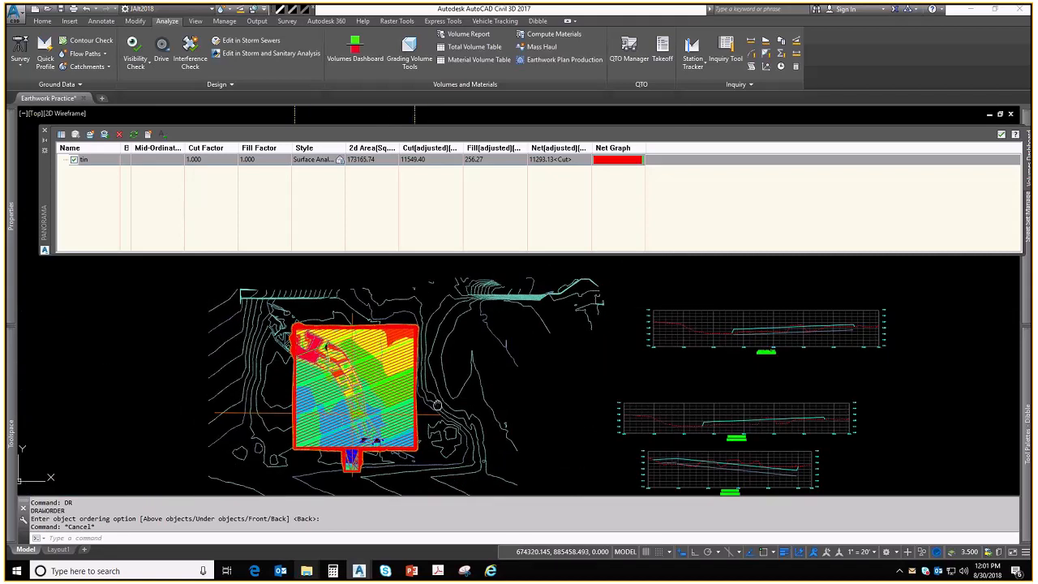
scroll(436, 406, "up", 2)
middle_click_drag(350, 358, 292, 409)
key("Escape")
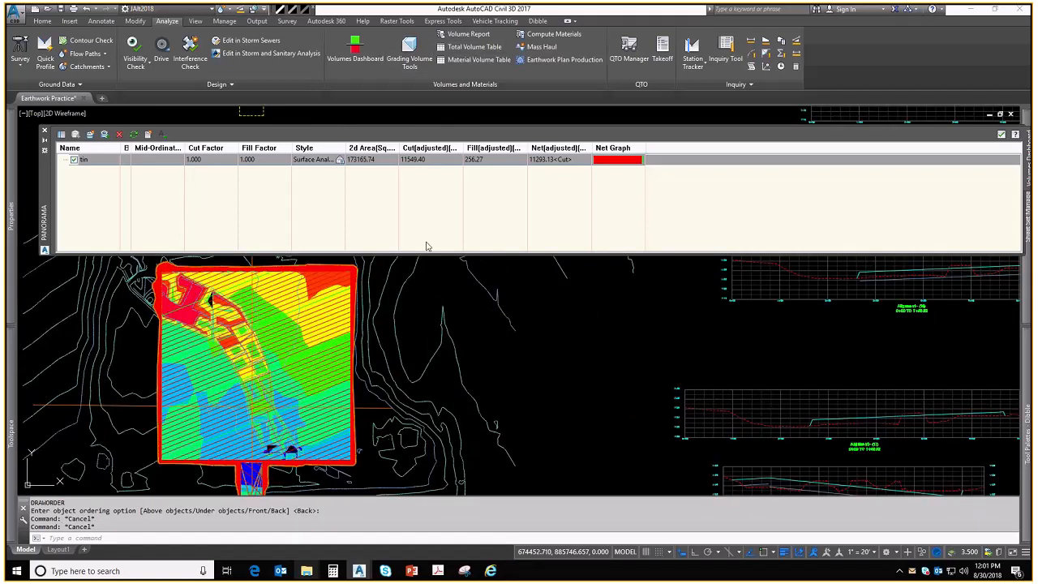
left_click(44, 22)
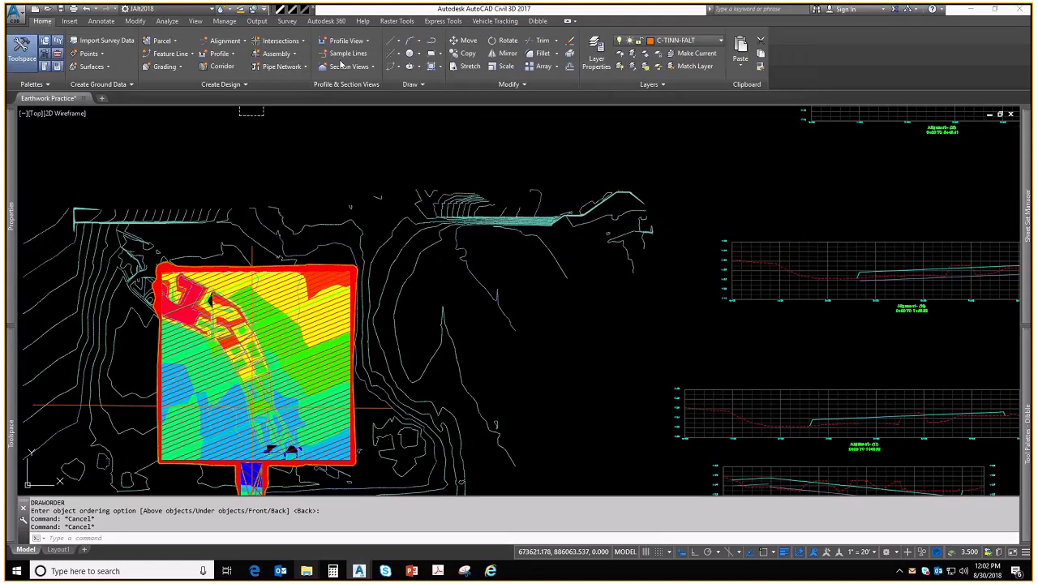
Draw a rectangle over the middle of the colored surface, with a perimeter of about 567 and an area of about 19,770.
middle_click_drag(365, 133, 397, 84)
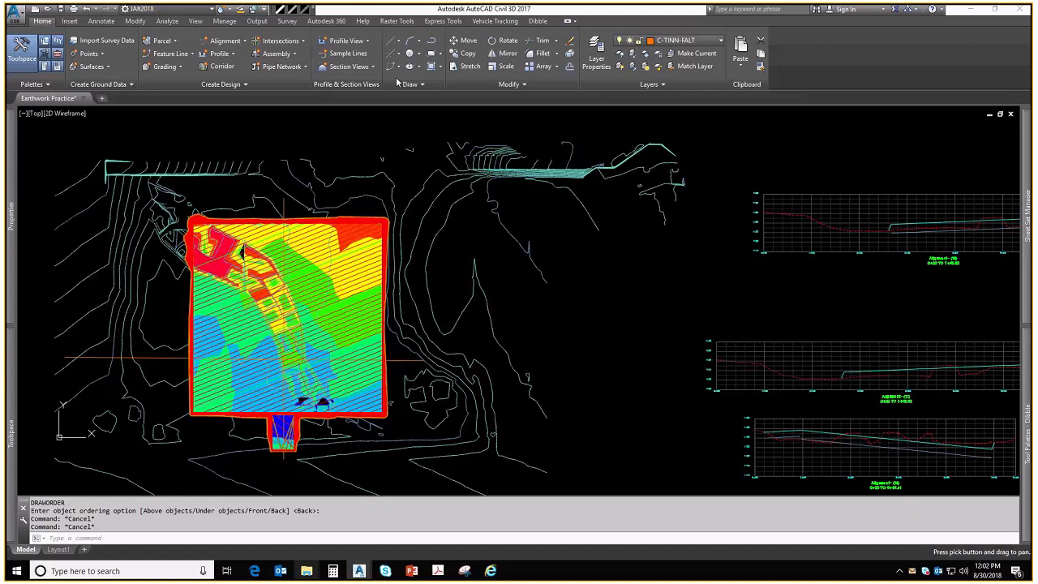
scroll(267, 307, "up", 2)
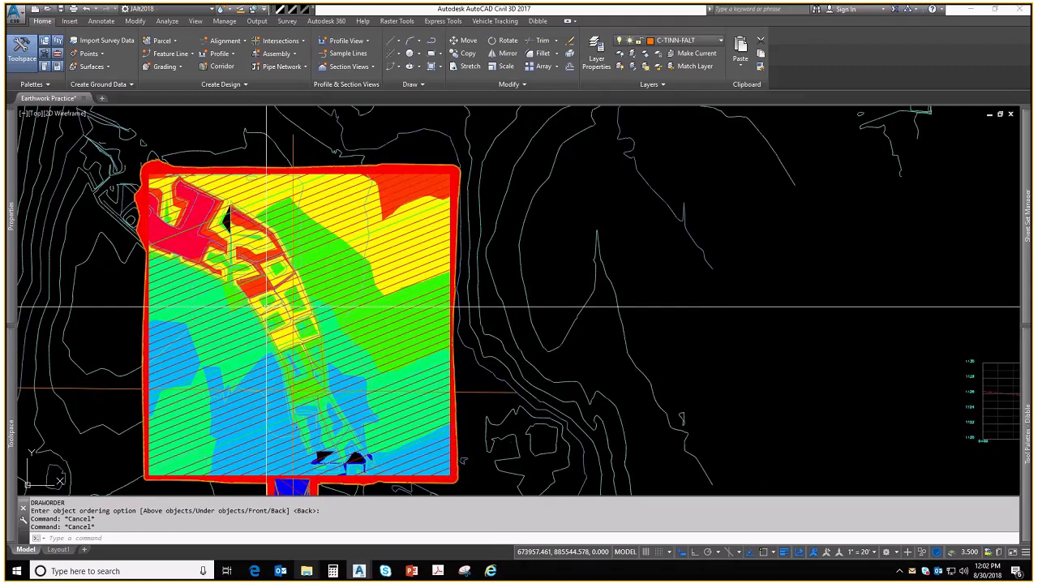
type("rec")
key("Return")
left_click(252, 258)
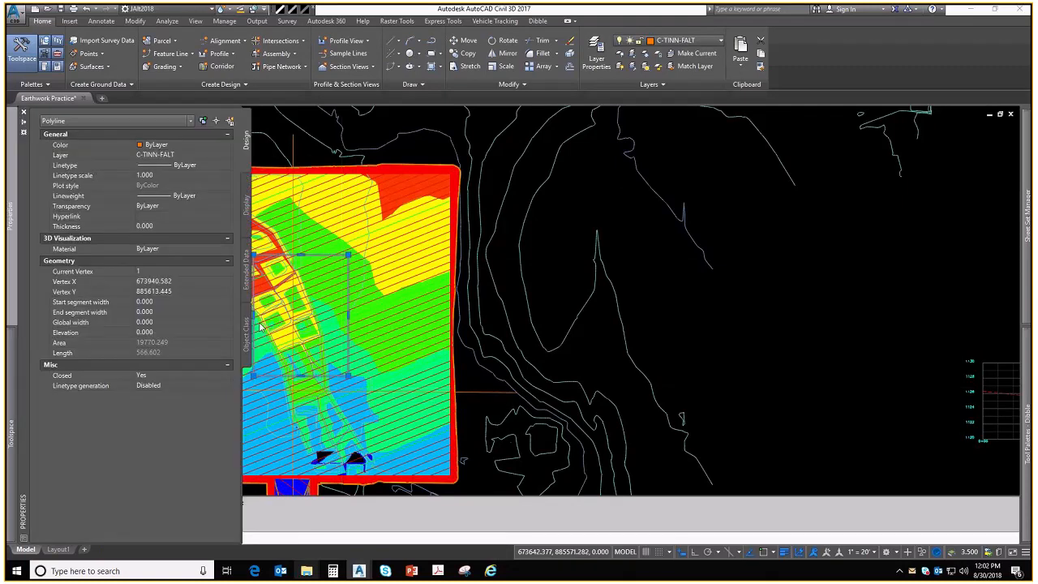
Set the new rectangle's global width to 10.
left_click(173, 322)
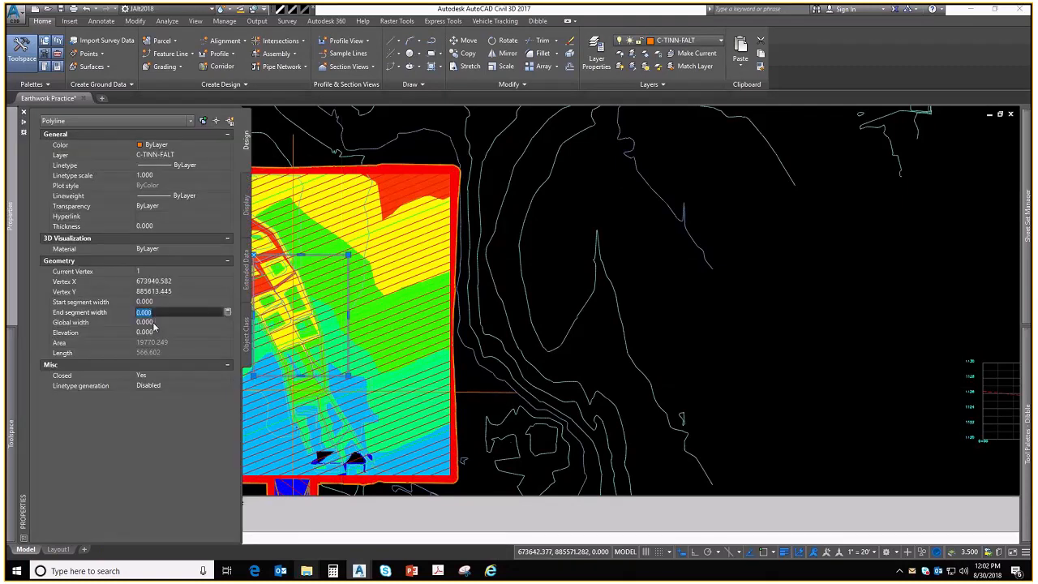
type("2")
key("Tab")
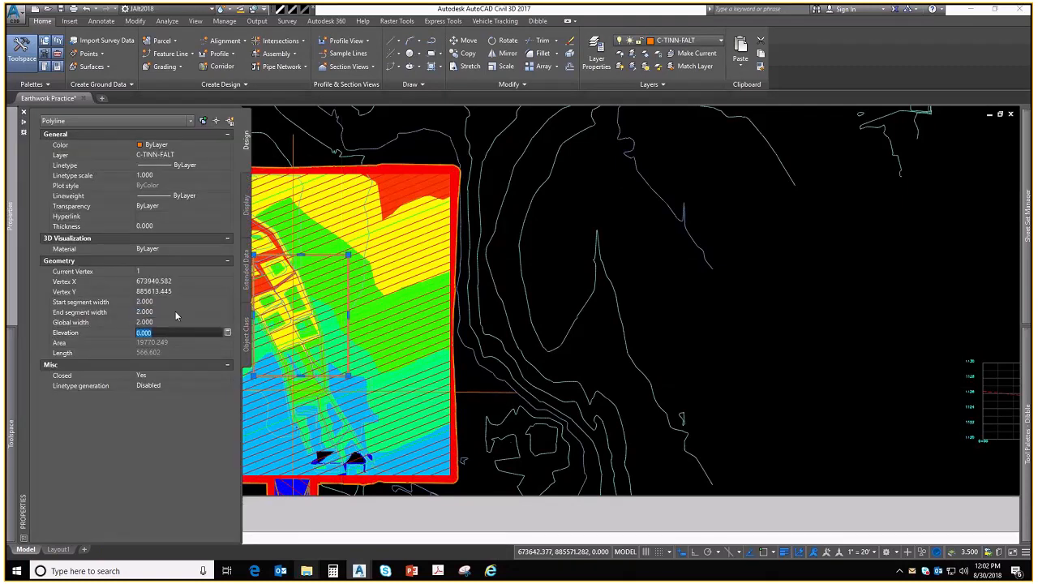
left_click(180, 322)
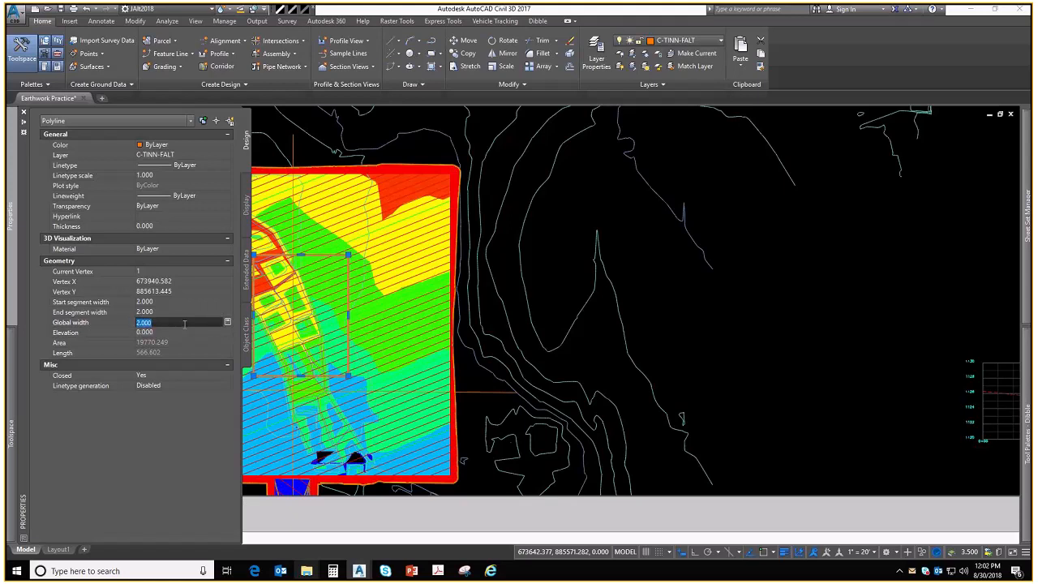
type("10")
key("Tab")
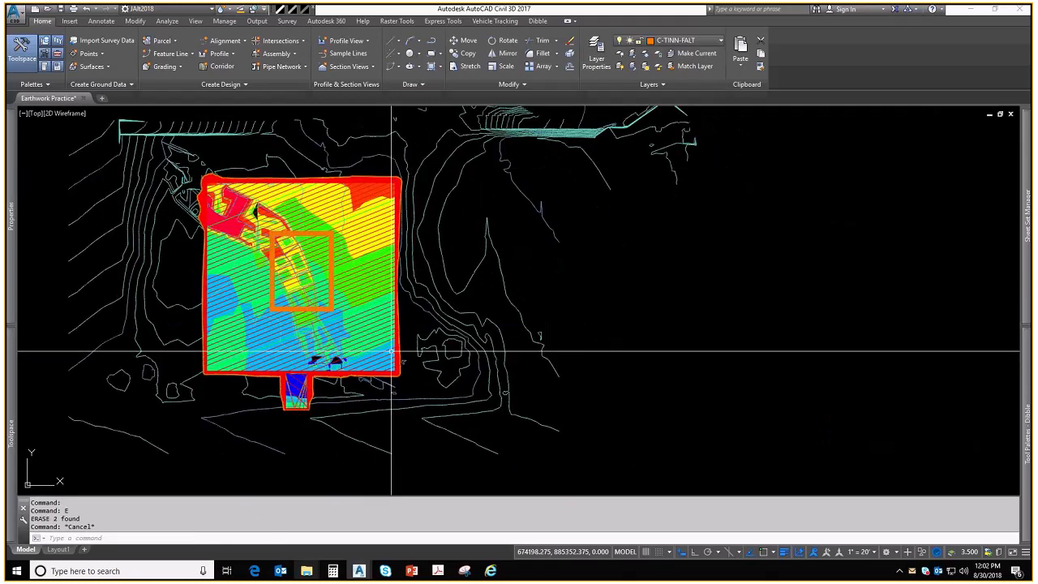
Set the styles of the prop subs comb surface and the tin volume surface to No Display.
scroll(392, 353, "up", 2)
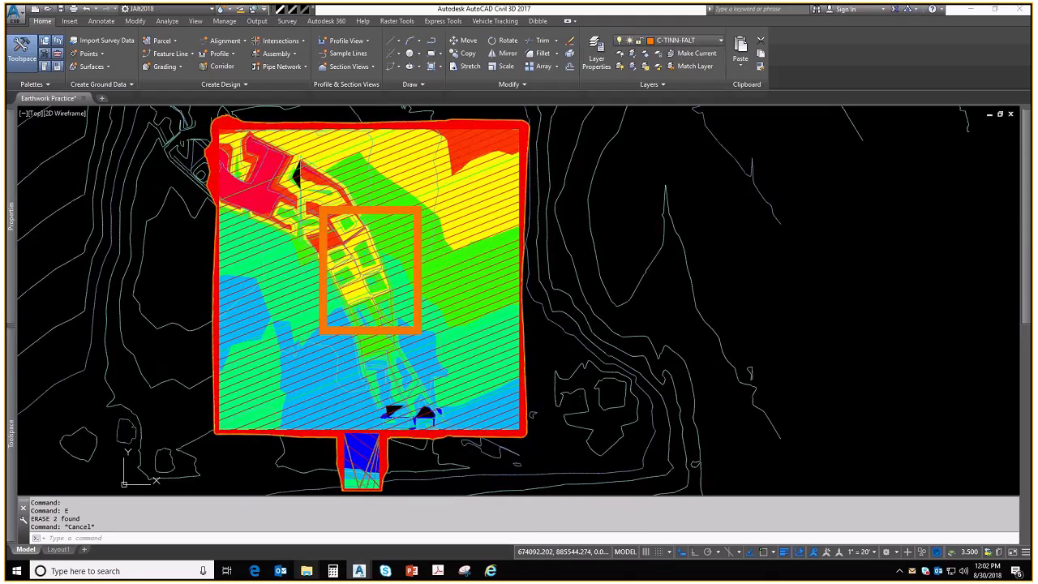
scroll(455, 231, "up", 2)
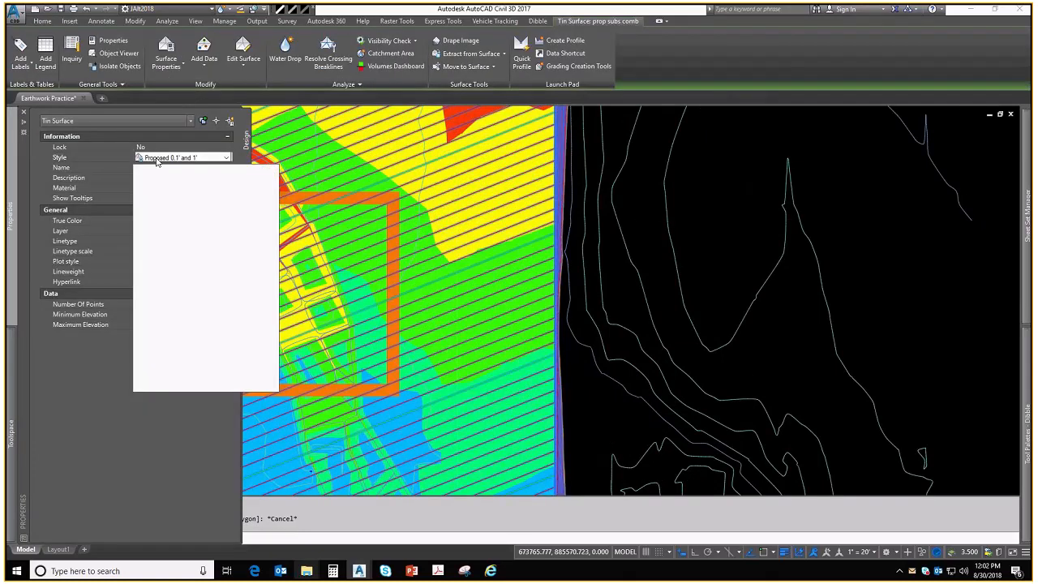
scroll(389, 280, "down", 2)
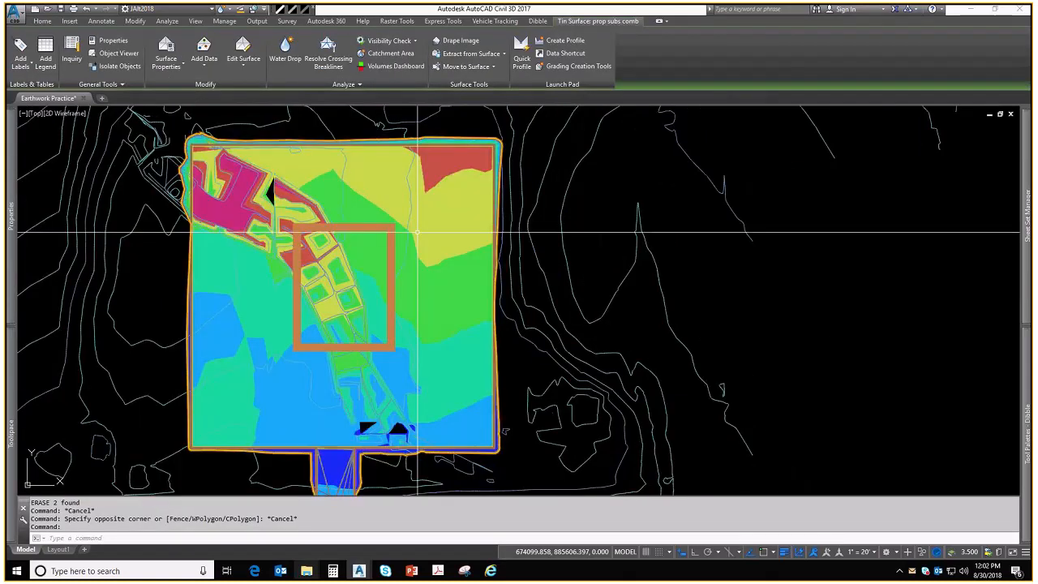
key("Escape")
left_click(417, 232)
mouse_move(9, 218)
left_click(178, 159)
left_click(178, 159)
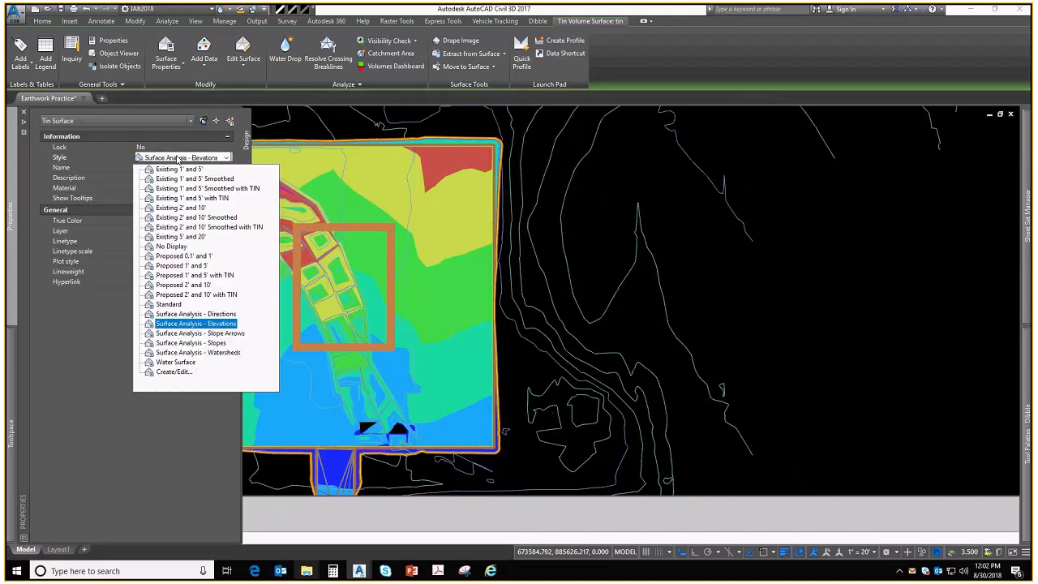
left_click(183, 292)
key("Escape")
mouse_move(404, 254)
middle_mouse_down()
mouse_move(454, 231)
mouse_move(453, 241)
middle_mouse_up()
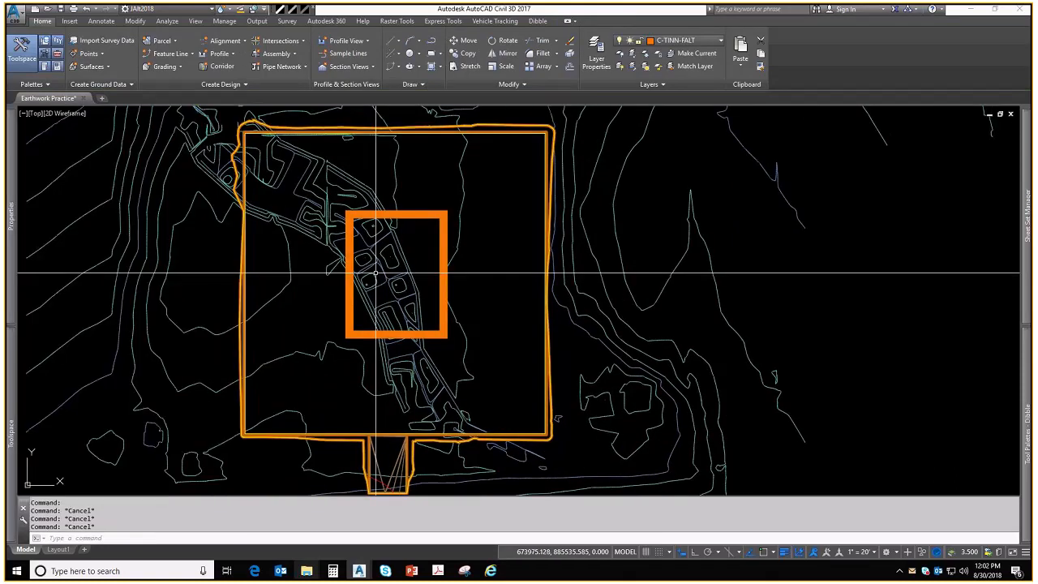
Add the multiline text "building" inside the thick orange rectangle.
type("t")
key("Return")
left_click(376, 274)
left_click(413, 289)
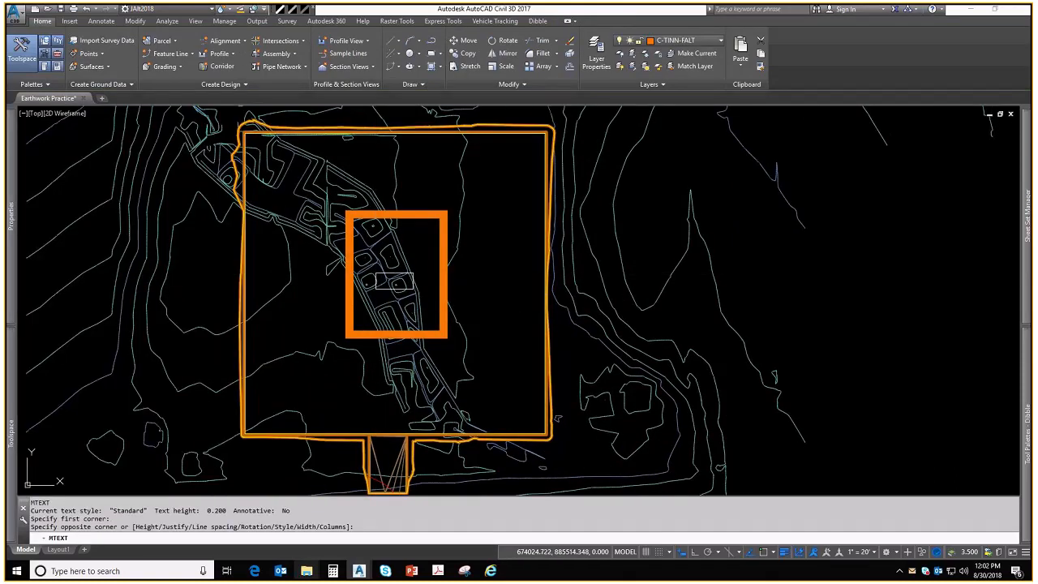
type("building")
left_click(423, 295)
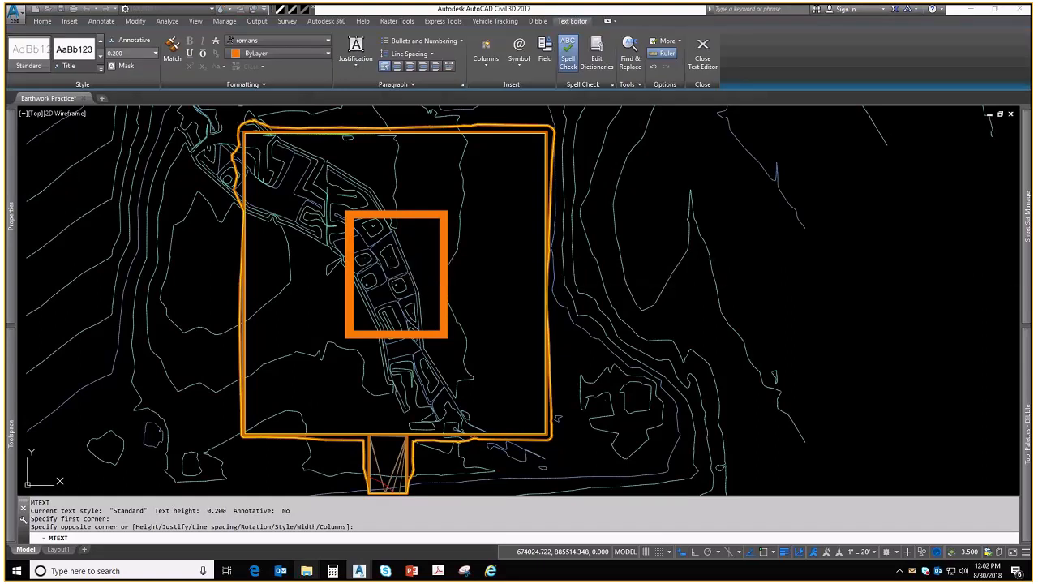
key("Escape")
Set the text height of the "building" label to 10.
left_click(369, 268)
left_click(423, 287)
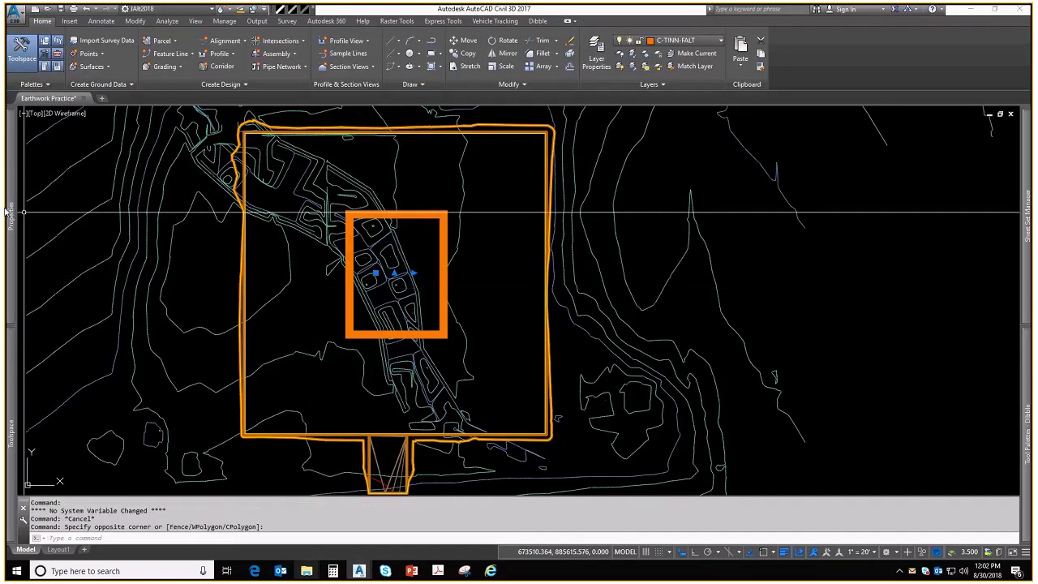
mouse_move(5, 211)
left_click(146, 313)
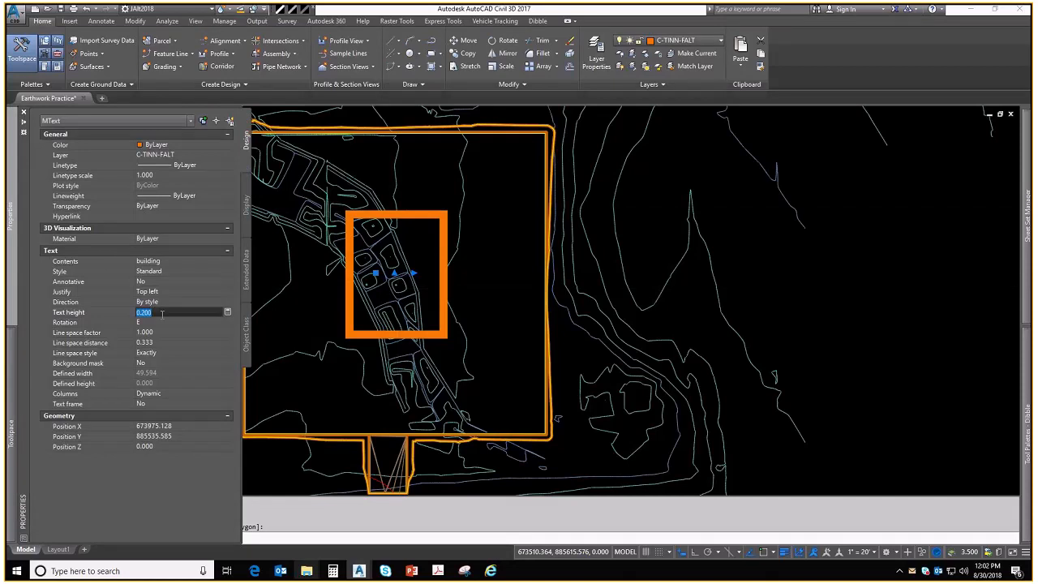
type("10")
key("Return")
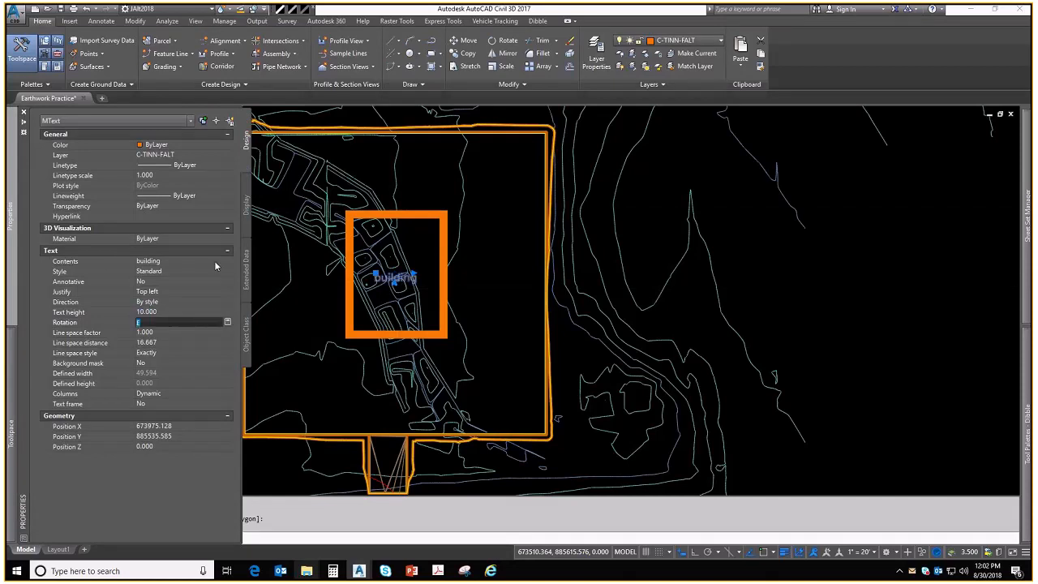
key("Escape")
key("Escape")
middle_click_drag(513, 278, 498, 263)
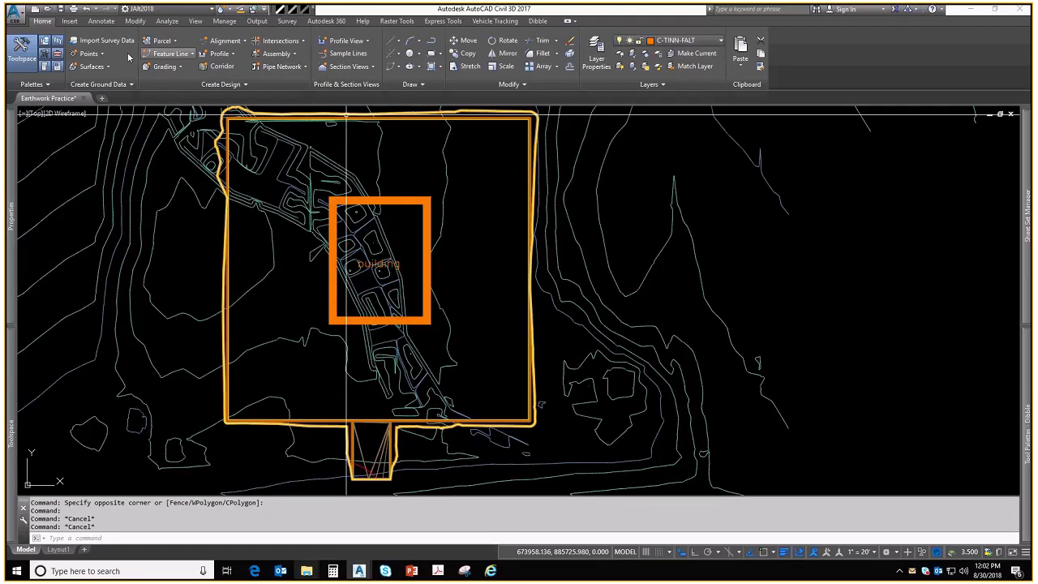
scroll(340, 329, "down", 2)
type("PL")
key("Return")
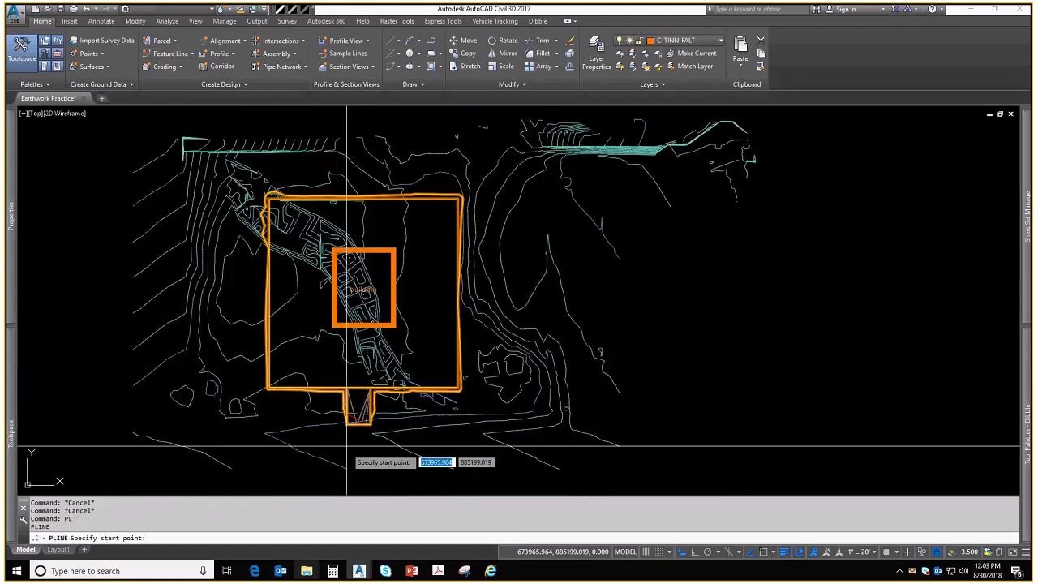
left_click(363, 442)
key("Escape")
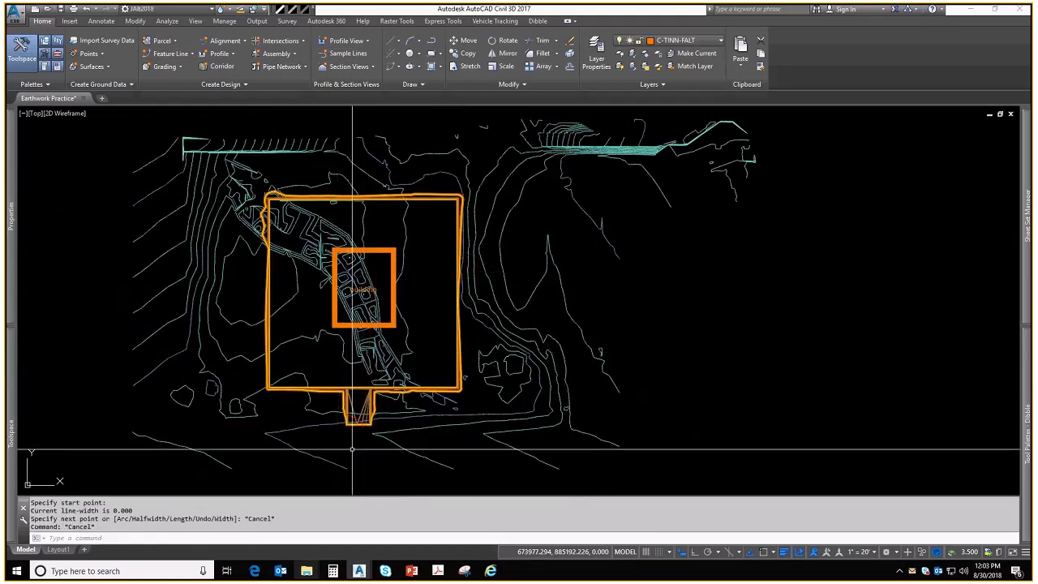
Draw a vertical guide polyline with Ortho on, from south of the driveway through the building to beyond the pad's north edge.
key("Return")
left_click(356, 447)
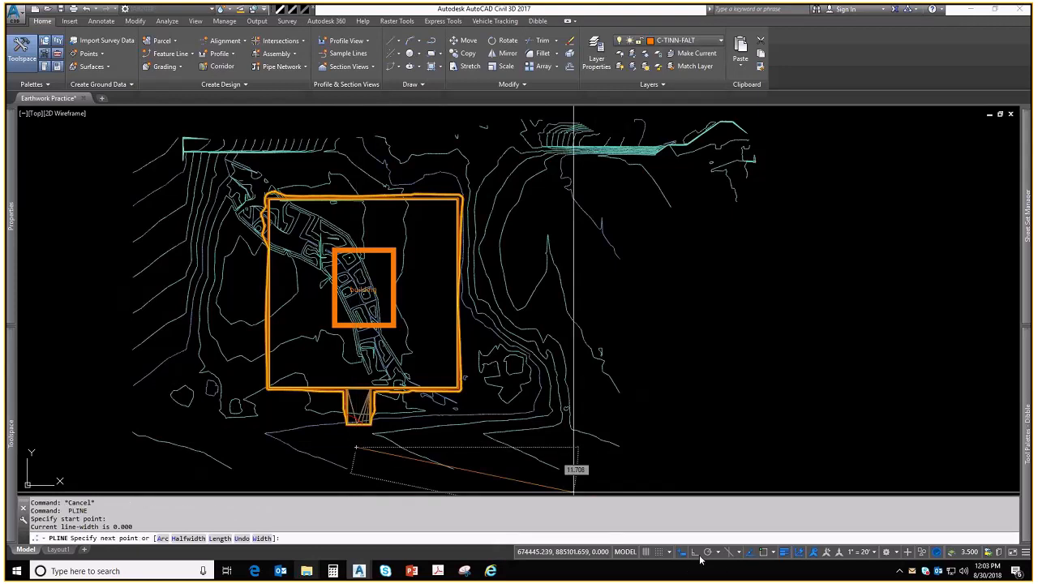
left_click(696, 552)
left_click(356, 149)
key("Escape")
key("Escape")
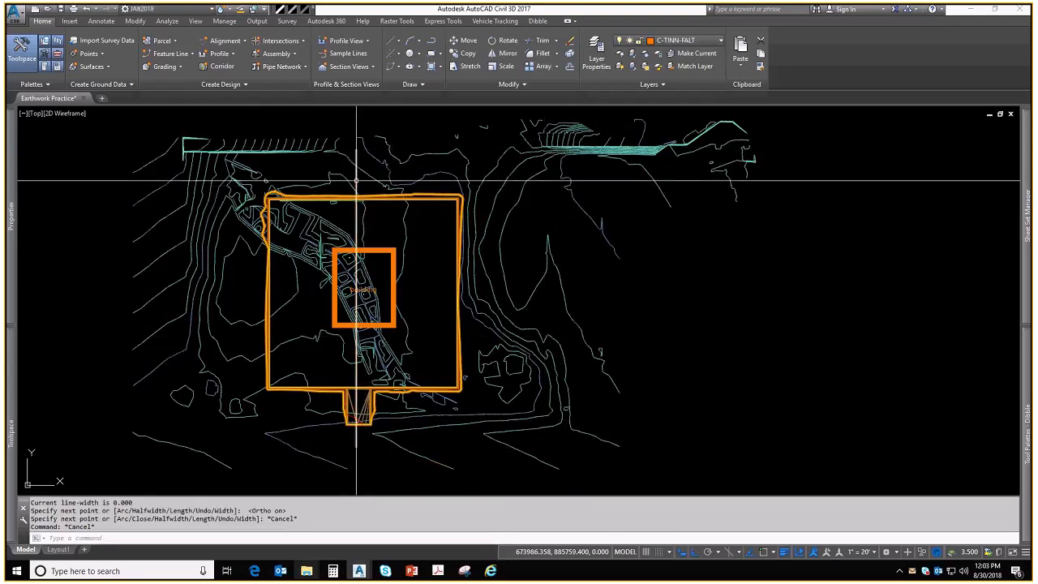
Create a centerline alignment with the default layout settings, using Tan-Tan (No Curves) from the guide polyline's south endpoint to its north end.
left_click(214, 40)
left_click(176, 61)
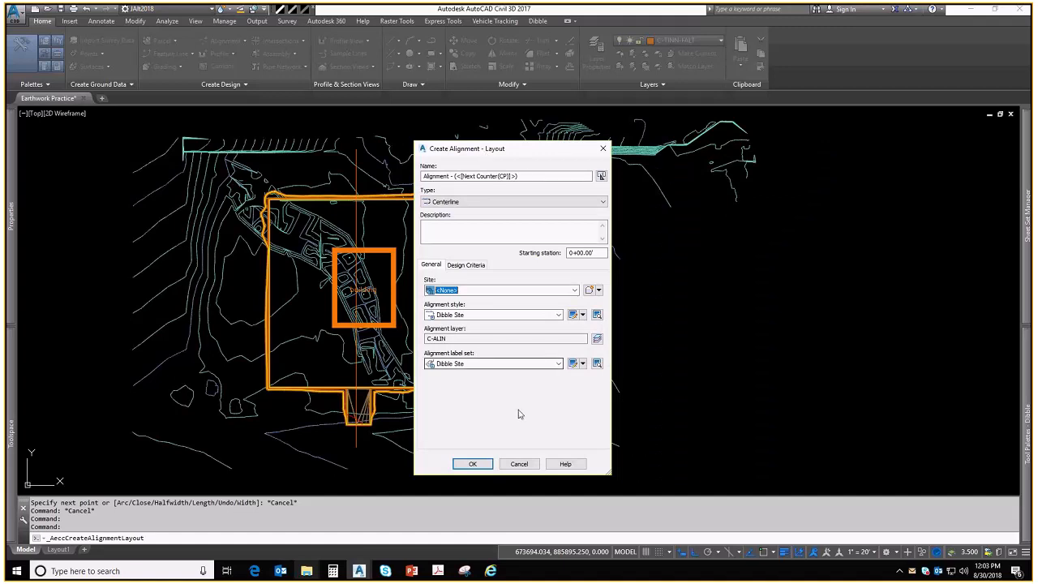
left_click(474, 465)
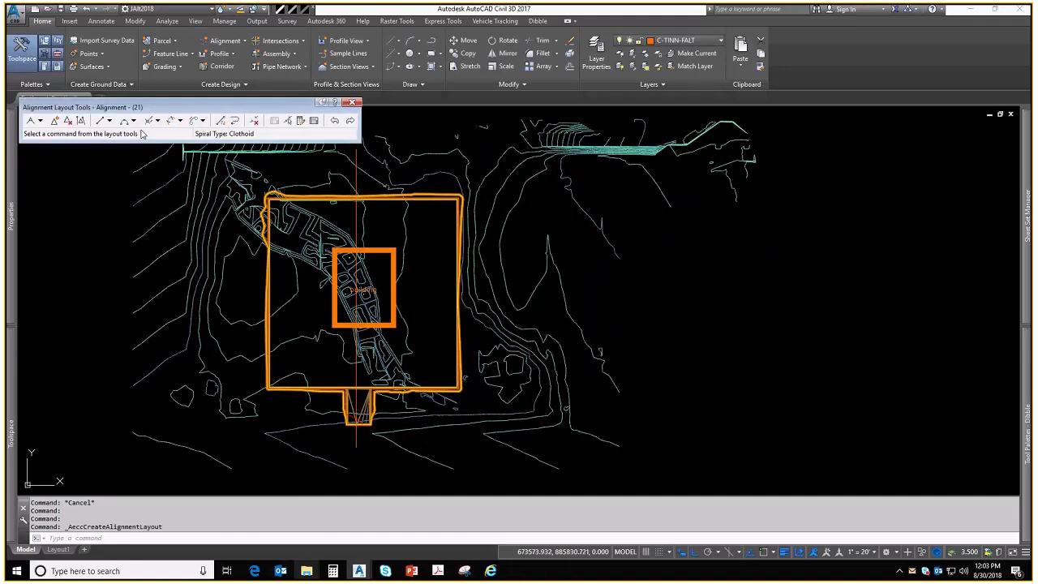
left_click(31, 122)
right_click(348, 441, "shift")
key("e")
left_click(356, 446)
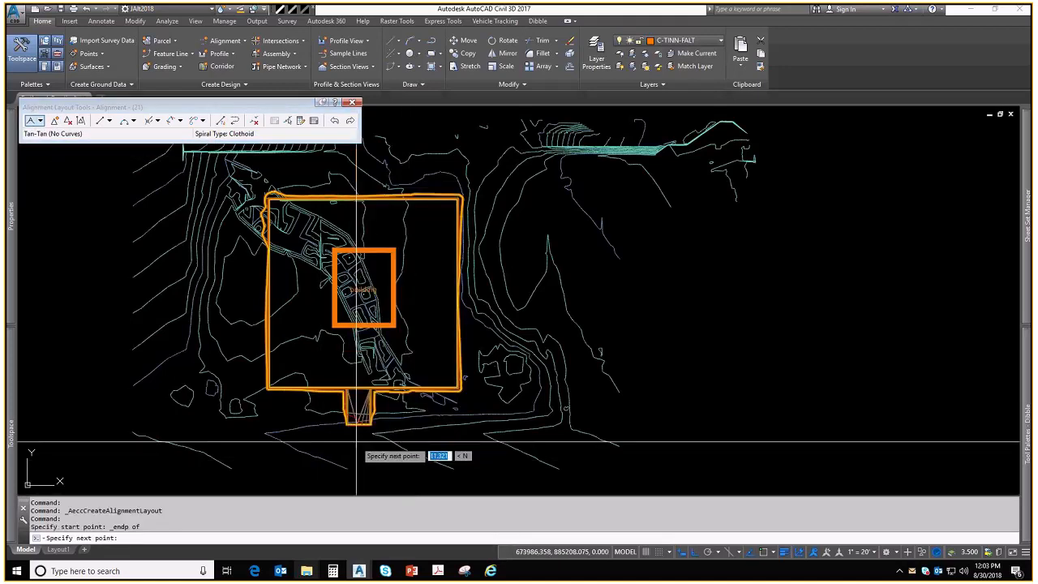
left_click(341, 153)
key("Escape")
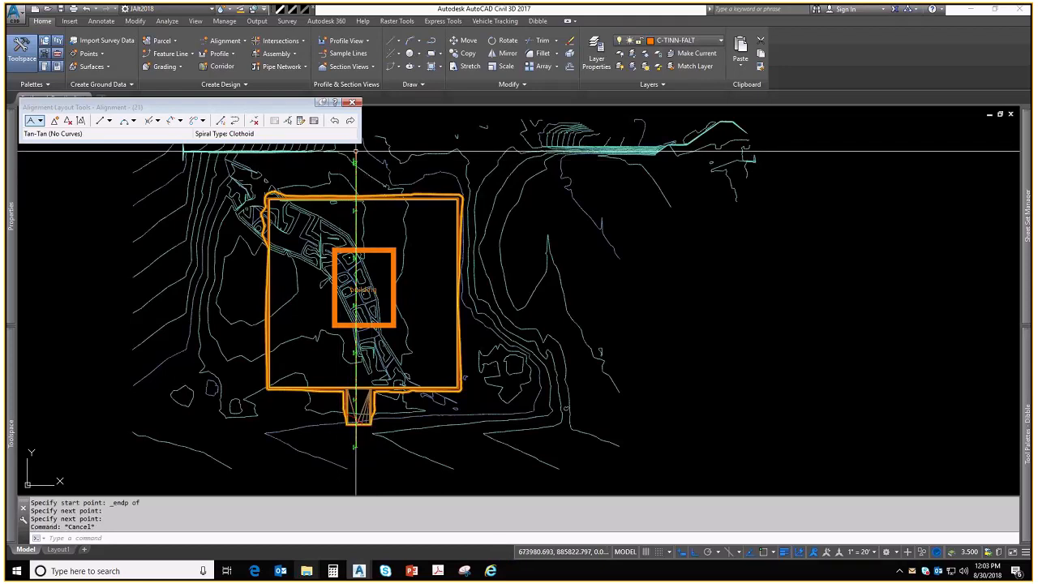
Erase the vertical guide polyline beneath the alignment.
type("E")
key("Return")
scroll(389, 300, "up", 2)
mouse_move(399, 300)
middle_mouse_down()
mouse_move(443, 279)
mouse_move(467, 379)
middle_mouse_up()
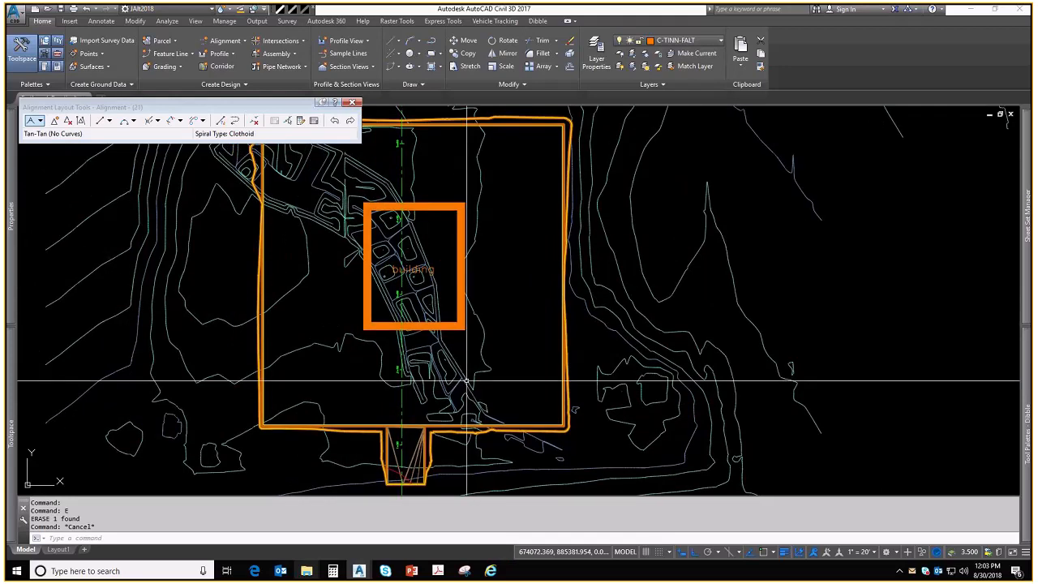
scroll(455, 340, "down", 2)
scroll(451, 328, "up", 2)
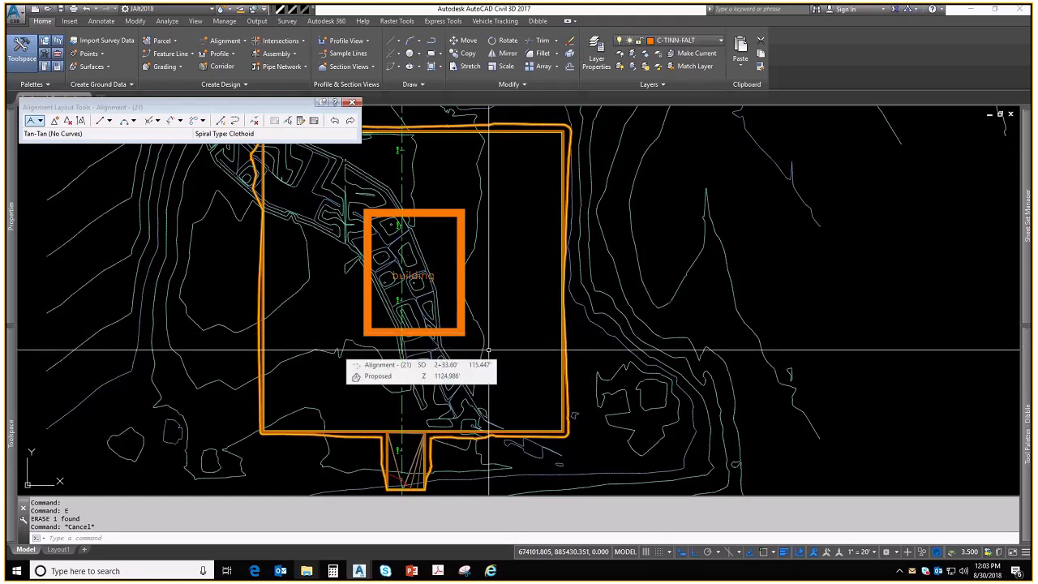
scroll(488, 350, "down", 2)
scroll(447, 289, "up", 2)
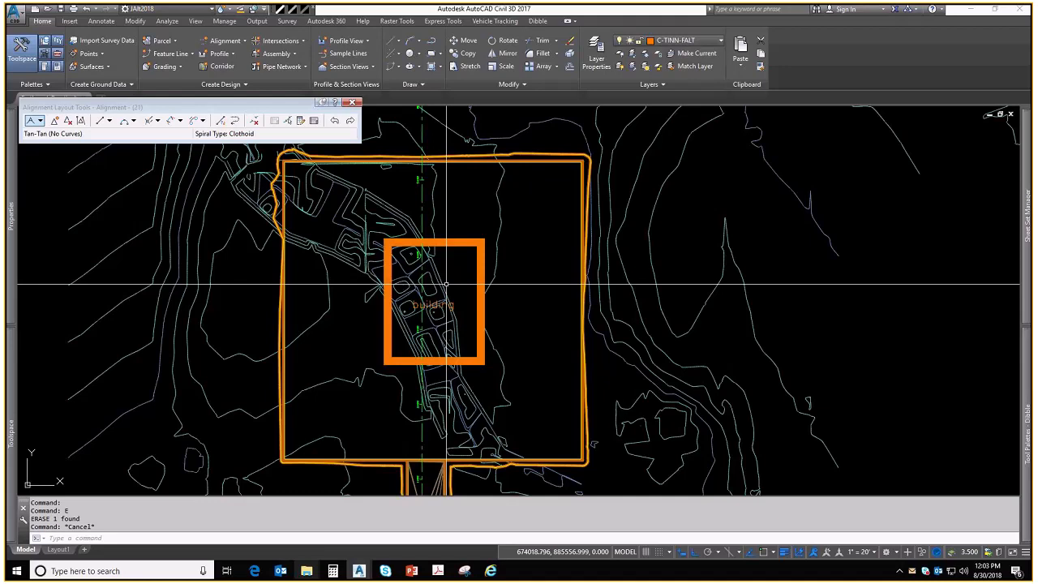
scroll(424, 246, "down", 2)
scroll(471, 349, "up", 2)
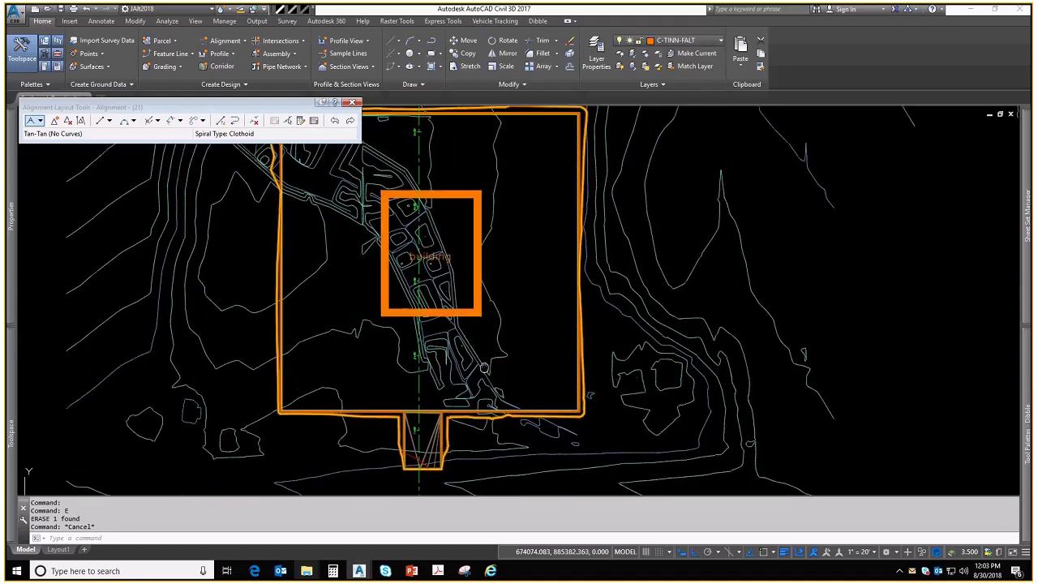
Draw a horizontal polyline across the driveway's south end, extending past both of its sides.
mouse_move(430, 444)
middle_mouse_down()
mouse_move(440, 407)
mouse_move(483, 352)
middle_mouse_up()
scroll(439, 408, "up", 5)
scroll(484, 352, "down", 3)
scroll(454, 377, "up", 3)
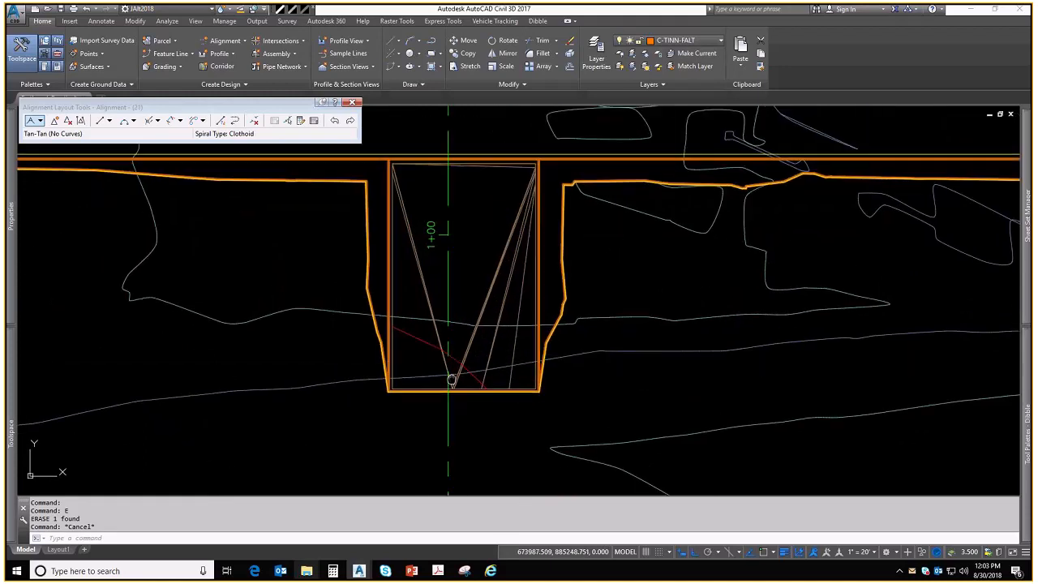
type("pl")
key("Return")
left_click(330, 385)
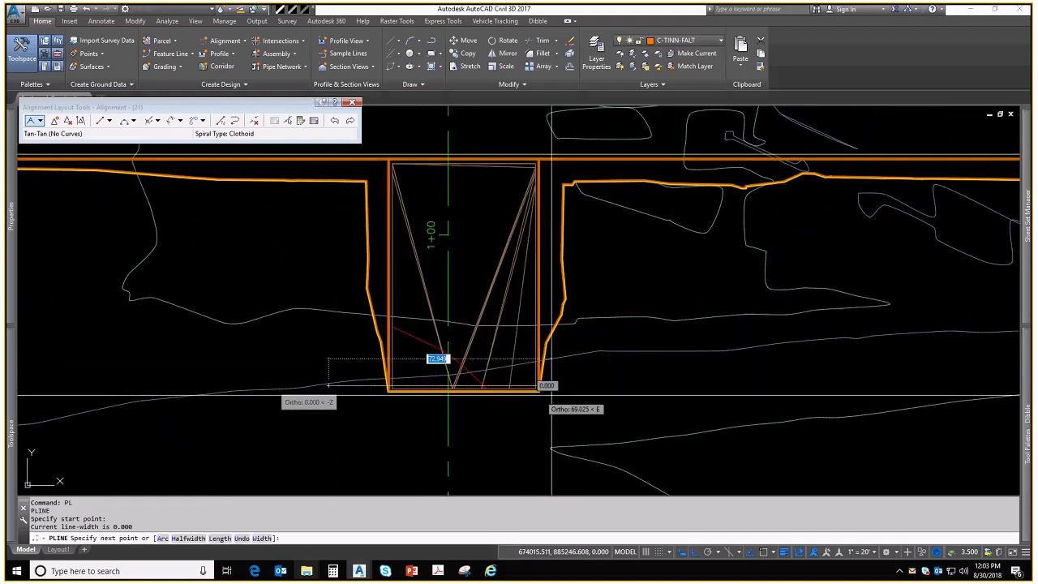
left_click(619, 391)
key("Escape")
middle_click_drag(581, 409, 574, 429)
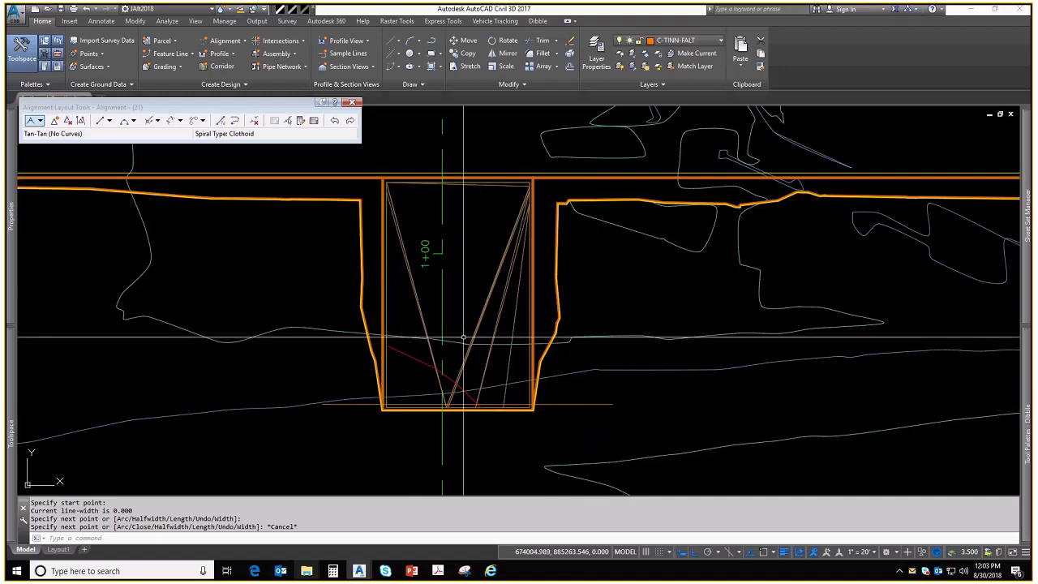
Draw a second horizontal polyline across the driveway just south of where it meets the pad.
key("Return")
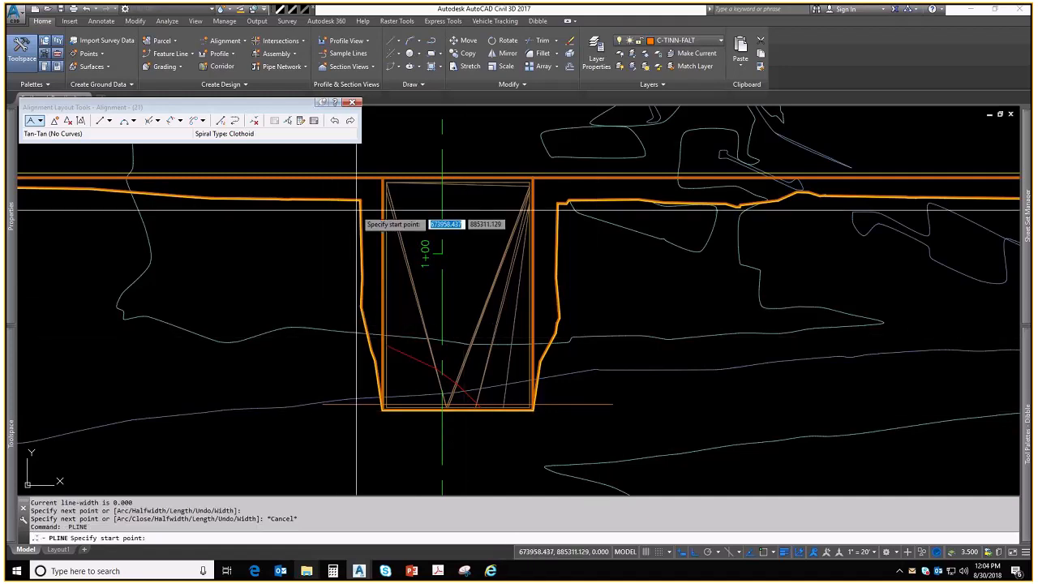
left_click(343, 204)
left_click(558, 201)
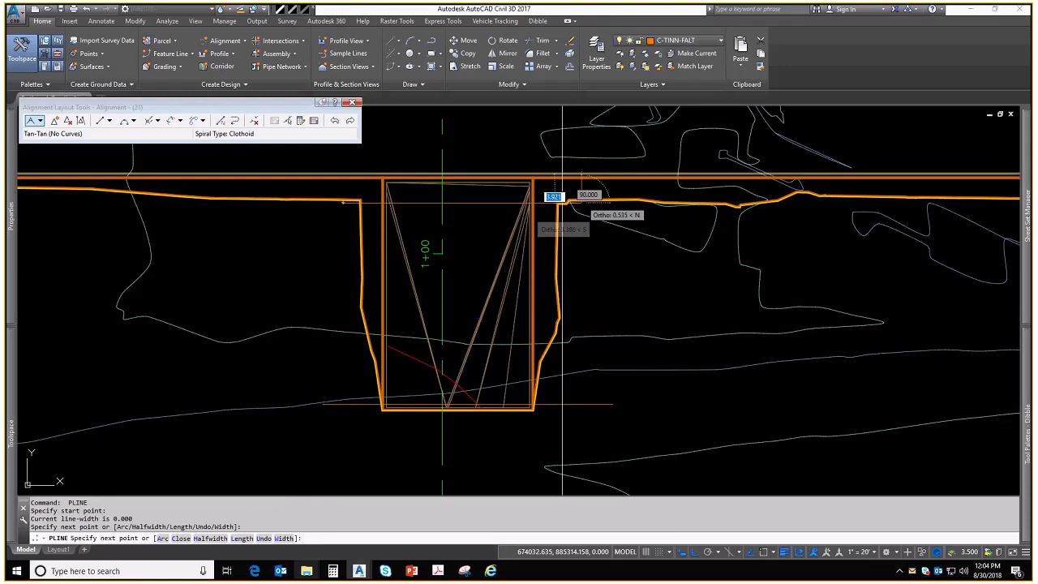
key("Return")
Draw a long horizontal polyline along the pad's south edge, extending past both of its corners.
key("Return")
scroll(329, 178, "down", 2)
middle_click_drag(328, 179, 367, 249)
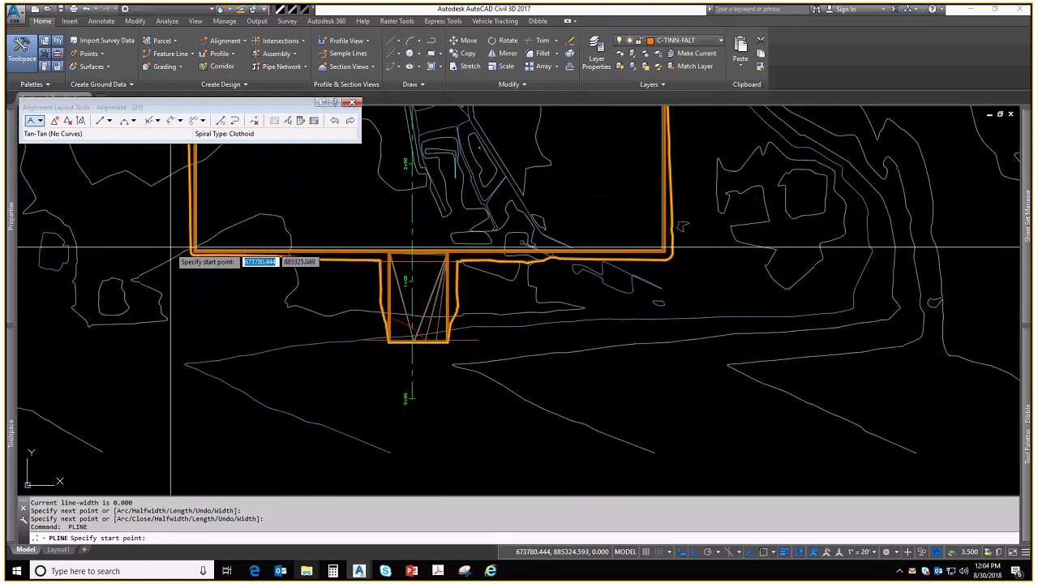
left_click(170, 247)
left_click(718, 276)
key("Escape")
key("Escape")
left_click(431, 260)
right_click(468, 336)
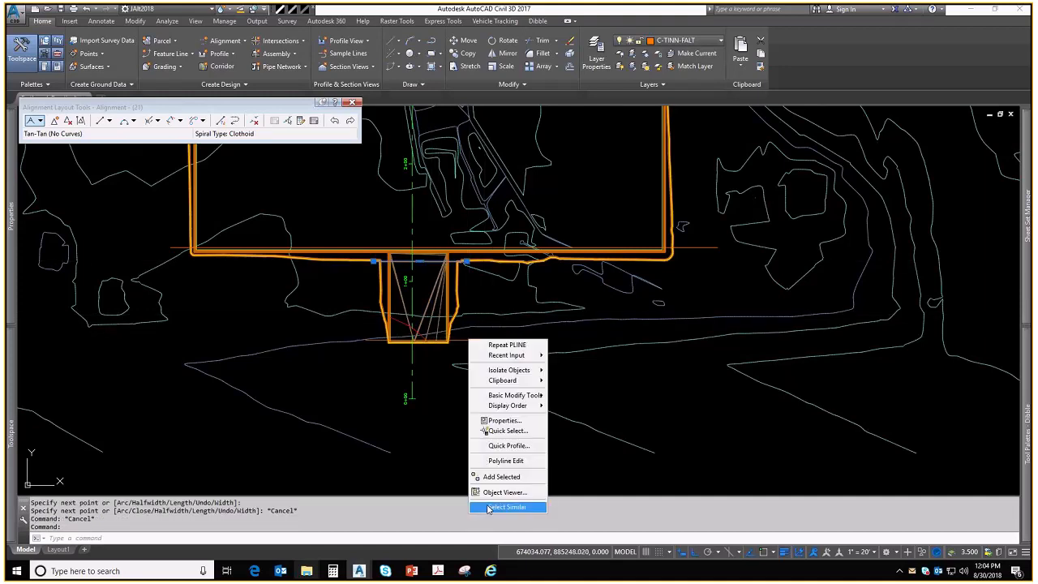
left_click(489, 507)
key("Escape")
key("Escape")
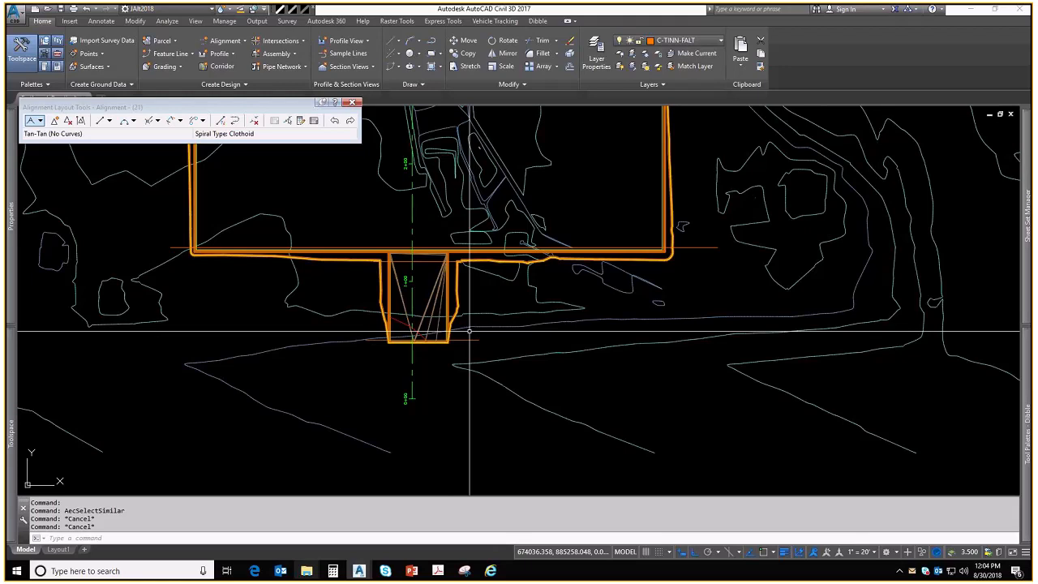
Set the color of the three horizontal polylines to ByBlock.
left_click(468, 339)
left_click(454, 261)
left_click(694, 247)
mouse_move(11, 215)
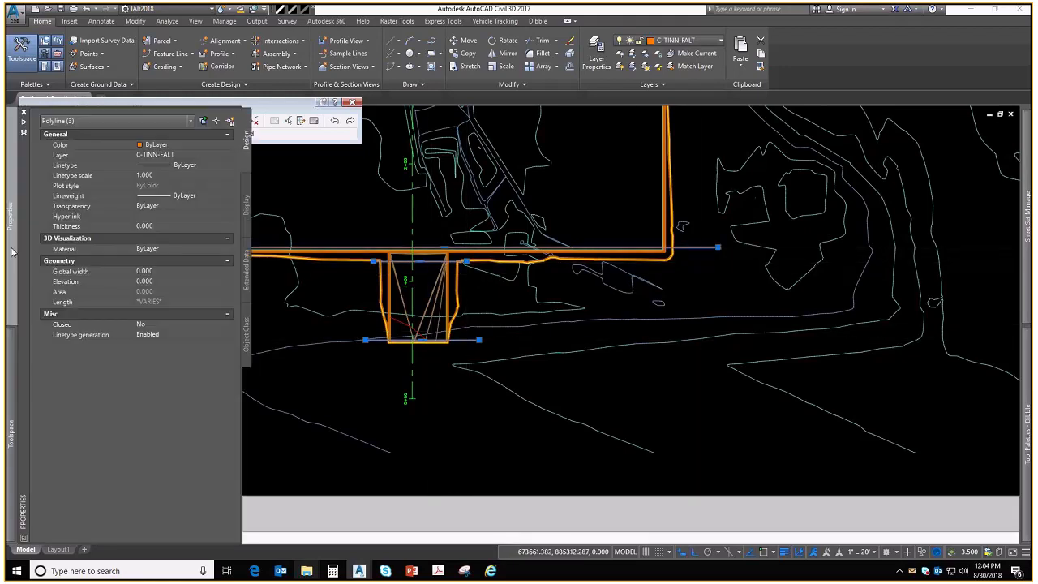
left_click(169, 146)
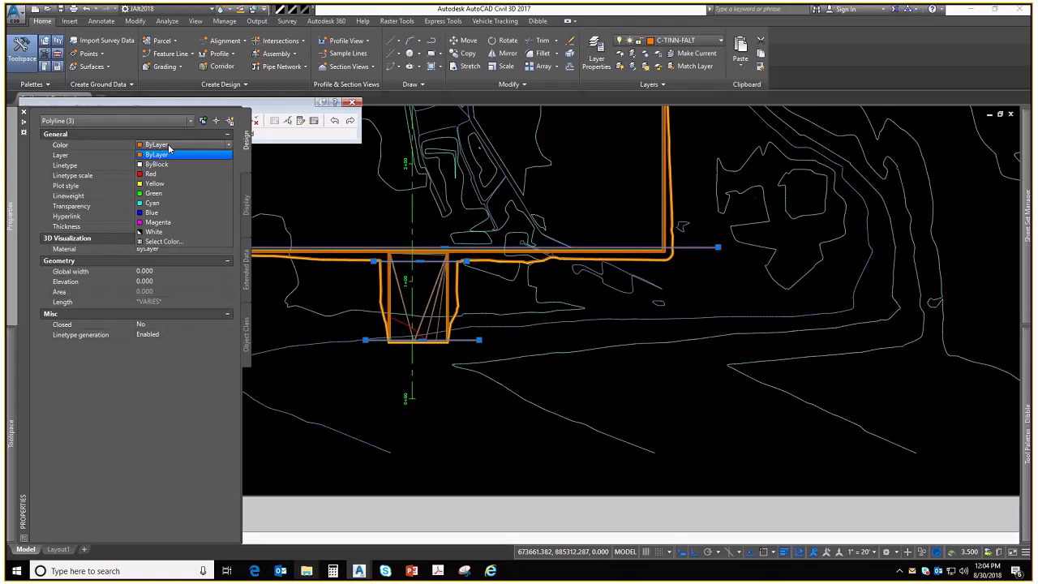
left_click(158, 164)
Set the global width of the three horizontal polylines to 2 and clear the selection.
mouse_move(8, 215)
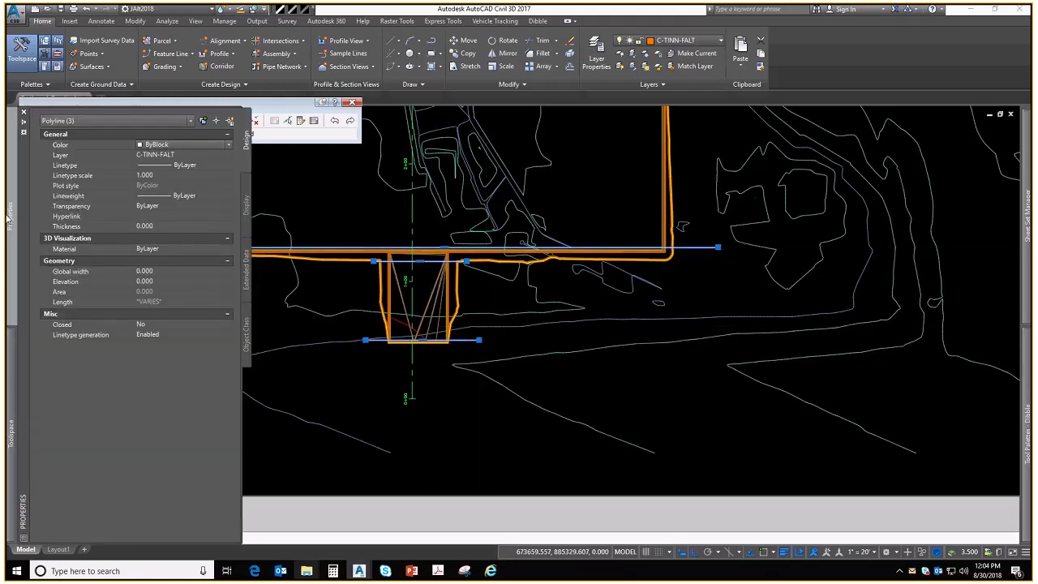
left_click(152, 263)
type("2")
key("Return")
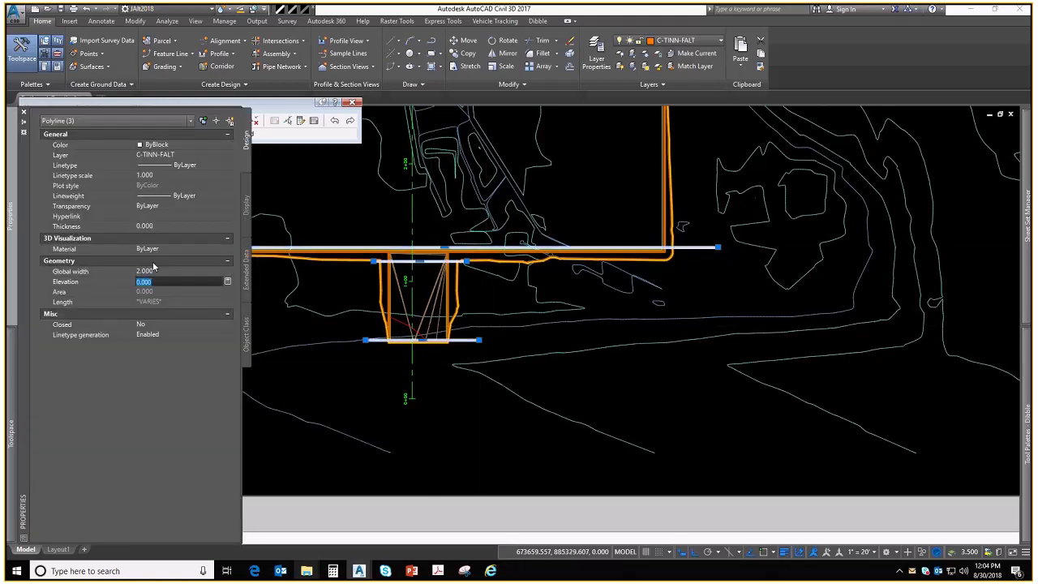
key("Escape")
key("Escape")
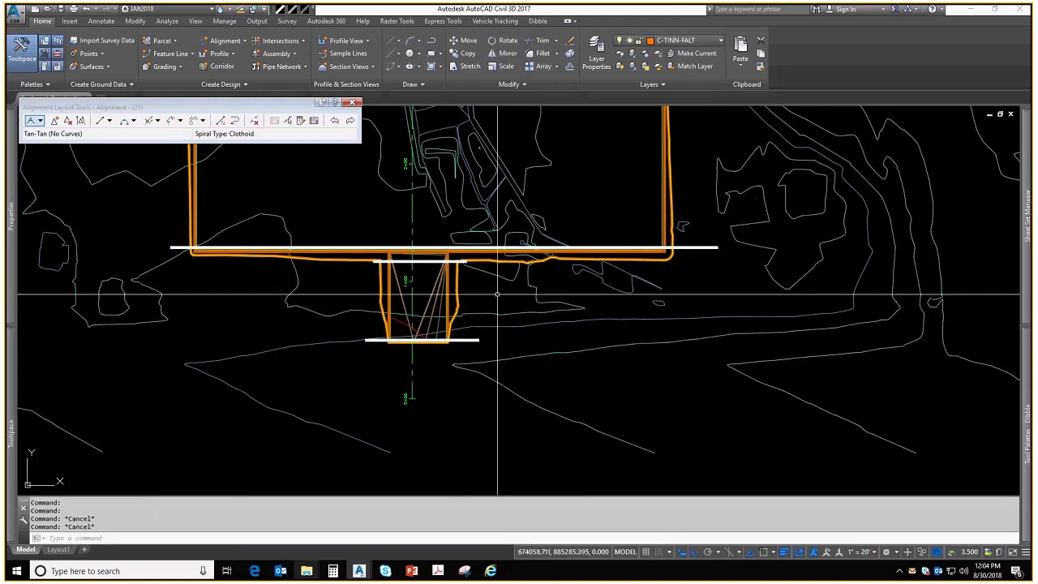
Copy the long pad-edge polyline north about 120 and about 137, placing the copies just outside and just inside the building's south wall.
left_click(684, 248)
middle_click_drag(684, 328, 679, 354)
type("cc")
key("Return")
middle_click_drag(608, 329, 608, 355)
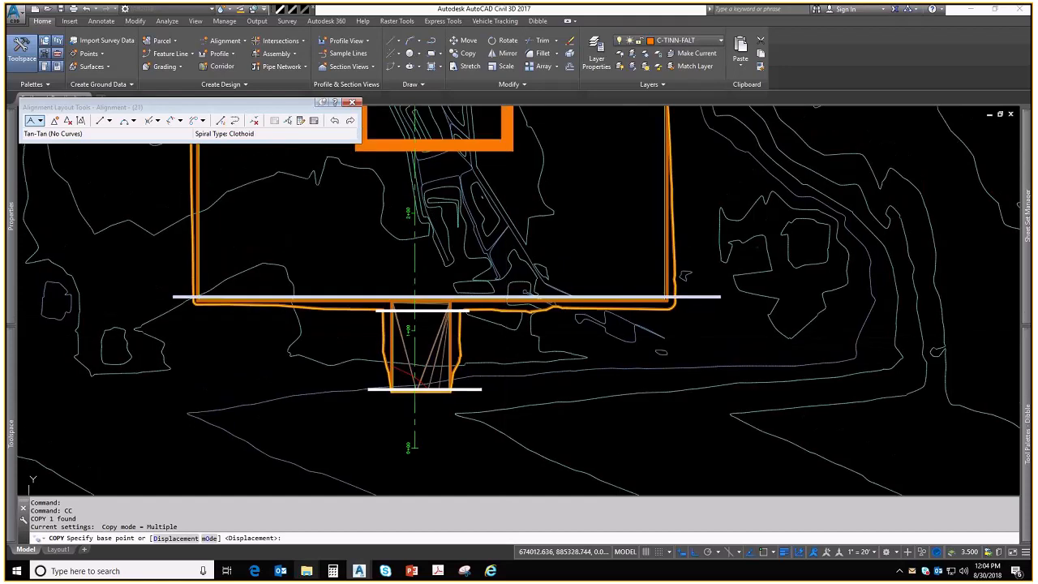
scroll(430, 314, "up", 3)
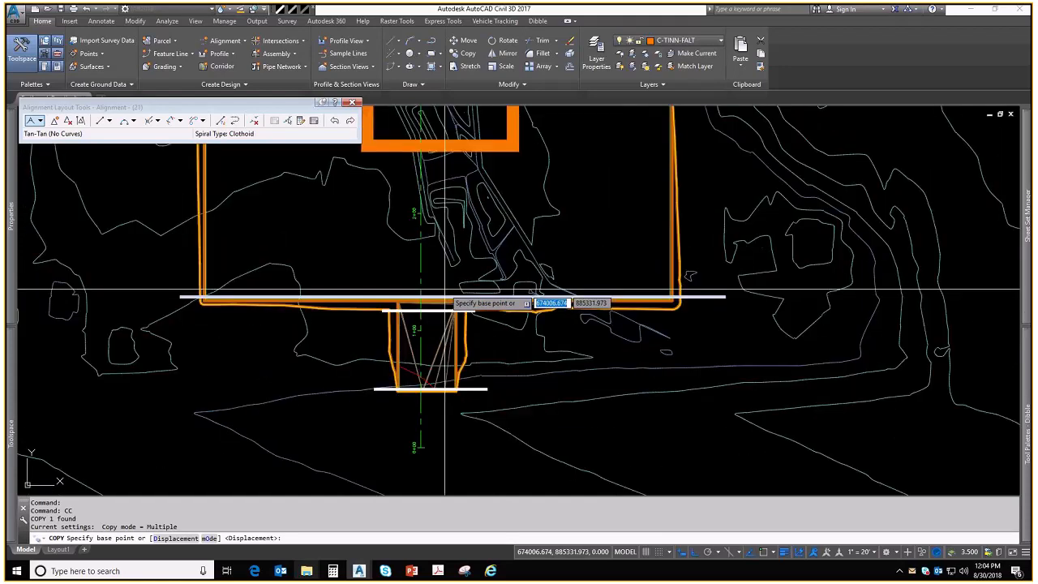
left_click(430, 310)
scroll(428, 302, "down", 2)
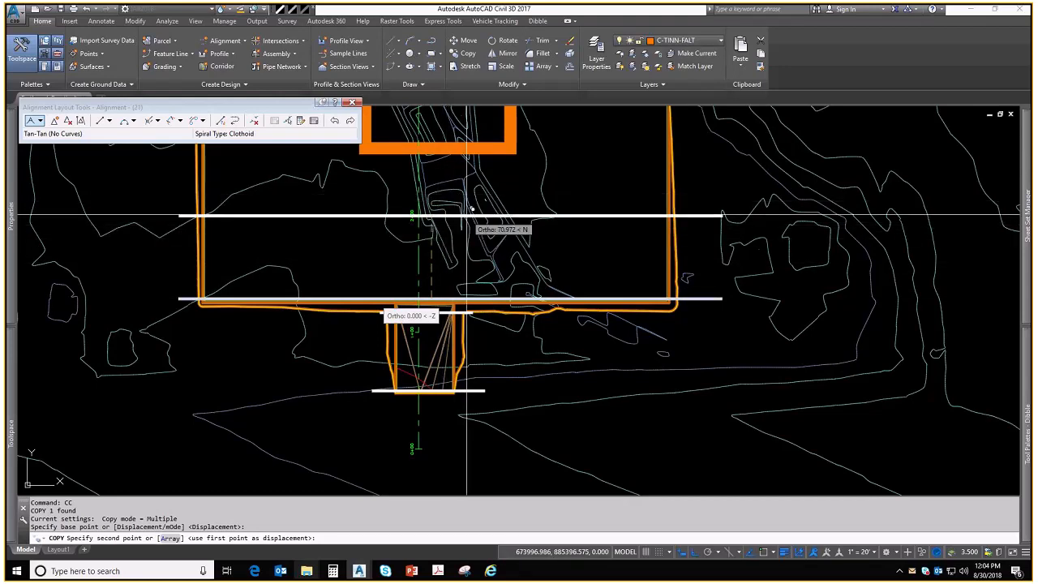
middle_click_drag(472, 208, 488, 305)
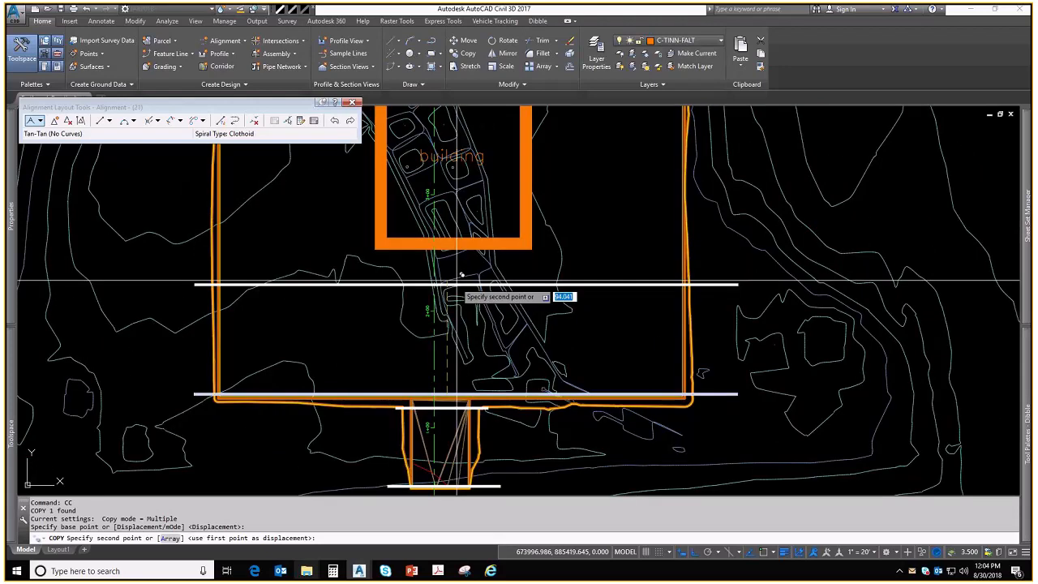
scroll(461, 275, "up", 2)
left_click(464, 245)
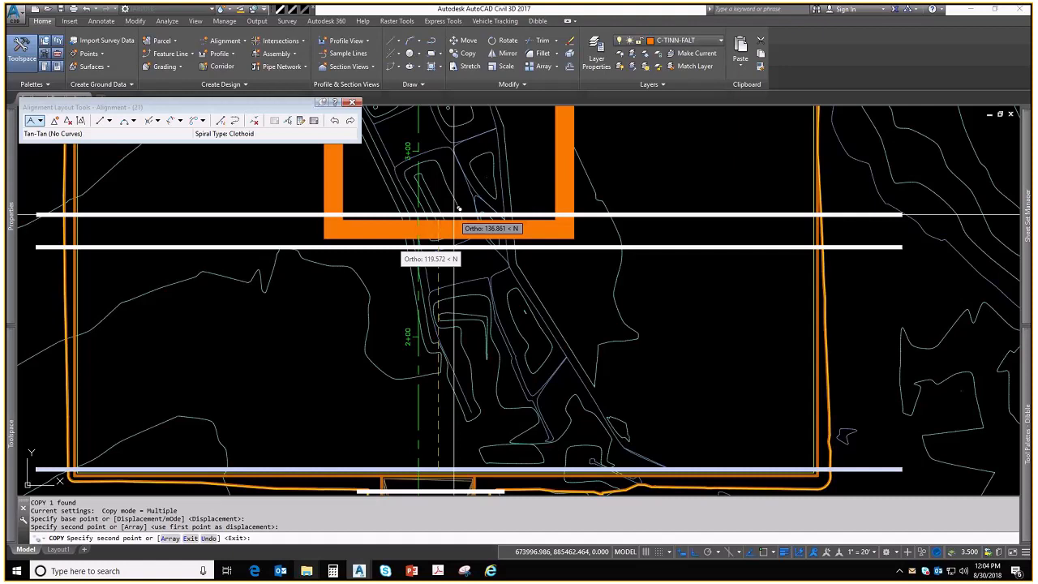
left_click(454, 215)
scroll(430, 265, "down", 2)
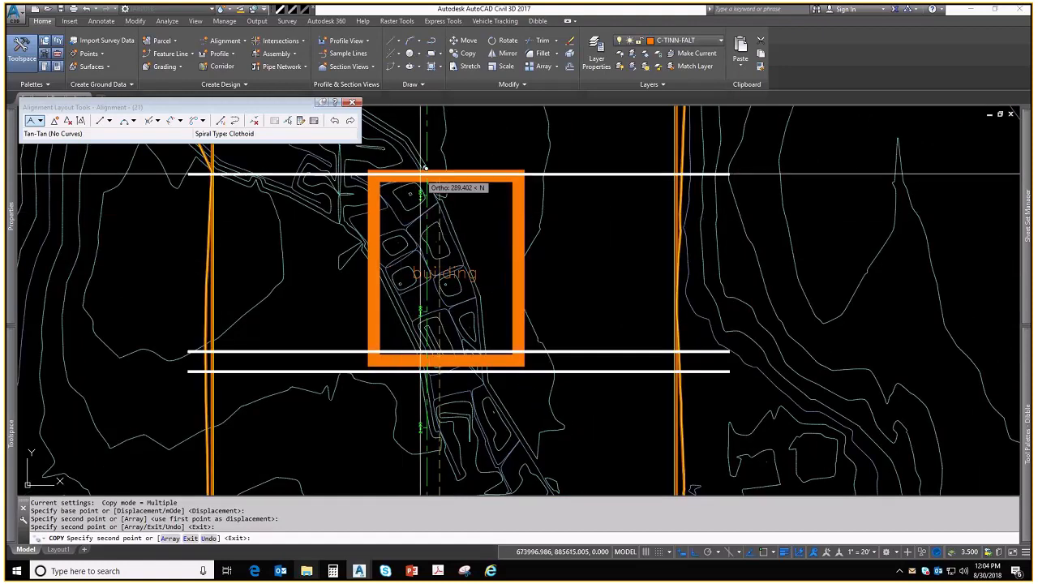
Copy the white cross-section line to midway between the building's south wall and the pad's south edge.
middle_click_drag(464, 338, 467, 324)
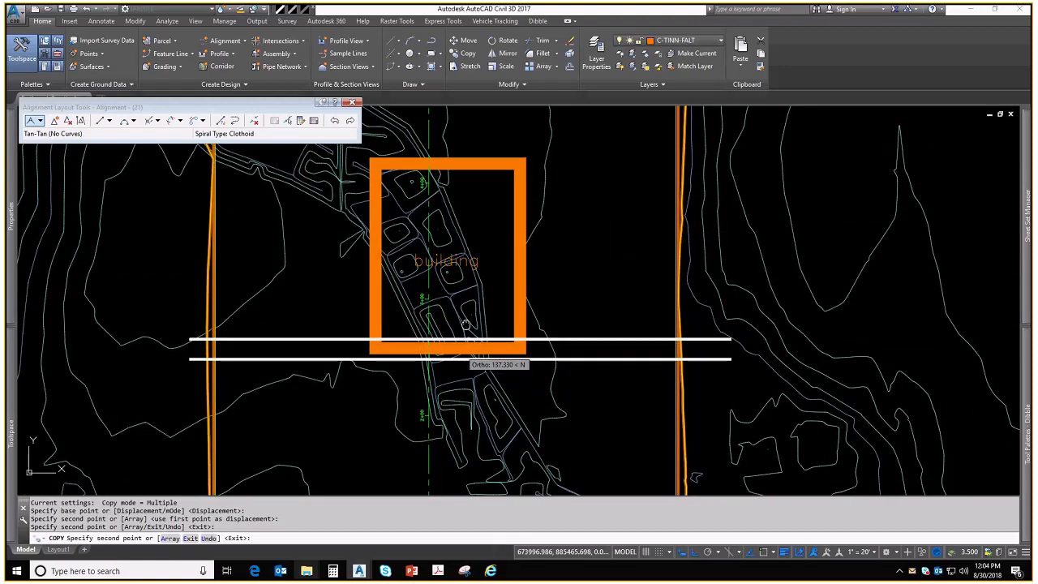
scroll(397, 390, "up", 4)
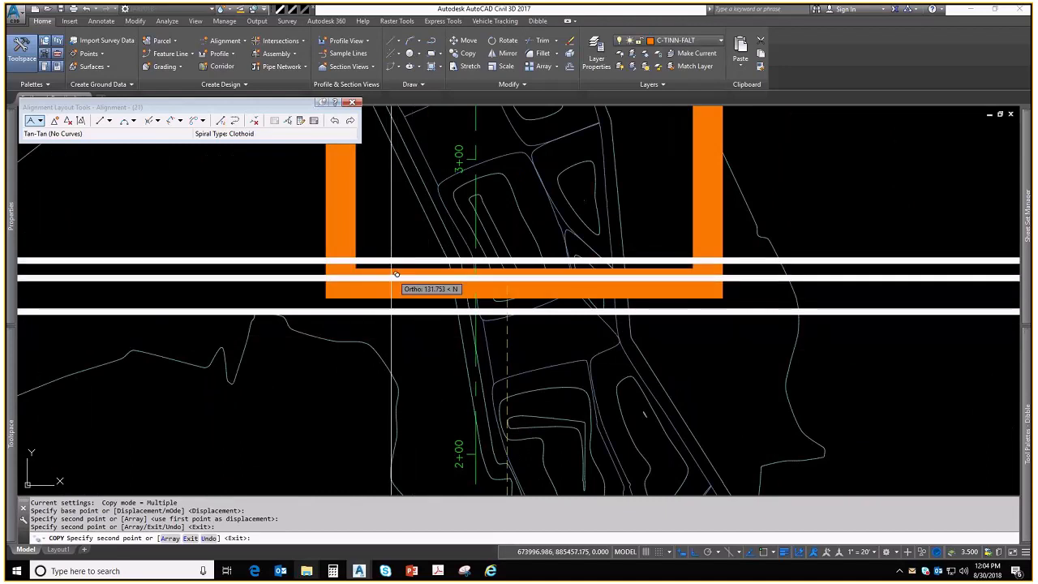
middle_click_drag(413, 265, 485, 123)
scroll(596, 201, "down", 1)
mouse_move(596, 200)
middle_mouse_down()
mouse_move(525, 264)
mouse_move(500, 218)
mouse_move(497, 338)
middle_mouse_up()
scroll(501, 218, "down", 1)
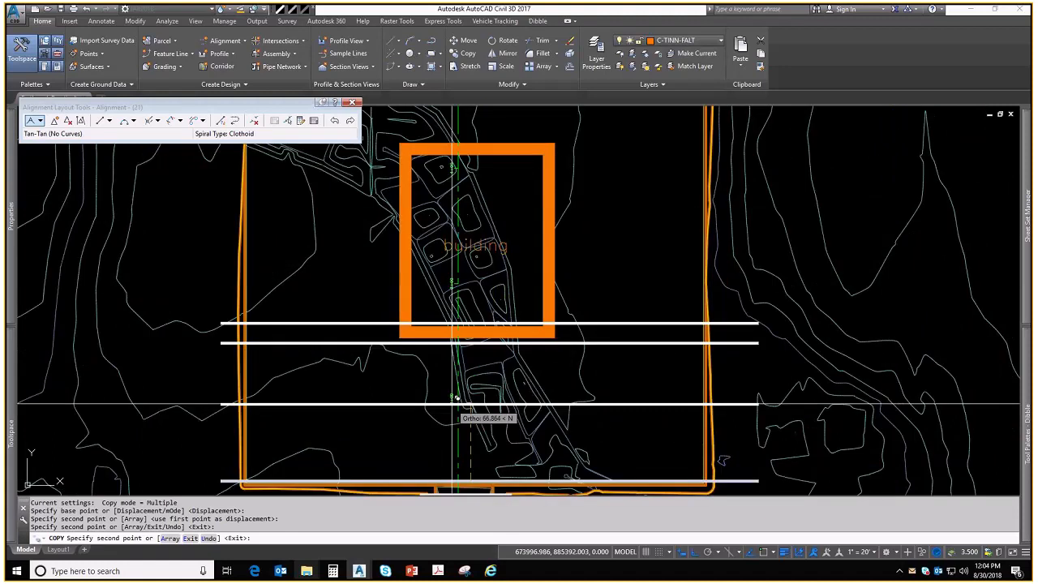
middle_click_drag(457, 406, 467, 334)
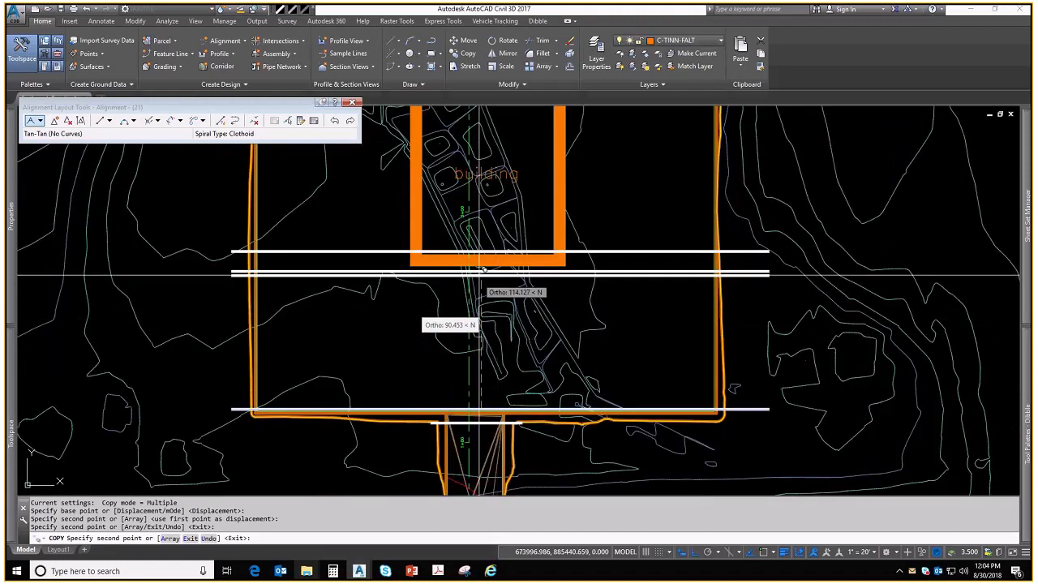
left_click(473, 265)
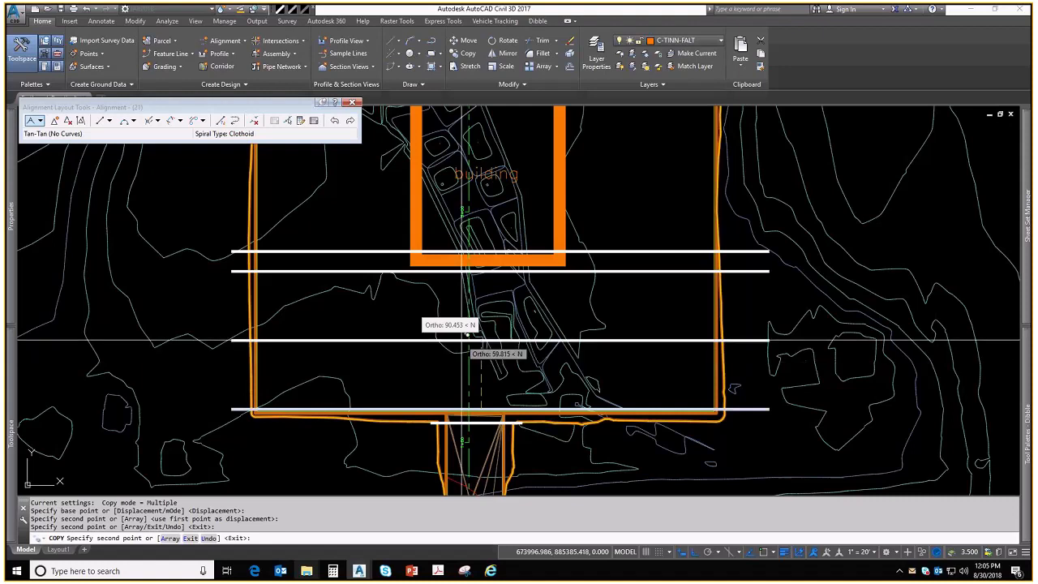
left_click(461, 340)
Copy the section line to both sides of the building's north wall and to the pad's north edge and its outer boundary.
middle_click_drag(537, 204, 512, 369)
left_click(459, 252)
middle_click_drag(455, 211, 438, 339)
left_click(438, 345)
left_click(430, 234)
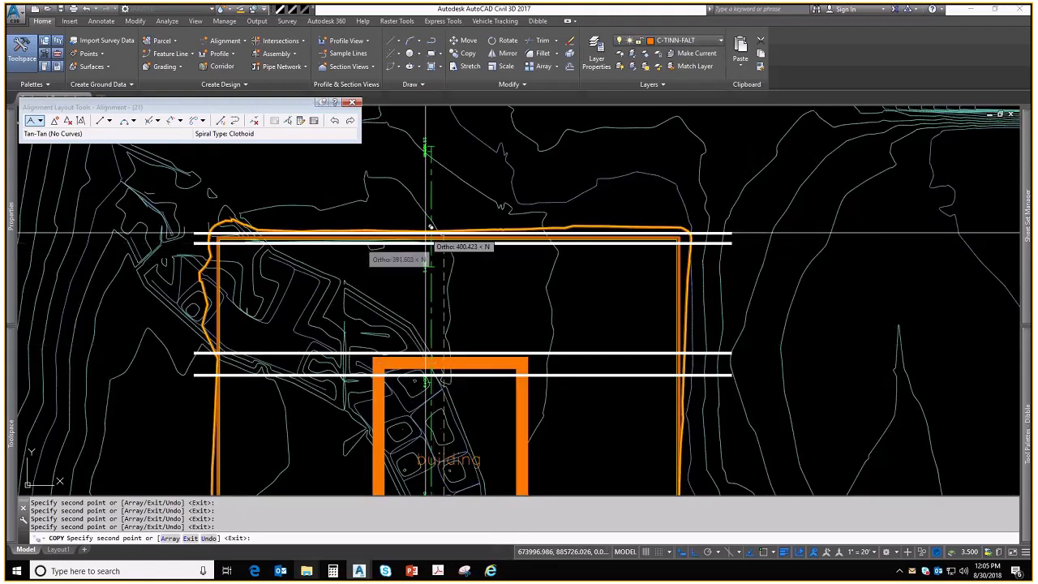
scroll(431, 227, "up", 2)
scroll(431, 220, "up", 2)
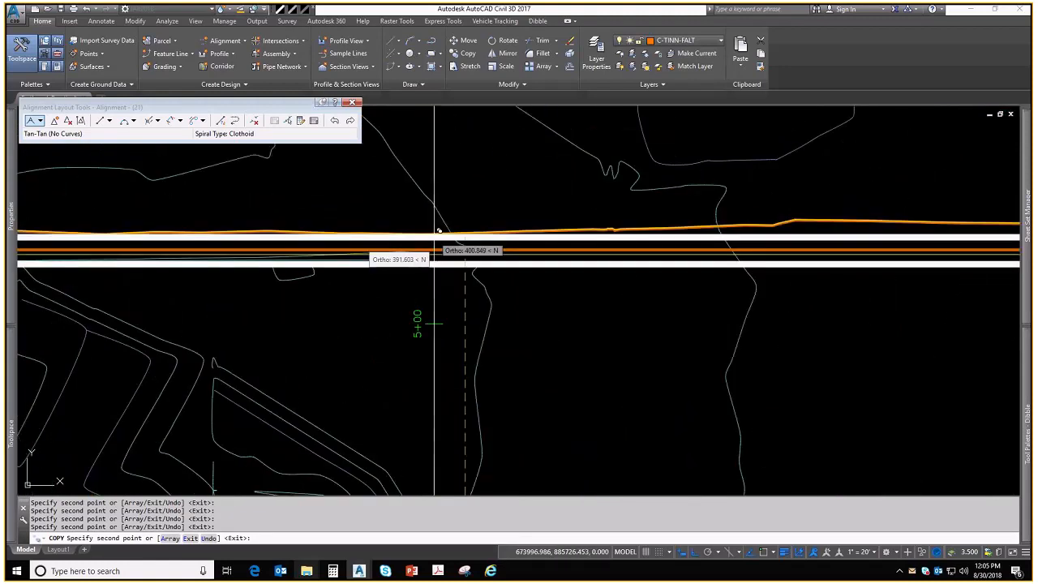
scroll(662, 280, "down", 5)
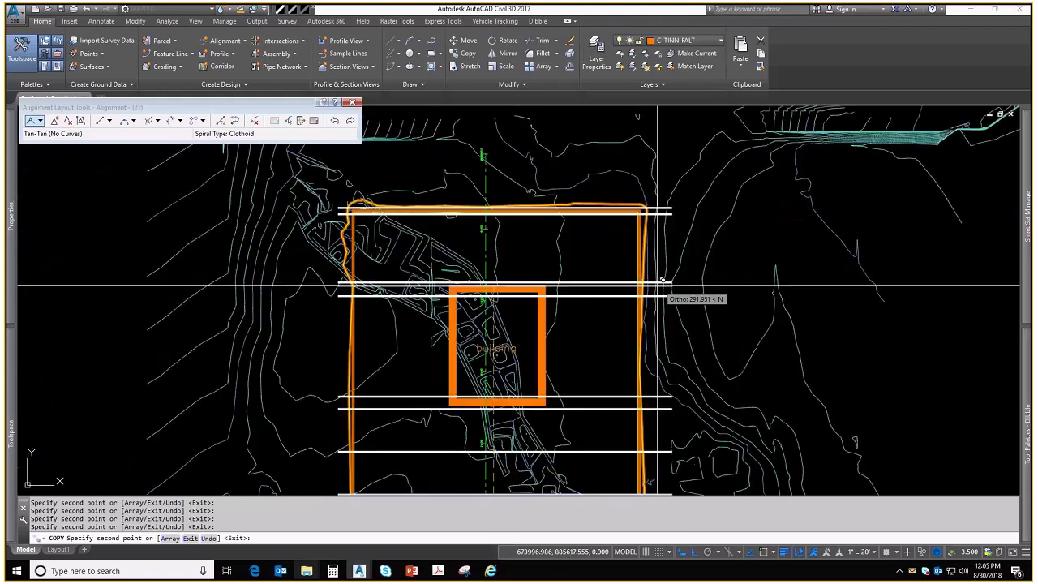
Copy the section line midway between the building and the pad's north edge, and once across the middle of the building.
middle_click_drag(657, 285, 657, 270)
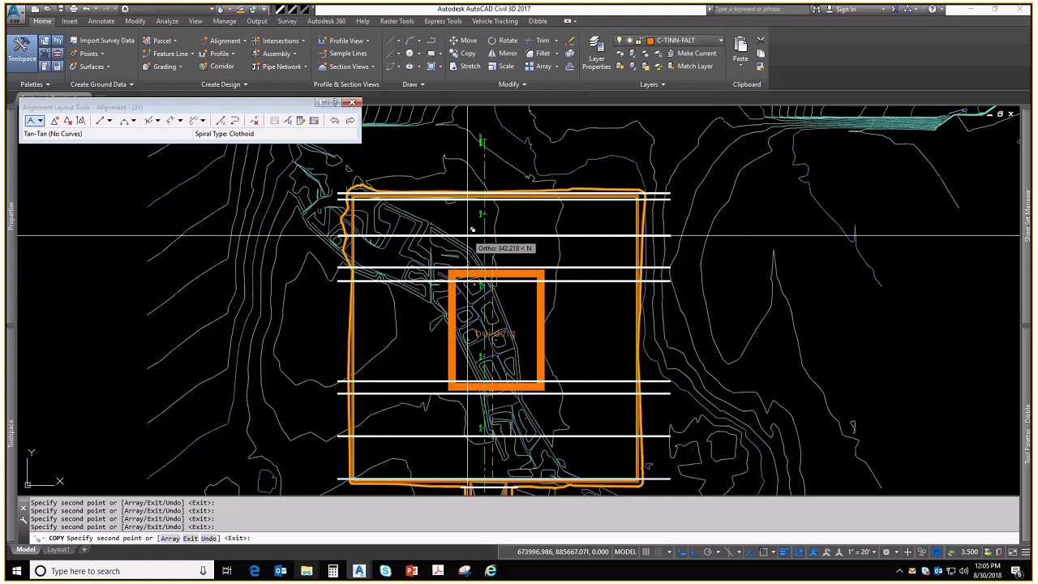
left_click(473, 233)
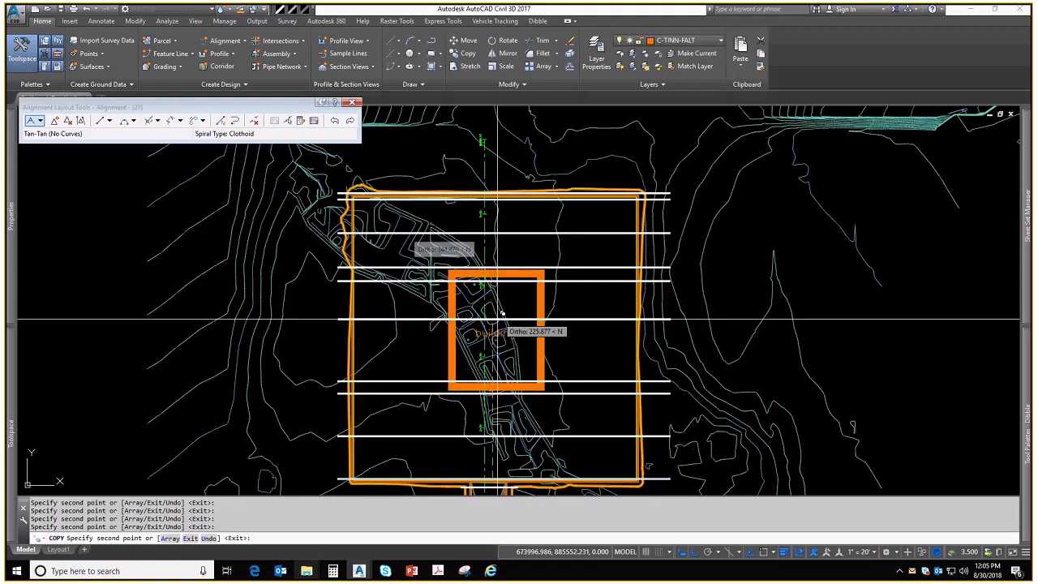
left_click(497, 326)
key("Escape")
key("Escape")
Examine the layout of the section lines along the alignment, from the pad's north edge to the southern connector.
middle_click_drag(667, 384, 636, 349)
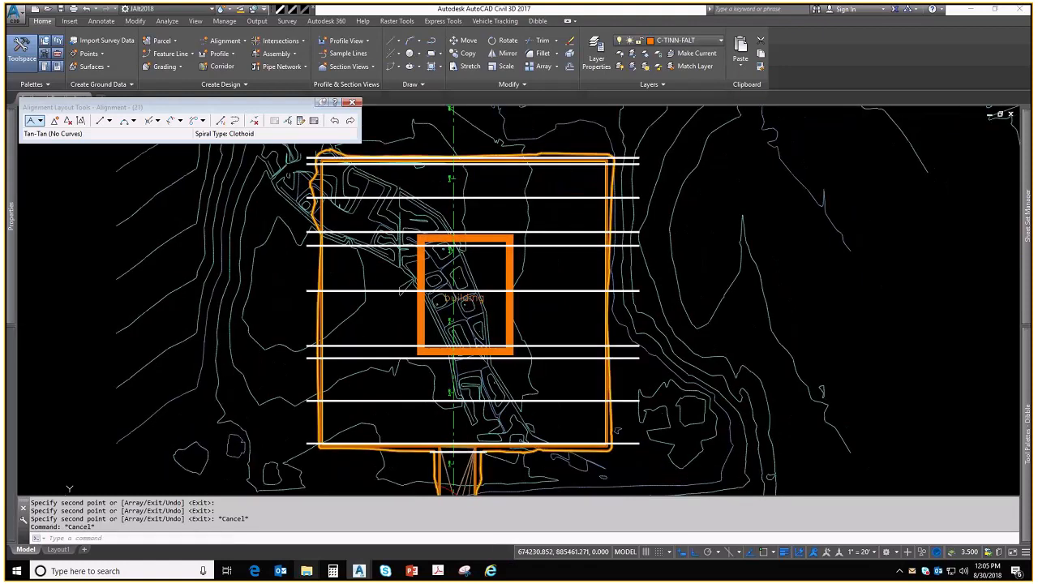
scroll(477, 294, "down", 1)
mouse_move(477, 294)
middle_mouse_down()
mouse_move(444, 283)
mouse_move(460, 301)
middle_mouse_up()
scroll(430, 158, "up", 3)
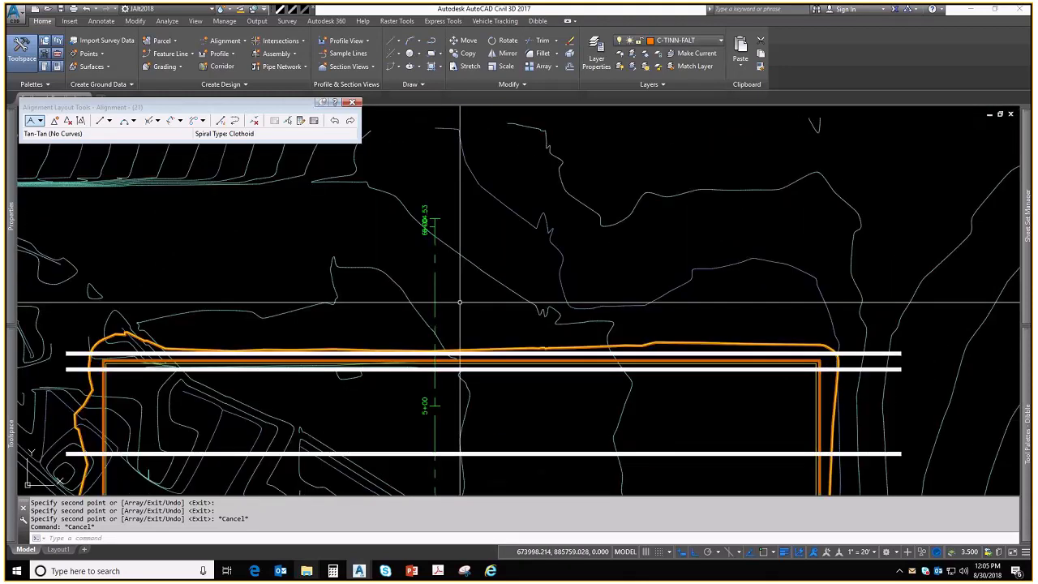
scroll(460, 301, "down", 1)
middle_click_drag(487, 353, 486, 238)
scroll(487, 238, "down", 2)
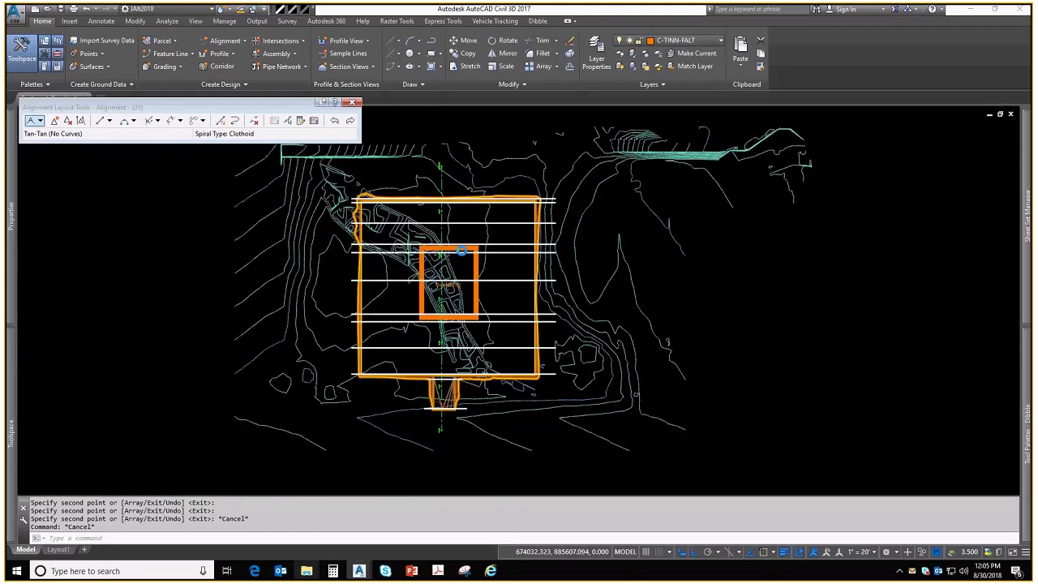
scroll(461, 251, "up", 1)
middle_click_drag(465, 254, 433, 199)
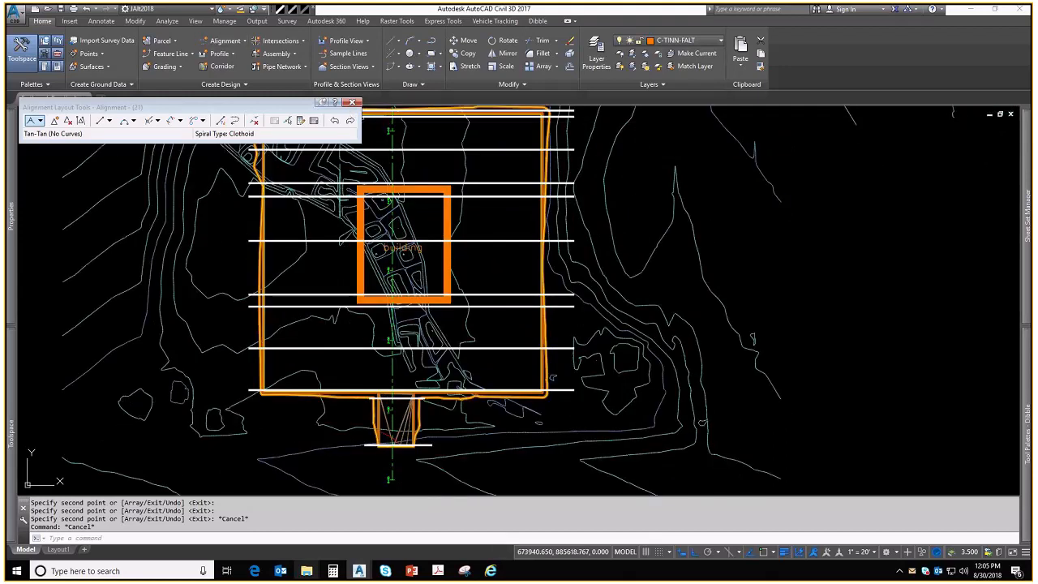
middle_click_drag(360, 185, 363, 225)
key("Escape")
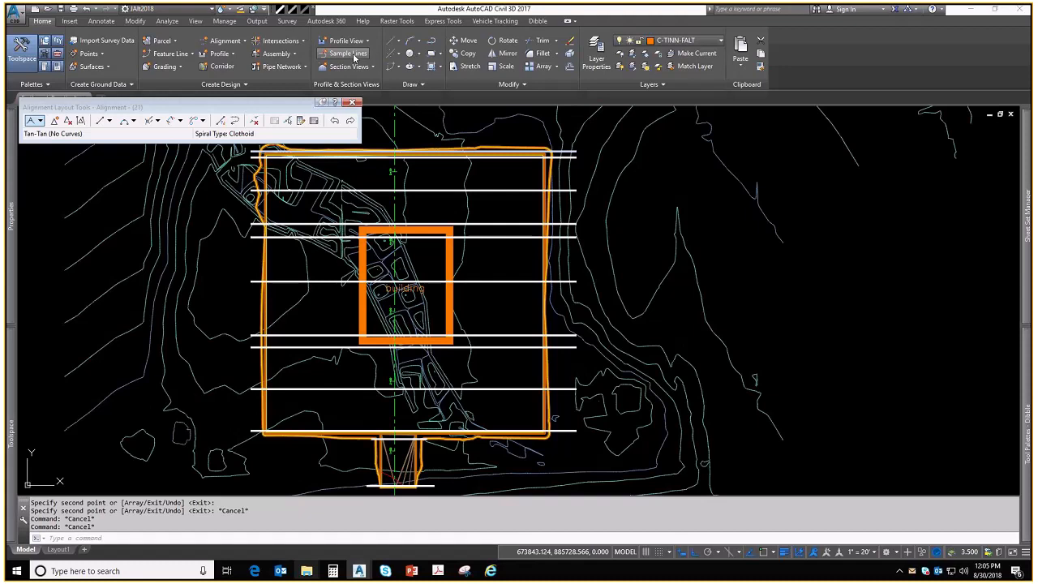
Start a sample line group on Alignment - (21) with the Cross Section Line style and Arrows & Names labels.
left_click(344, 54)
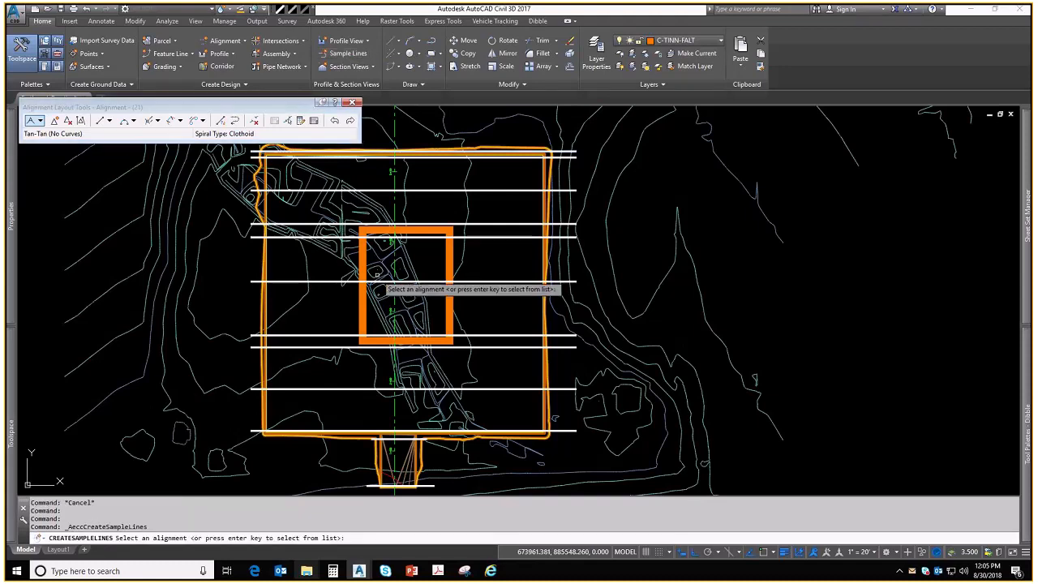
middle_click_drag(408, 315, 406, 303)
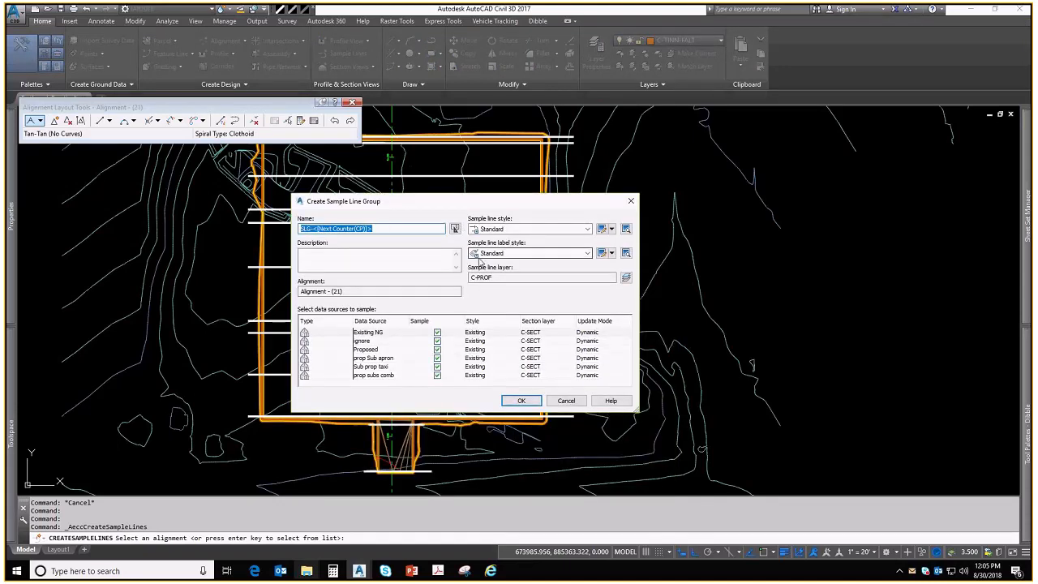
left_click(527, 229)
left_click(503, 239)
left_click(527, 253)
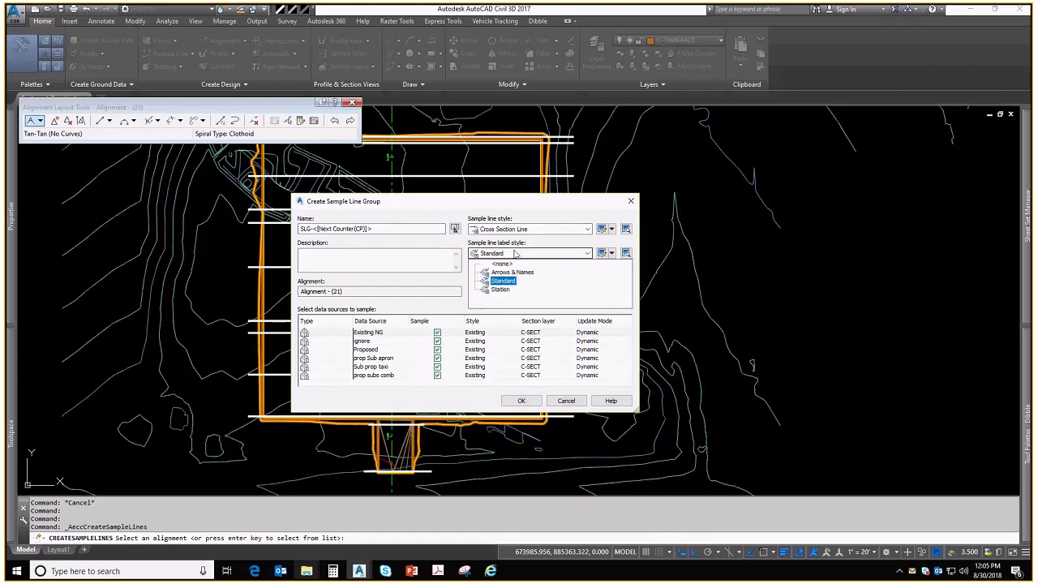
left_click(506, 275)
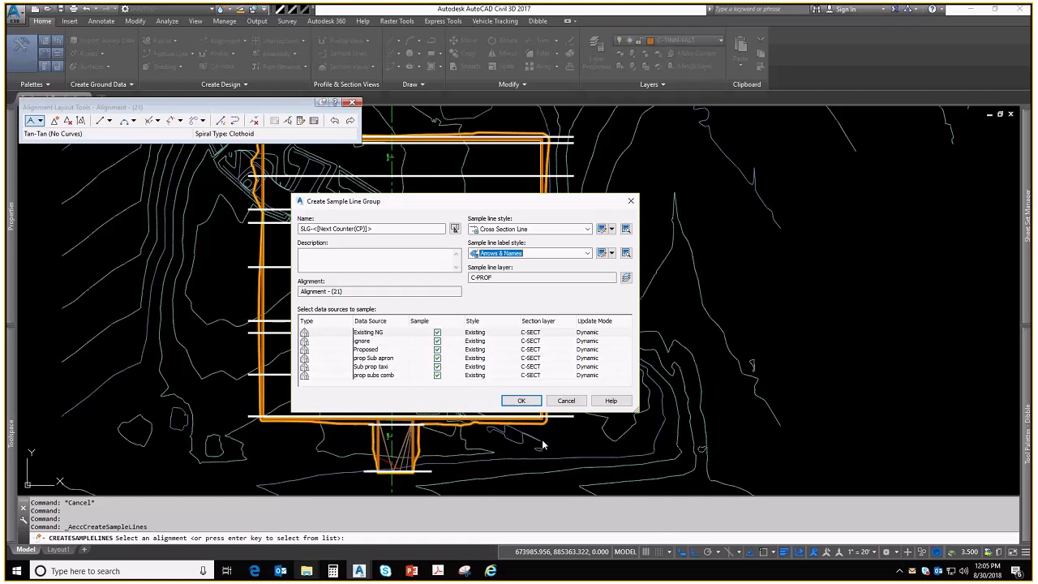
Exclude the ignore surface from sampling and set the Proposed surface's section style to Proposed.
left_click(437, 341)
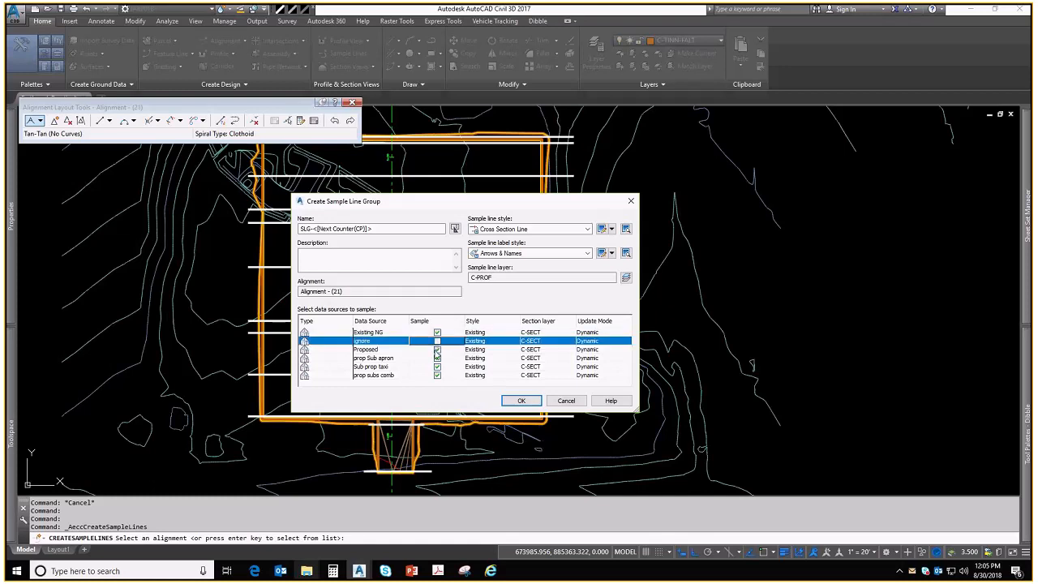
left_click(496, 350)
left_click(769, 309)
left_click(762, 327)
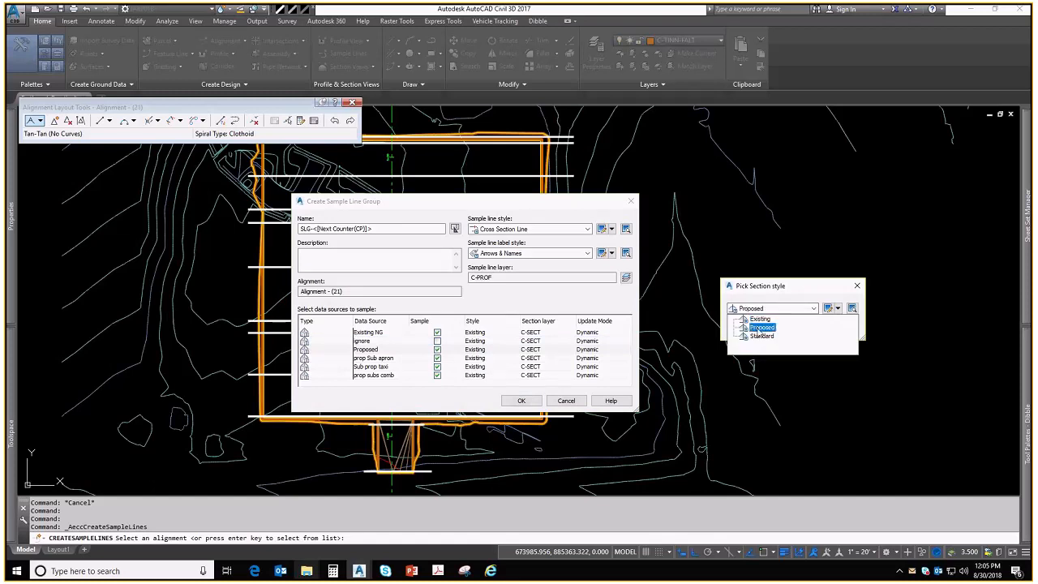
left_click(751, 328)
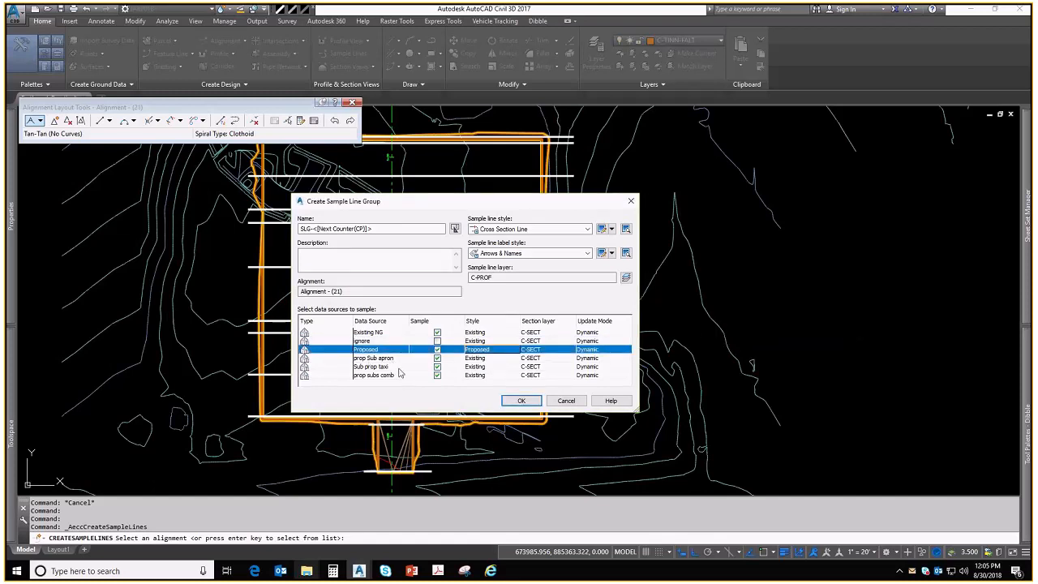
Exclude Sub prop taxi and prop Sub apron, set prop subs comb to the Proposed section style, and accept the group settings.
left_click(437, 368)
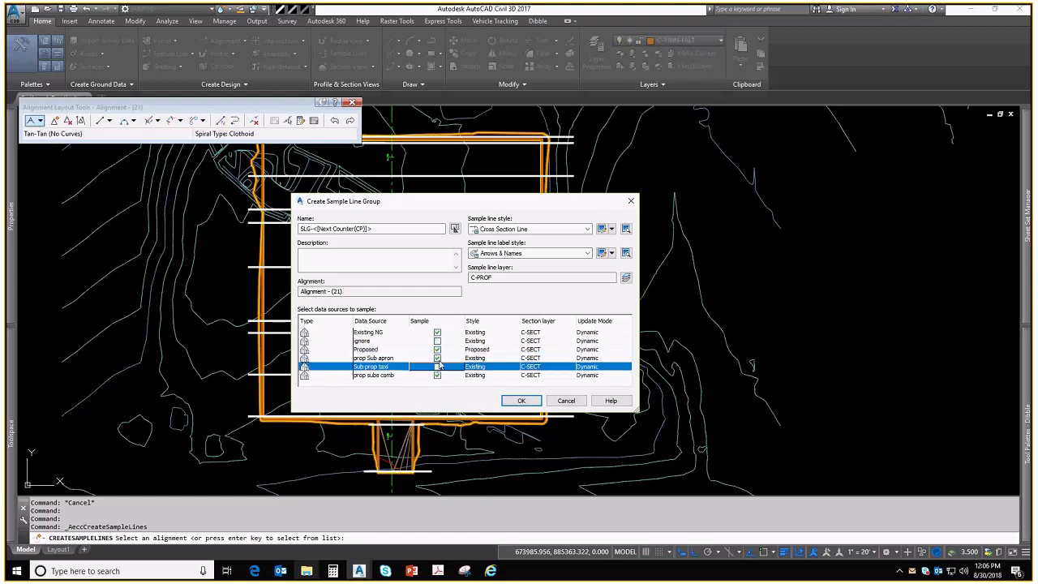
left_click(437, 359)
left_click(474, 376)
left_click(752, 309)
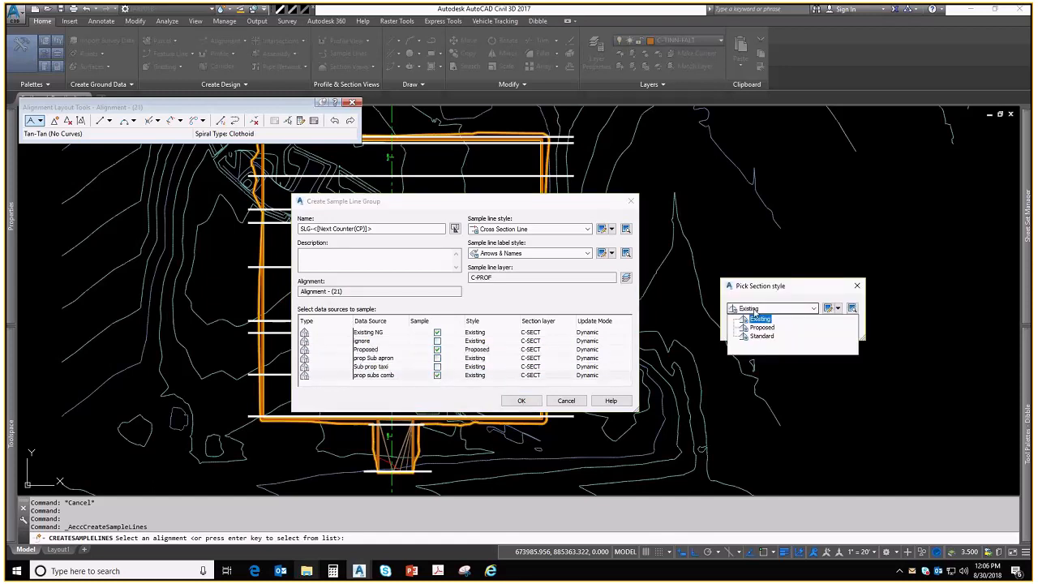
left_click(762, 326)
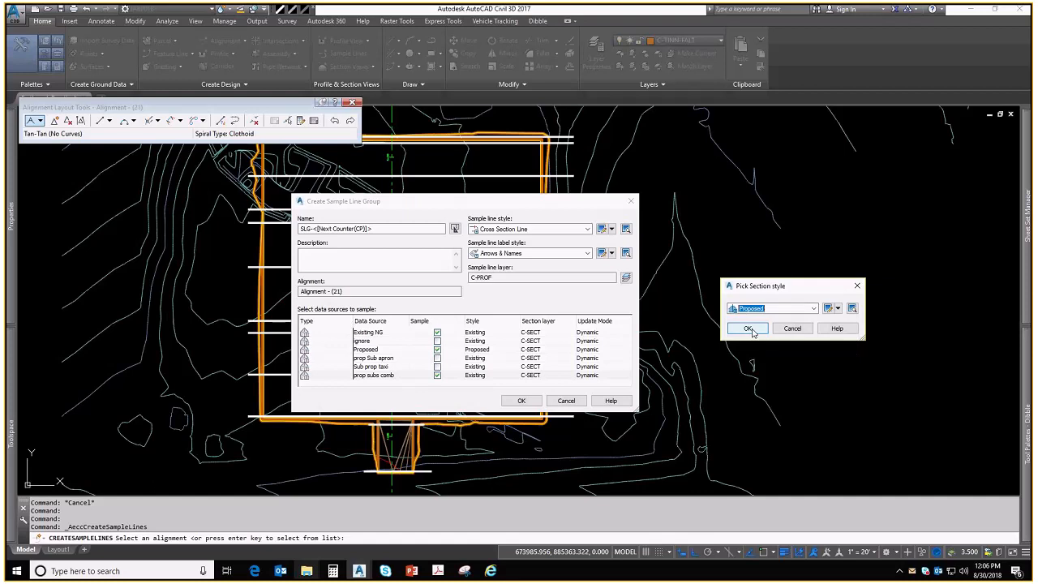
left_click(748, 330)
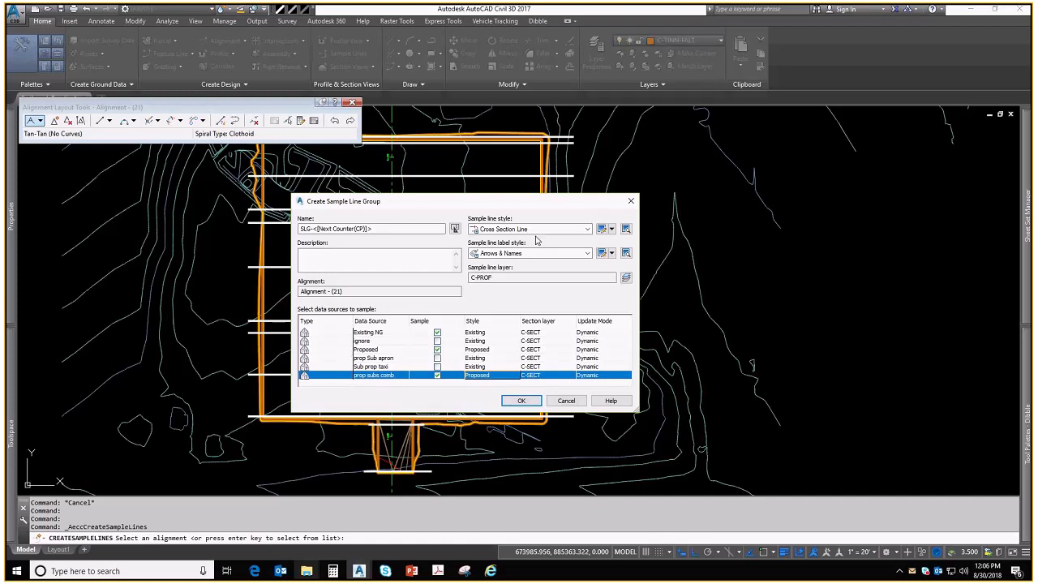
left_click(522, 401)
Place sample lines with 30' left and right swaths at the connector's south and north ends and the pad's south edge.
middle_click_drag(392, 390, 390, 377)
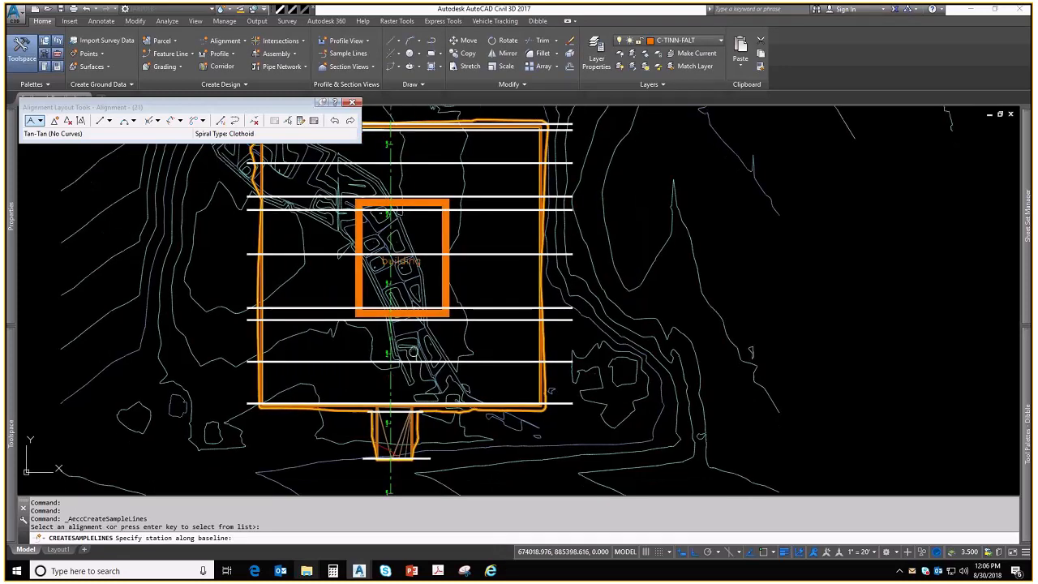
scroll(385, 457, "up", 4)
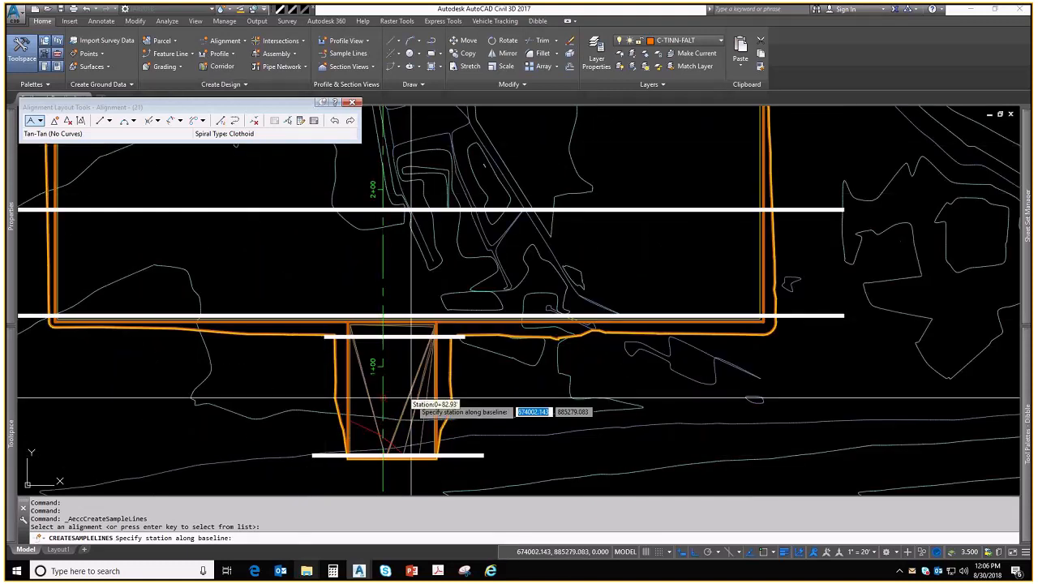
left_click(382, 458)
key("Return")
key("Return")
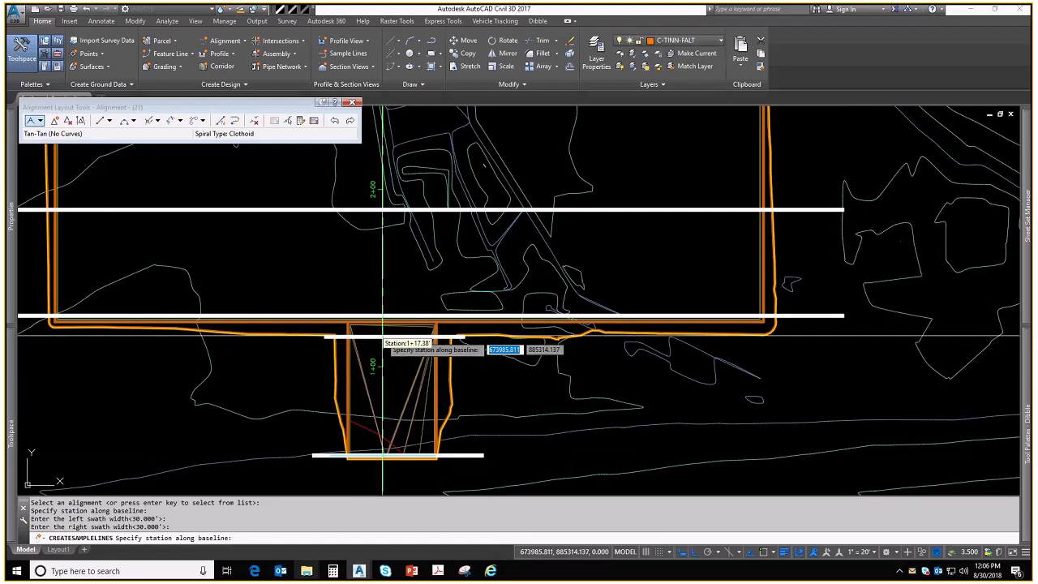
left_click(386, 339)
key("Return")
key("Return")
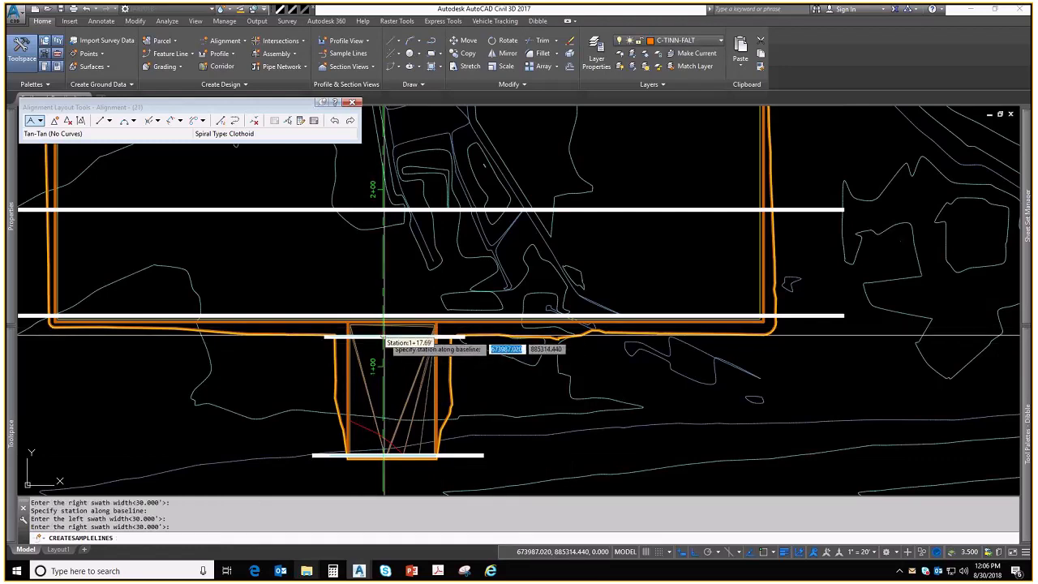
left_click(384, 317)
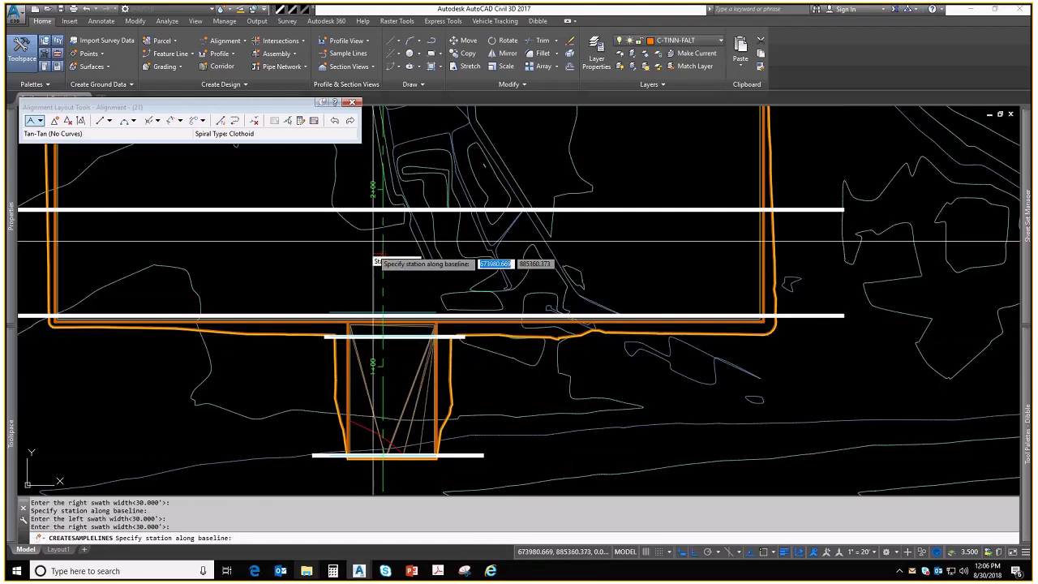
key("Return")
key("Return")
Add sample lines with 30' swaths at the line midway to the building and at both lines by its south wall, ending the command.
middle_click_drag(386, 213, 408, 359)
left_click(410, 260)
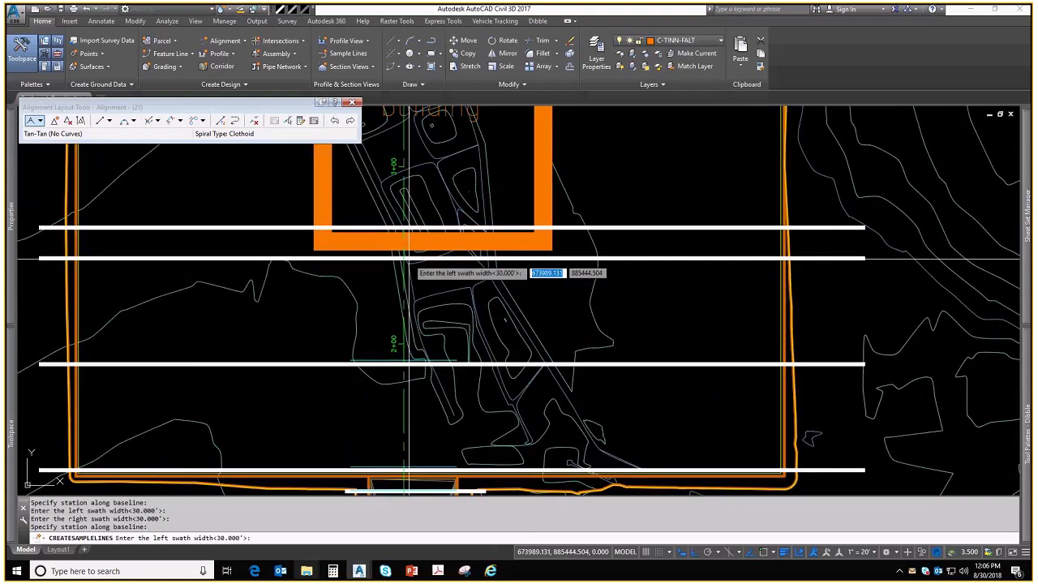
key("Return")
key("Return")
left_click(398, 228)
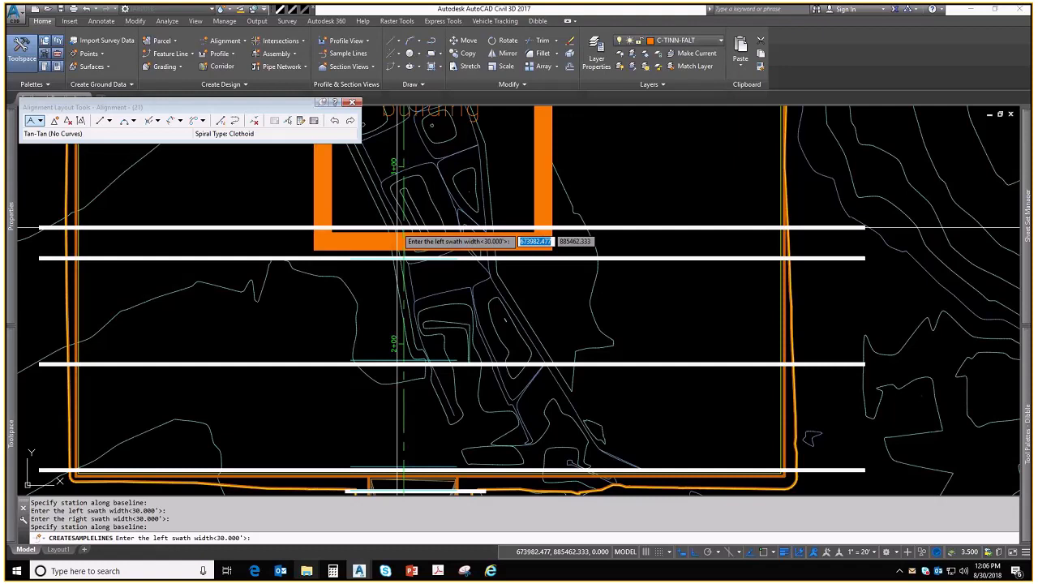
key("Return")
key("Return")
scroll(397, 227, "down", 1)
middle_click_drag(401, 136, 397, 383)
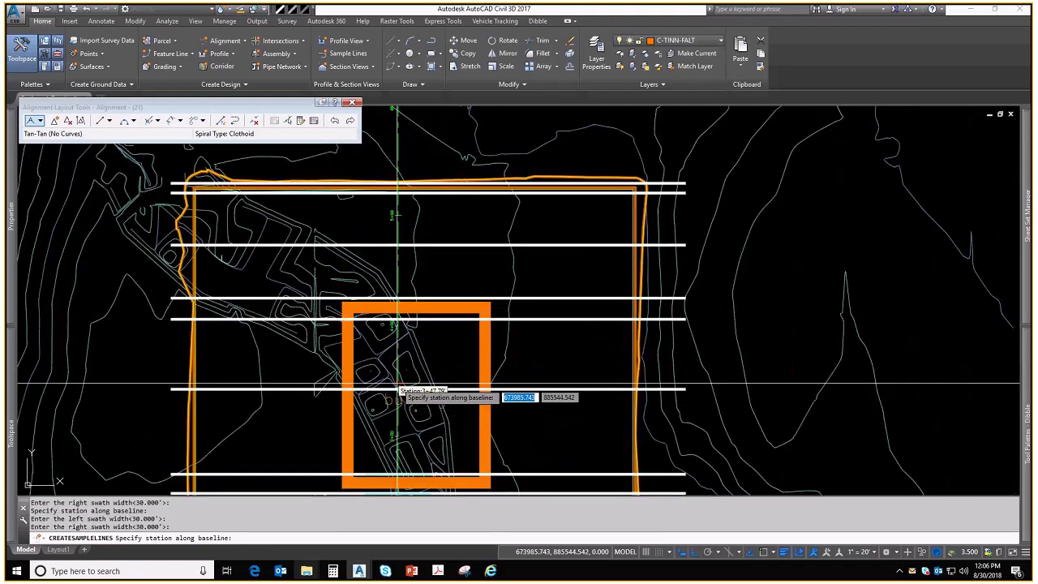
key("Escape")
key("Escape")
middle_click_drag(420, 486, 440, 251)
scroll(440, 251, "up", 1)
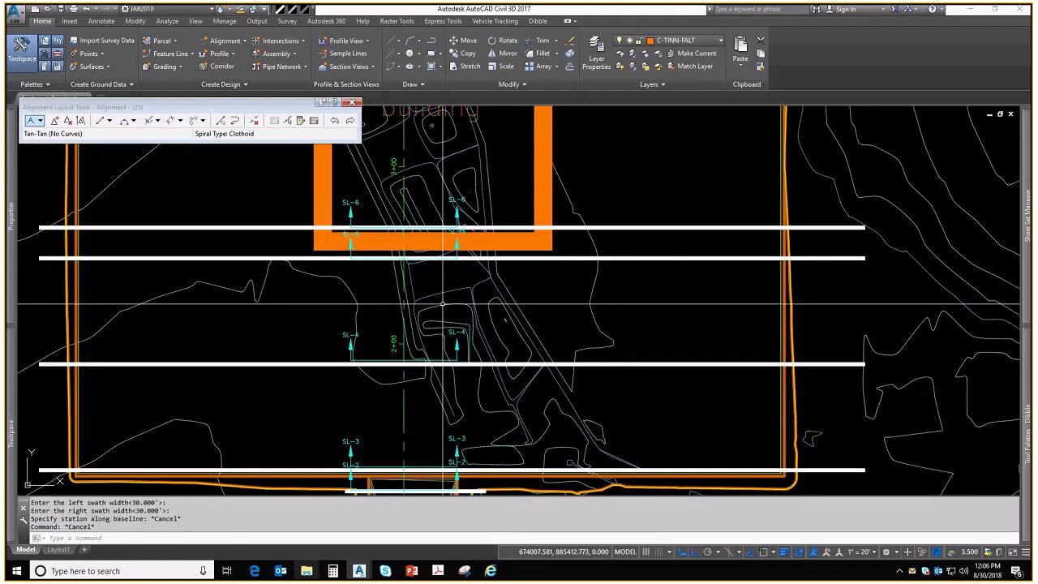
Stretch the east end of sample line SL-1 at the connector's south end outward past the grading edge.
middle_click_drag(443, 304, 446, 109)
scroll(463, 411, "up", 2)
key("Escape")
left_click(443, 417)
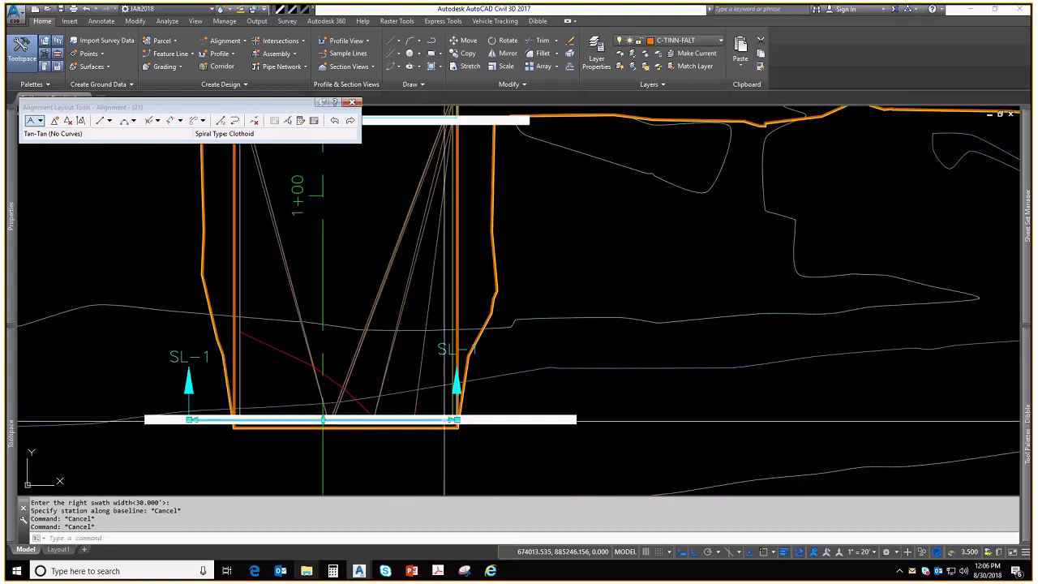
scroll(468, 334, "down", 4)
middle_click_drag(475, 217, 475, 336)
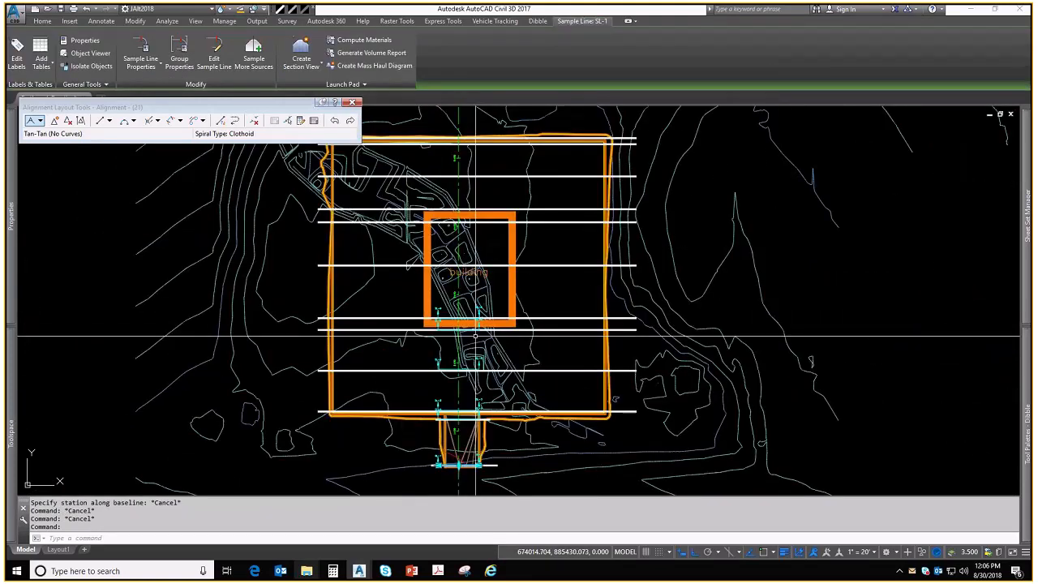
middle_click_drag(490, 396, 474, 300)
scroll(475, 301, "up", 2)
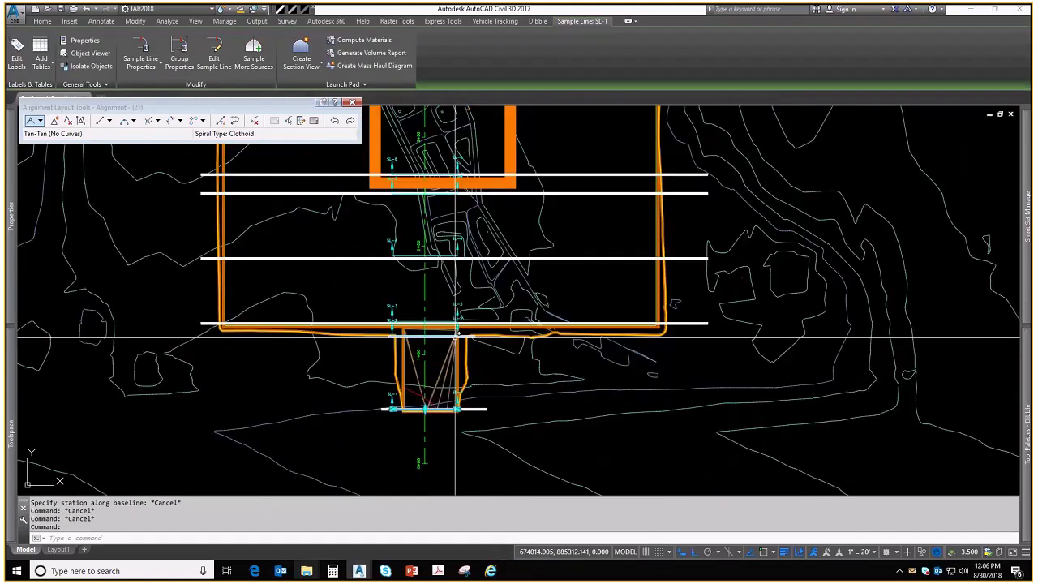
left_click(459, 328)
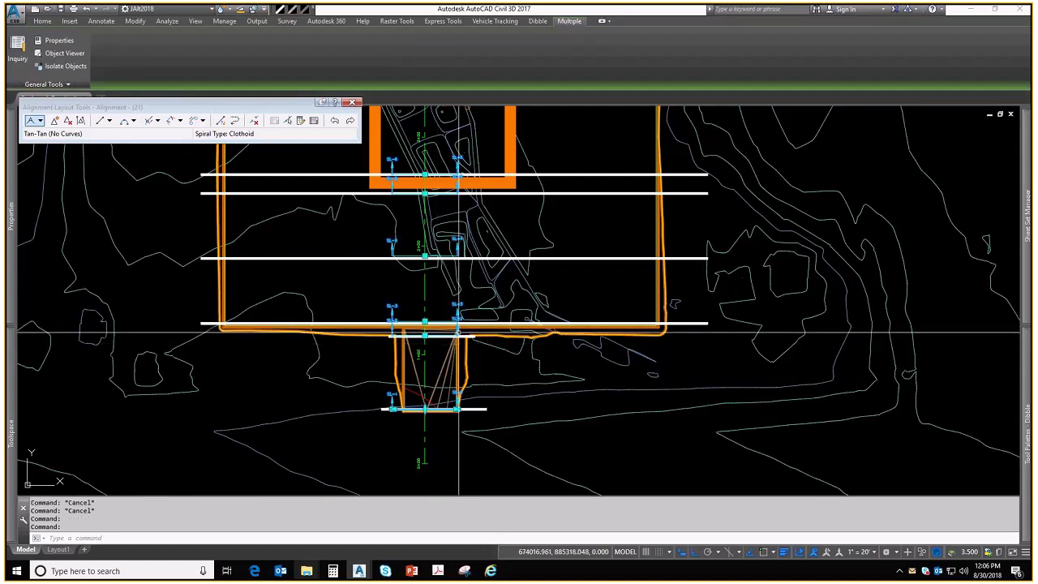
left_click(458, 409)
scroll(458, 406, "up", 4)
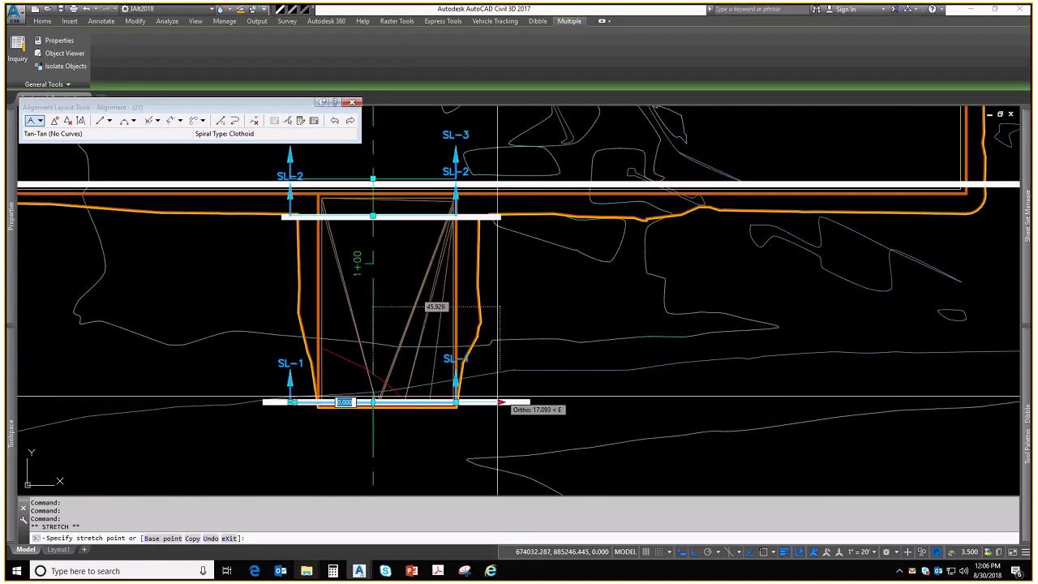
left_click(475, 396)
middle_click_drag(476, 396, 485, 458)
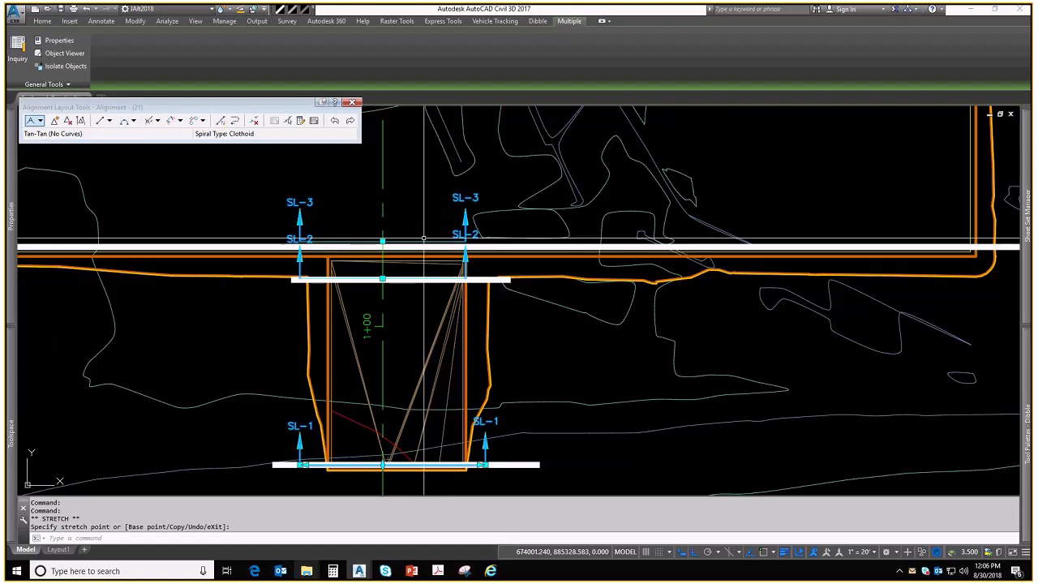
Select all similar sample lines and stretch both ends of SL-2 at the connector's north end outward past the grading edges.
key("Escape")
left_click(427, 241)
right_click(426, 241)
left_click(463, 406)
left_click(464, 279)
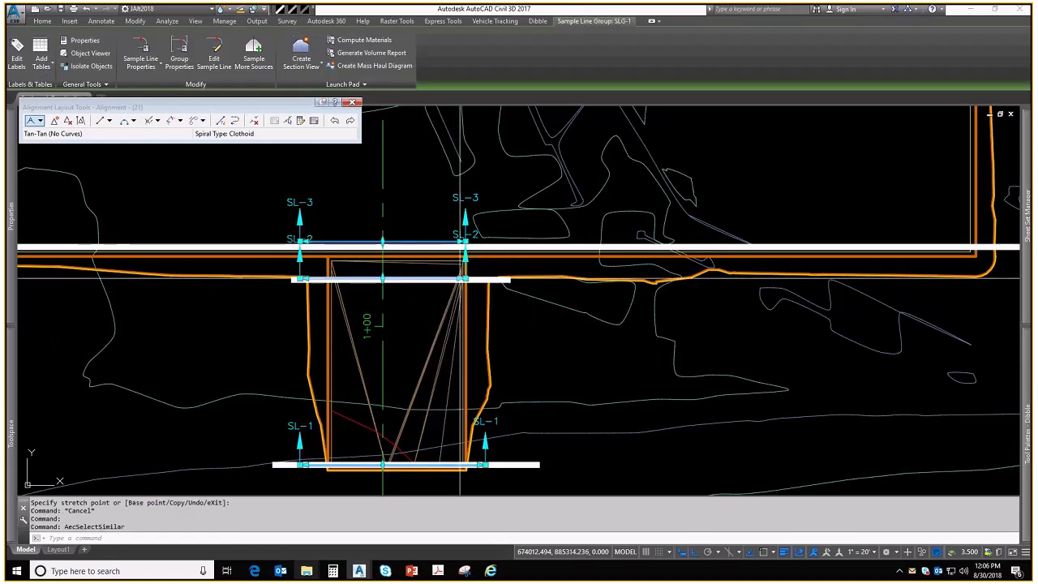
left_click(504, 279)
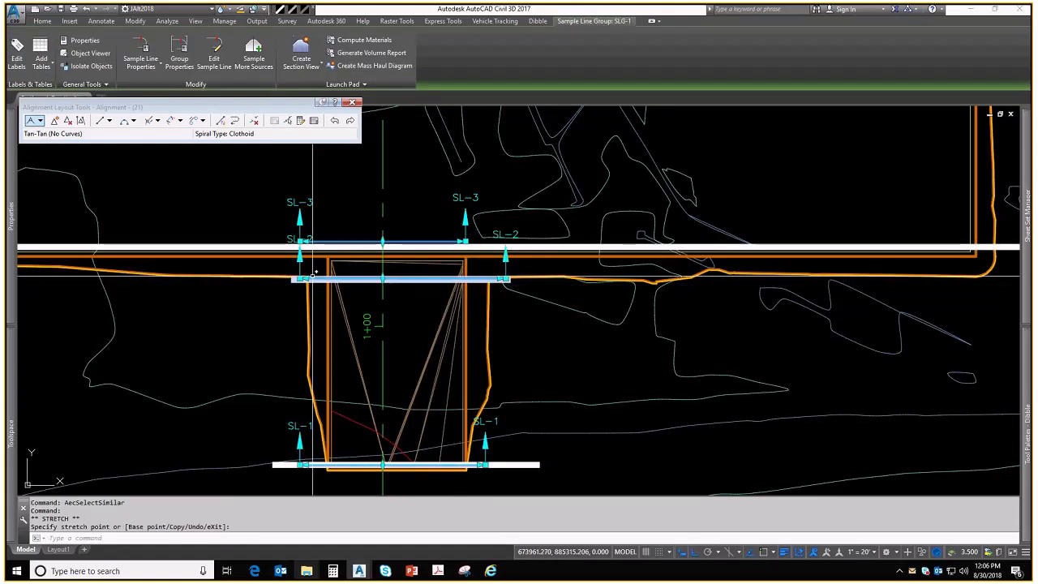
left_click(301, 279)
key("Escape")
left_click(305, 278)
left_click(283, 278)
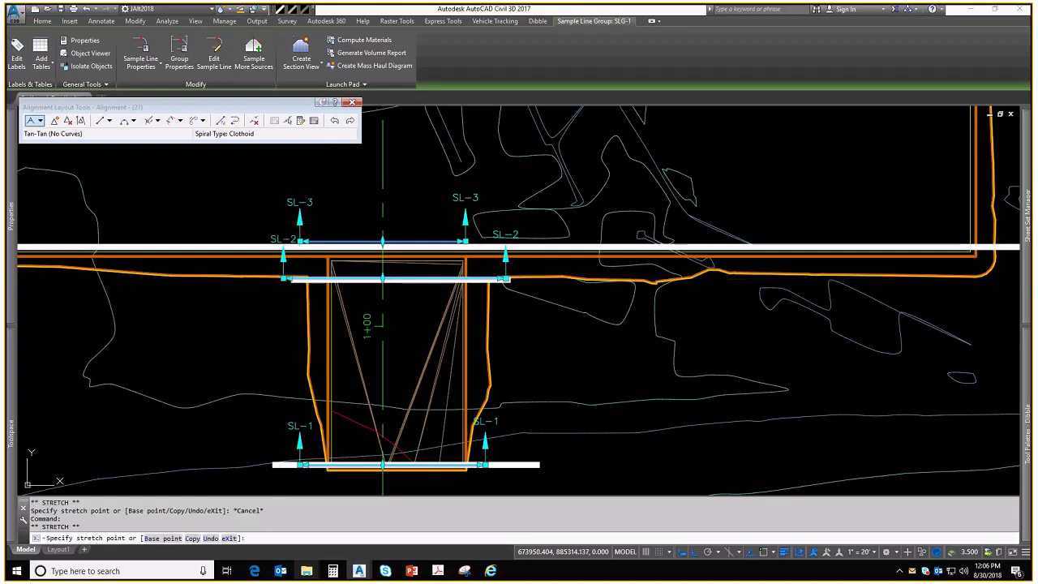
Stretch both ends of sample line SL-3 along the pad's south edge to just beyond the outer grading limits.
left_click(304, 243)
left_click(305, 241)
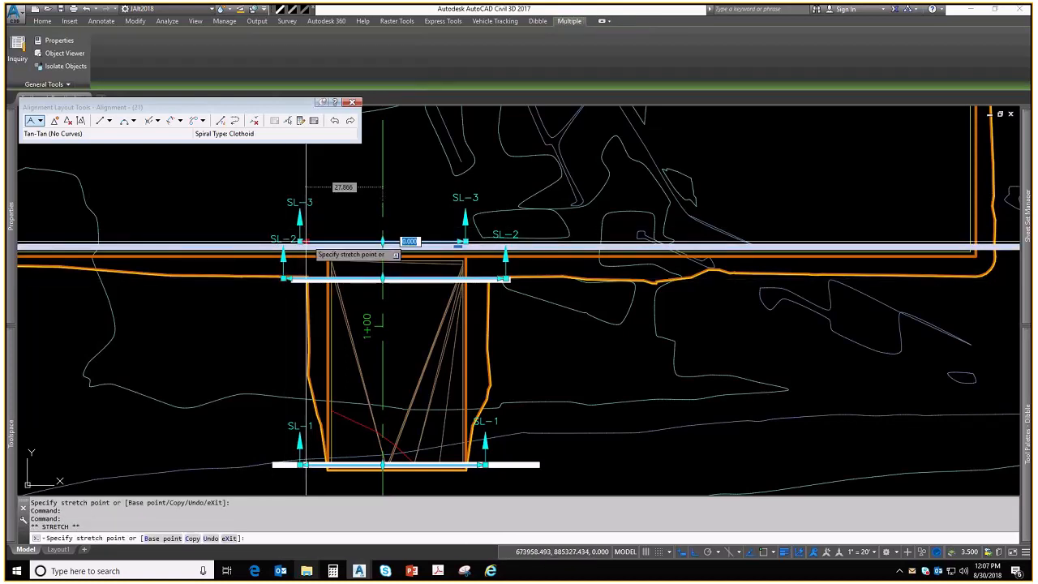
middle_click_drag(274, 228, 499, 317)
scroll(697, 312, "down", 2)
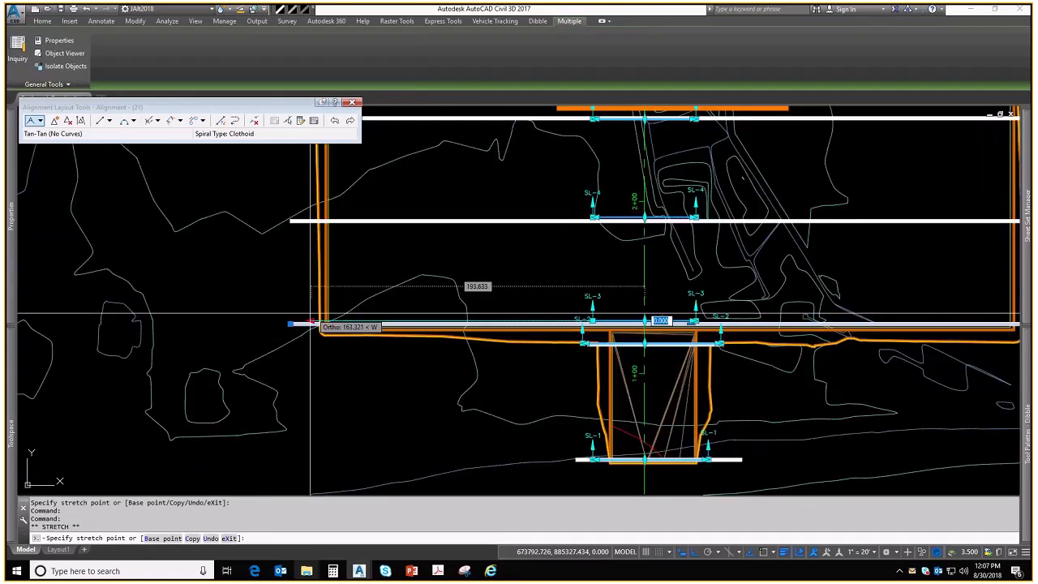
left_click(312, 320)
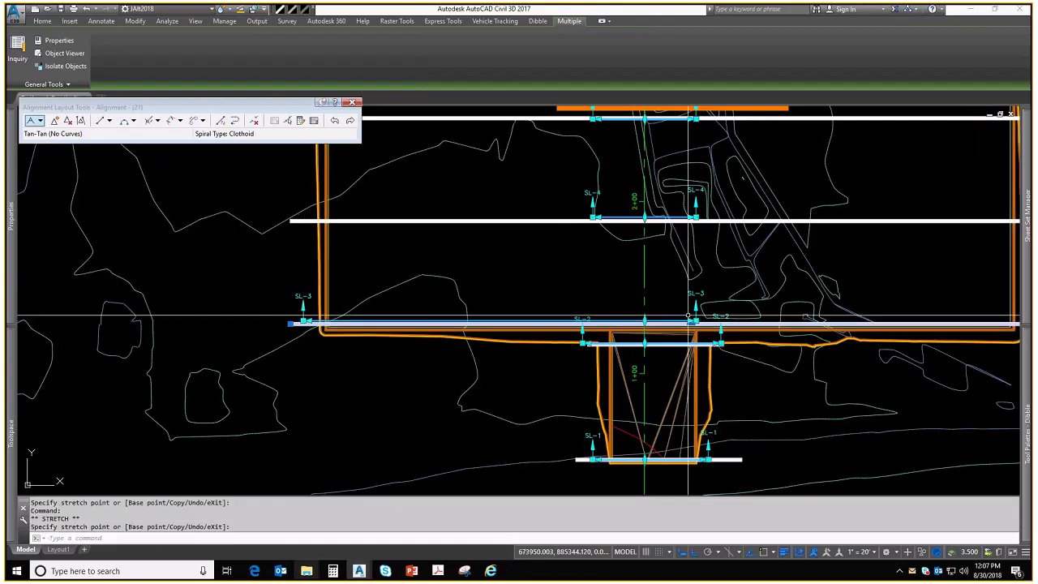
middle_click_drag(689, 316, 457, 348)
left_click(425, 342)
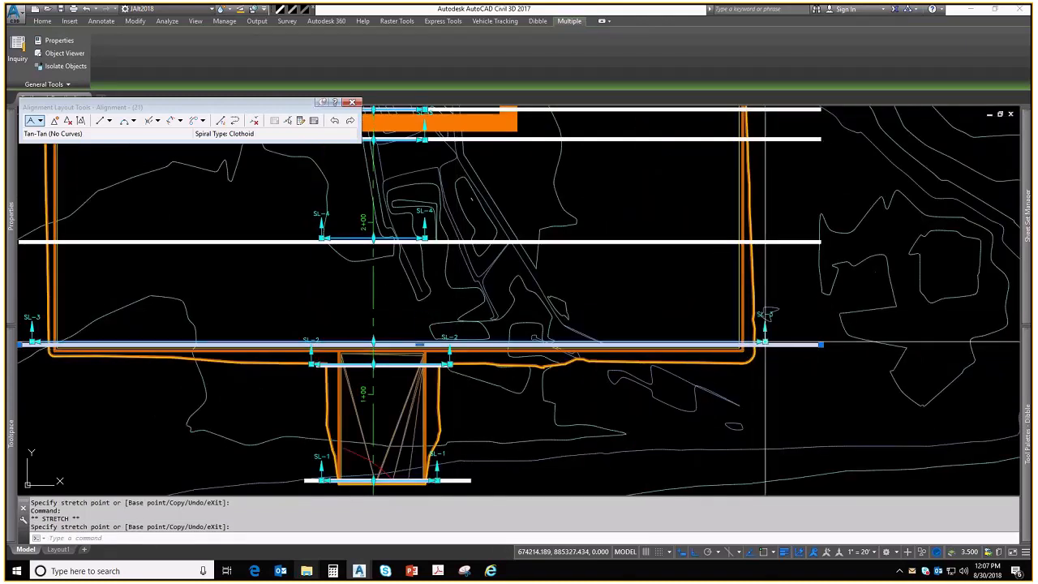
left_click(765, 344)
Stretch both ends of sample line SL-4, midway between pad edge and building, just beyond the pad's outer grading limits.
middle_click_drag(503, 242, 557, 296)
left_click(477, 293)
left_click(809, 293)
left_click(374, 294)
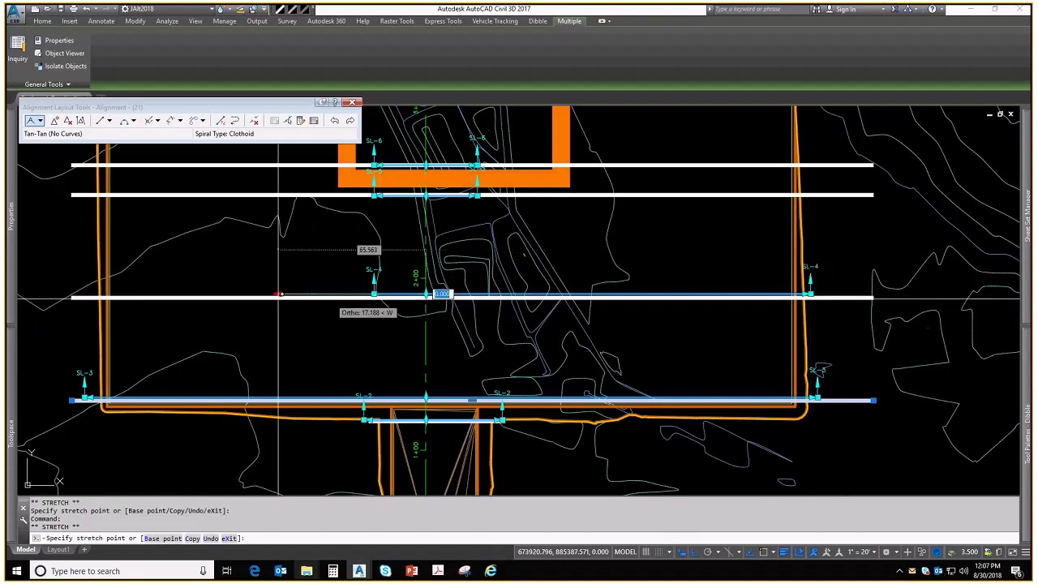
left_click(88, 294)
middle_click_drag(104, 269, 107, 320)
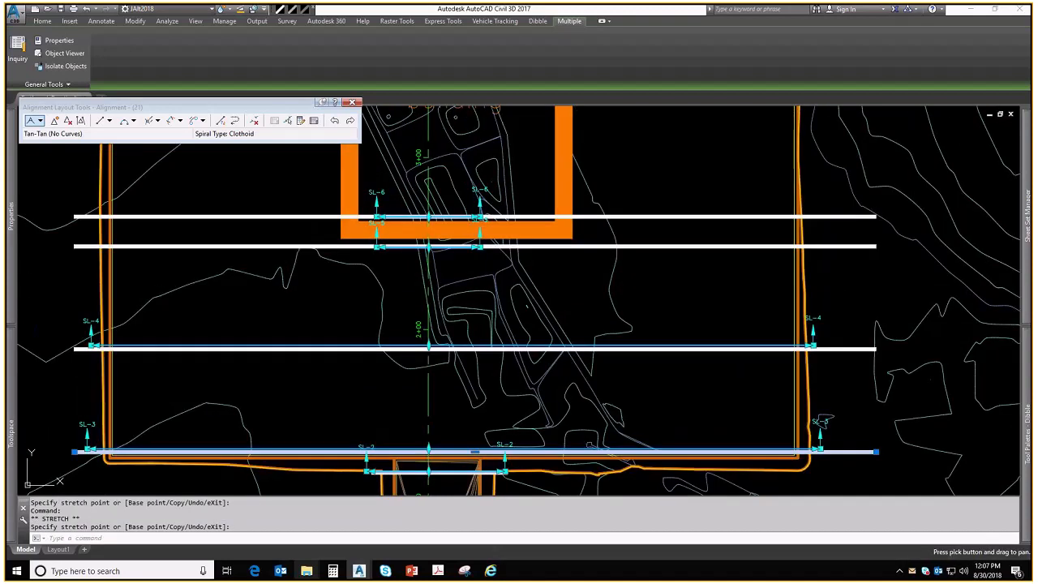
Stretch both ends of sample line SL-5, just south of the building wall, beyond the pad's outer grading limits.
left_click(377, 247)
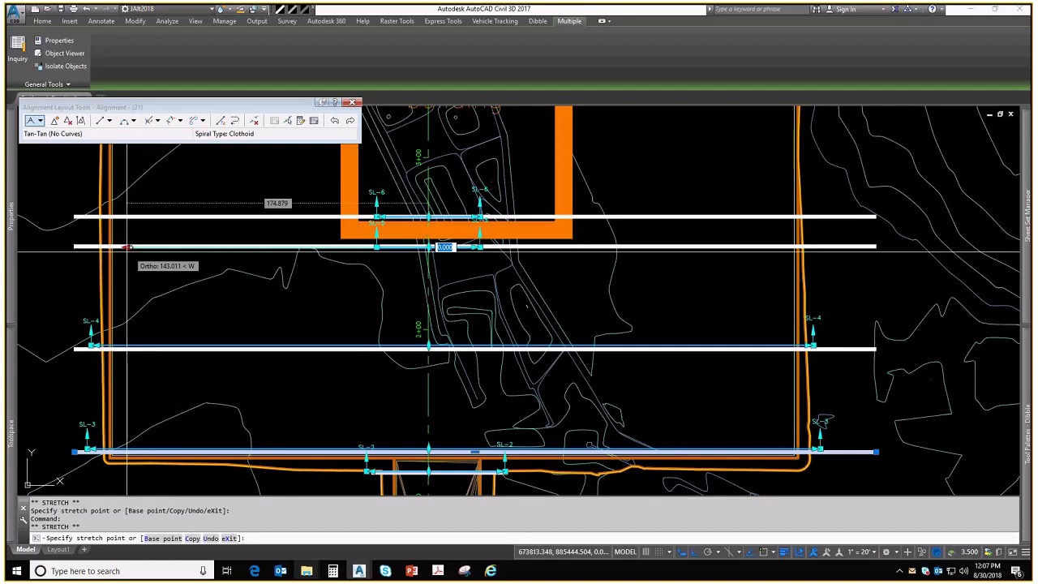
left_click(92, 247)
left_click(479, 246)
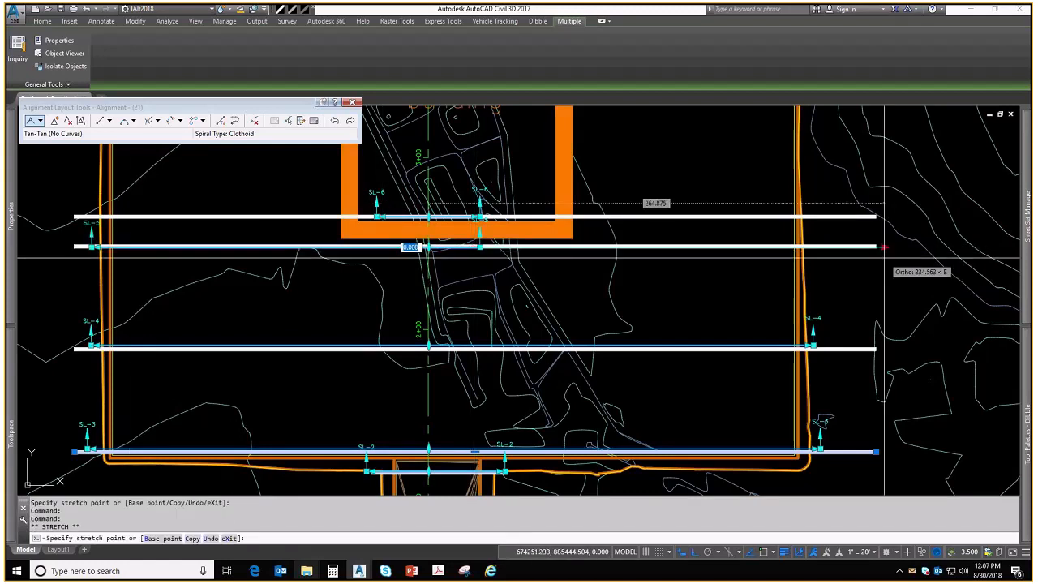
left_click(813, 246)
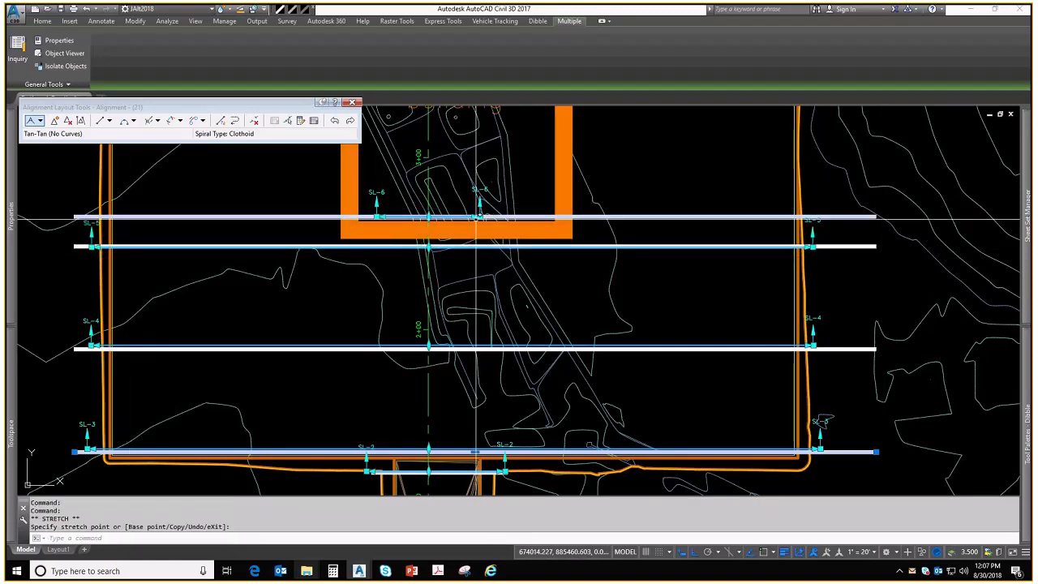
Stretch both ends of sample line SL-6 inside the building's south wall beyond the outer grading limits and clear the selection.
left_click(475, 217)
left_click(475, 217)
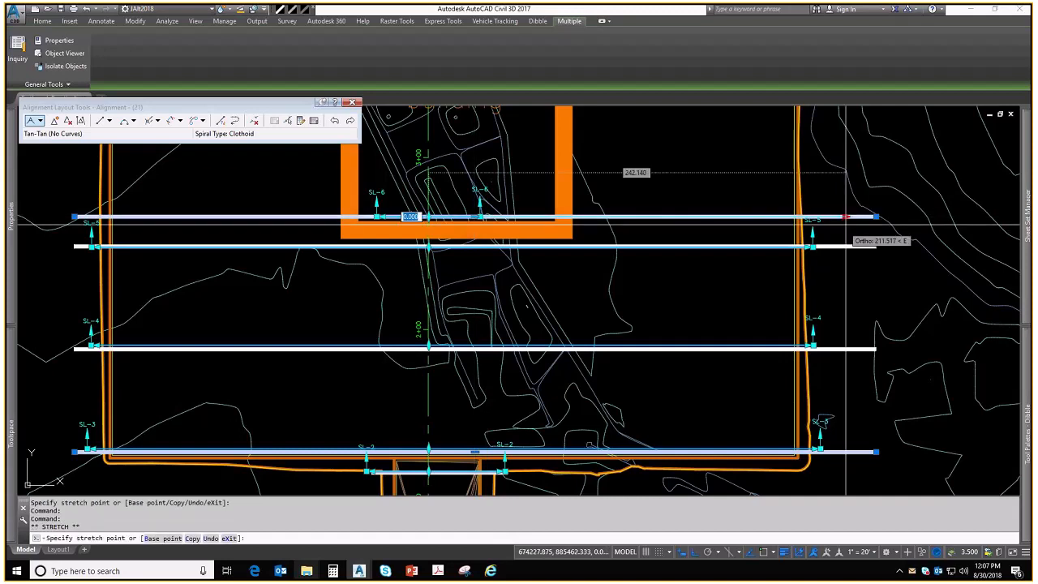
left_click(809, 217)
left_click(375, 217)
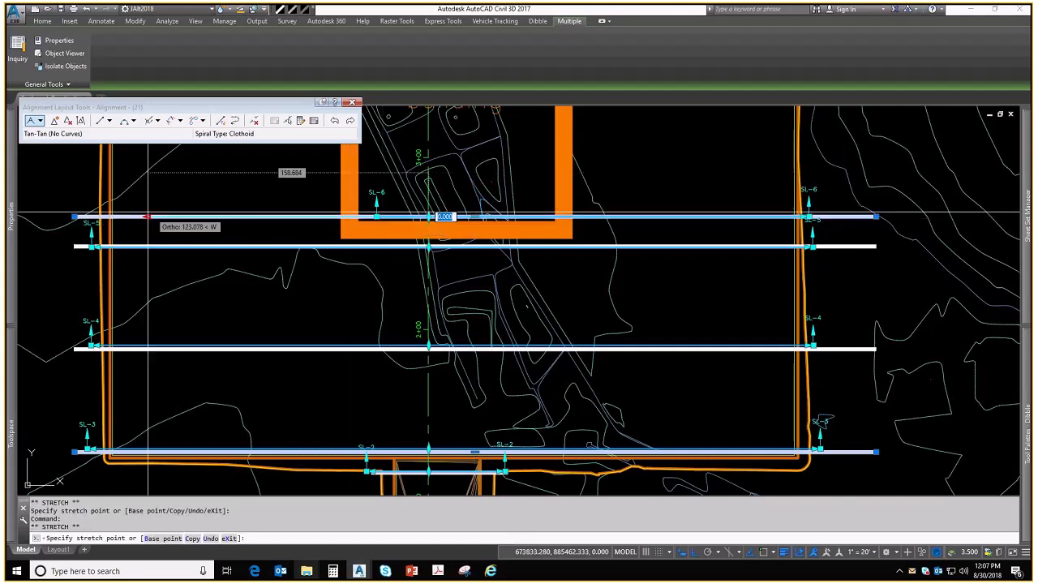
left_click(92, 214)
scroll(469, 272, "down", 2)
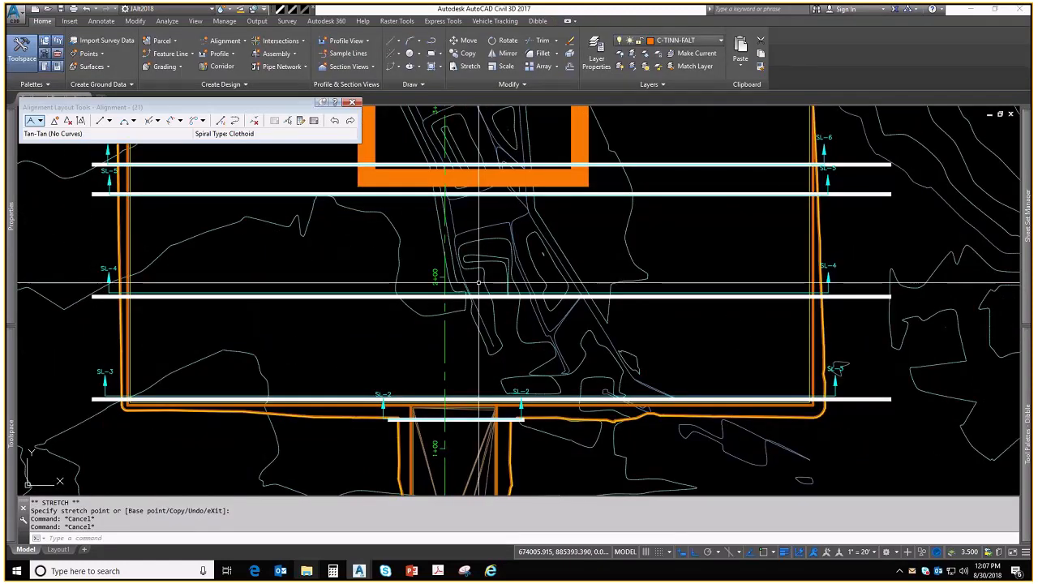
key("Escape")
Try to erase the white section-location lines by selecting all similar polylines.
right_click(729, 292)
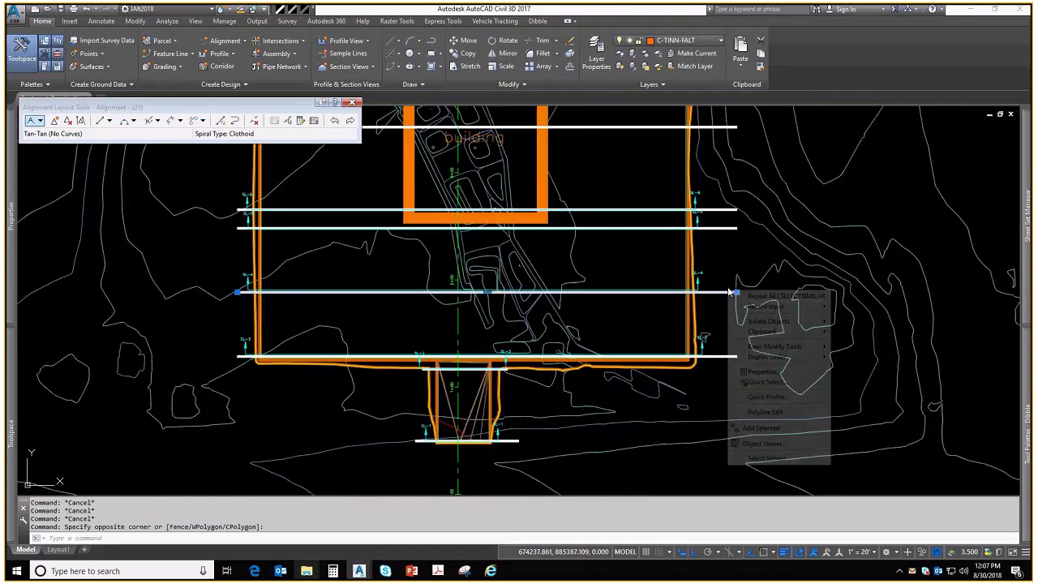
left_click(783, 296)
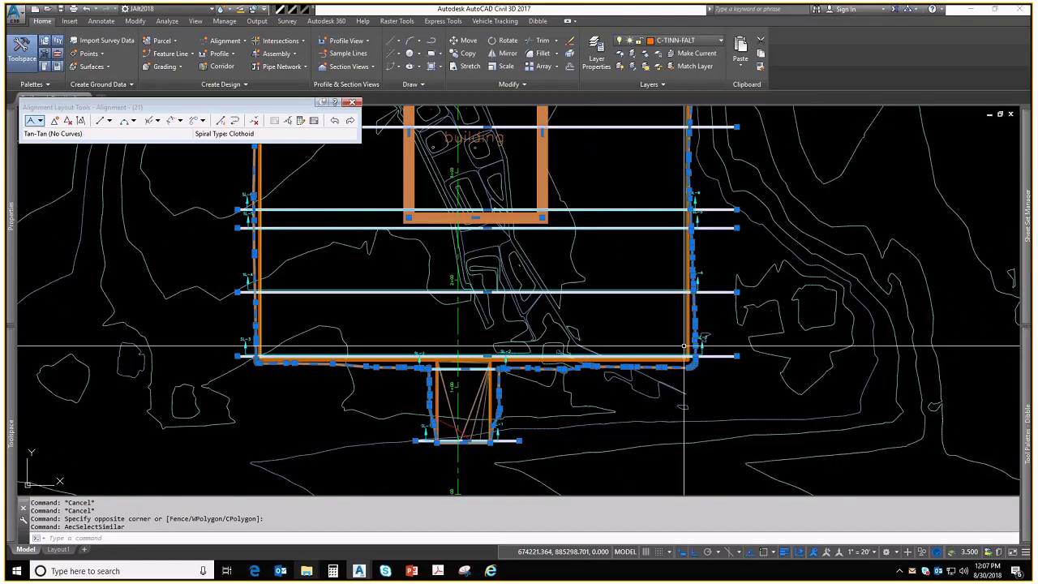
middle_click_drag(704, 325, 649, 347)
left_click(649, 347)
left_click(659, 352)
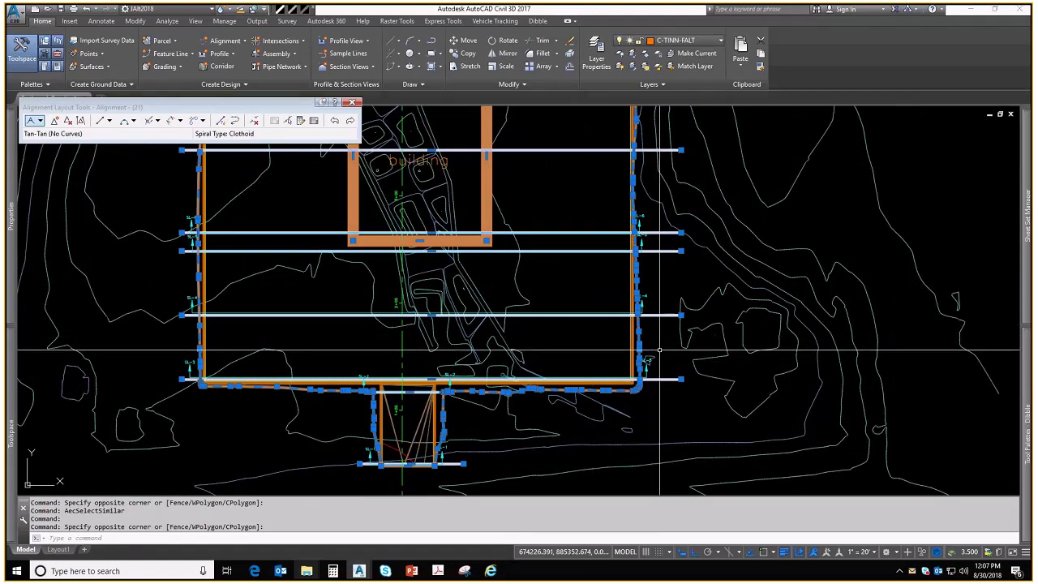
scroll(659, 352, "down", 3)
mouse_move(7, 243)
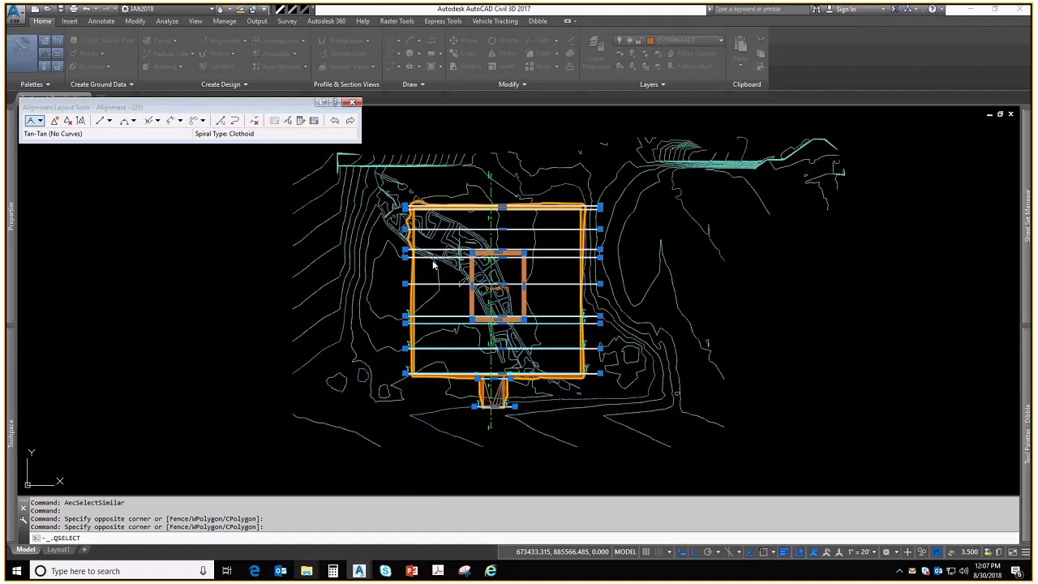
scroll(399, 195, "up", 2)
type("e")
key("Return")
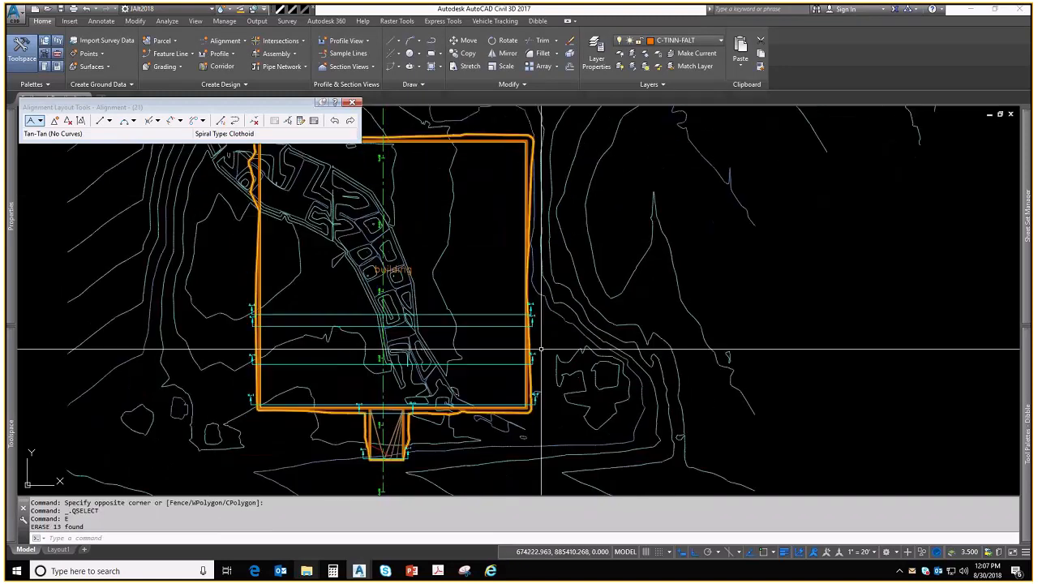
Undo the polyline erasure and clear the selection.
key("ctrl+z")
key("Escape")
key("Escape")
left_click(552, 405)
key("Escape")
Start creating multiple section views for Alignment - (21) and SLG-1, keep the Design (1:1 - 5' grid) style, and continue to section placement.
middle_click_drag(528, 381, 207, 383)
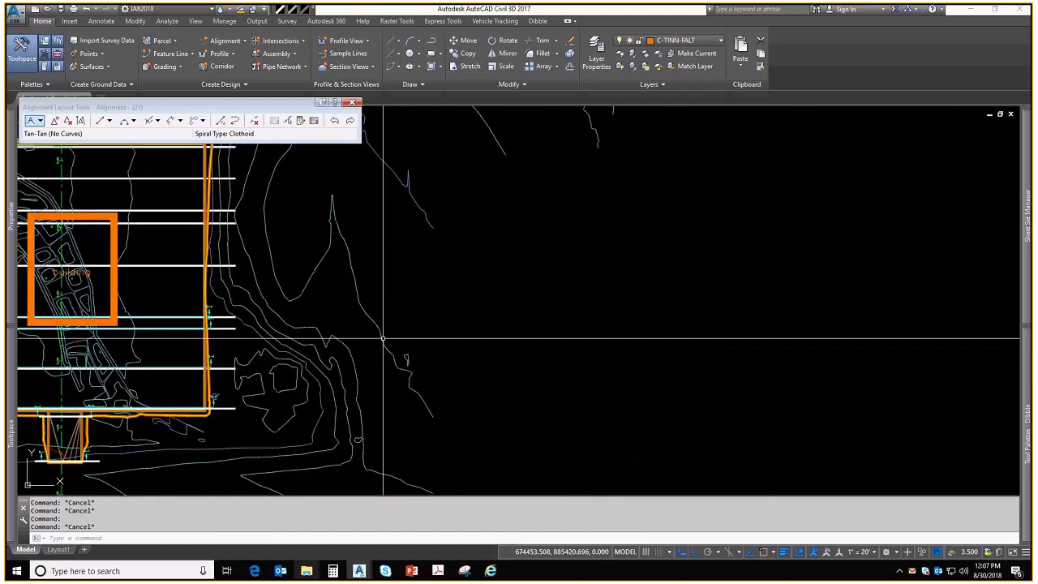
left_click(347, 66)
left_click(312, 85)
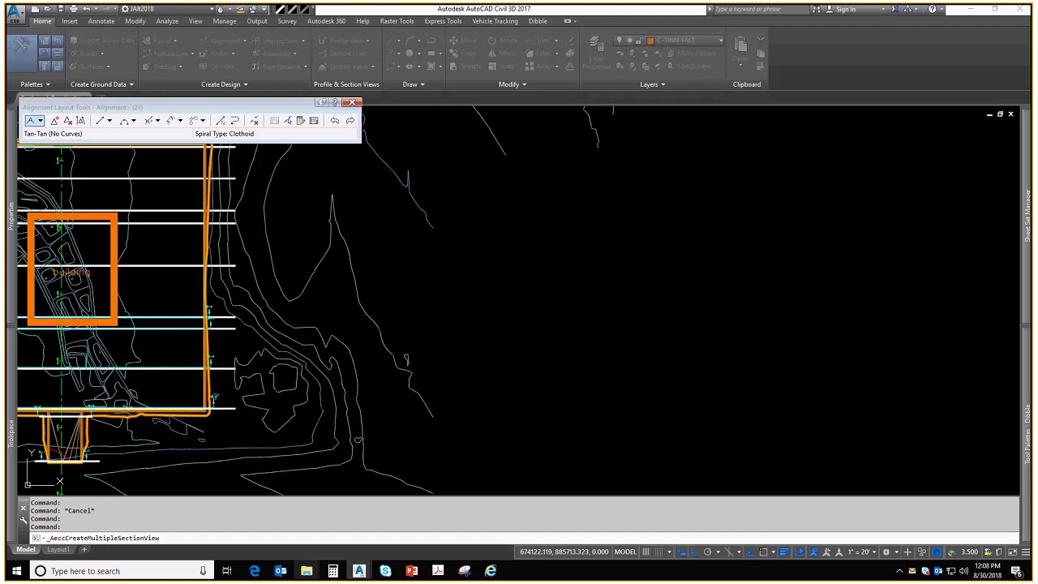
left_click_drag(755, 222, 328, 188)
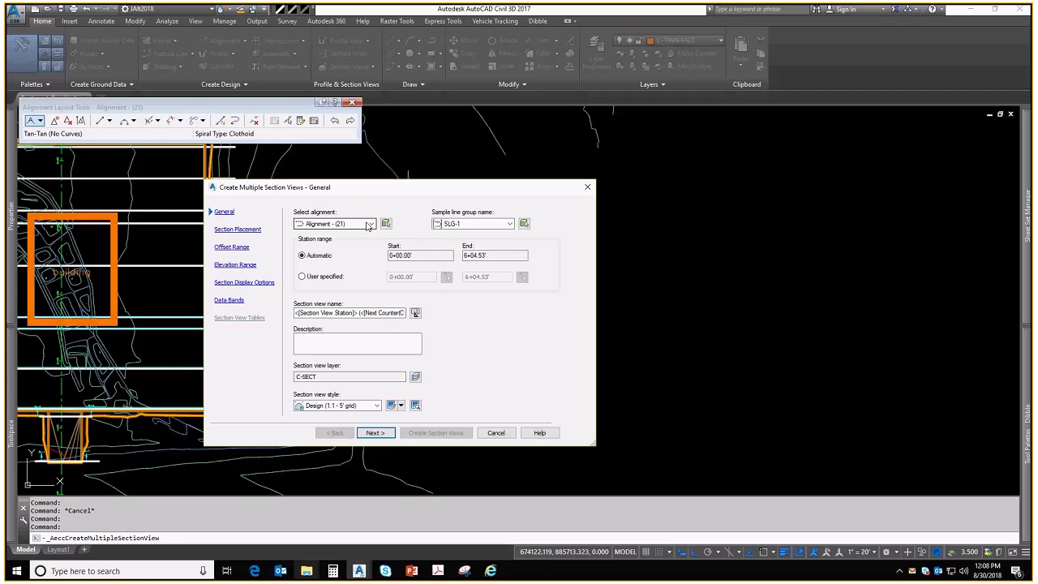
left_click(335, 406)
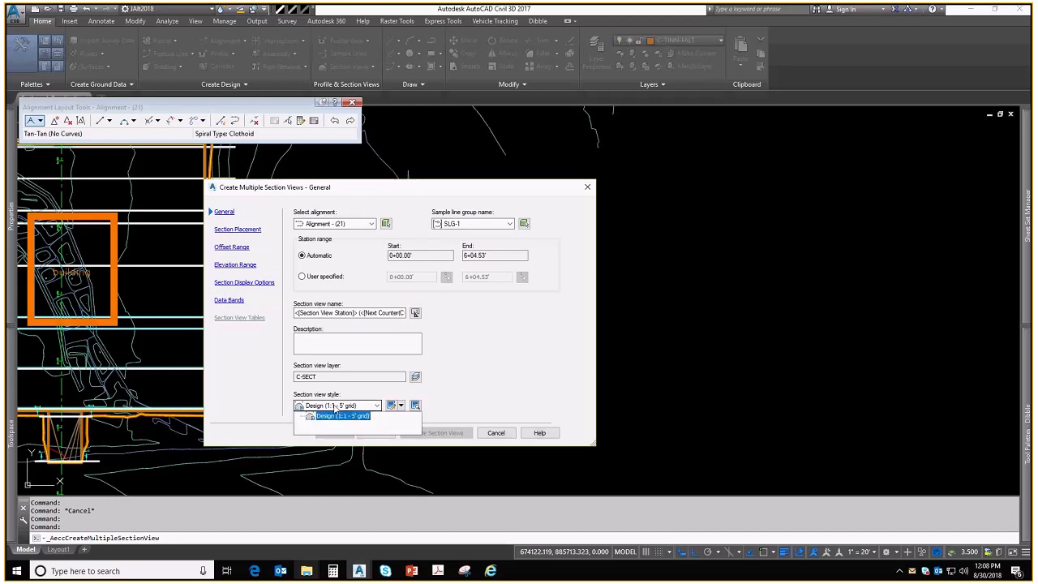
left_click(336, 407)
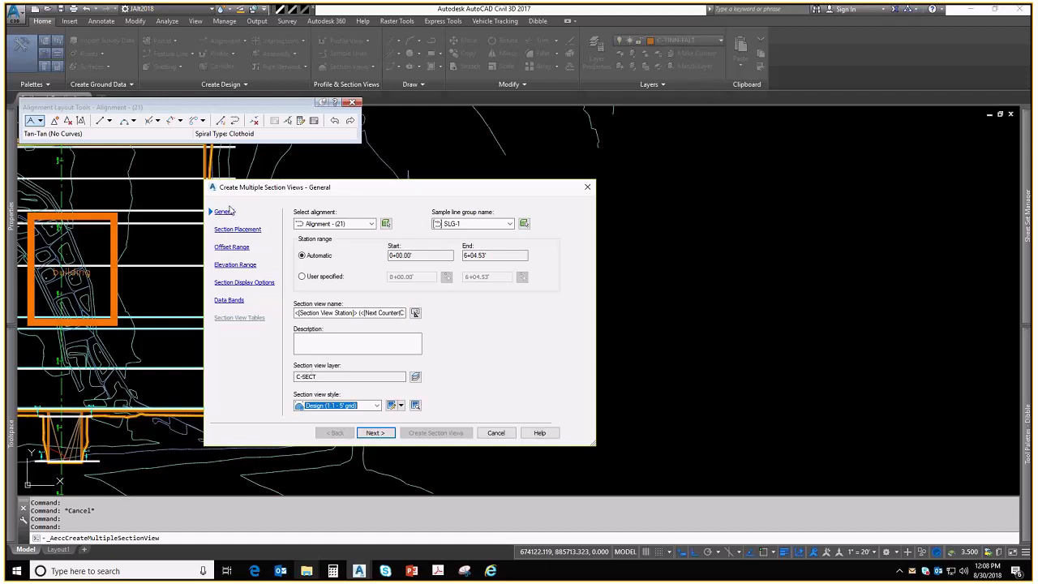
left_click(375, 432)
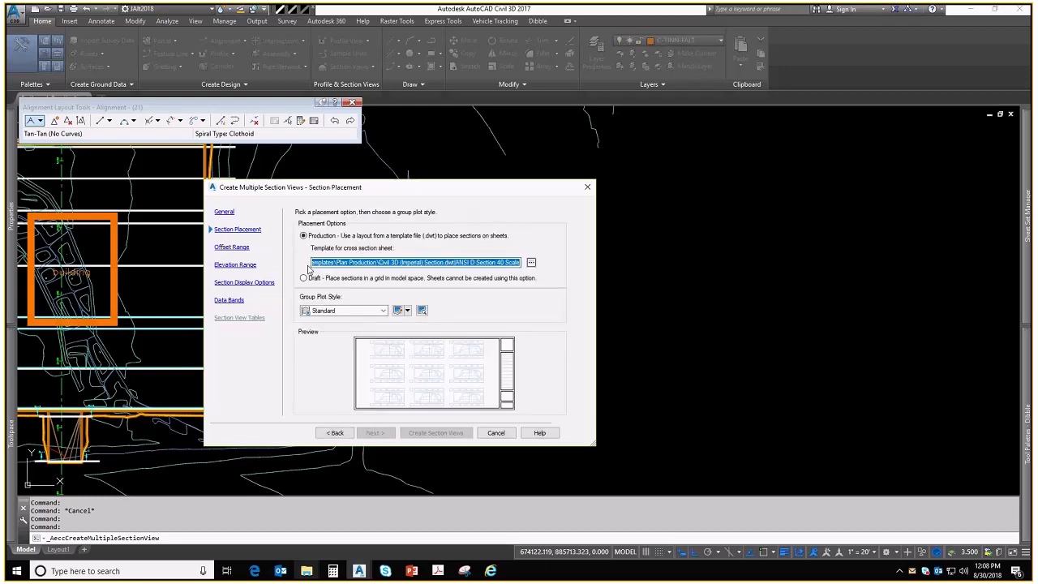
Choose Draft placement with New Group Plot Style for the section views and continue to the offset range.
left_click(305, 278)
left_click(344, 311)
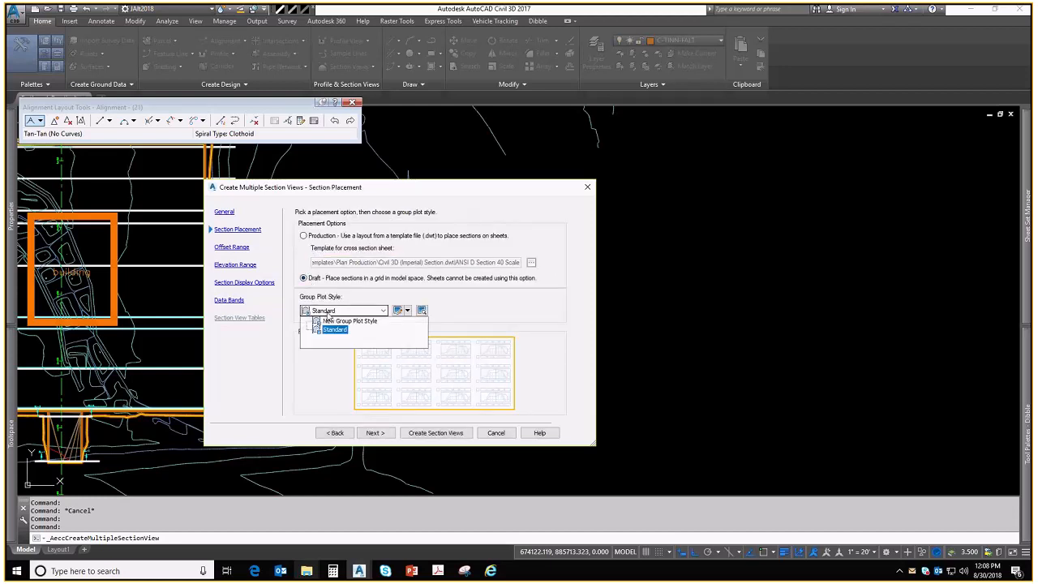
left_click(333, 322)
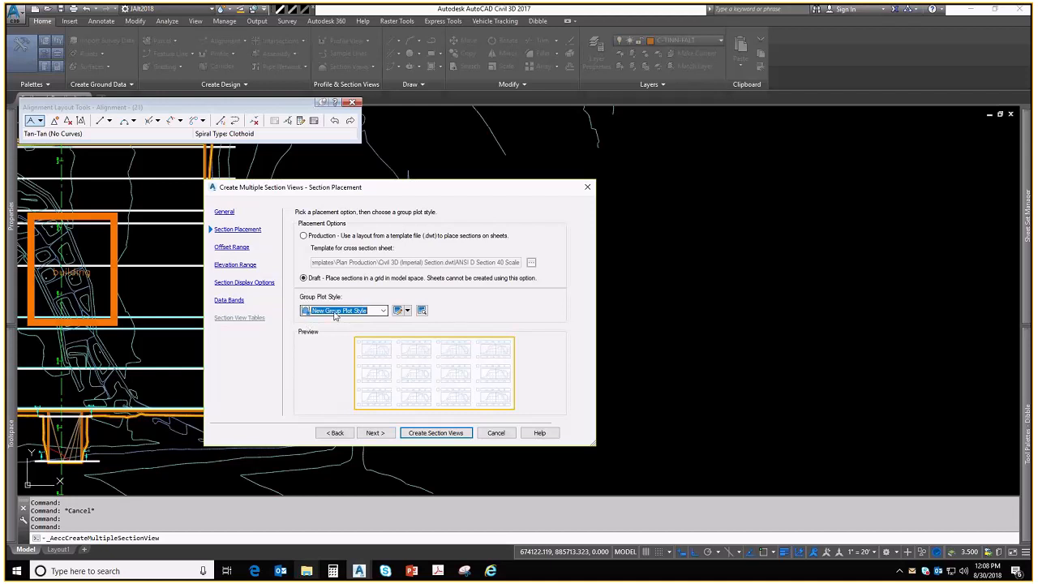
left_click(374, 433)
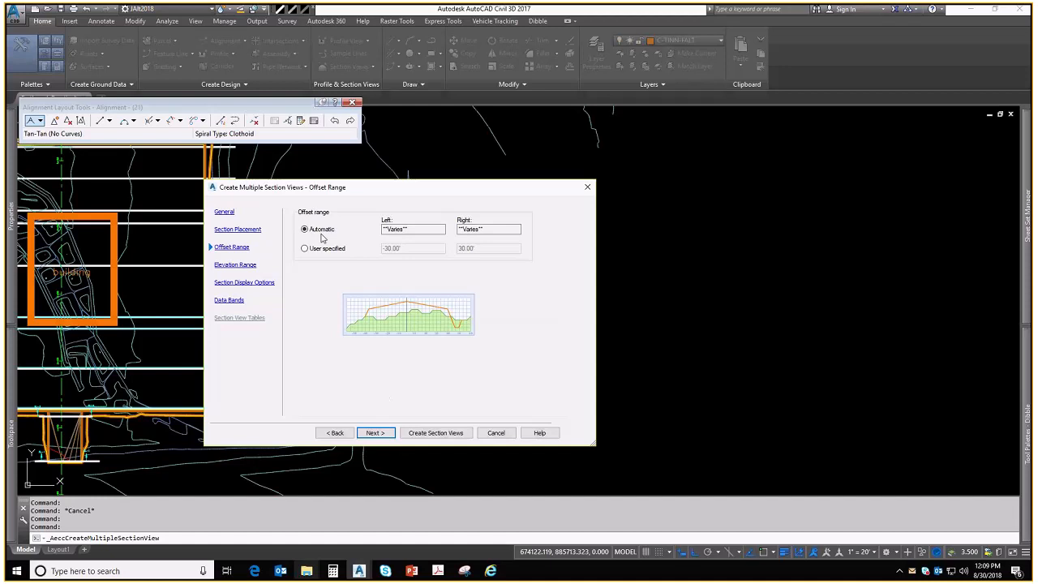
Accept the automatic offset and default elevation ranges, and keep the Proposed style for the prop subs co section.
left_click(384, 435)
left_click(385, 435)
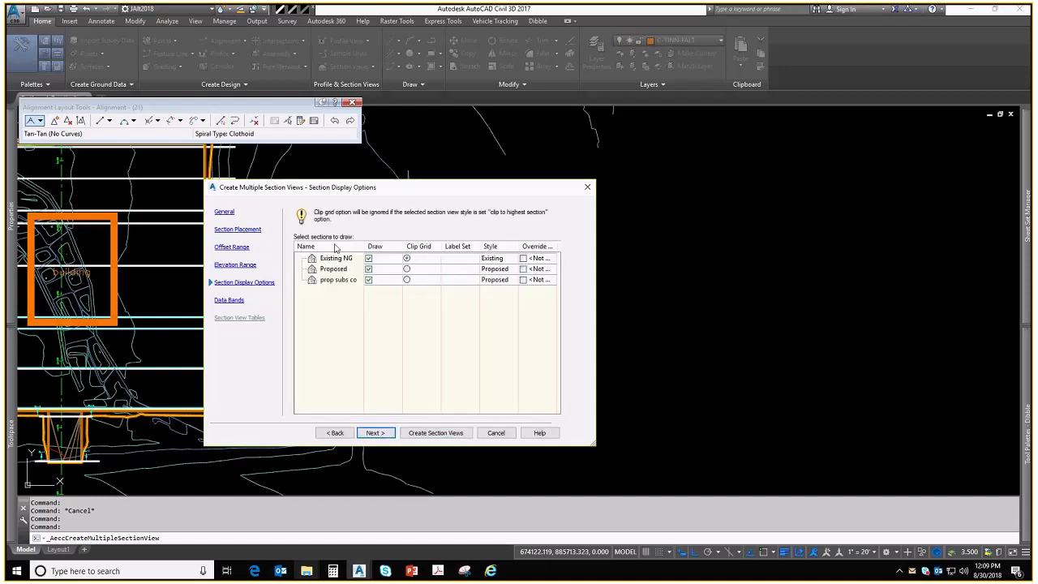
left_click(485, 280)
left_click(485, 280)
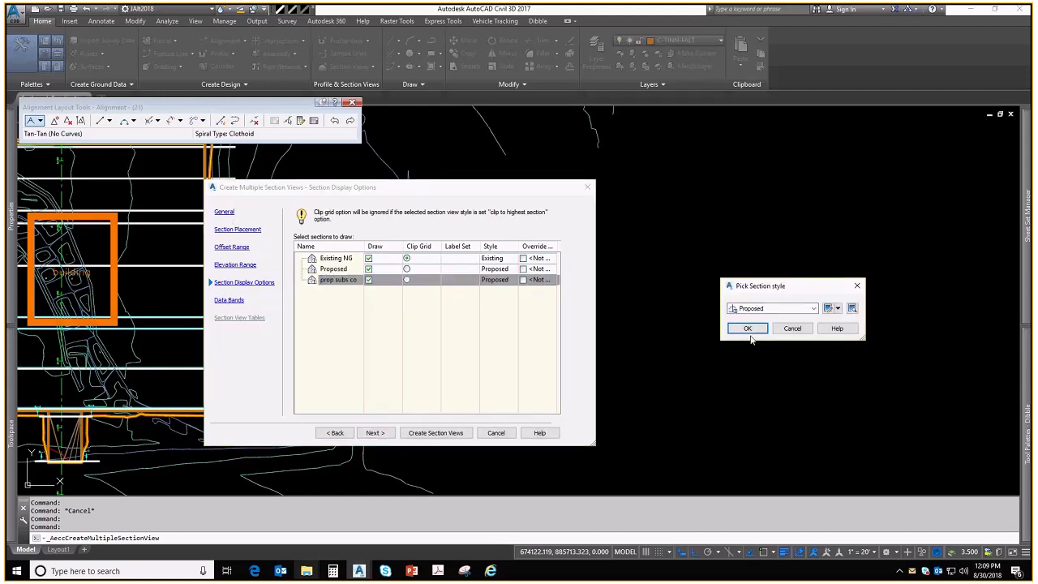
left_click(748, 328)
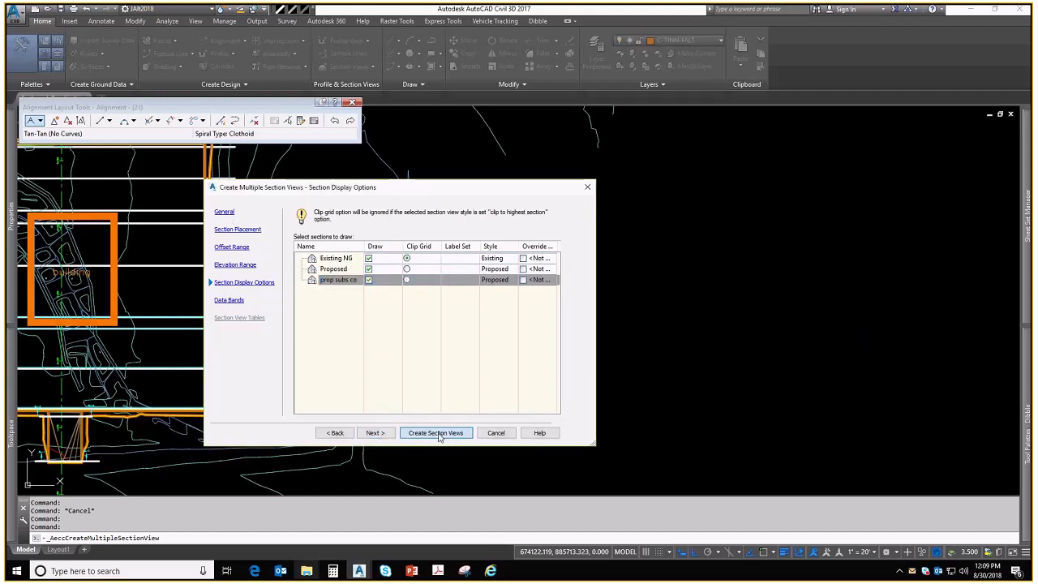
Create the section views and place their origin in the empty area east of the site plan.
left_click(435, 432)
scroll(547, 329, "down", 4)
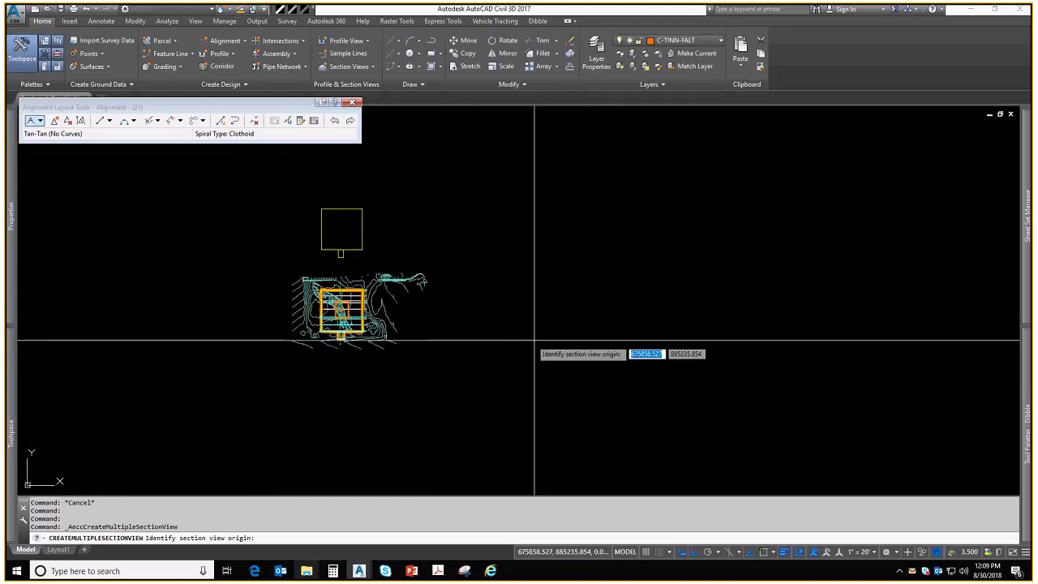
left_click(563, 309)
key("Escape")
scroll(568, 308, "up", 3)
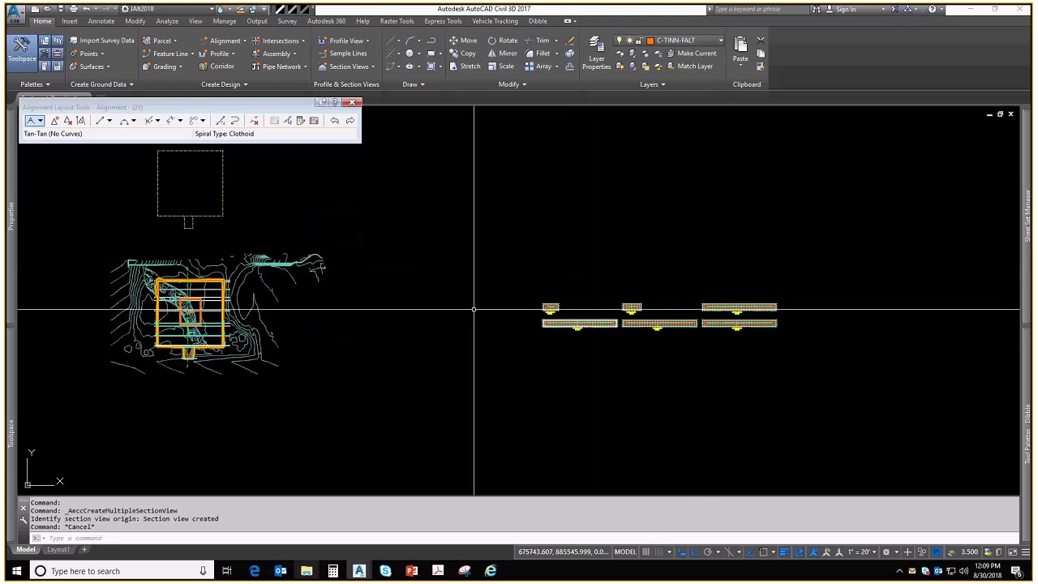
Examine the section views at each station, checking the existing, proposed and subsurface lines and the arrangement of the views.
scroll(606, 332, "up", 5)
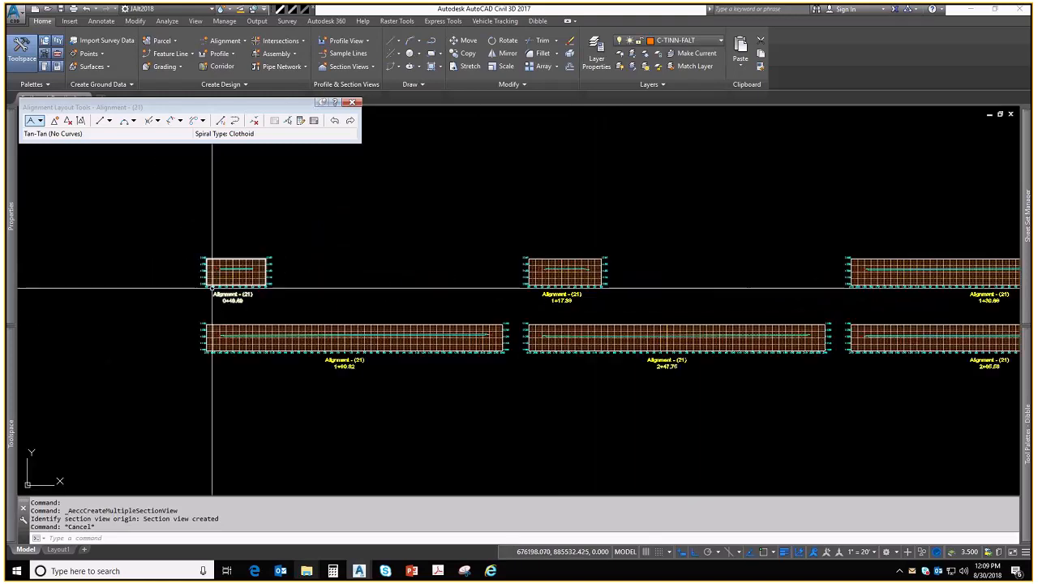
scroll(212, 288, "up", 6)
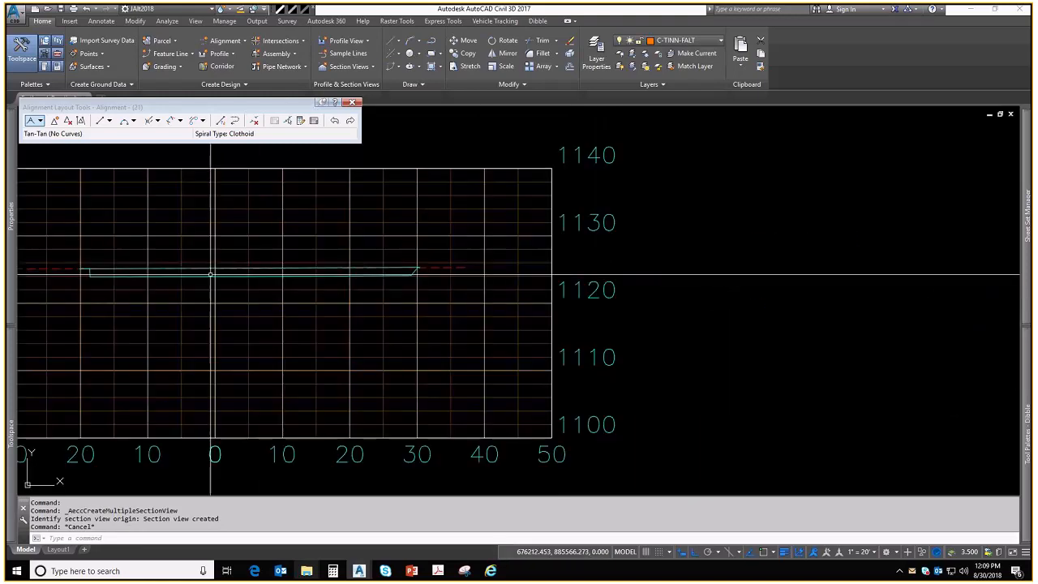
scroll(283, 313, "up", 2)
scroll(292, 308, "down", 8)
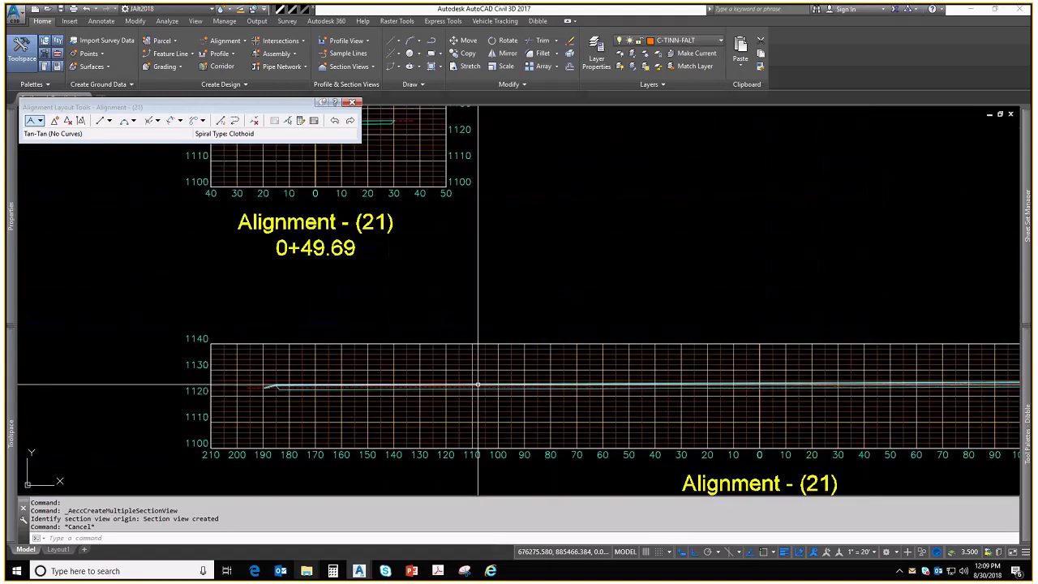
scroll(252, 343, "up", 2)
middle_click_drag(940, 313, 345, 317)
scroll(644, 316, "up", 2)
scroll(606, 315, "down", 4)
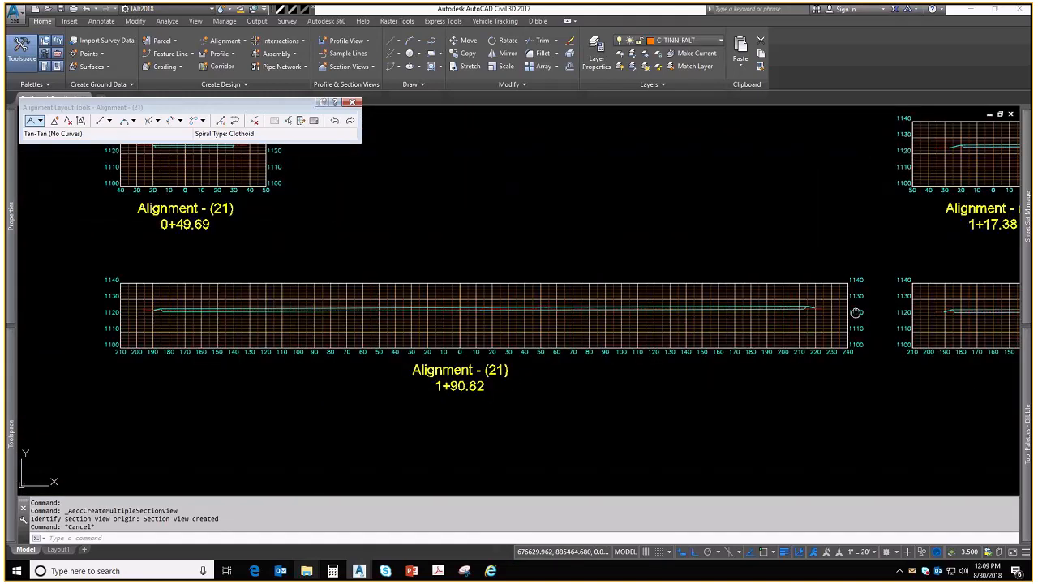
middle_click_drag(856, 313, 221, 310)
middle_click_drag(503, 240, 149, 191)
middle_click_drag(901, 166, 293, 336)
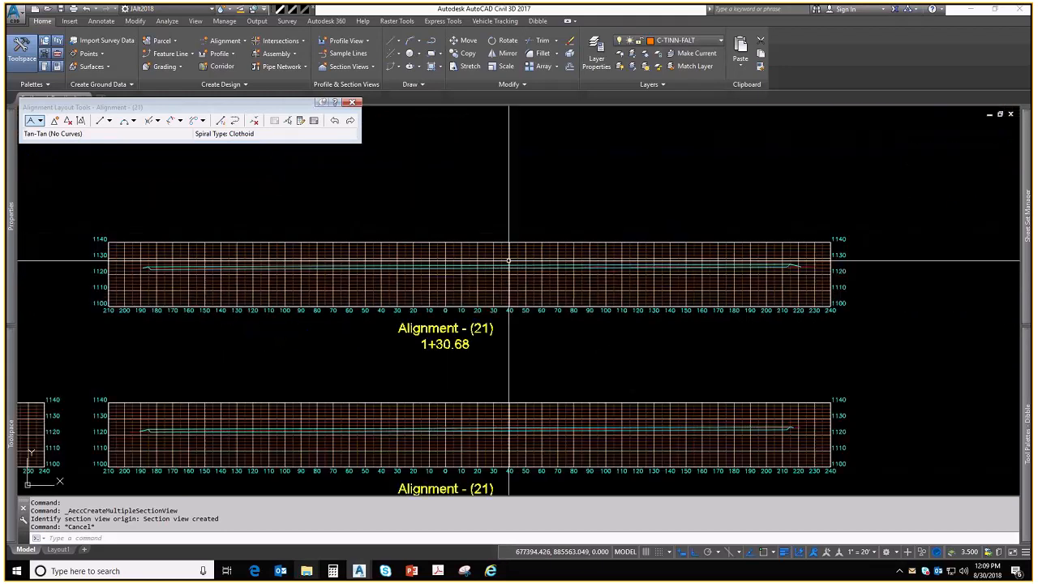
scroll(509, 260, "down", 6)
scroll(435, 274, "up", 3)
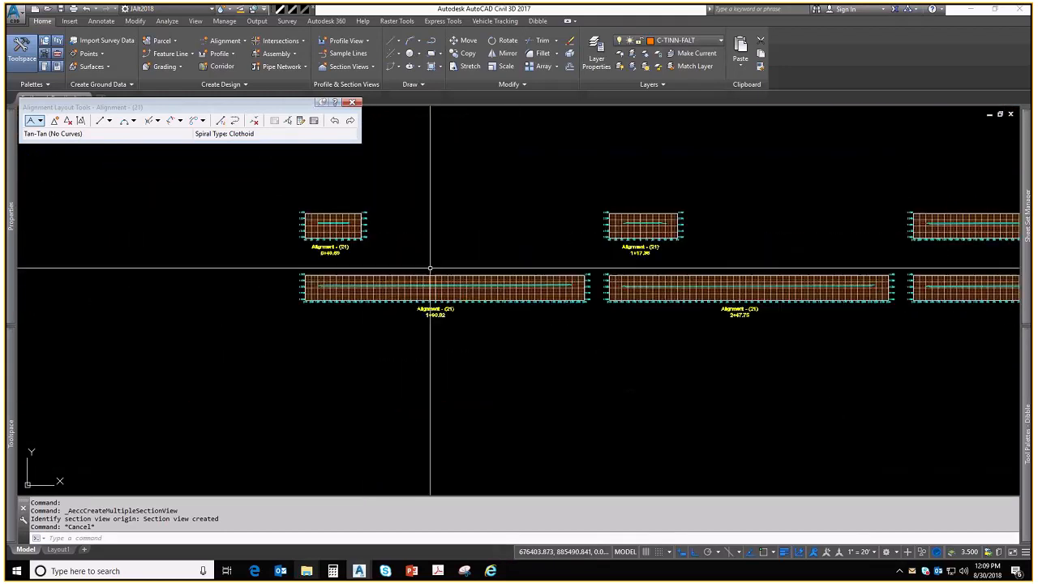
middle_click_drag(363, 253, 326, 349)
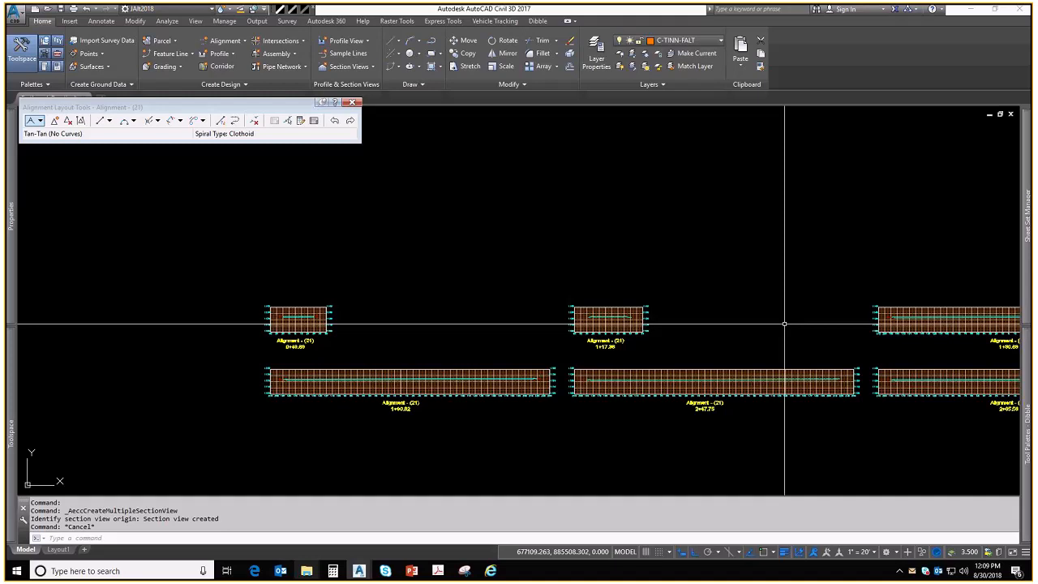
middle_click_drag(692, 345, 666, 333)
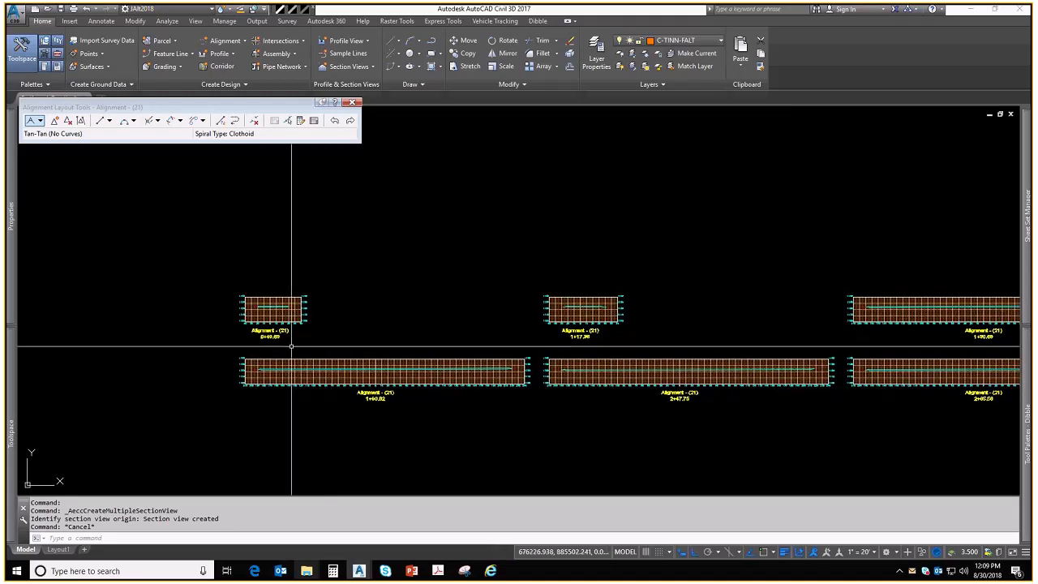
scroll(276, 340, "up", 5)
scroll(338, 333, "down", 2)
middle_click_drag(371, 326, 370, 290)
middle_click_drag(304, 241, 304, 389)
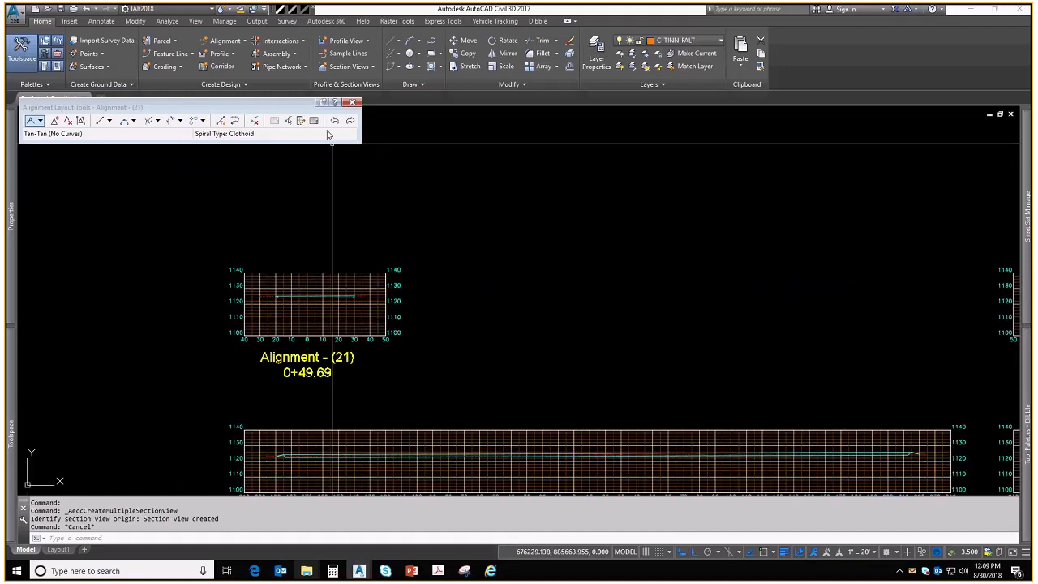
scroll(412, 301, "down", 4)
scroll(522, 419, "up", 2)
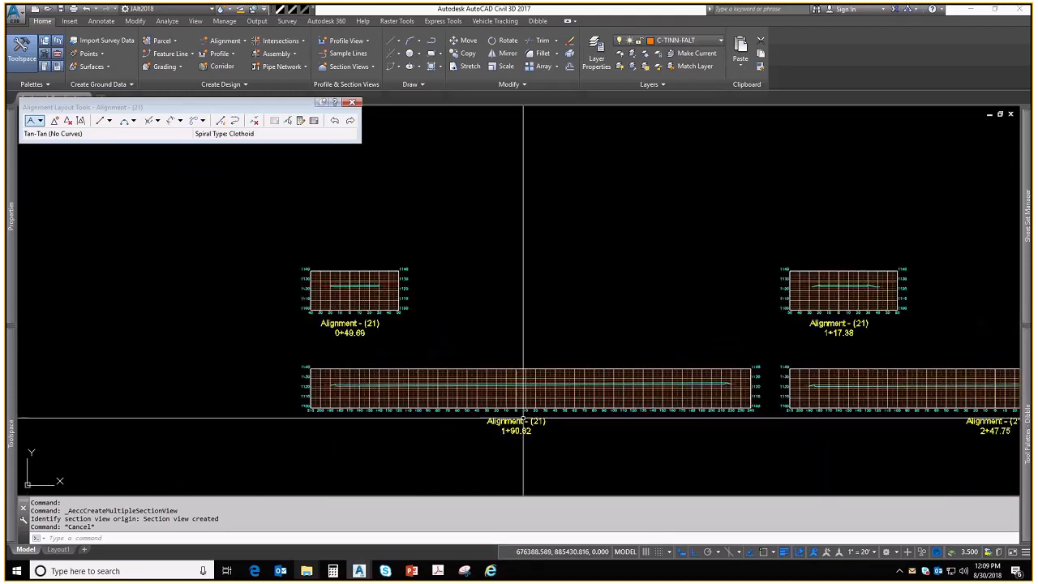
key("Escape")
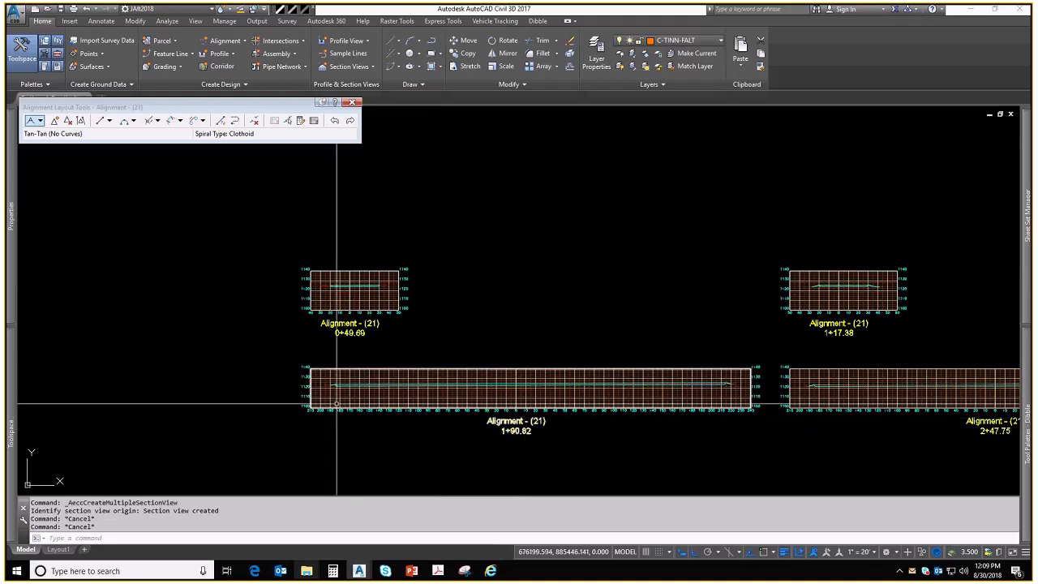
Move the 0+49.69 section view below the 1+90.82 view, aligning their zero offsets with From and Endpoint snaps and Ortho.
middle_click_drag(480, 413, 537, 341)
key("Escape")
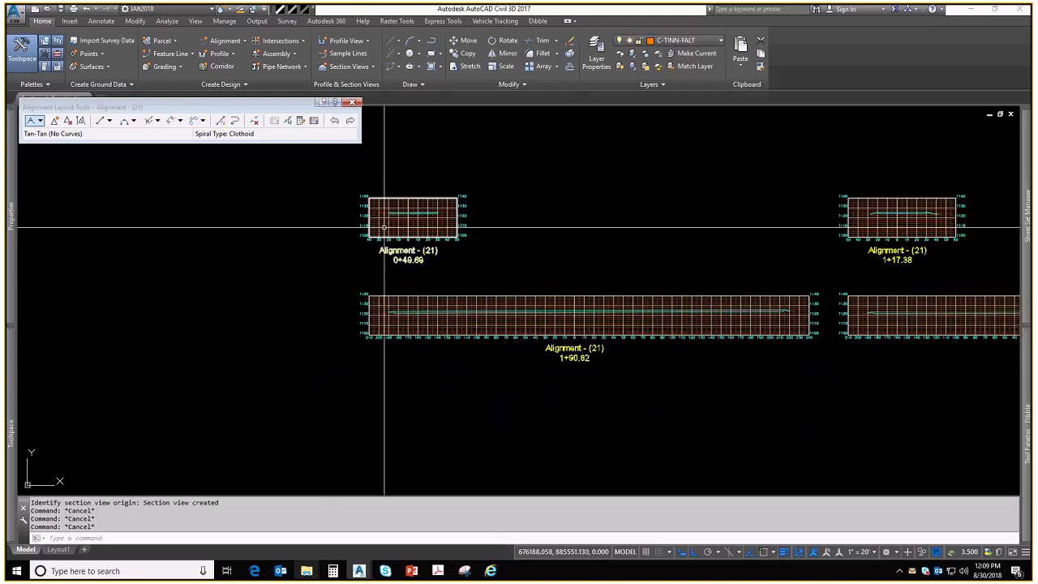
left_click(420, 236)
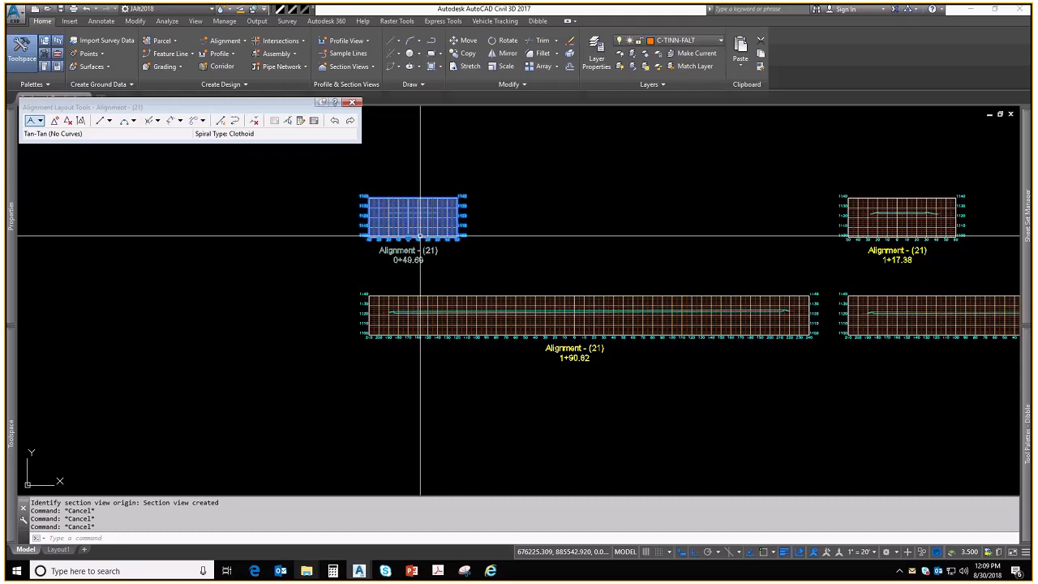
scroll(421, 236, "up", 2)
left_click(363, 237)
middle_click_drag(602, 411, 537, 379)
left_click(695, 554)
middle_click_drag(630, 442, 594, 388)
right_click(537, 316, "shift")
left_click(562, 77)
right_click(534, 315, "shift")
left_click(568, 131)
scroll(530, 298, "up", 3)
left_click(526, 311)
middle_click_drag(549, 423, 541, 355)
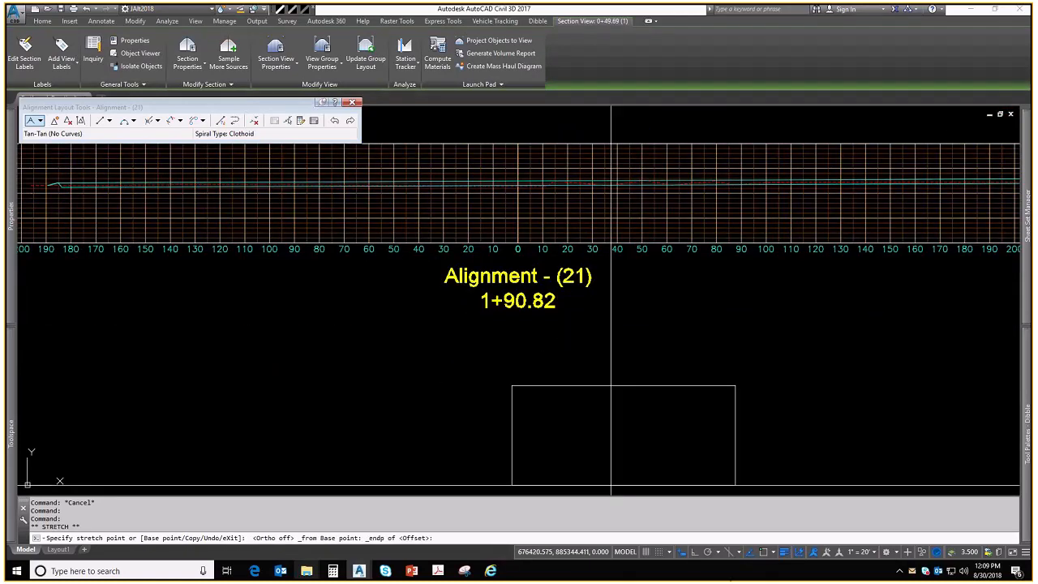
scroll(611, 487, "down", 4)
key("F8")
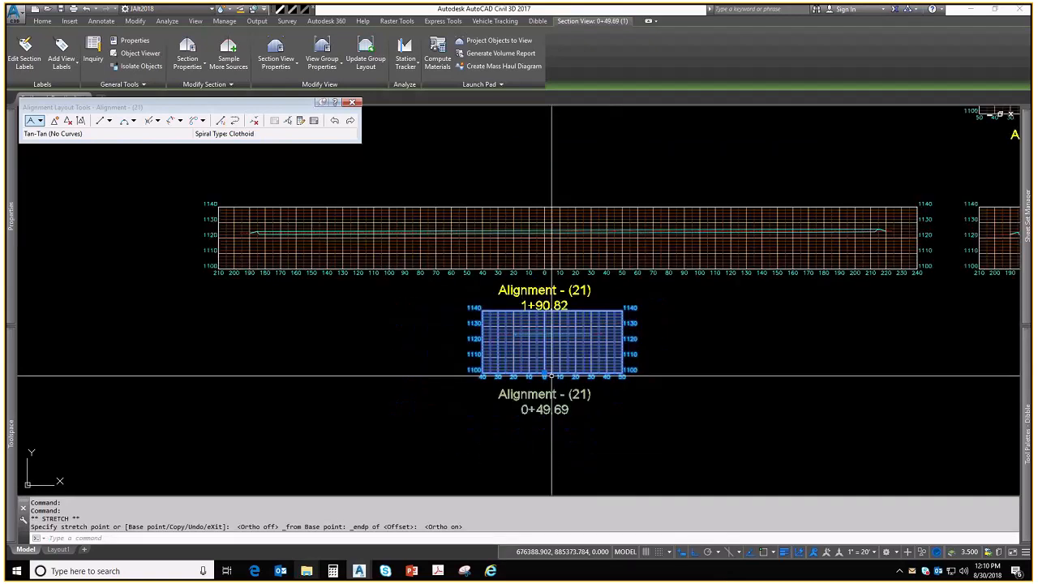
left_click(551, 420)
key("Escape")
key("Escape")
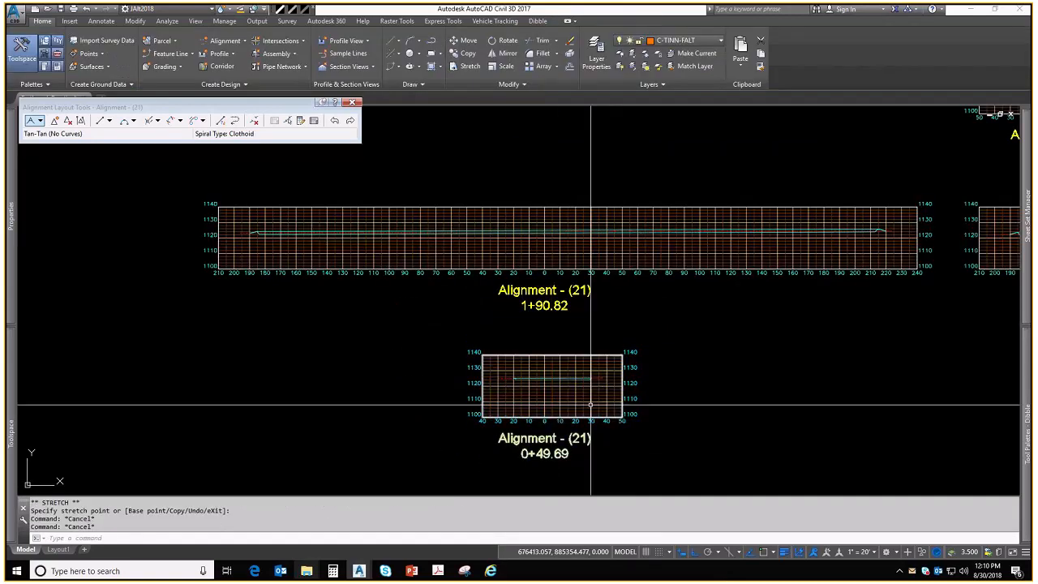
Move the 1+17.38 section view over to the 1+90.82 view, aligning their zero offsets with From and Endpoint snaps.
scroll(570, 378, "up", 3)
middle_click_drag(588, 371, 599, 394)
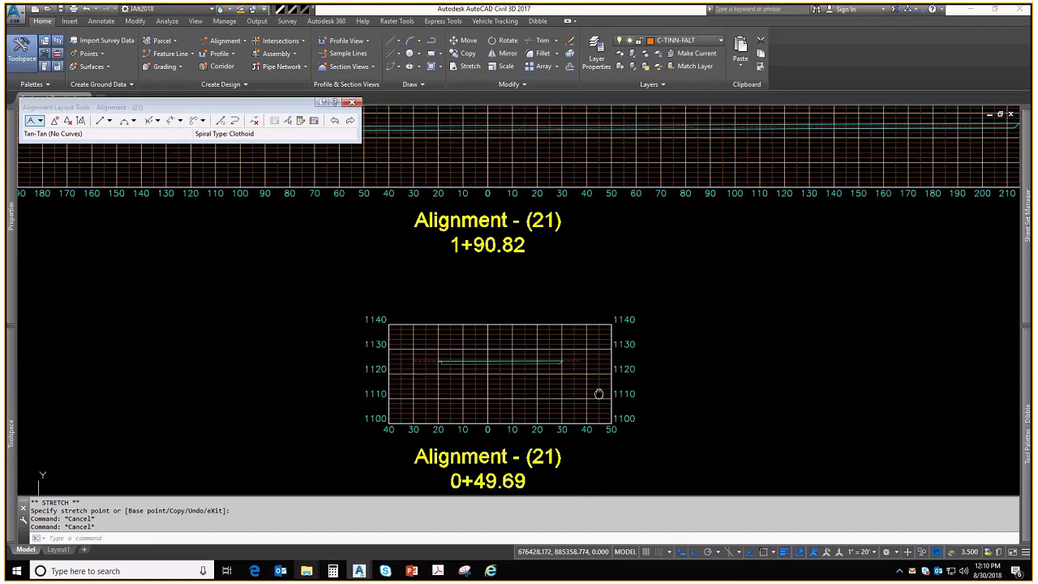
scroll(599, 393, "down", 2)
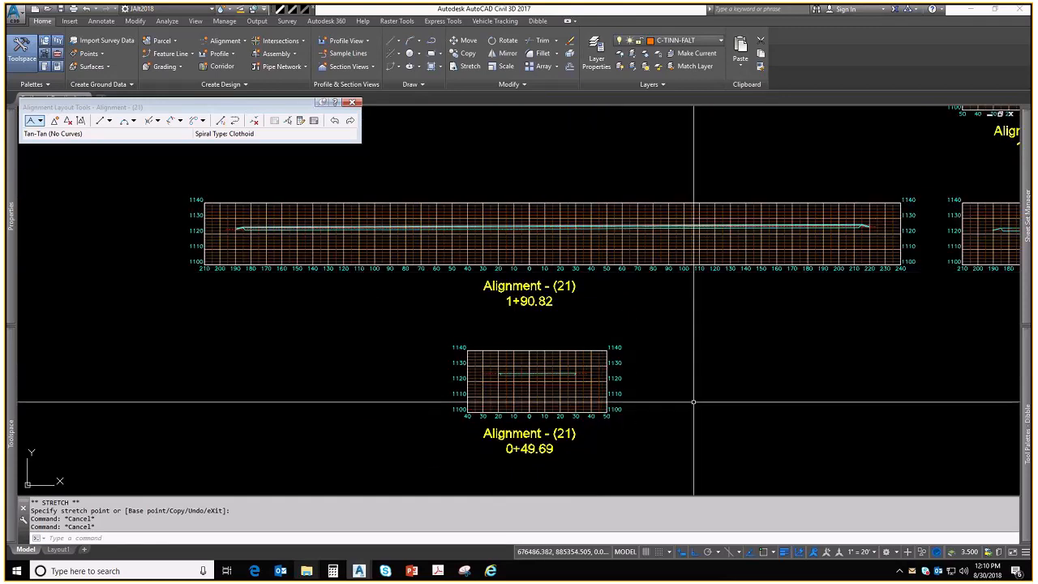
middle_click_drag(715, 383, 562, 417)
scroll(587, 381, "down", 1)
middle_click_drag(587, 381, 523, 393)
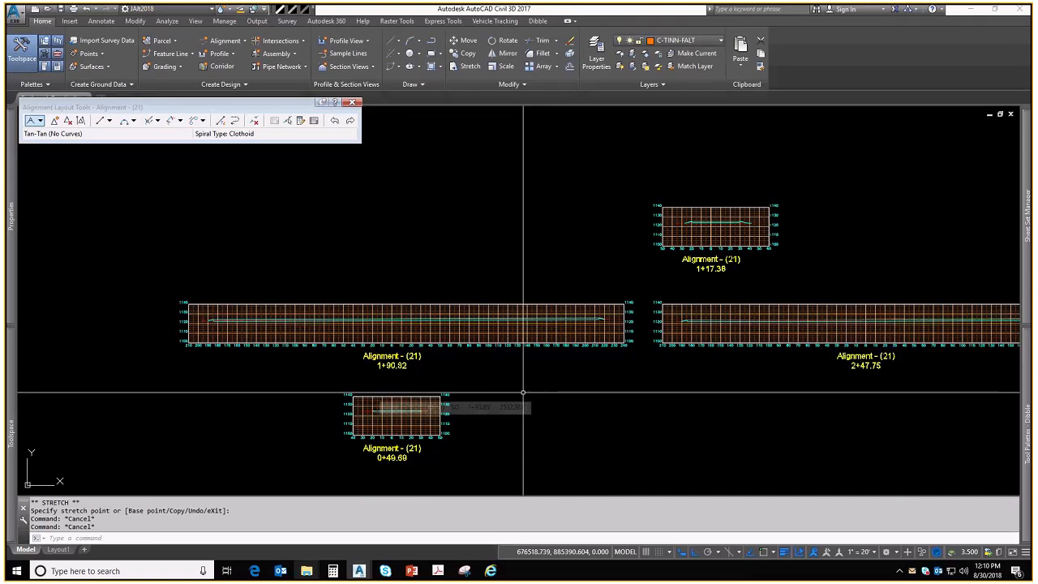
left_click(712, 245)
left_click(711, 246)
right_click(647, 261, "shift")
left_click(673, 280)
right_click(399, 313, "shift")
left_click(434, 386)
scroll(401, 311, "up", 5)
left_click(387, 310)
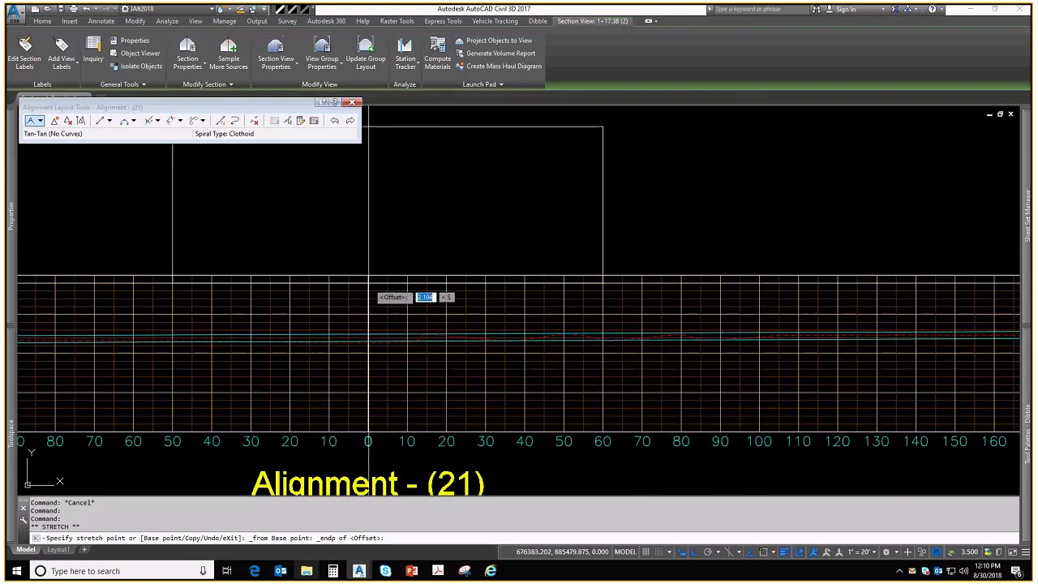
scroll(370, 246, "down", 4)
scroll(494, 234, "down", 4)
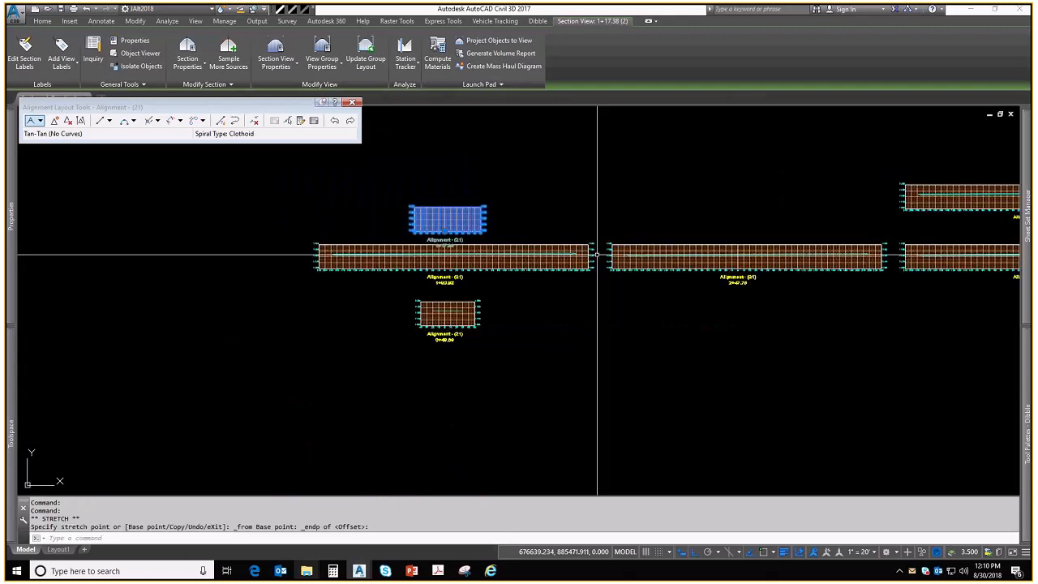
Raise the 1+17.38 section view straight up to leave space above the 1+90.82 view.
middle_click_drag(443, 232, 405, 254)
left_click(408, 254)
left_click(408, 238)
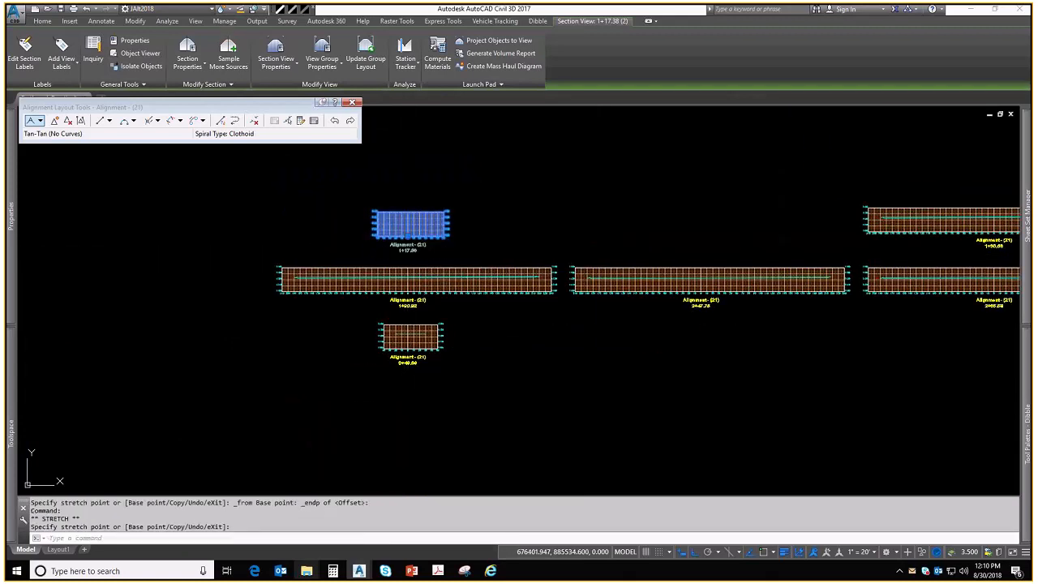
key("Escape")
key("Escape")
Move the 1+17.38 section view straight down to sit just above the 0+49.69 view.
scroll(422, 312, "up", 4)
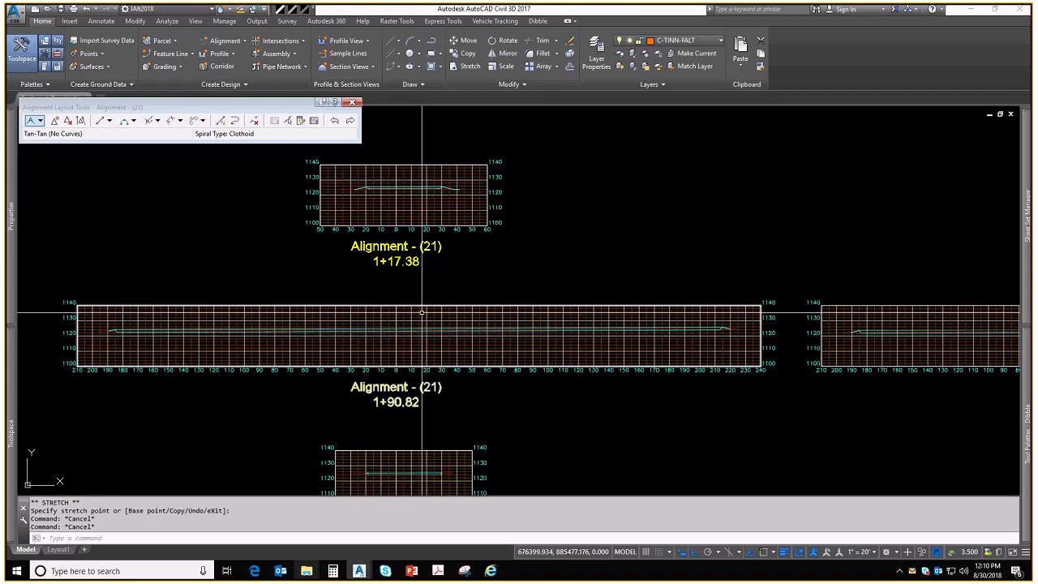
scroll(422, 312, "down", 2)
middle_click_drag(465, 369, 549, 337)
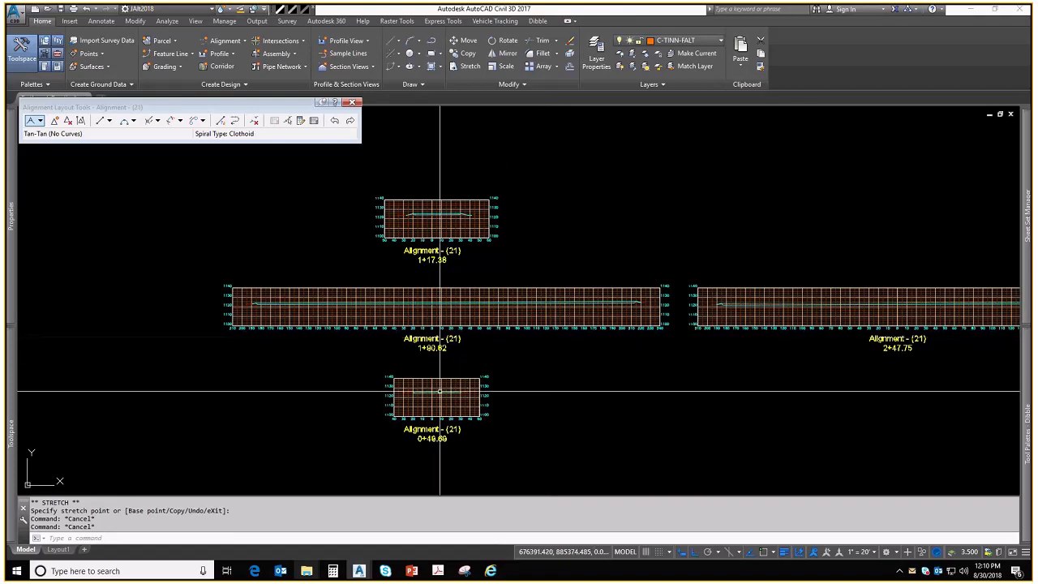
scroll(439, 399, "up", 2)
left_click(434, 126)
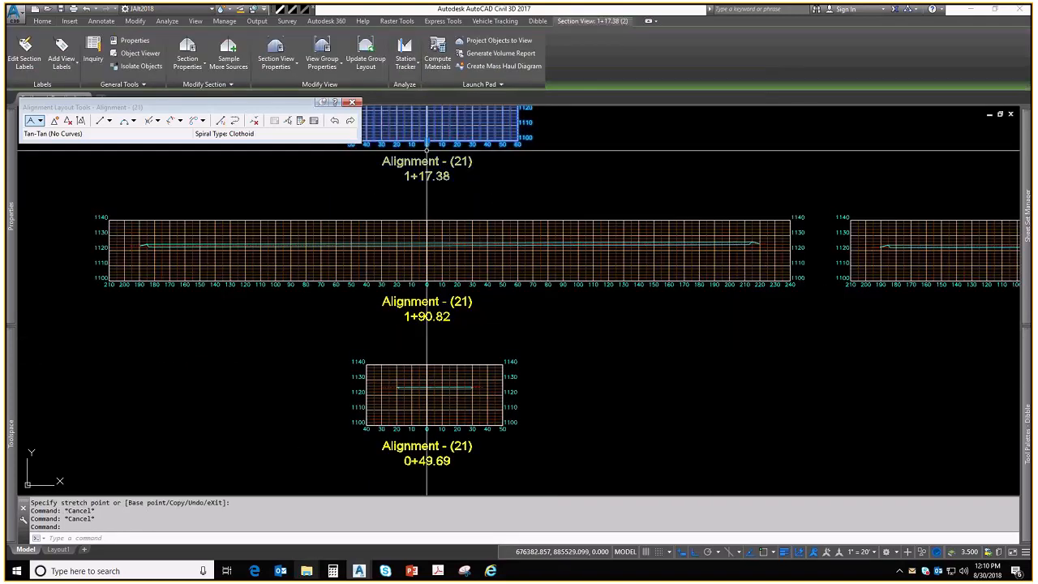
left_click(427, 142)
left_click(428, 337)
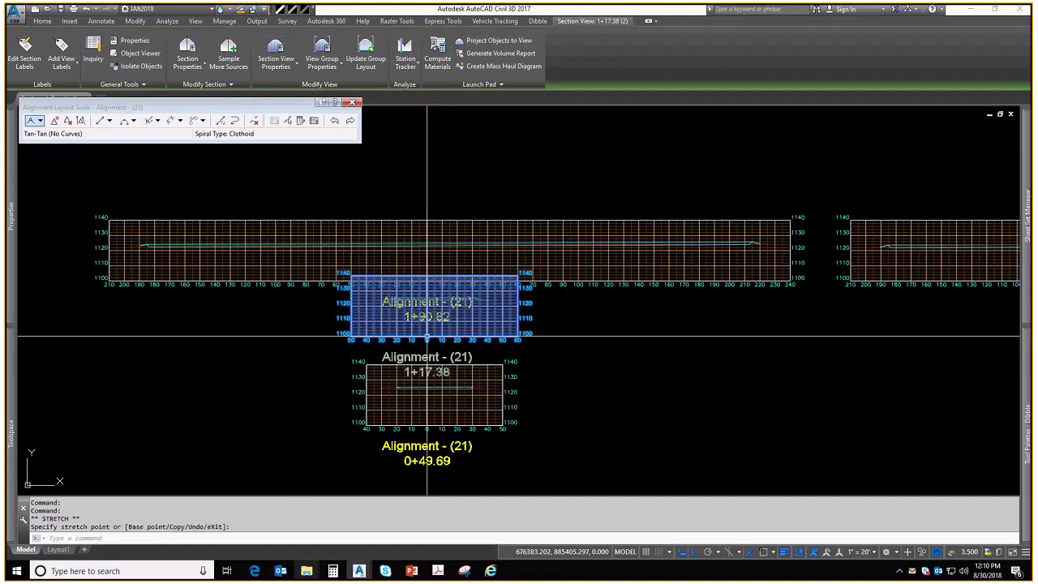
Move the 1+90.82 section view straight up until it clears the 1+17.38 view, and clear the selection.
left_click(427, 281)
left_click(427, 281)
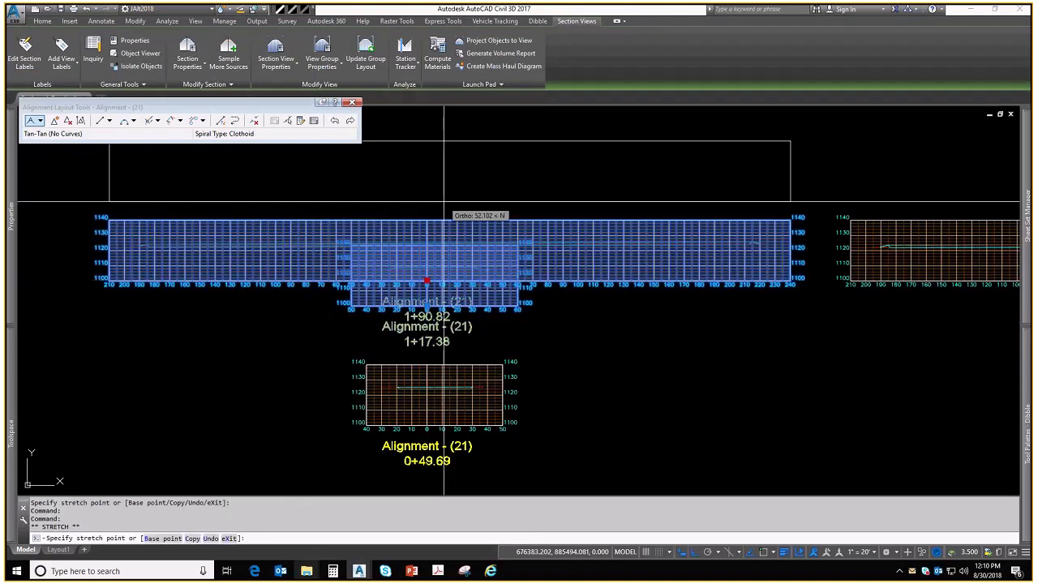
left_click(443, 202)
scroll(446, 296, "down", 2)
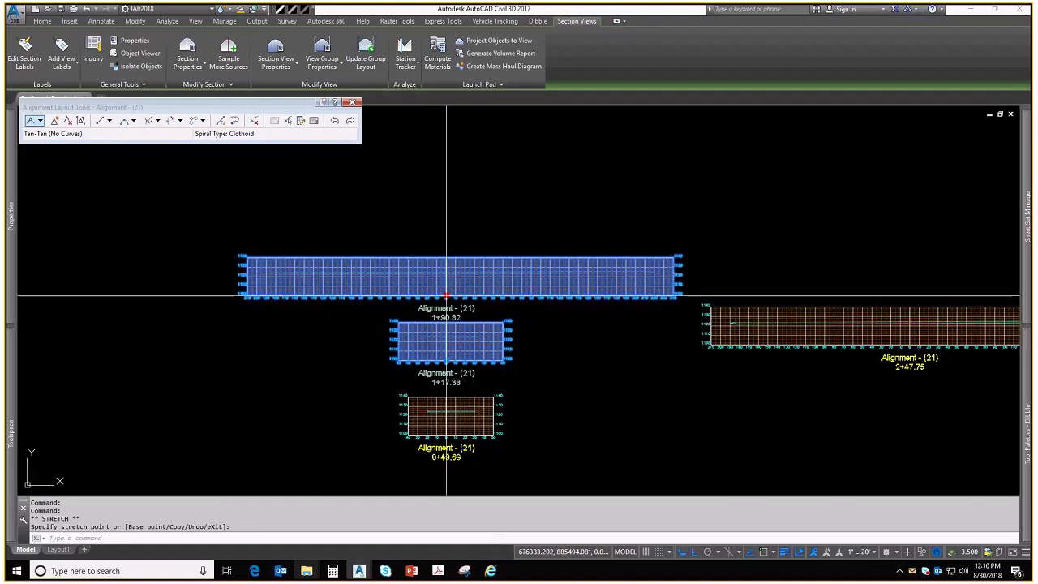
left_click(446, 295)
left_click(446, 281)
middle_click_drag(601, 316, 564, 336)
key("Escape")
key("Escape")
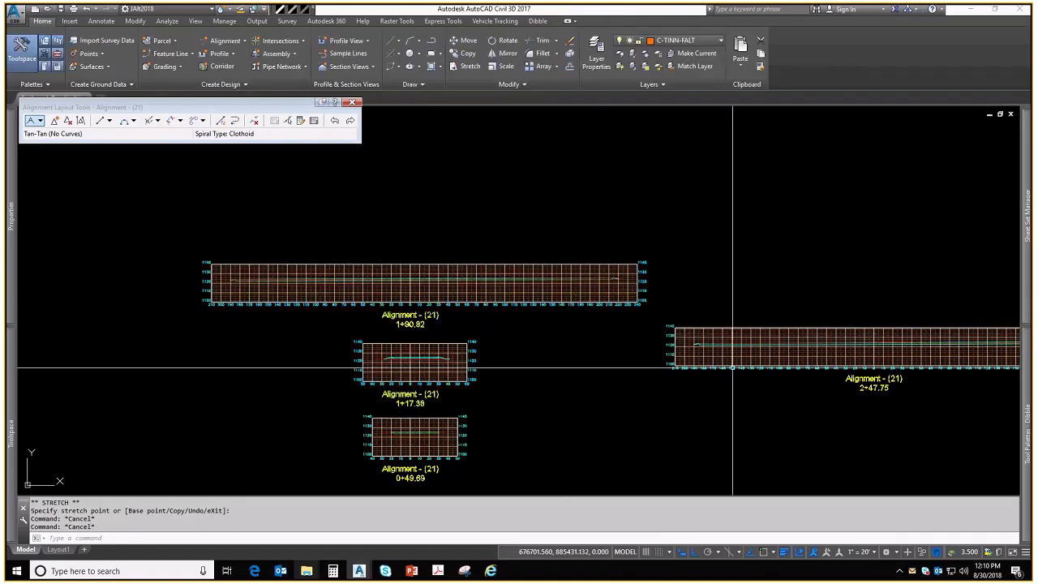
Move the 2+47.75 section view above the 1+90.82 view, aligning their zero offsets with From and Endpoint snaps, and clear the selection.
left_click(732, 368)
left_click(874, 365)
right_click(874, 366, "shift")
key("f")
right_click(805, 358, "shift")
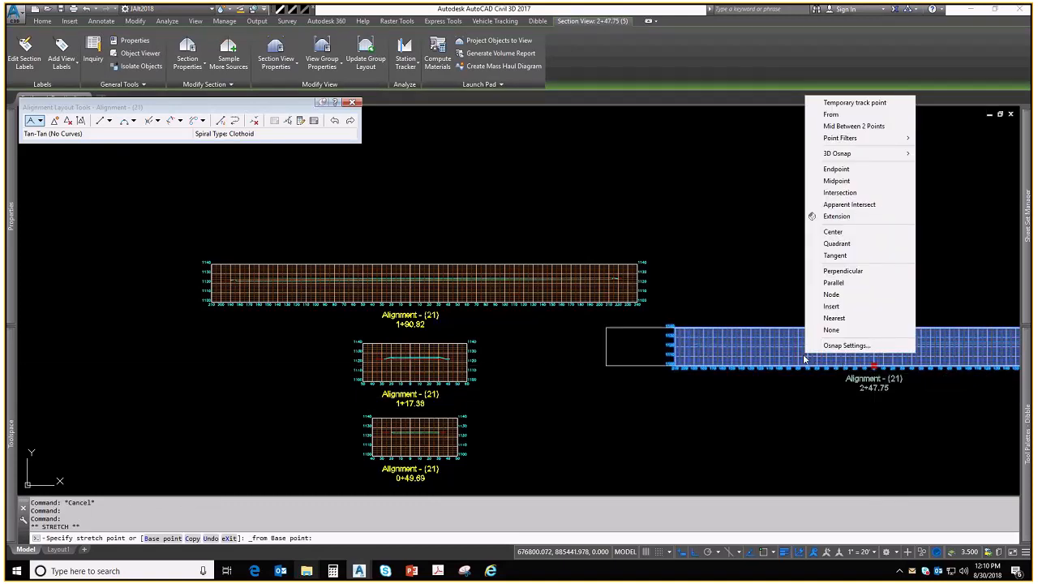
key("e")
scroll(404, 263, "up", 3)
left_click(426, 268)
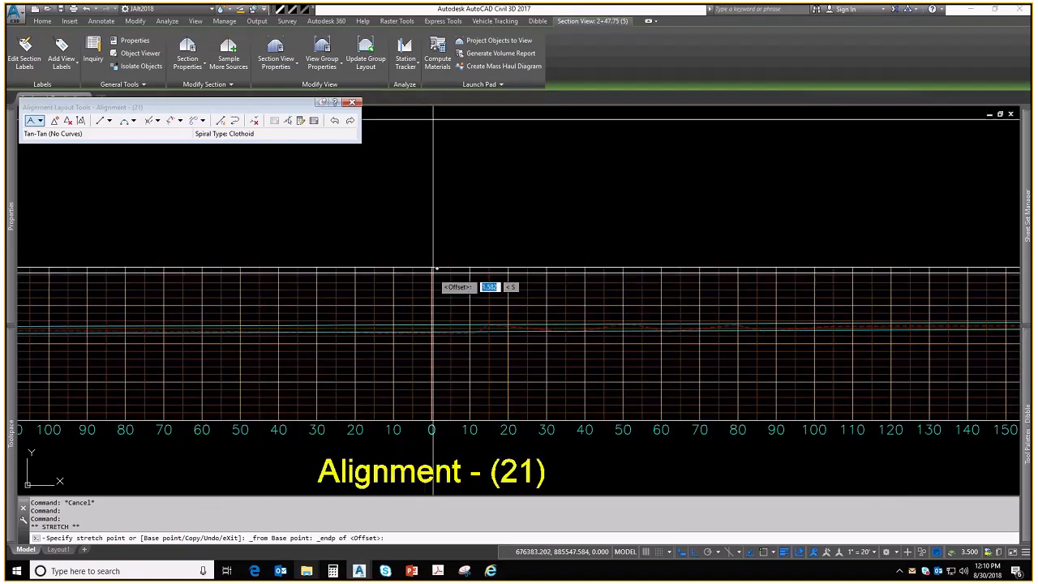
scroll(431, 271, "down", 3)
key("Escape")
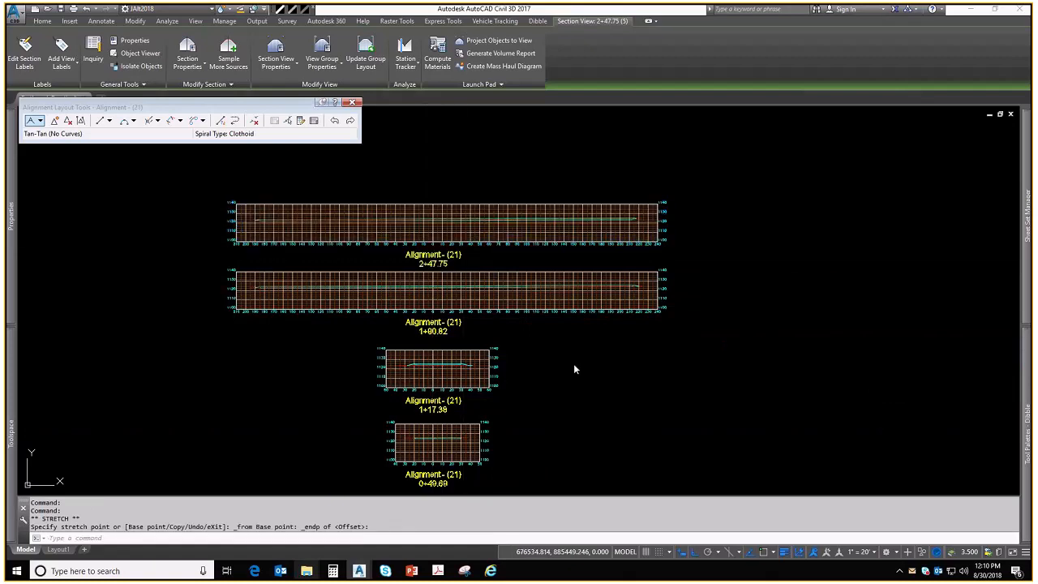
key("Escape")
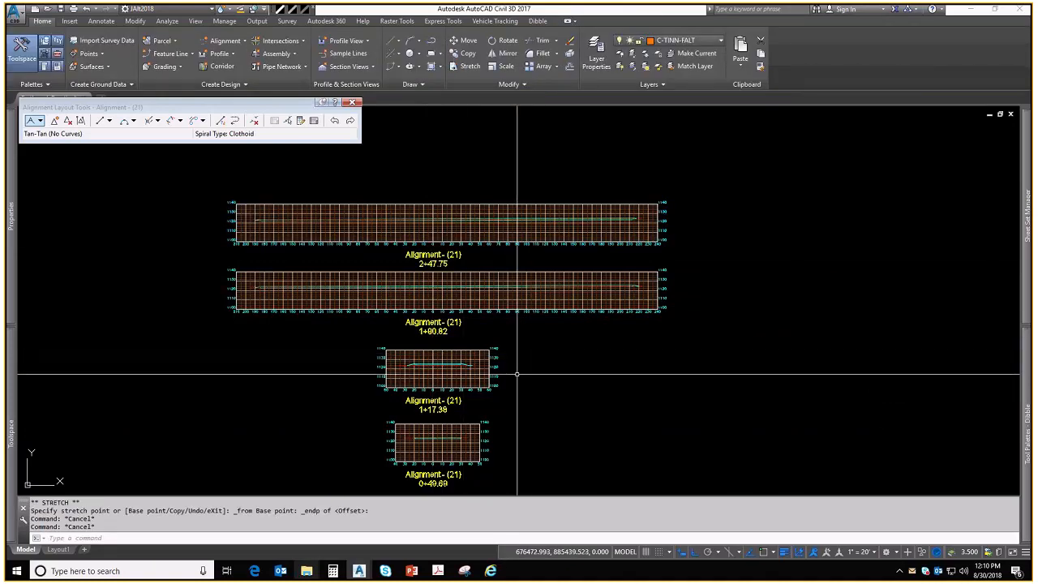
Examine the four stacked section views to check their station order and the alignment of their zero offsets.
scroll(452, 357, "down", 2)
scroll(451, 361, "up", 3)
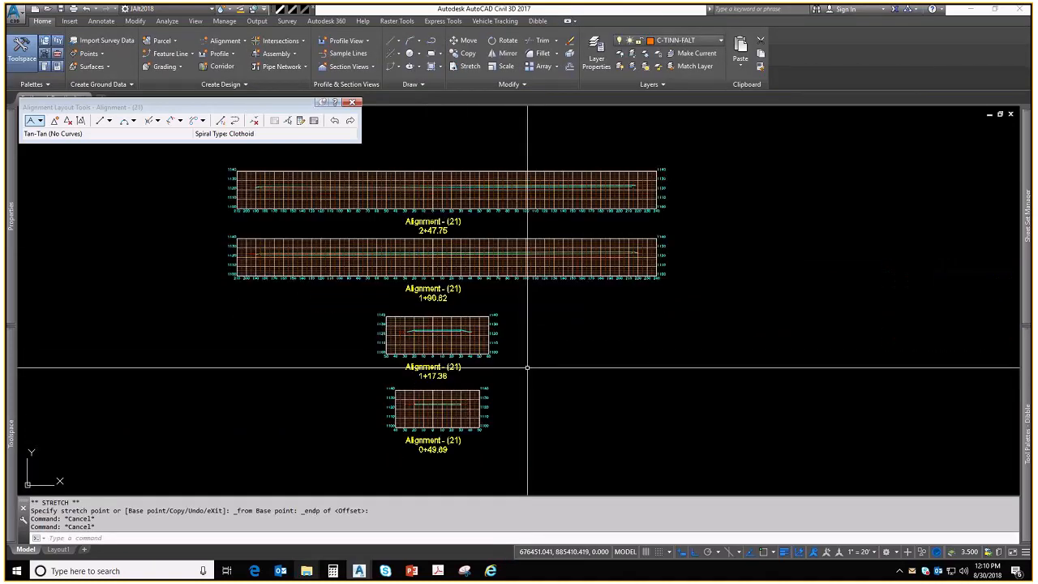
key("Escape")
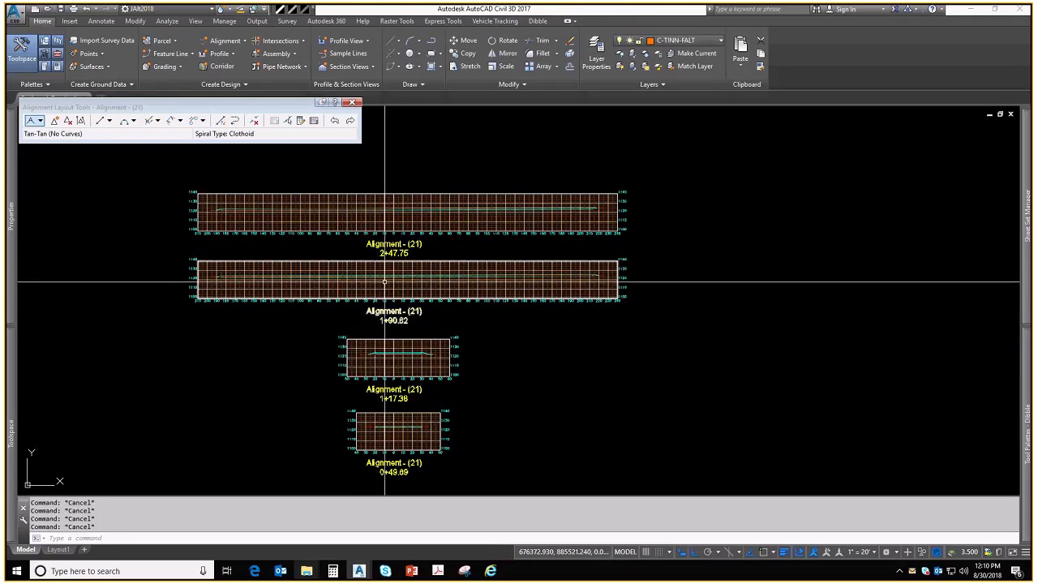
scroll(400, 369, "up", 4)
mouse_move(401, 369)
middle_mouse_down()
mouse_move(465, 174)
mouse_move(537, 237)
mouse_move(539, 436)
middle_mouse_up()
middle_click_drag(545, 220, 560, 371)
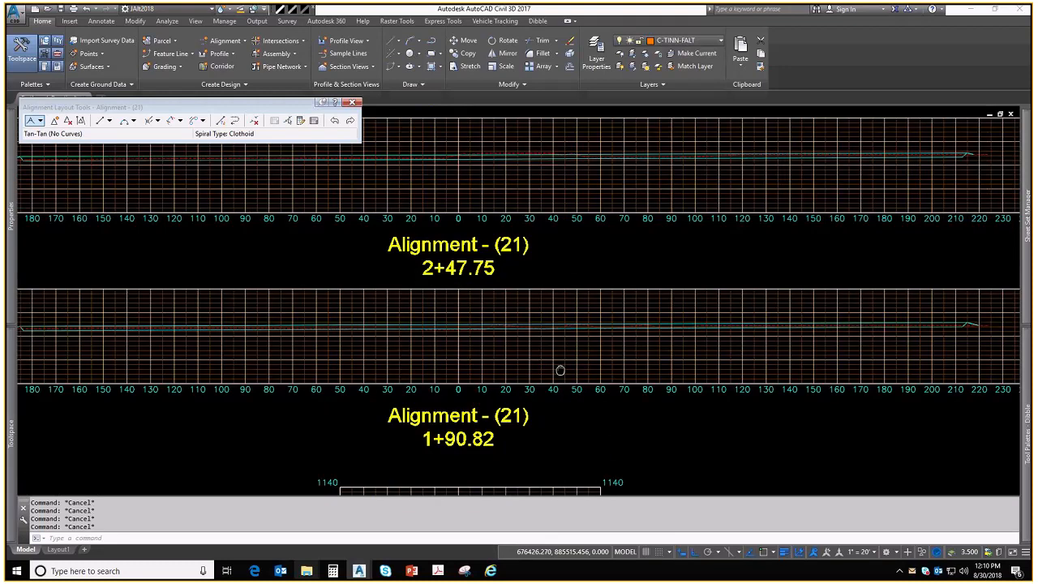
scroll(561, 371, "down", 5)
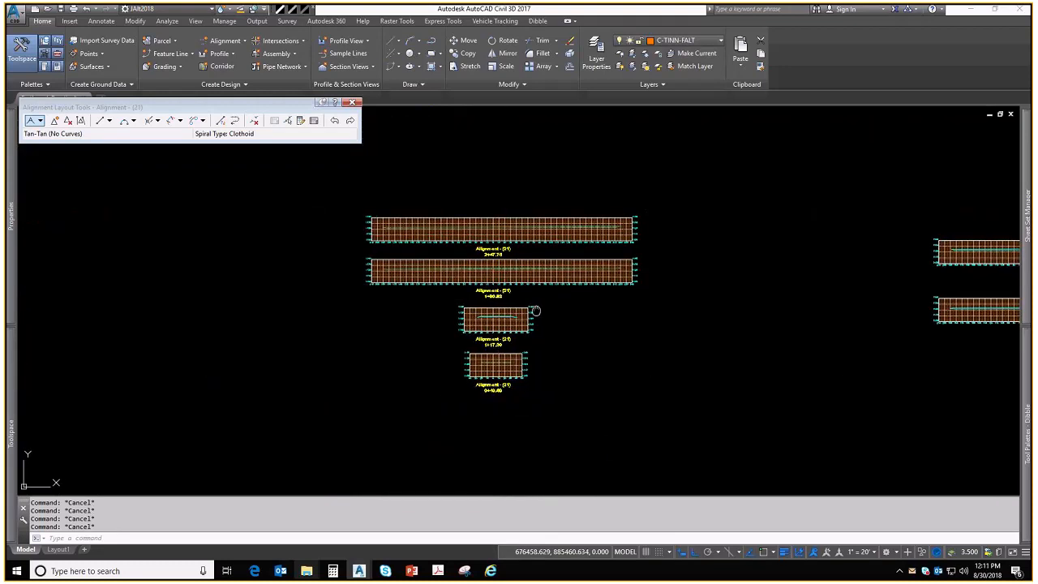
scroll(517, 282, "up", 4)
scroll(486, 279, "down", 1)
scroll(489, 219, "up", 1)
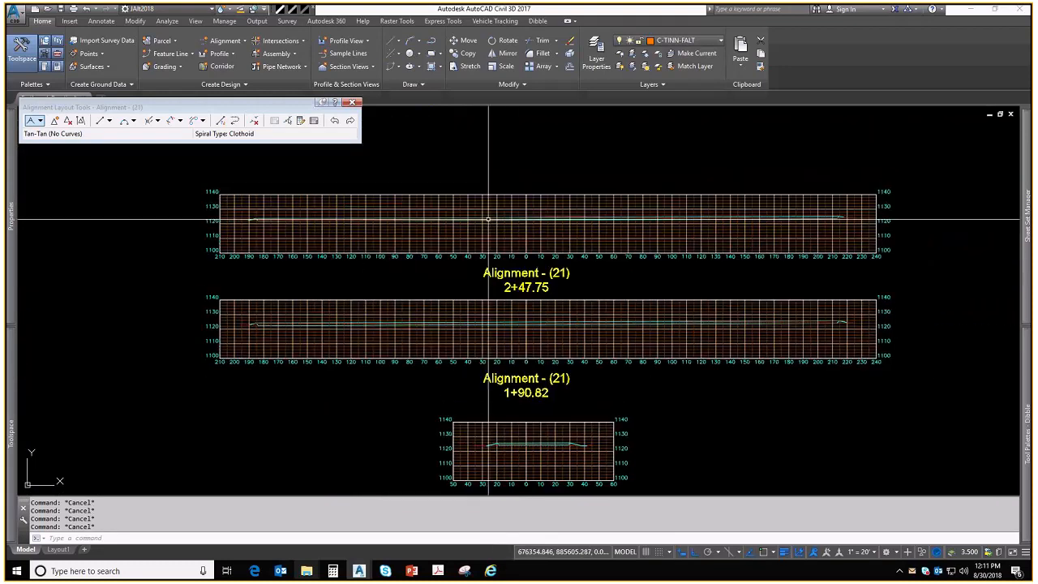
scroll(489, 219, "down", 2)
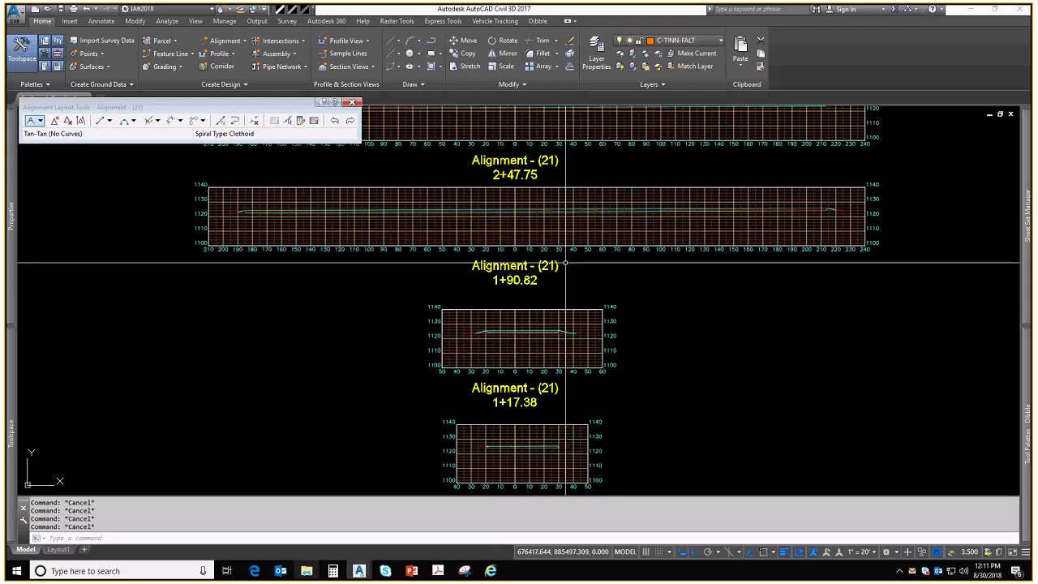
scroll(355, 172, "down", 2)
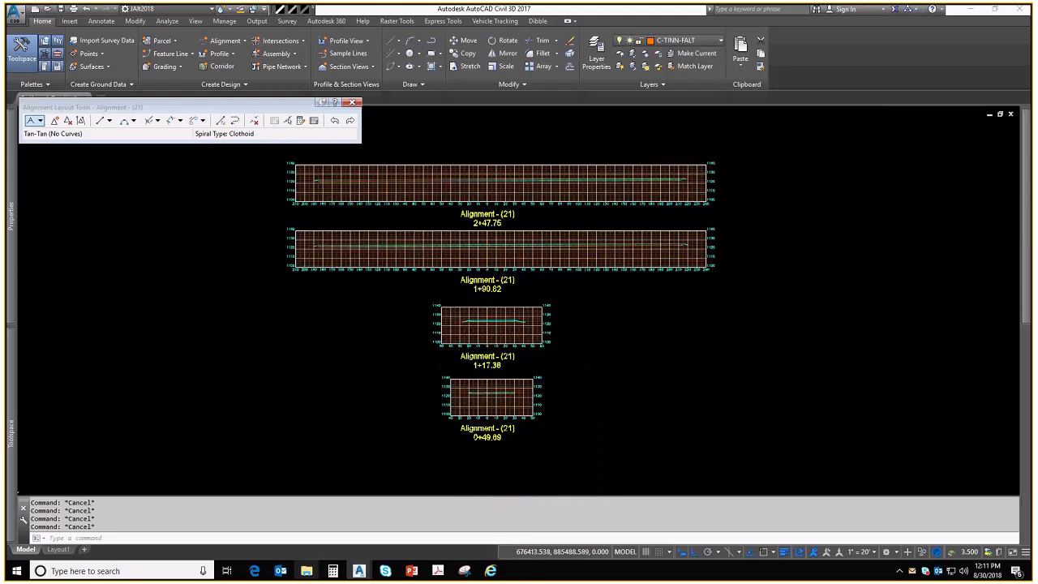
Start computing materials for SLG-1 along Alignment - (21) and map all EG surfaces to Existing NG.
left_click(172, 22)
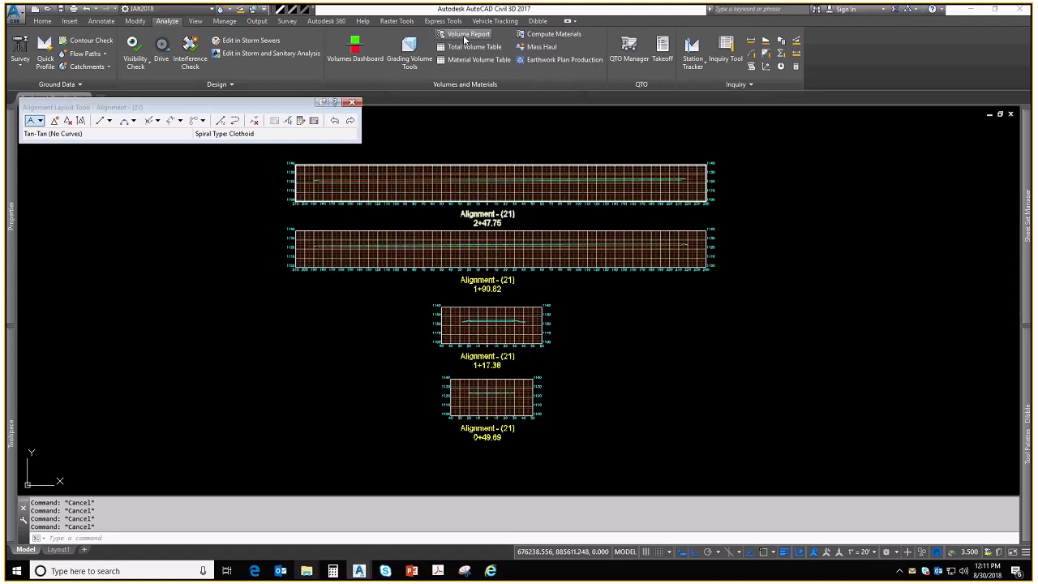
left_click(537, 34)
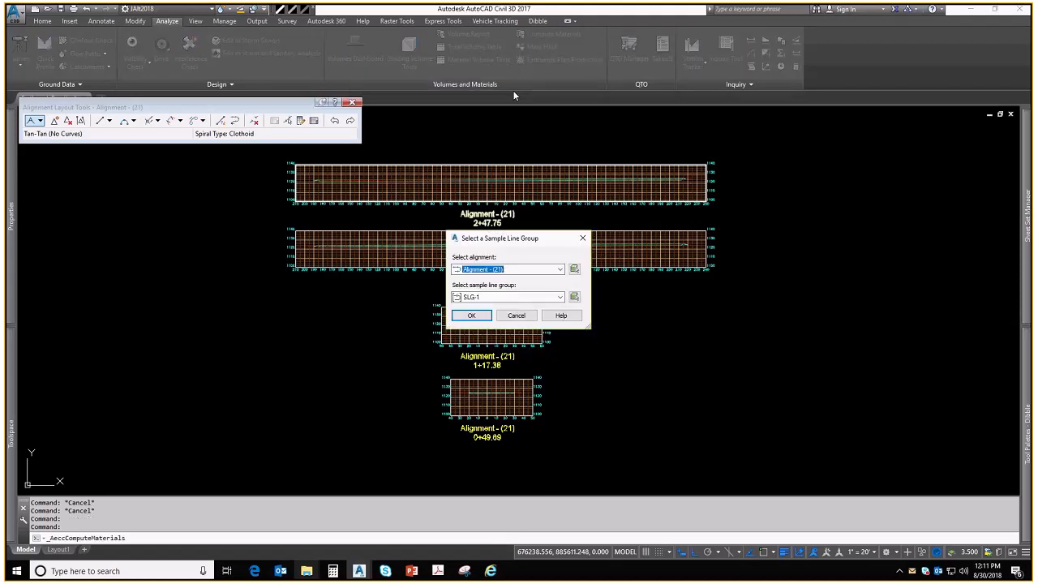
left_click(473, 316)
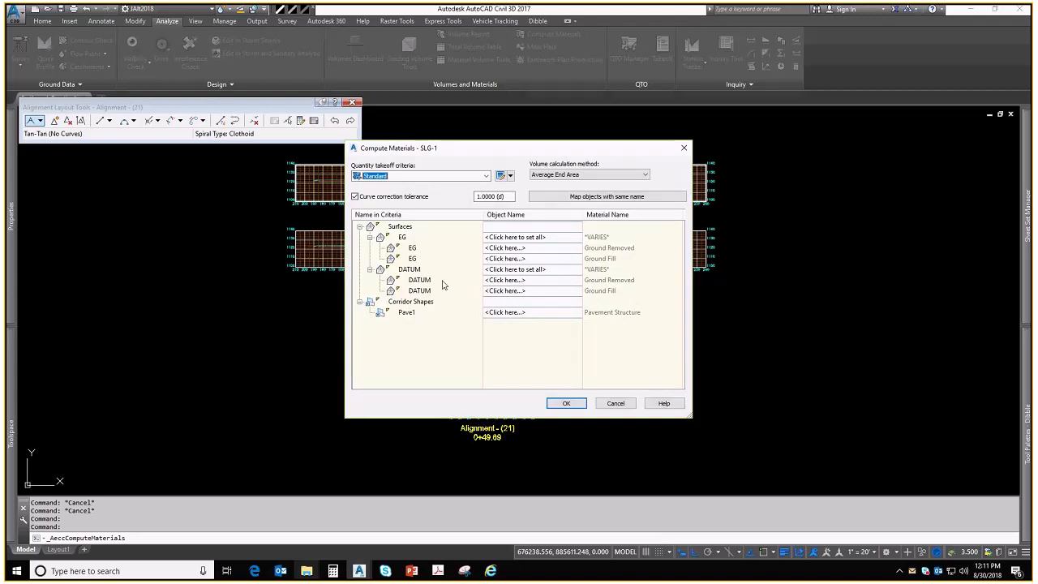
left_click(506, 237)
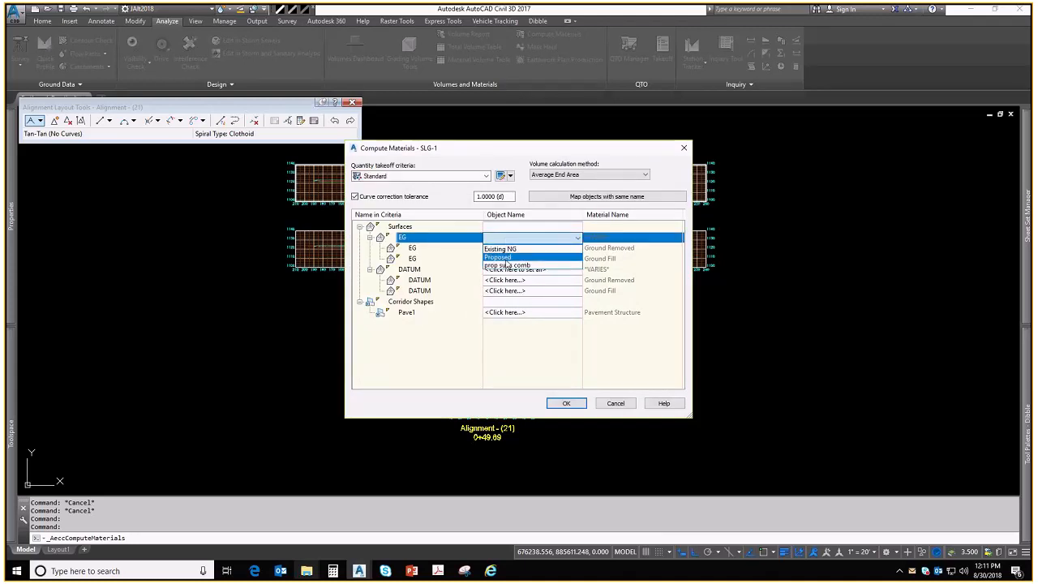
left_click(506, 248)
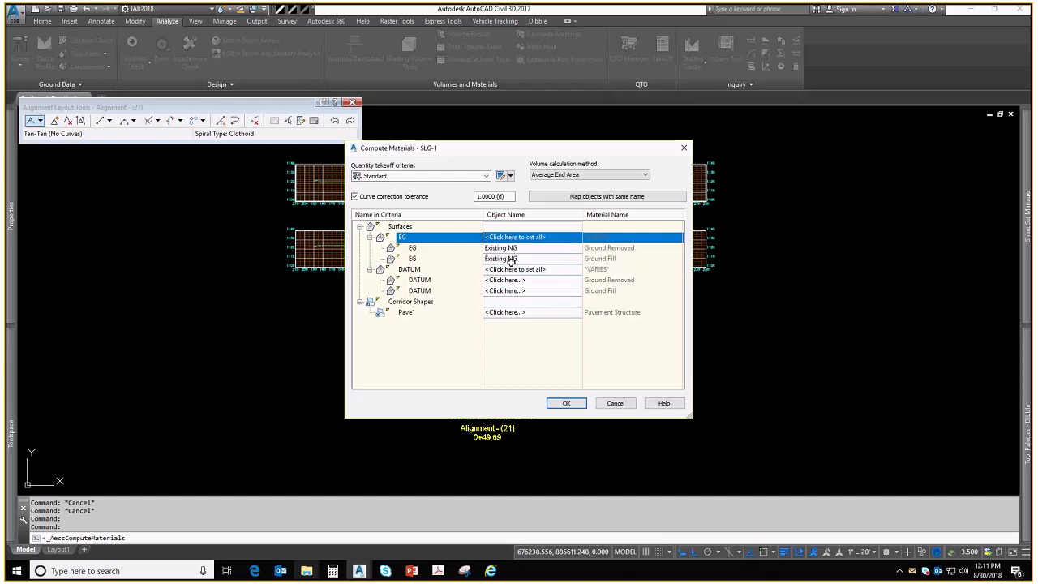
Map all DATUM surfaces to prop subs comb and compute the materials by Average End Area, leaving the Pave1 shape unmapped.
left_click(503, 270)
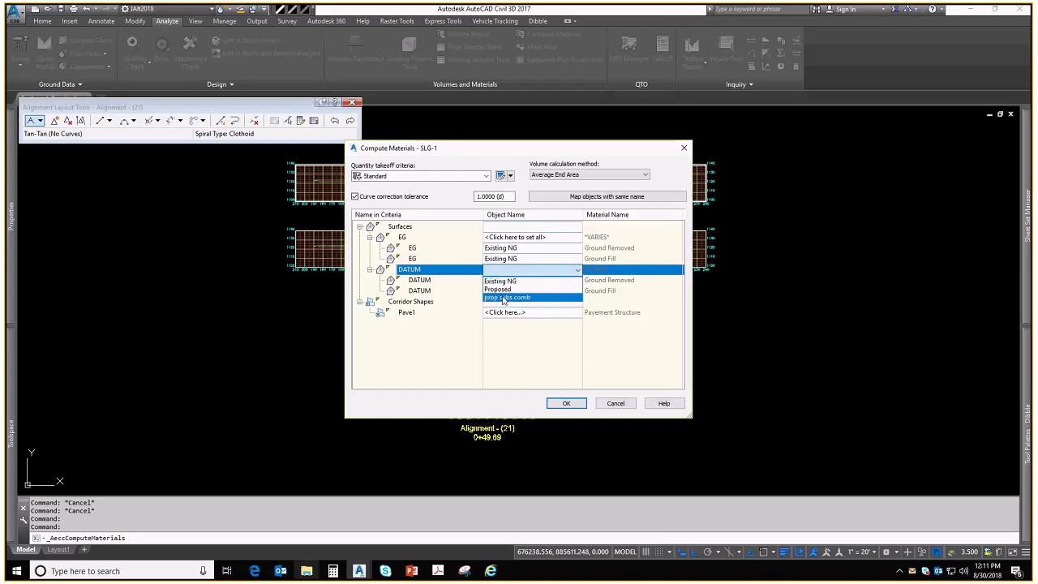
left_click(507, 297)
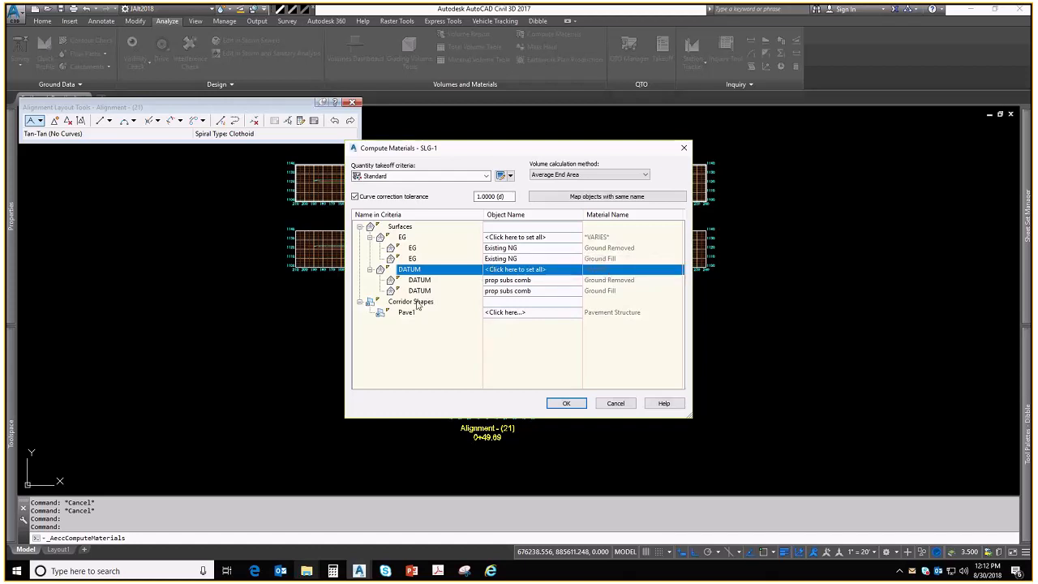
left_click(566, 177)
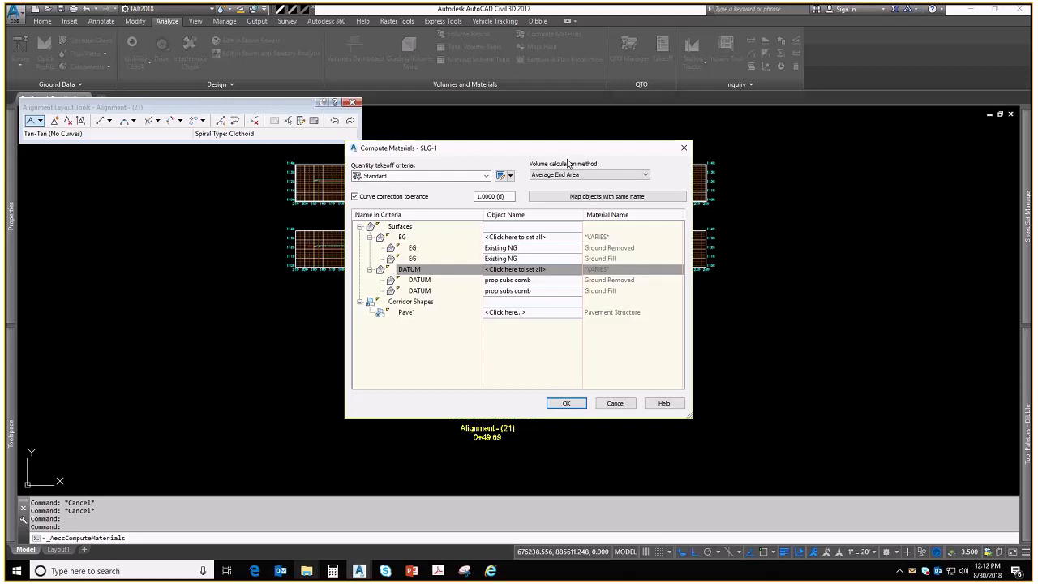
left_click(567, 403)
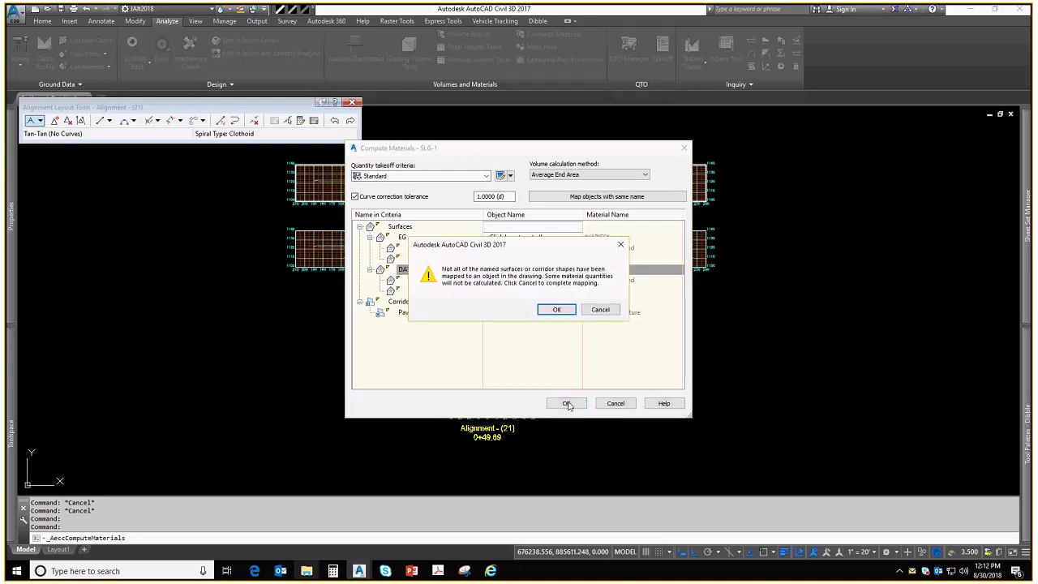
left_click(557, 310)
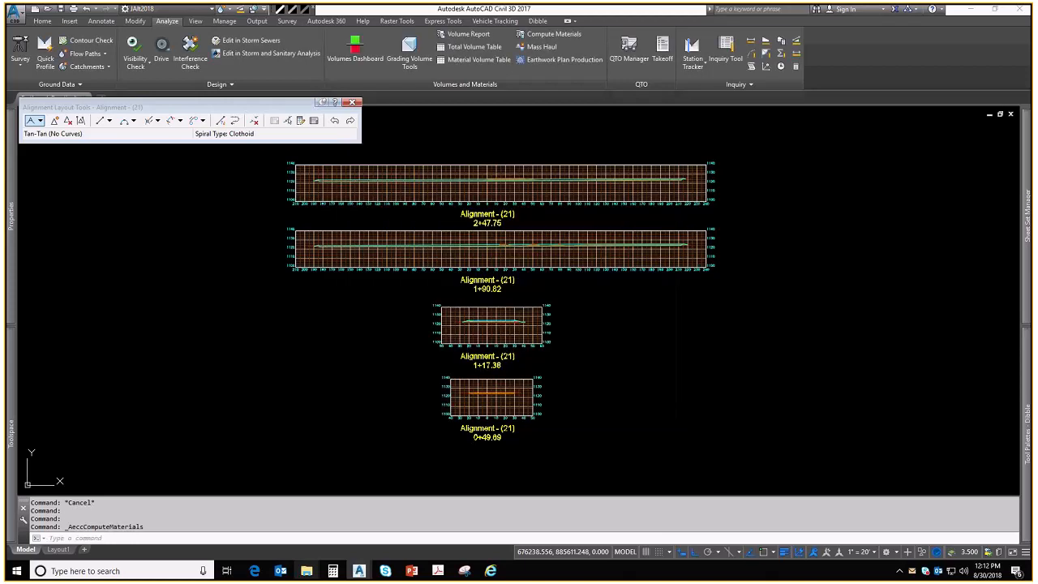
Examine the shaded cut and fill areas at the negative-offset end of the 2+47.75 section view.
scroll(396, 167, "up", 2)
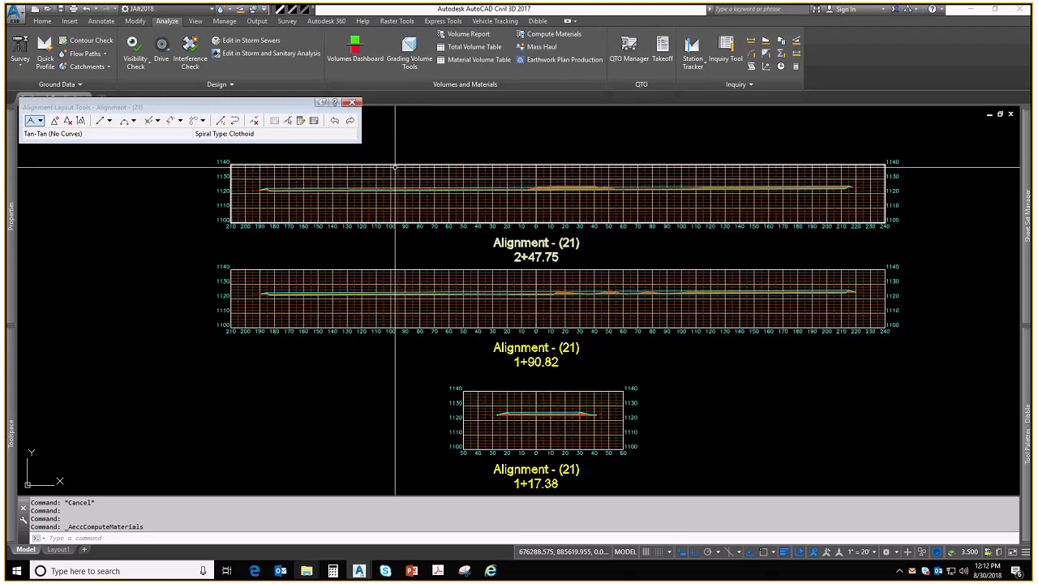
scroll(285, 170, "up", 4)
scroll(185, 305, "up", 3)
middle_click_drag(185, 305, 260, 271)
key("Escape")
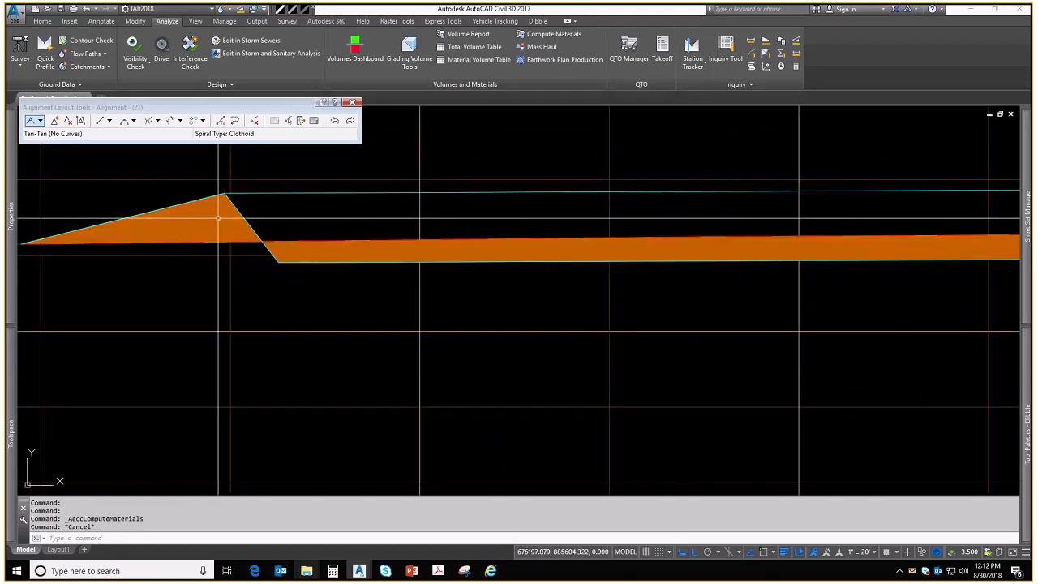
scroll(267, 246, "down", 2)
left_click(232, 238)
key("Escape")
scroll(239, 238, "up", 1)
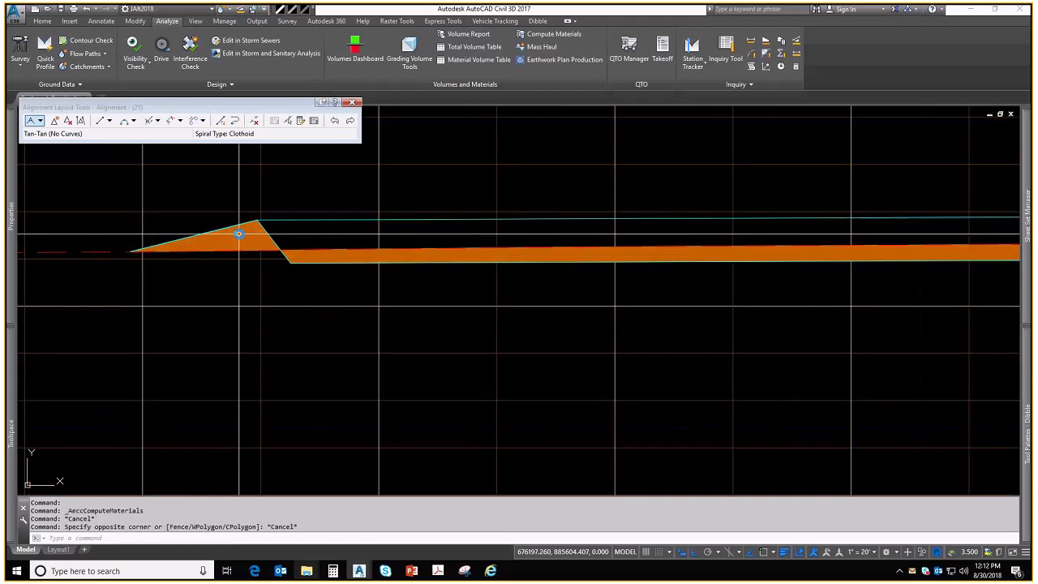
scroll(244, 231, "up", 1)
left_click(243, 231)
key("Escape")
left_click(264, 214)
key("Escape")
scroll(397, 270, "down", 6)
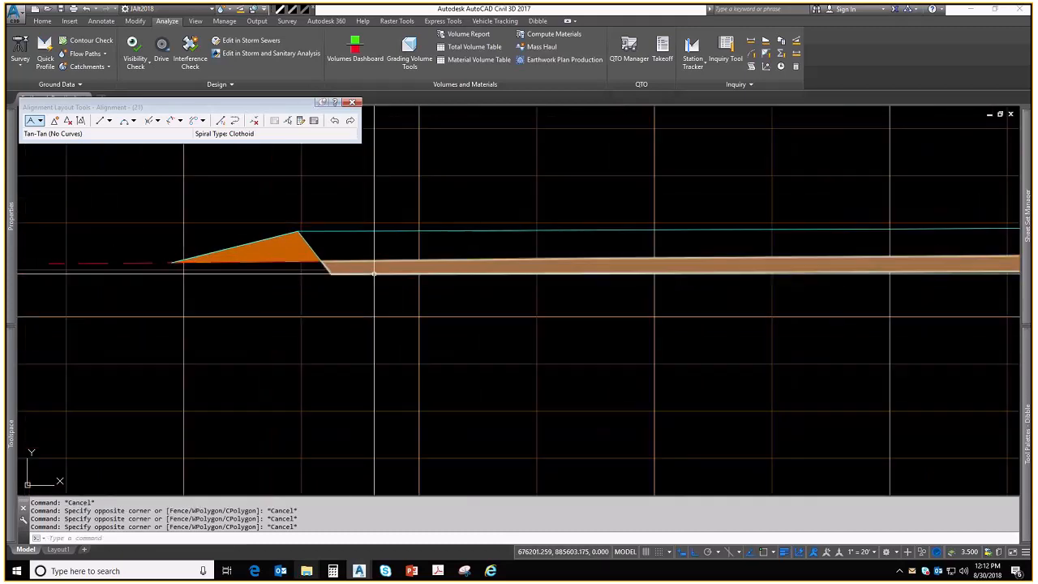
Inspect the Ground Removed material section around the zero offset of the 2+47.75 view and compare it with the 1+90.82 view.
scroll(755, 324, "down", 1)
middle_click_drag(812, 323, 36, 356)
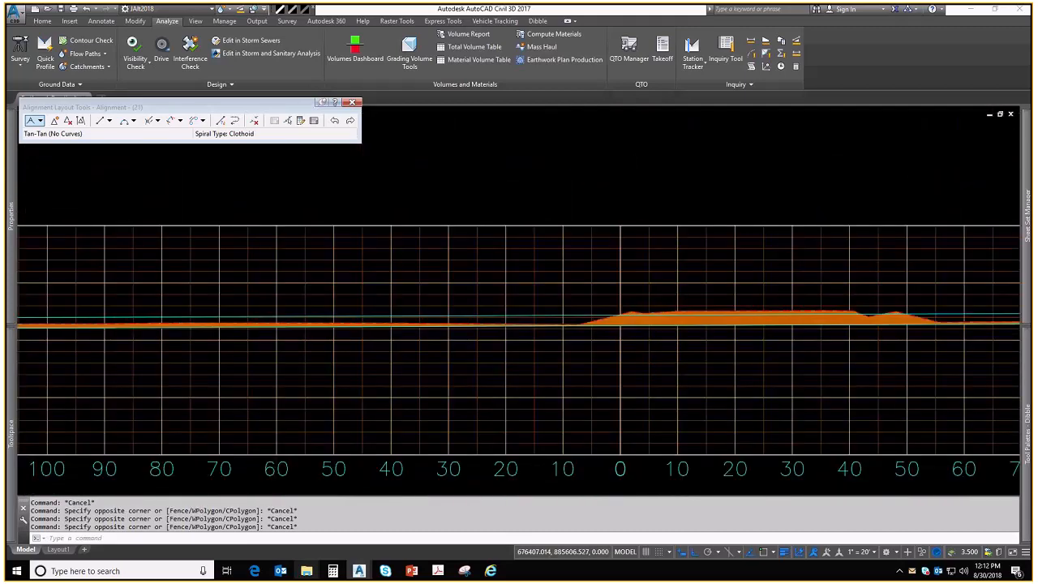
scroll(734, 313, "up", 3)
left_click(698, 332)
key("Escape")
left_click(557, 362)
key("Escape")
key("Escape")
key("Escape")
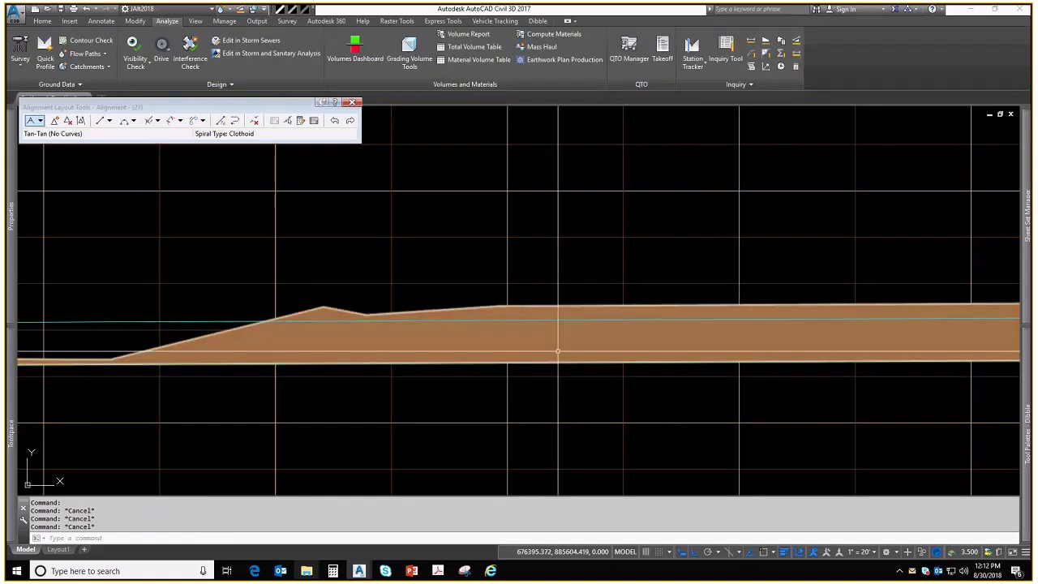
left_click(558, 351)
scroll(291, 190, "down", 4)
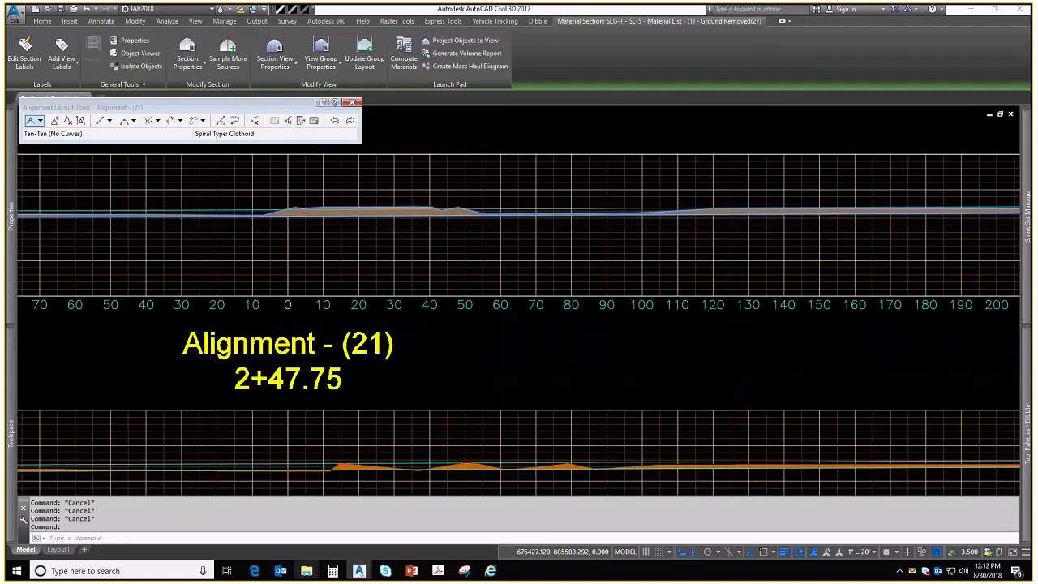
scroll(536, 310, "down", 3)
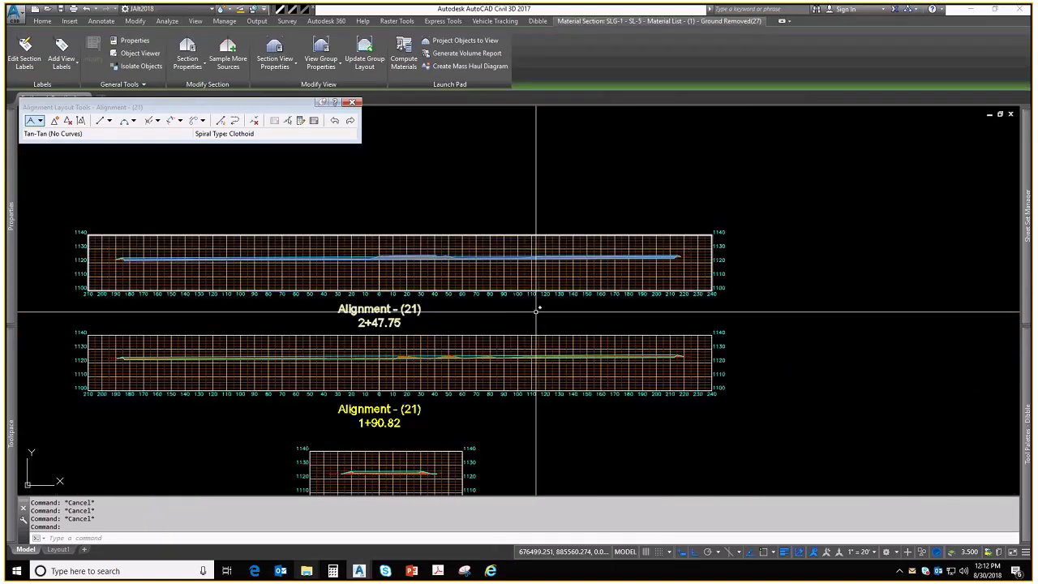
scroll(536, 310, "up", 5)
scroll(667, 262, "down", 5)
key("Escape")
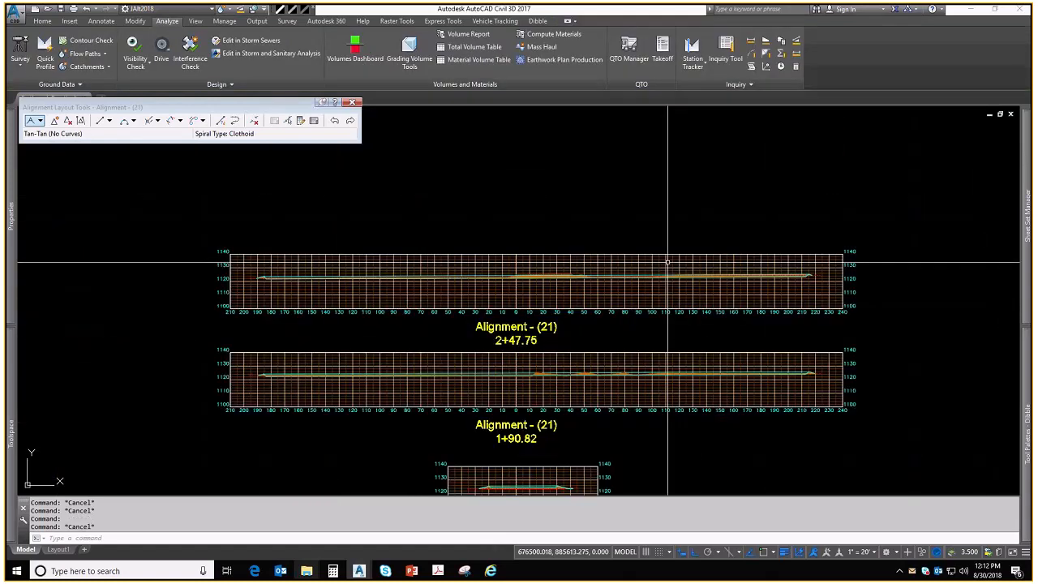
Generate the volume report for Alignment - (21), SLG-1 and Material List - (1), allowing its scripts to run in Internet Explorer.
middle_click_drag(668, 262, 608, 199)
left_click(468, 35)
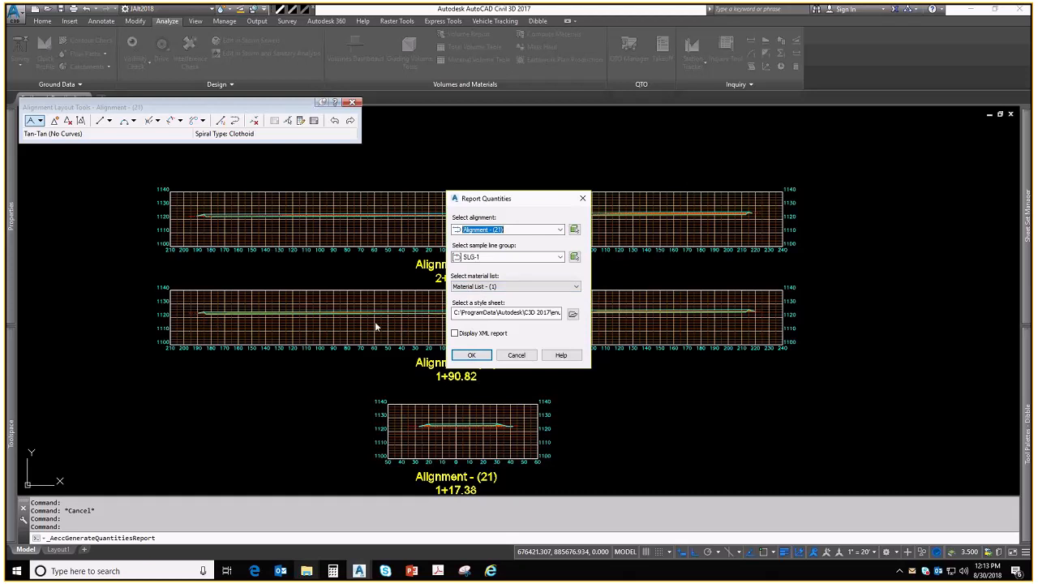
left_click(469, 355)
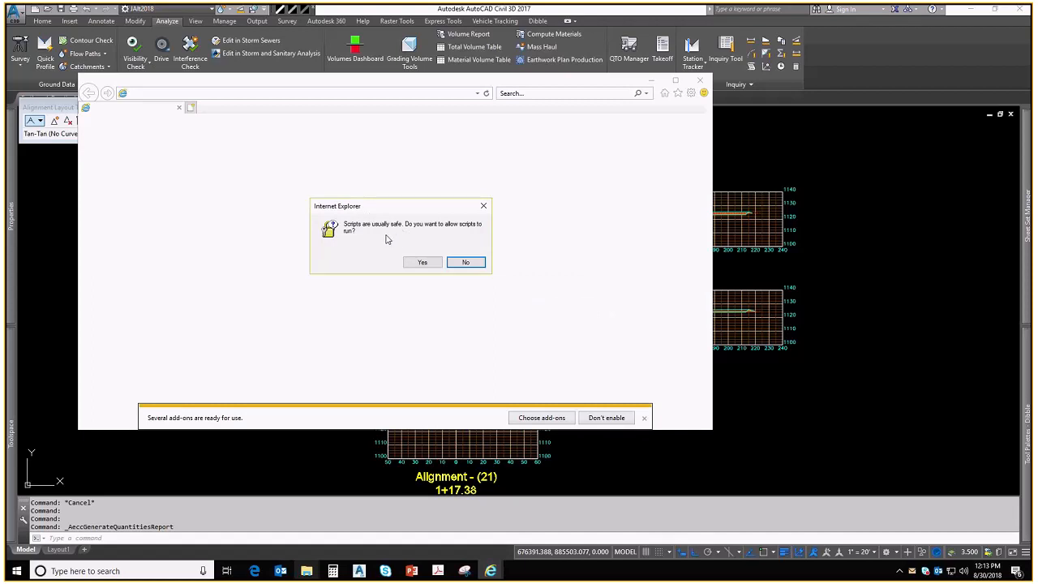
left_click(423, 261)
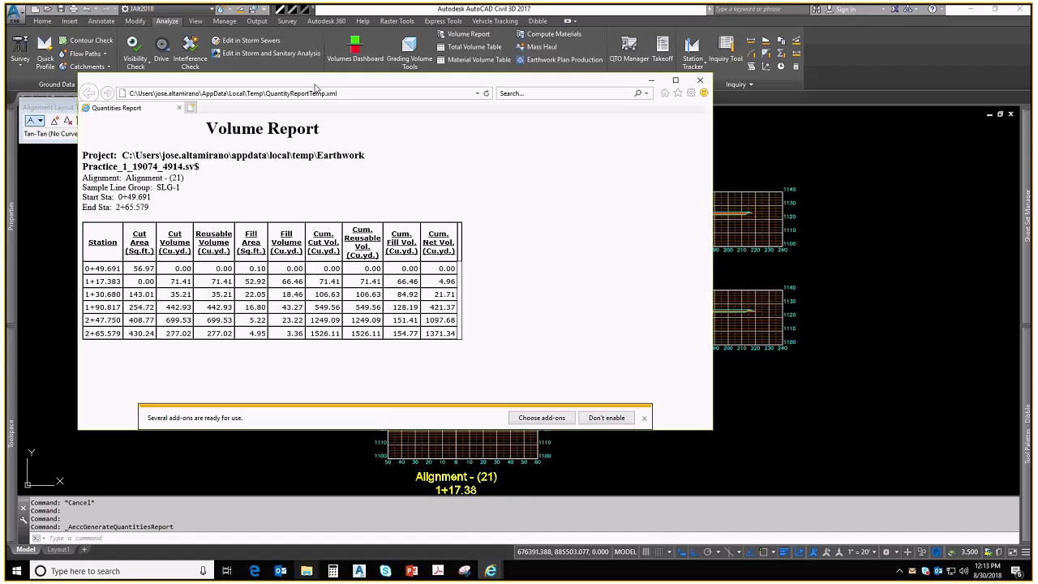
Maximize the generated volume report, review its cut and fill values by station, and close it.
double_click(316, 87)
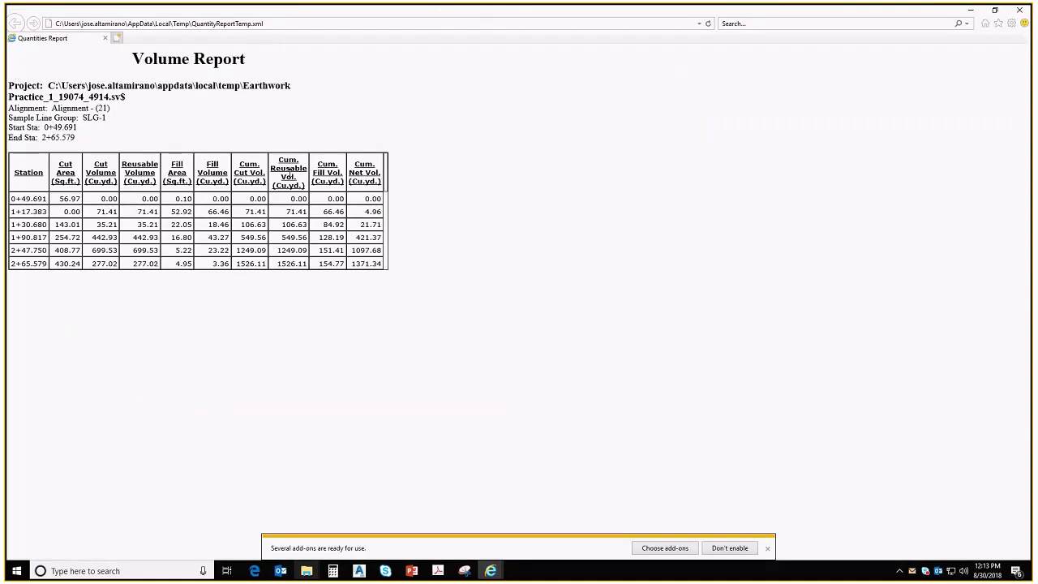
right_click(470, 104)
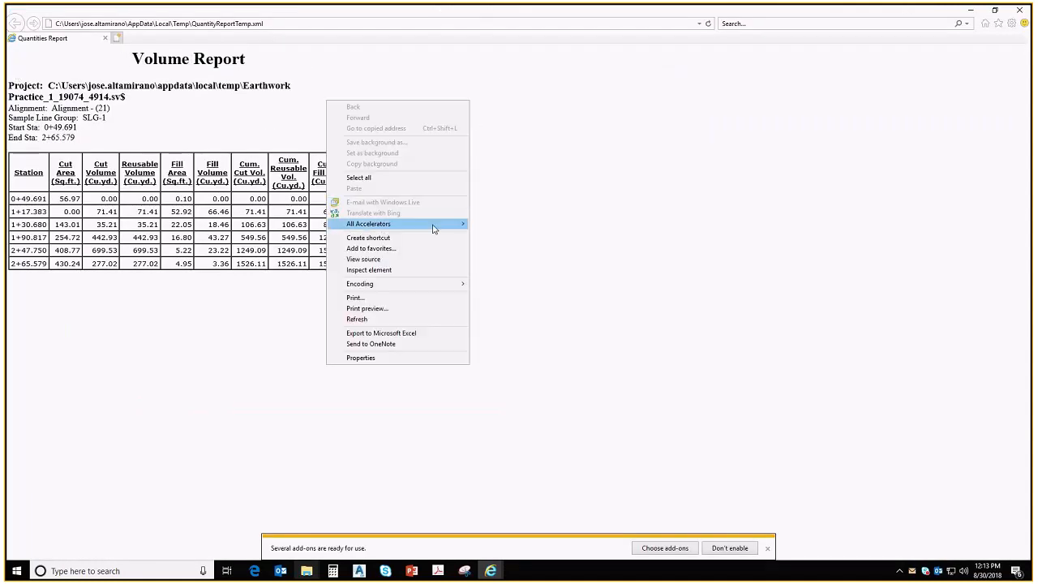
left_click(1019, 11)
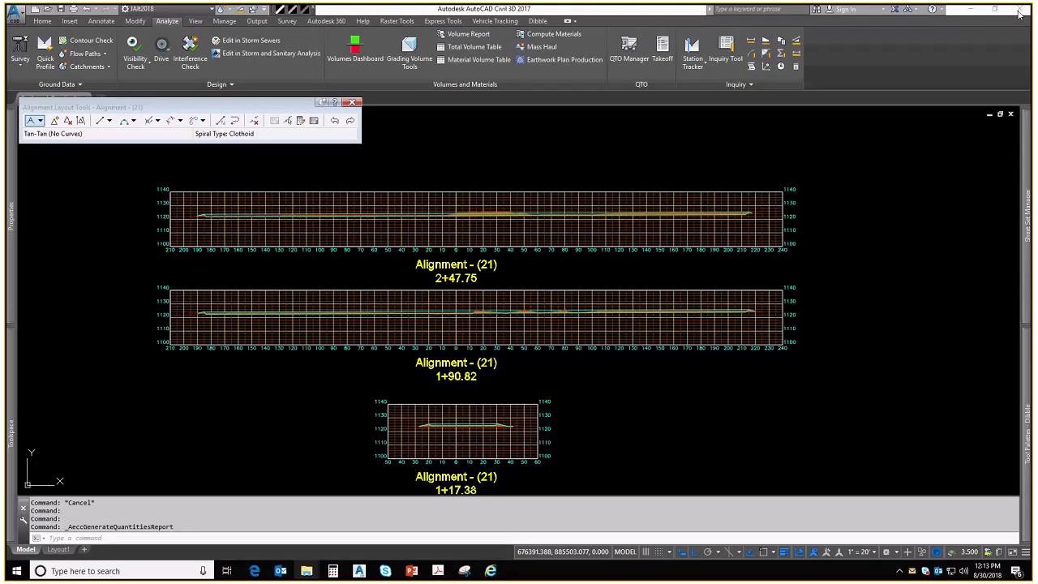
Open the sample average-end report 17002-Area_Calc-Avg_End.pdf from the Reports folder, review its volume table, and return to the Civil 3D drawing.
left_click(306, 571)
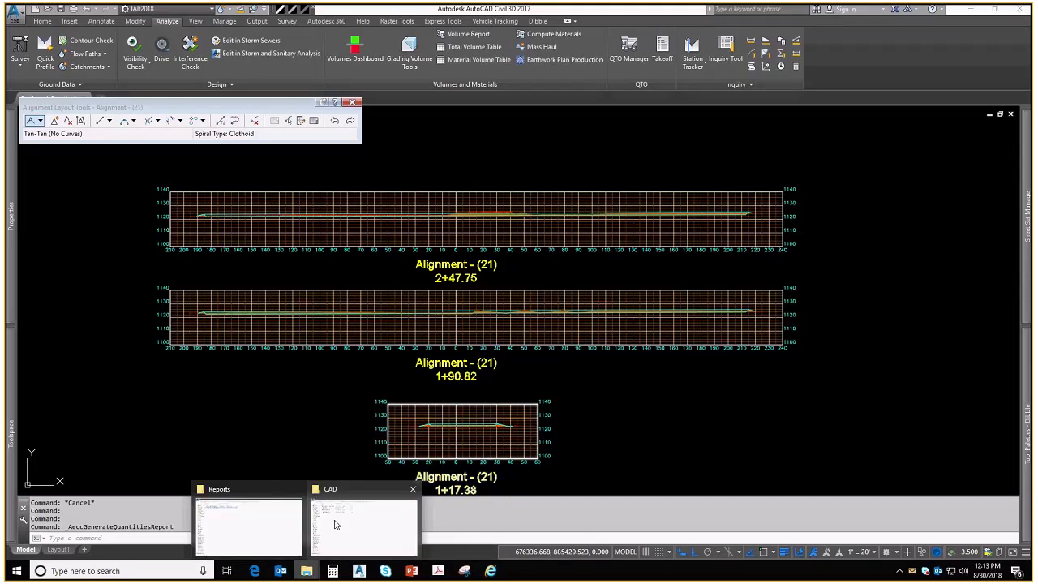
left_click(247, 527)
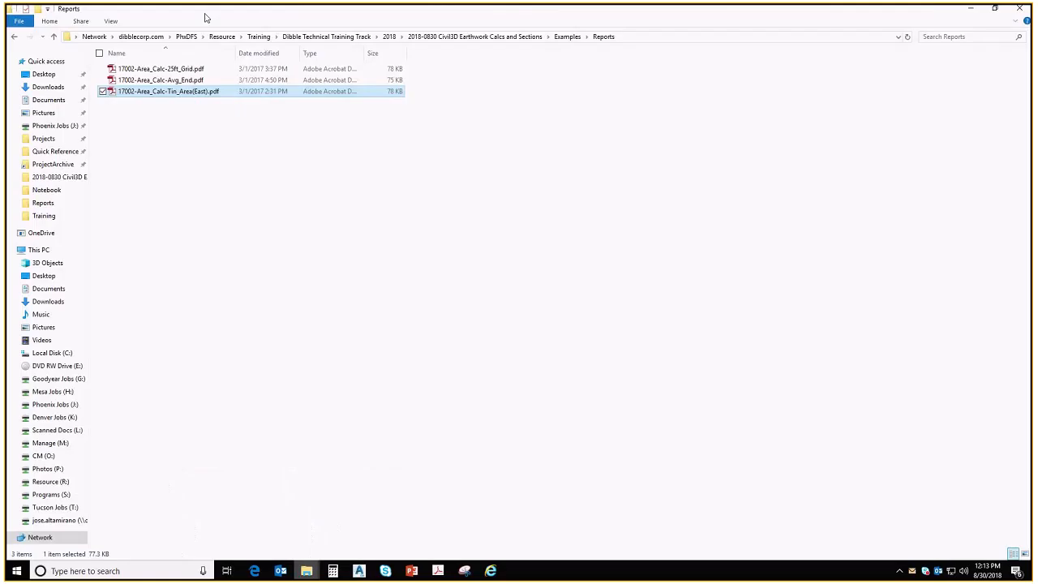
left_click(183, 82)
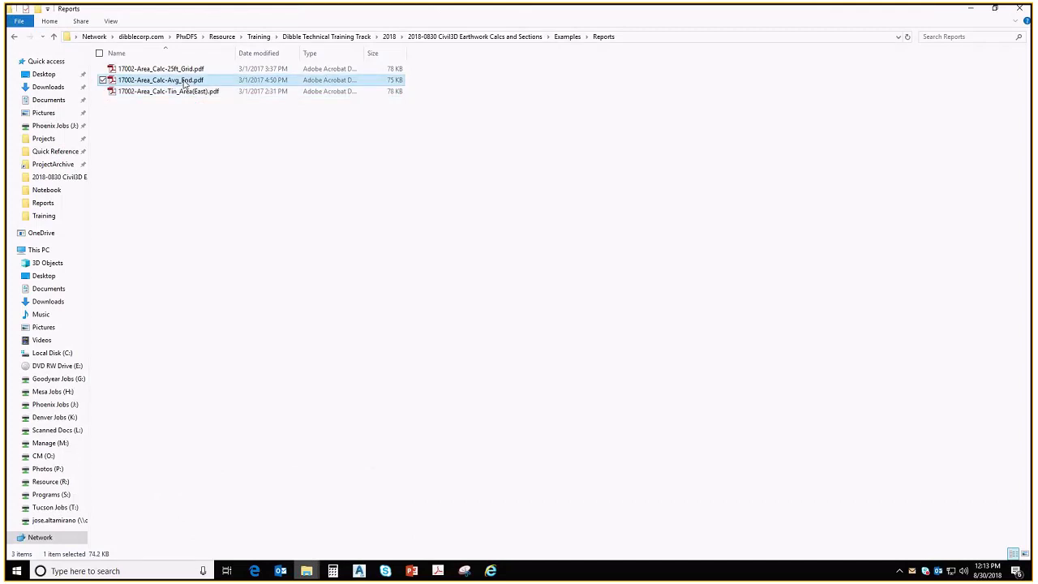
double_click(185, 81)
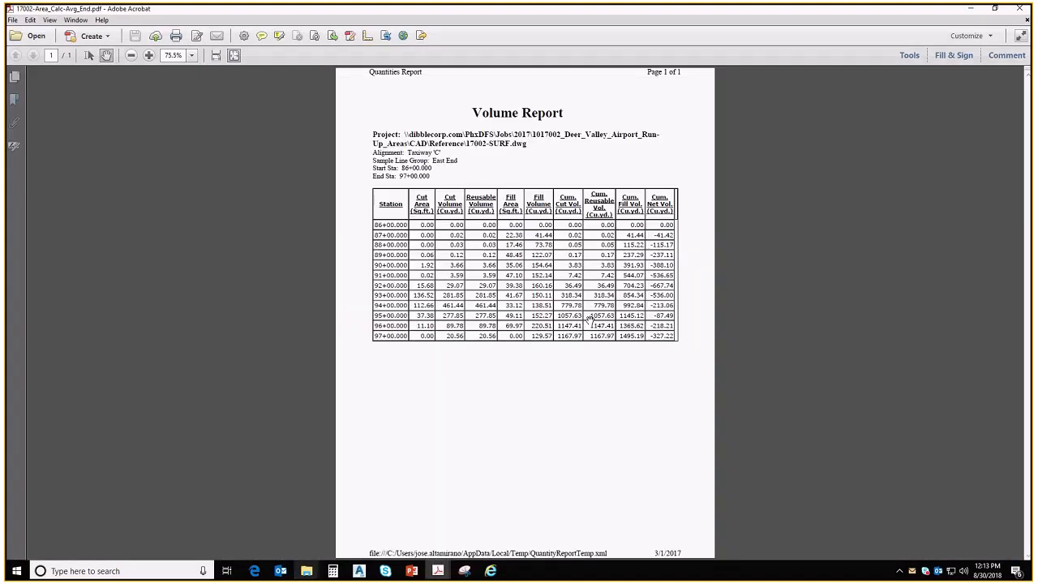
left_click(993, 9)
left_click(983, 28)
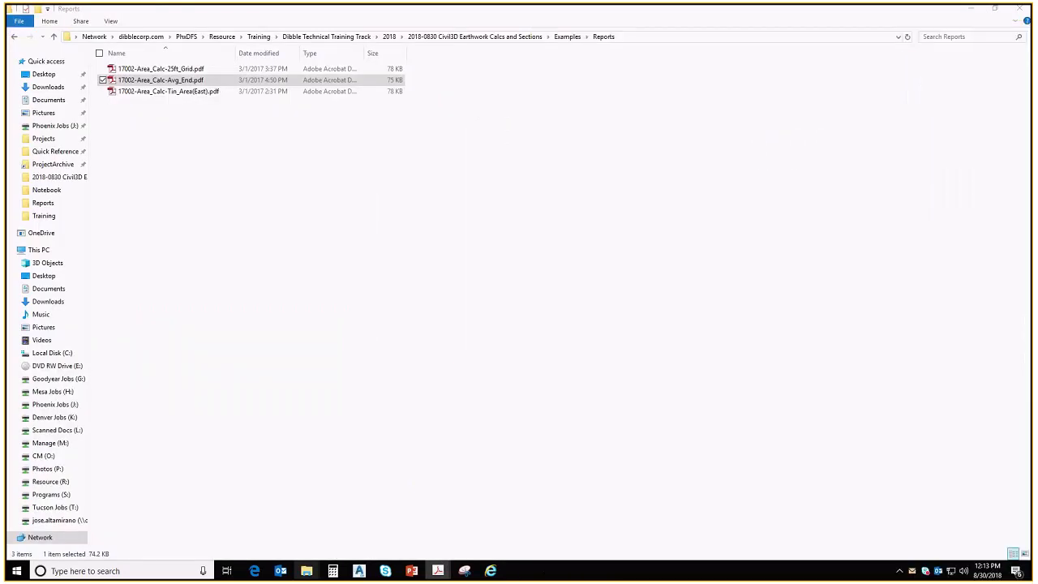
left_click(971, 9)
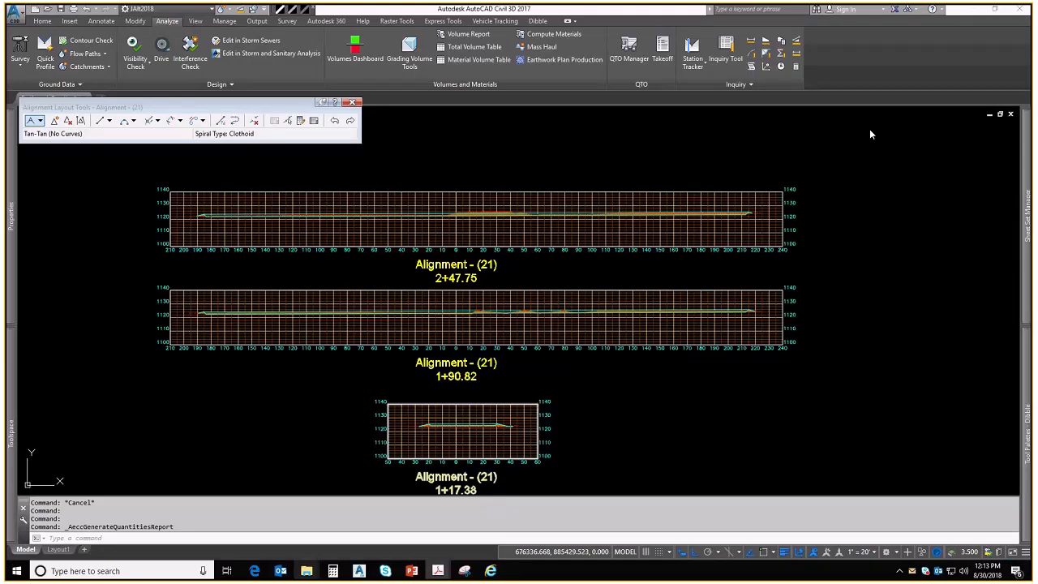
Examine the section views at stations 1+30.68 and 2+65.58, and return to the plan view of the sample lines.
scroll(523, 319, "down", 1)
middle_click_drag(463, 264, 424, 222)
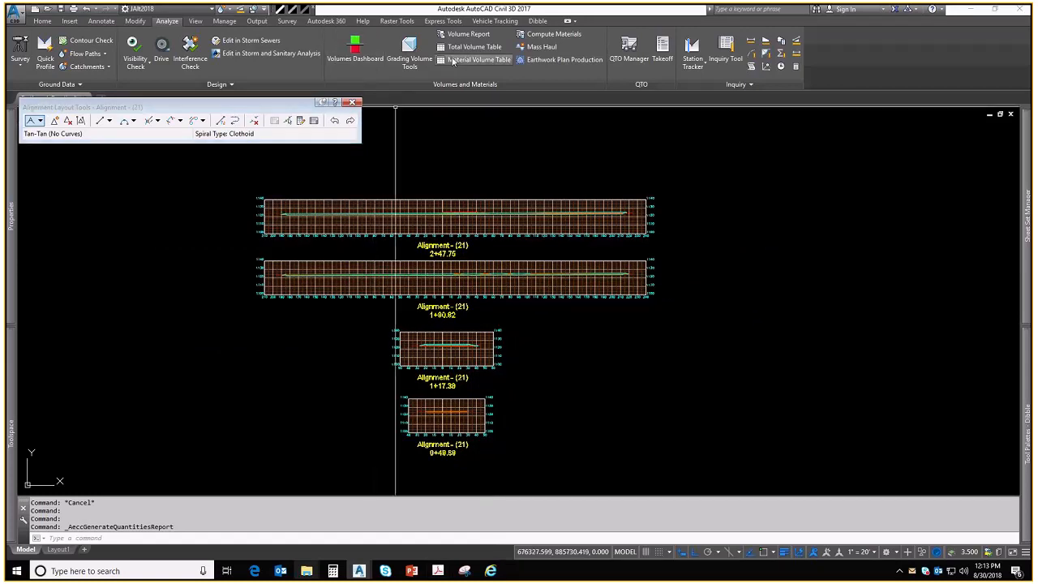
mouse_move(12, 380)
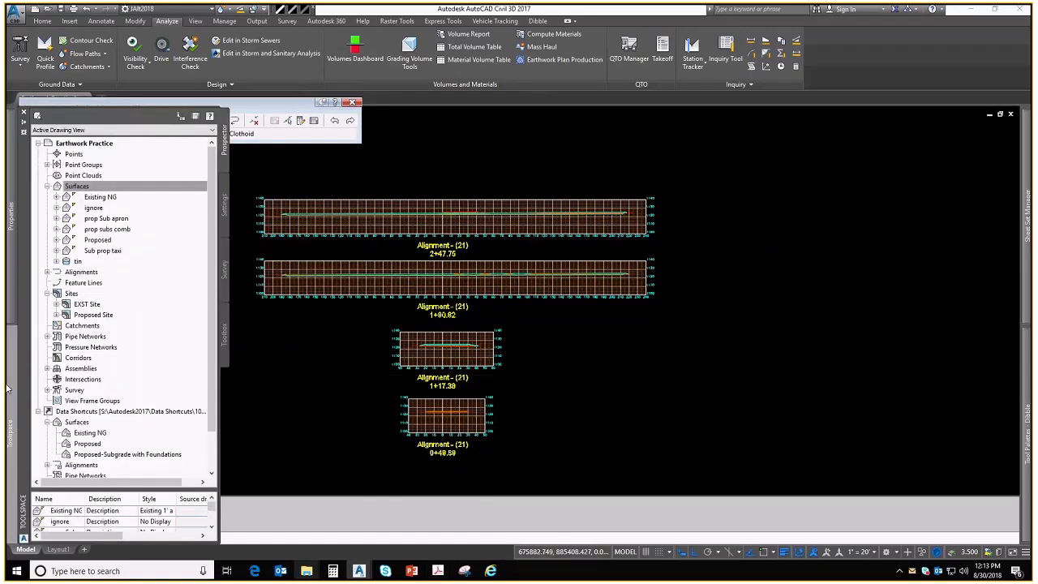
right_click(84, 186)
scroll(531, 317, "down", 2)
middle_click_drag(556, 305, 458, 316)
scroll(795, 304, "up", 5)
key("Escape")
scroll(713, 301, "up", 2)
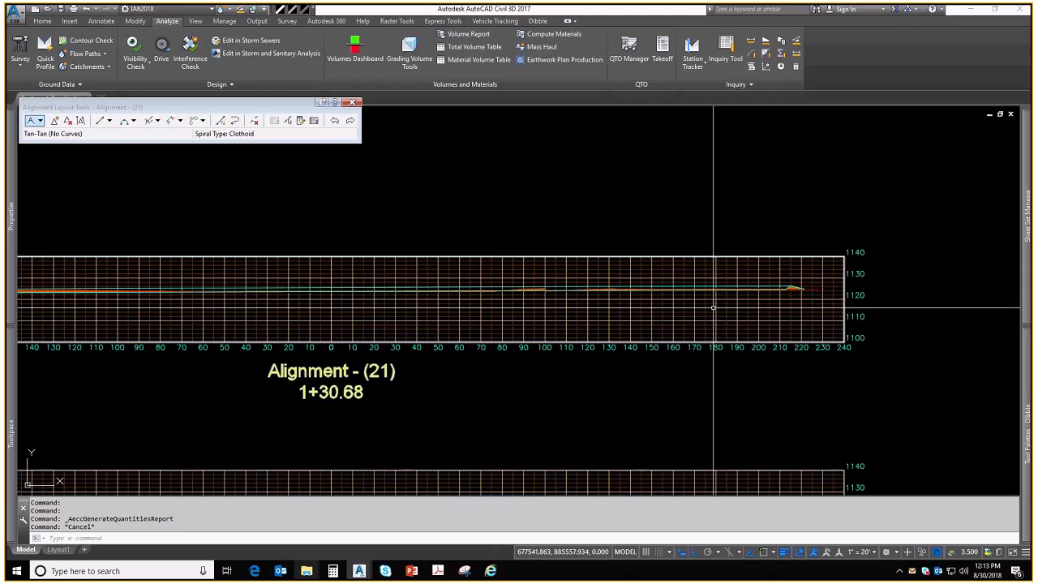
scroll(656, 308, "down", 3)
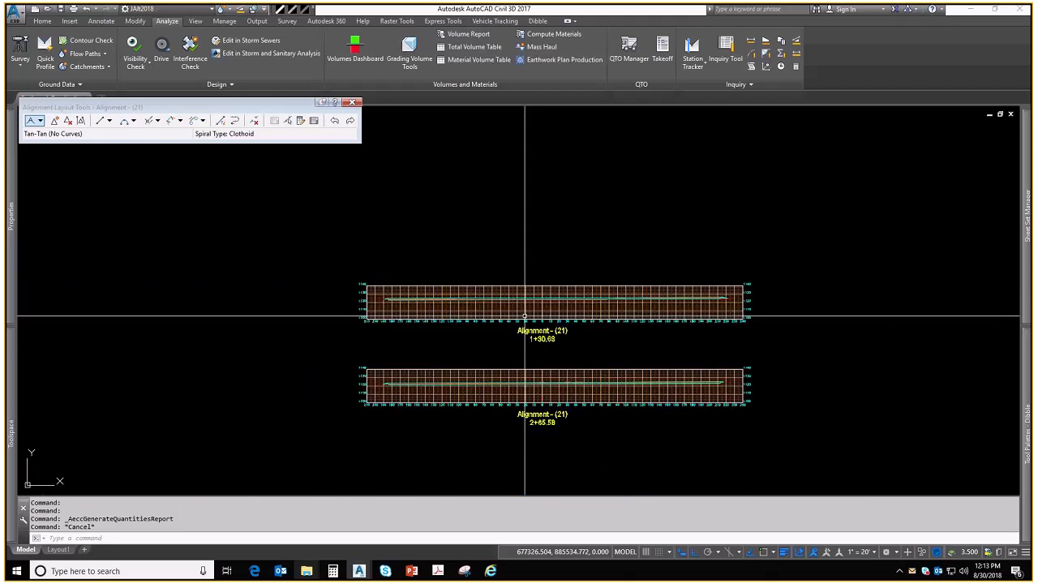
scroll(525, 315, "down", 2)
middle_click_drag(283, 284, 390, 238)
middle_click(415, 260)
middle_click(415, 259)
middle_click_drag(252, 263, 430, 225)
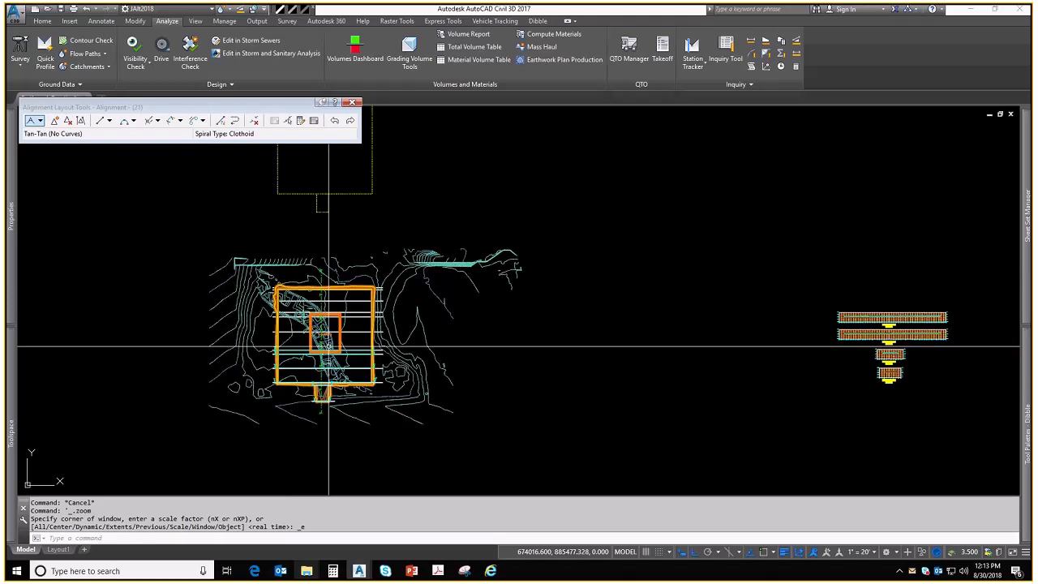
Switch to the drawing 1331_03-TW_C-SURF-SG-C3D.dwg, maximize it, and inspect the contoured surface in plan.
mouse_move(360, 571)
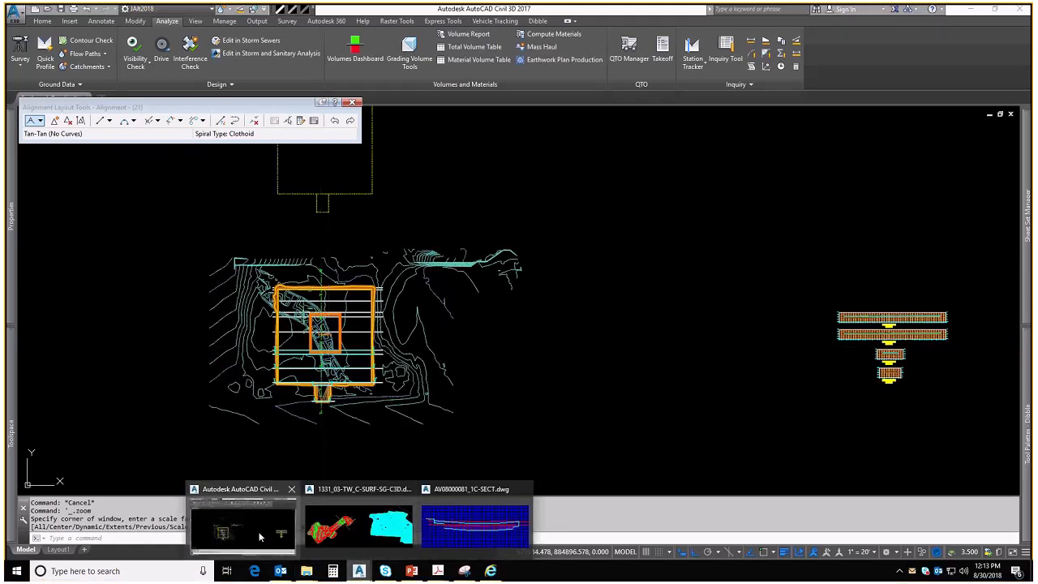
left_click(375, 524)
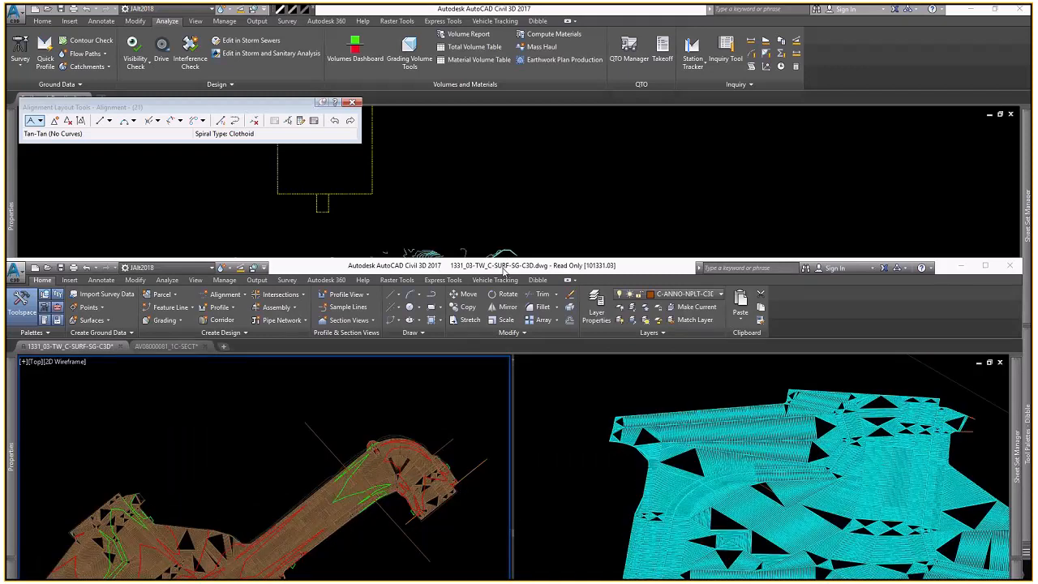
double_click(505, 272)
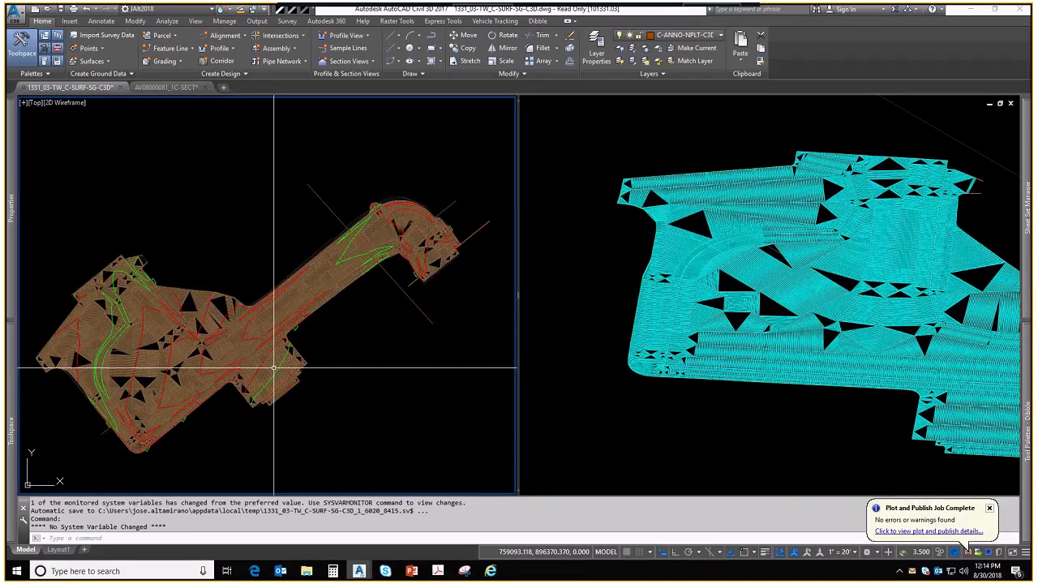
scroll(318, 284, "up", 1)
middle_click_drag(317, 283, 287, 274)
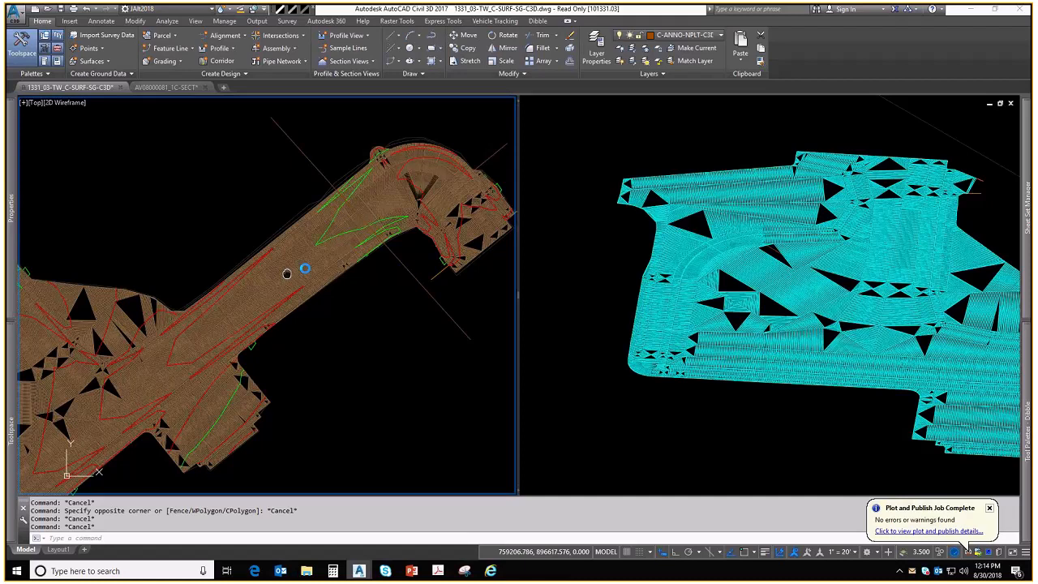
middle_click_drag(287, 275, 334, 248)
scroll(135, 302, "up", 1)
type("pl")
key("Return")
key("Escape")
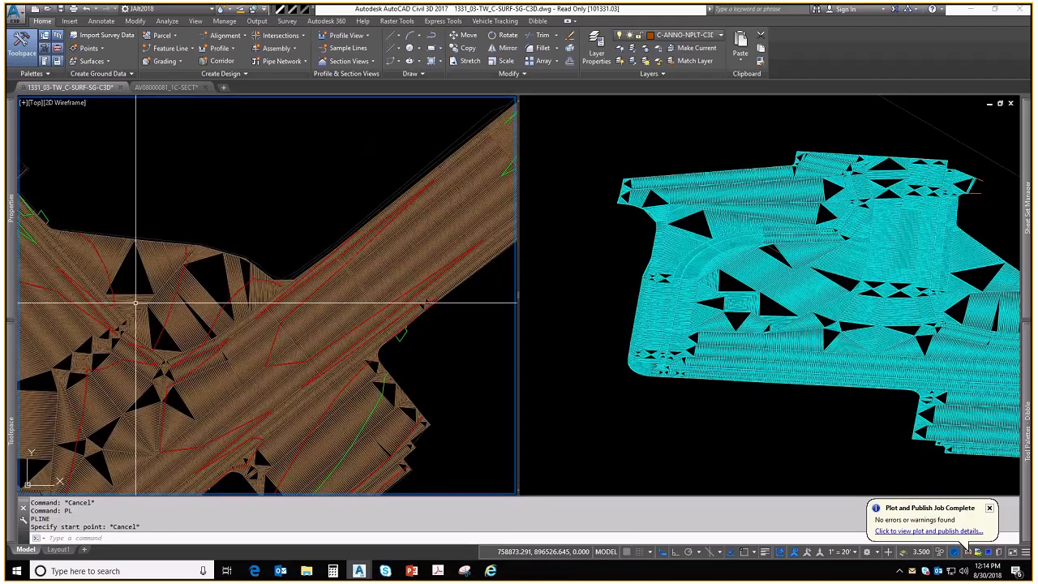
Select the surface's outer boundary polyline to identify its layer and recolour the C-TINN-BNDY layer yellow.
middle_click_drag(136, 303, 303, 234)
left_click(240, 160)
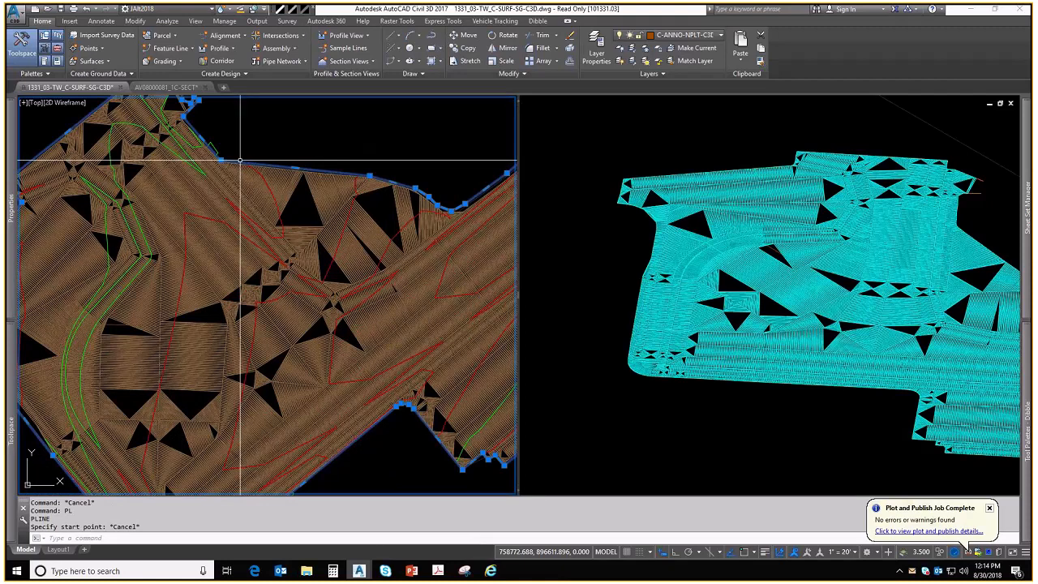
scroll(240, 160, "up", 3)
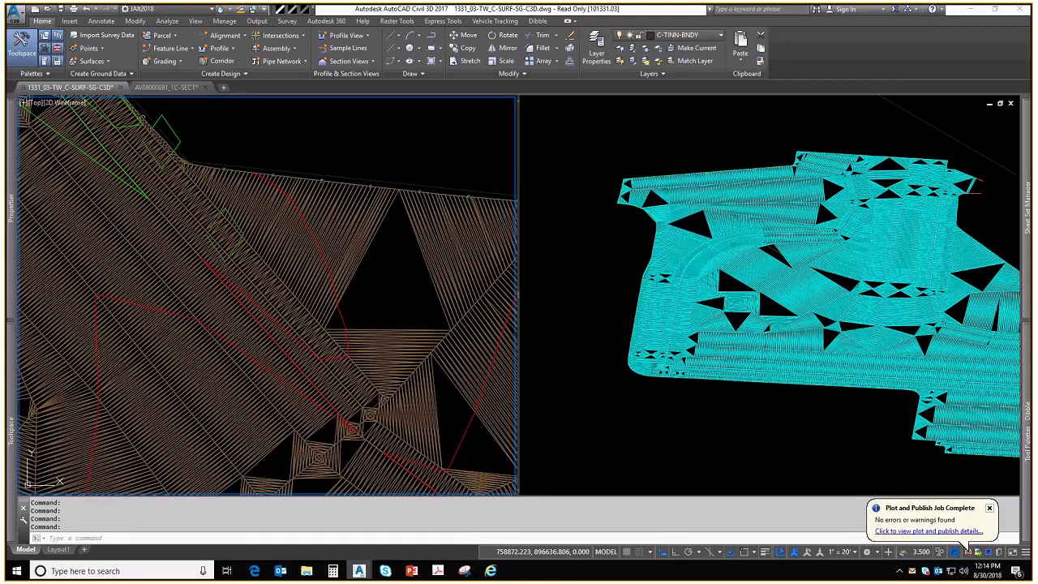
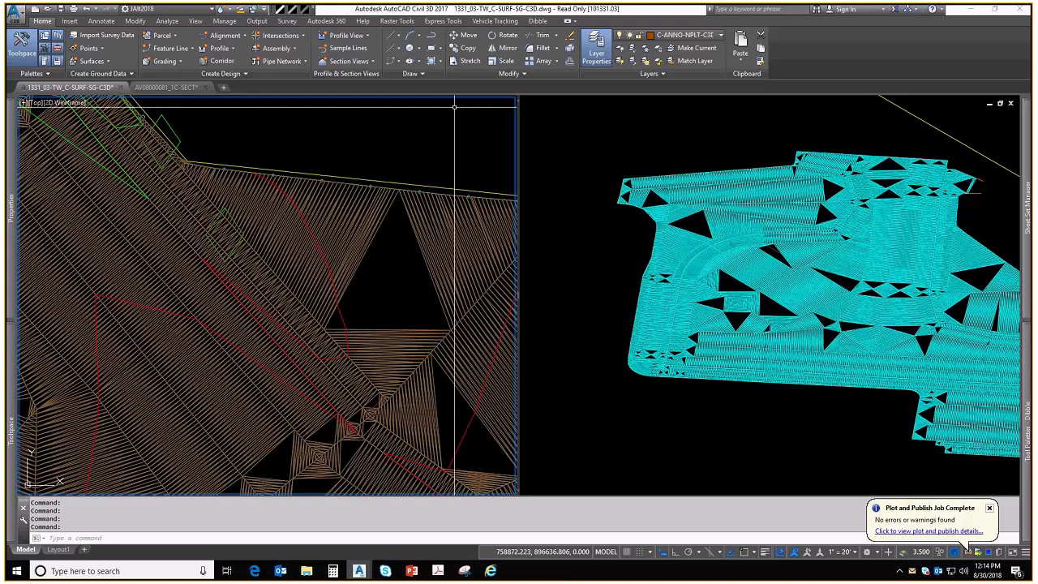
Select the yellow boundary polyline and trace its outline around the whole surface, including the curved far end, and deselect it.
scroll(252, 188, "down", 6)
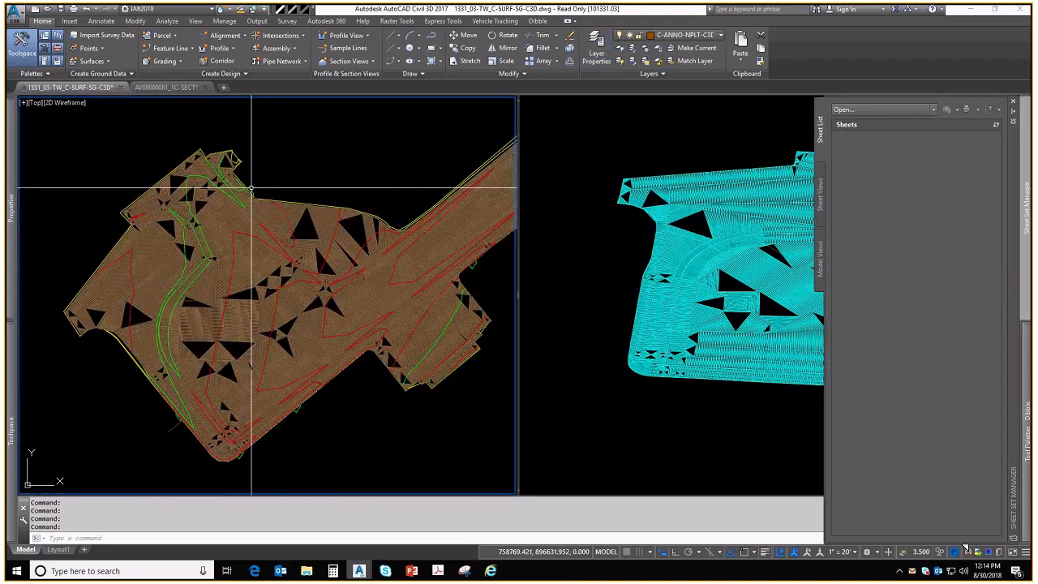
key("Escape")
scroll(282, 224, "up", 5)
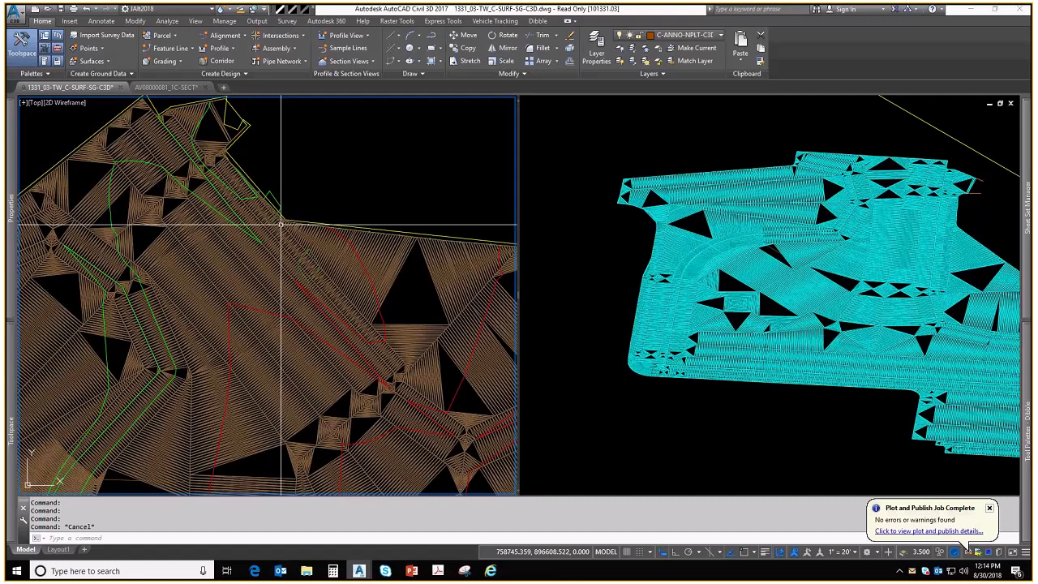
key("Escape")
left_click(281, 223)
middle_click_drag(170, 224, 150, 212)
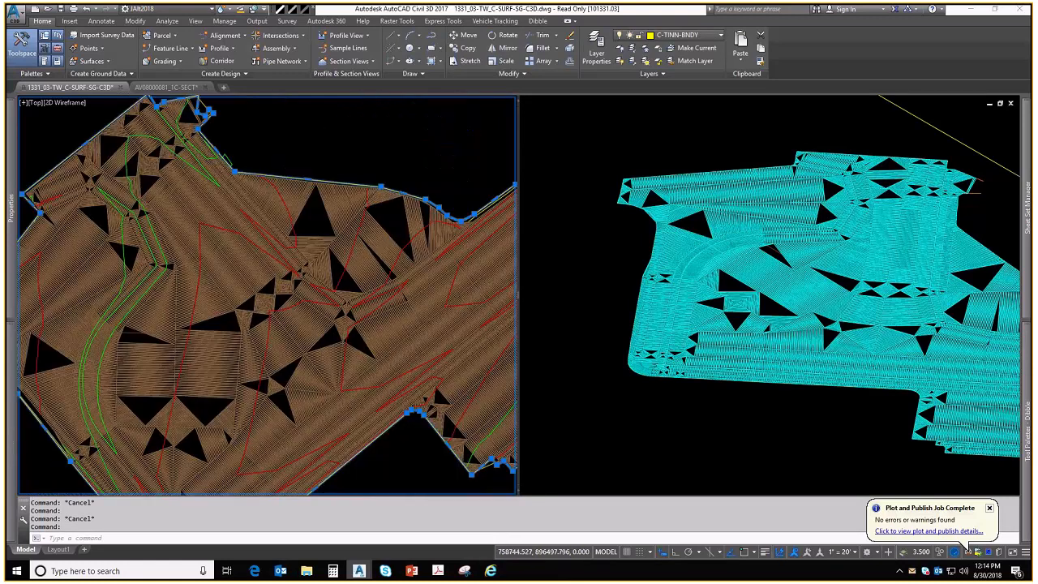
scroll(267, 295, "down", 3)
middle_click_drag(405, 308, 166, 377)
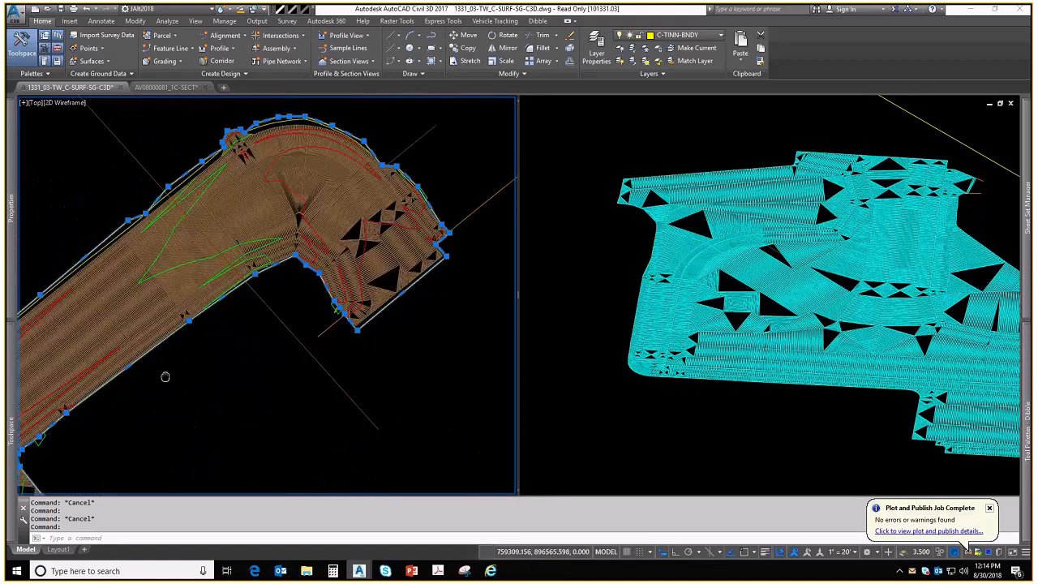
key("Escape")
Switch to the drawing AV08000081_1C-SECT and look over its stacked apron station section views.
mouse_move(359, 571)
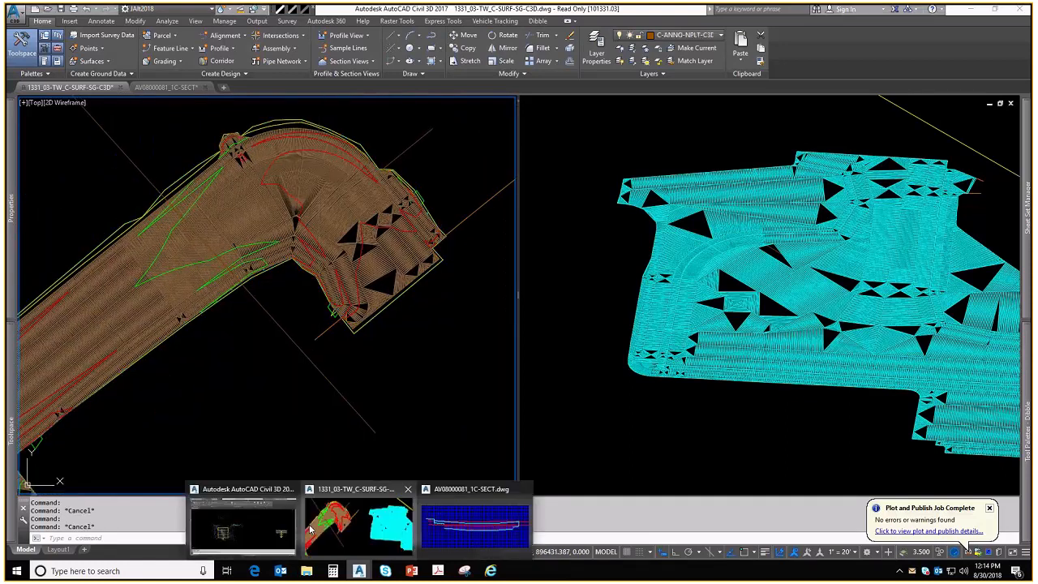
left_click(243, 519)
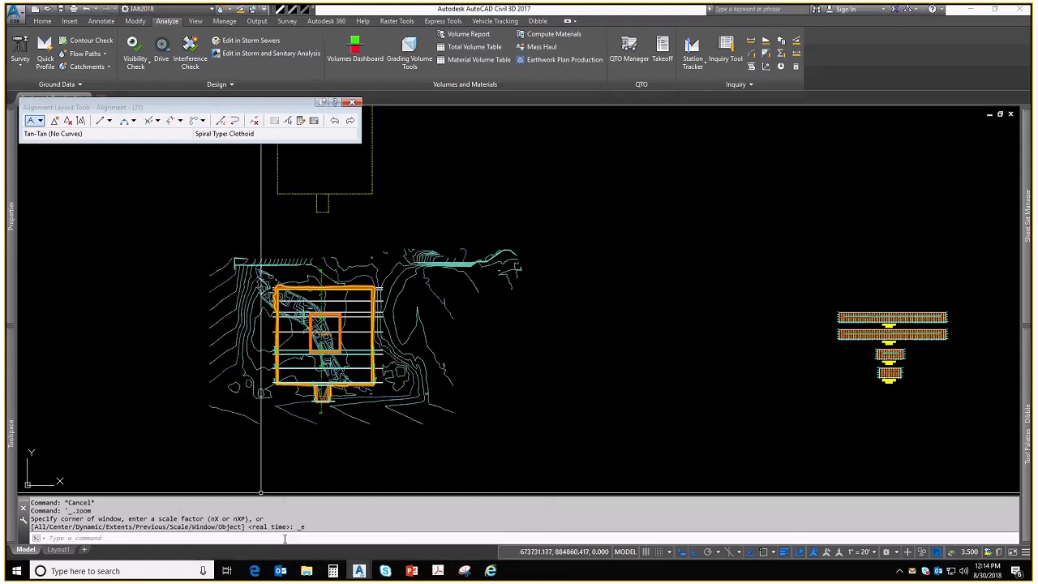
left_click(359, 526)
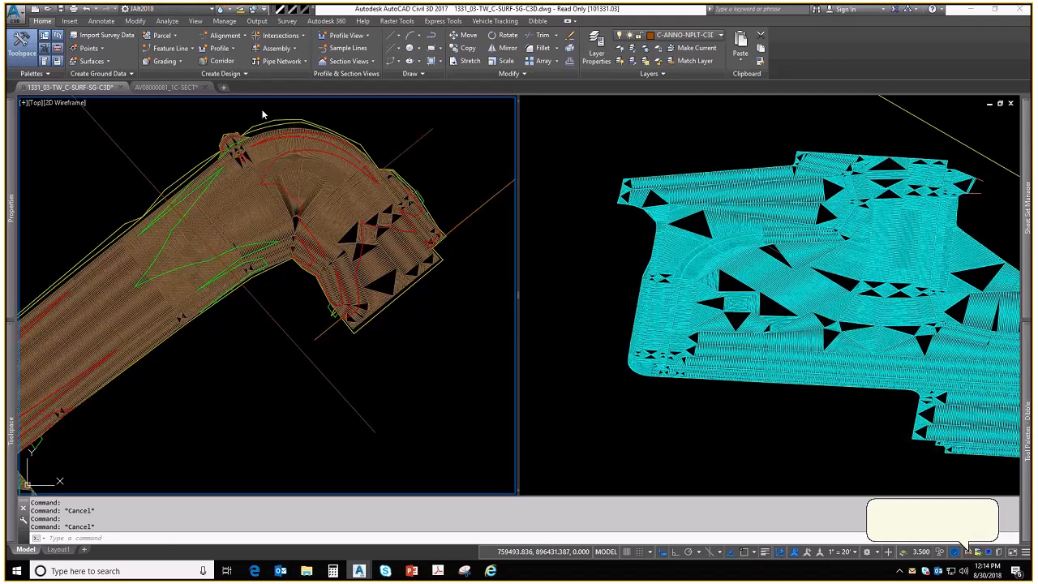
left_click(167, 87)
scroll(305, 268, "down", 4)
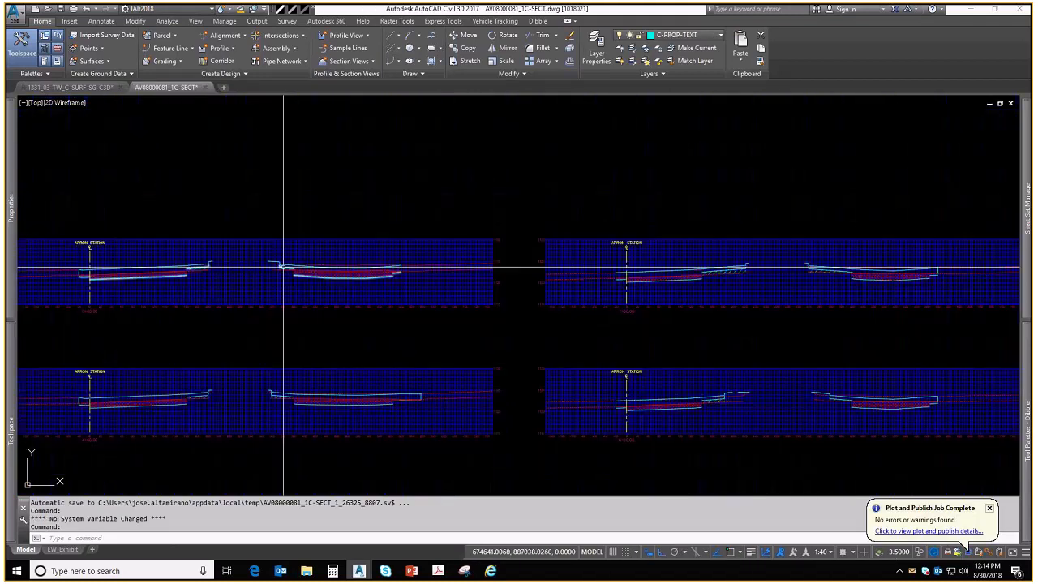
Examine the colour-coded apron plan and its station lines around the terminal building, roughly between stations 5+90 and 9+00.
scroll(283, 267, "down", 5)
scroll(307, 342, "up", 5)
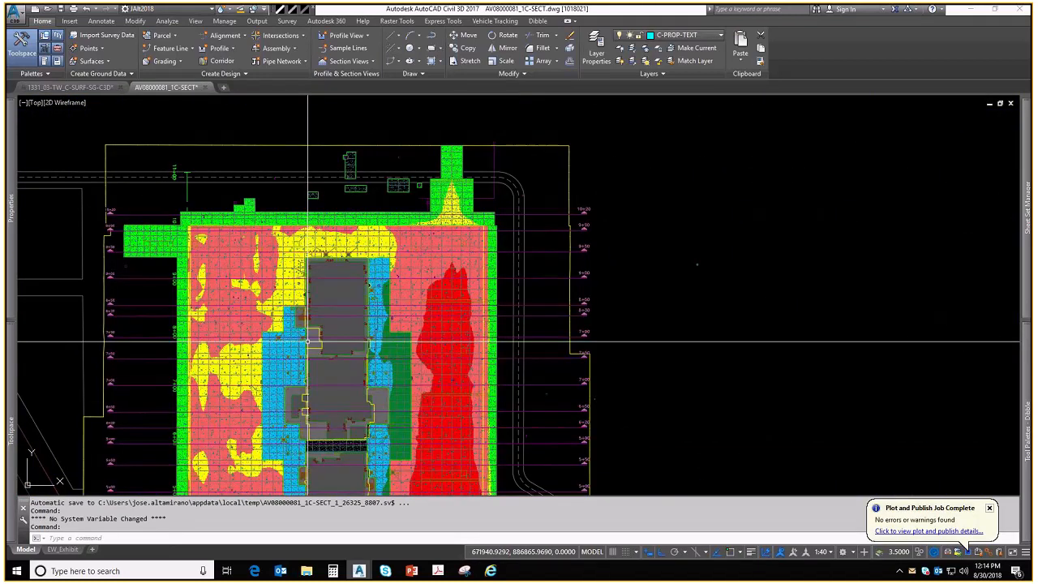
scroll(307, 341, "up", 5)
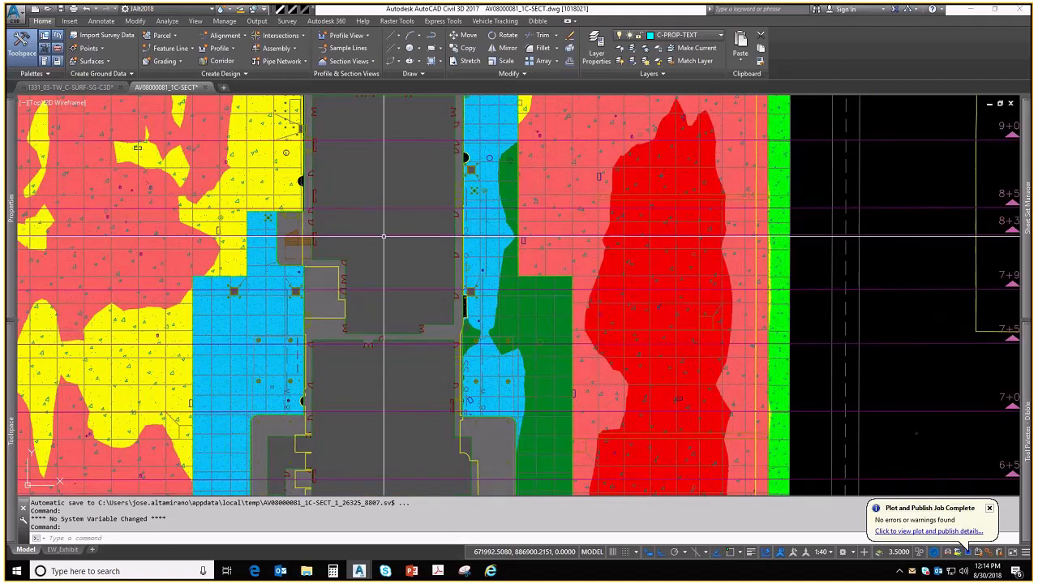
scroll(307, 341, "down", 1)
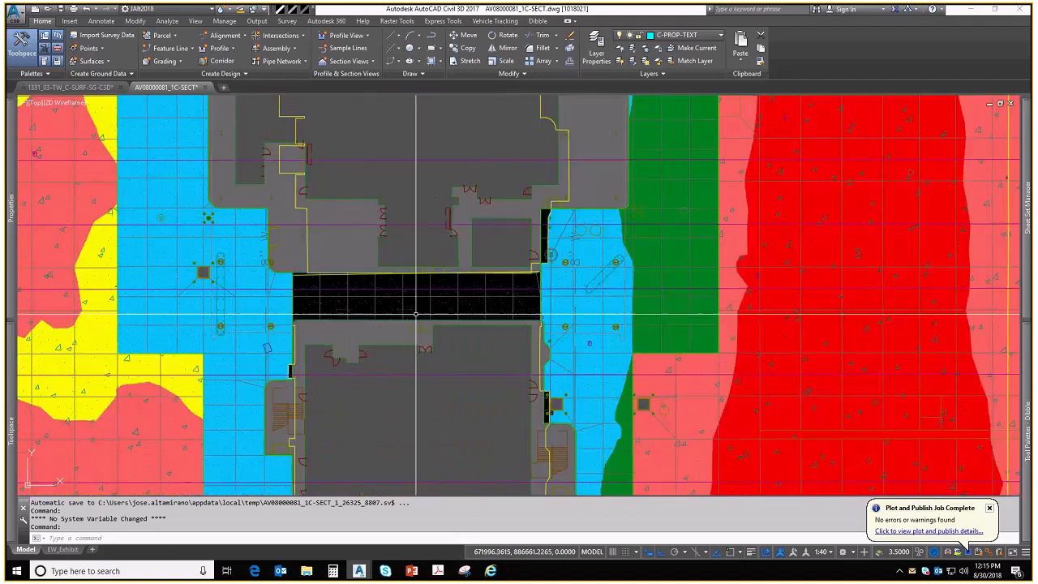
scroll(416, 314, "down", 4)
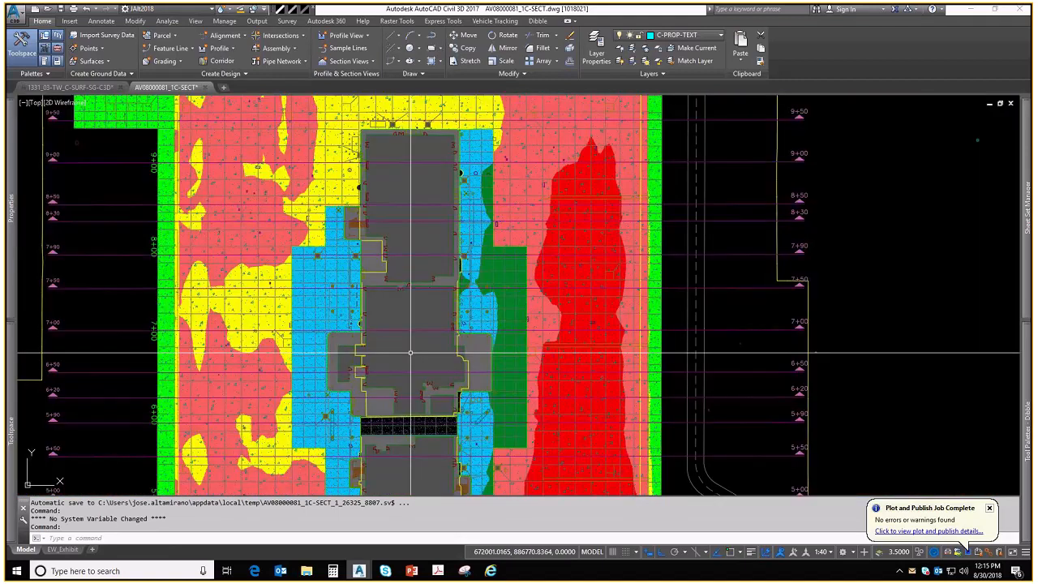
scroll(482, 214, "up", 2)
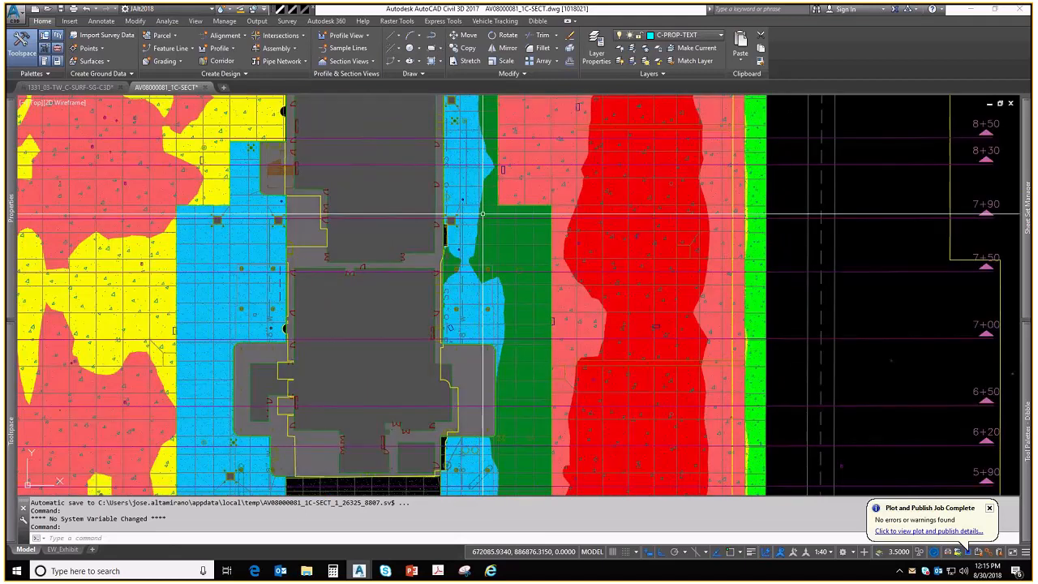
Examine the full colour-coded apron plan, its station lines and the yellow outer boundary around the terminal building.
scroll(414, 198, "down", 2)
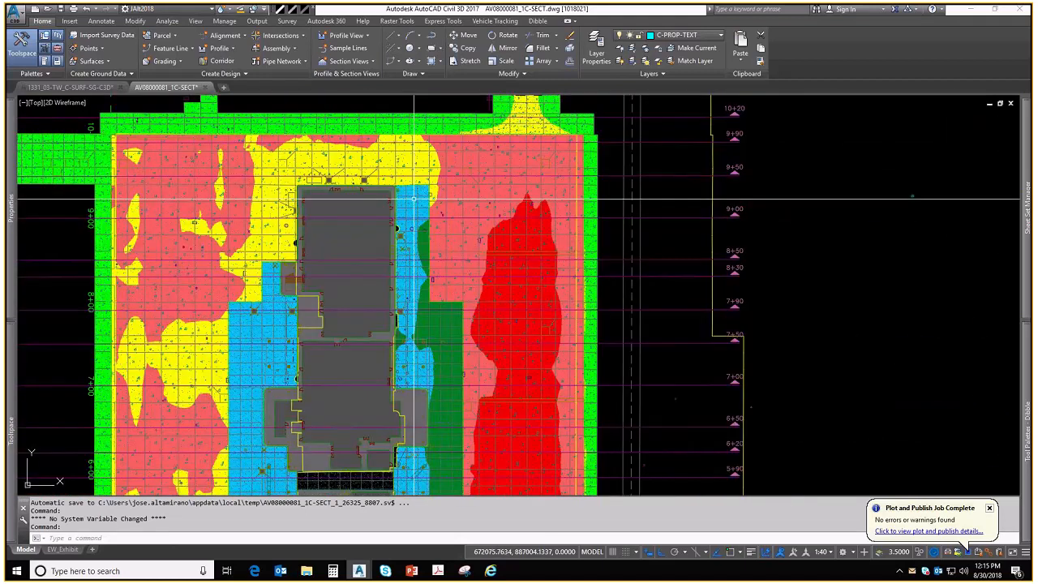
scroll(414, 198, "down", 2)
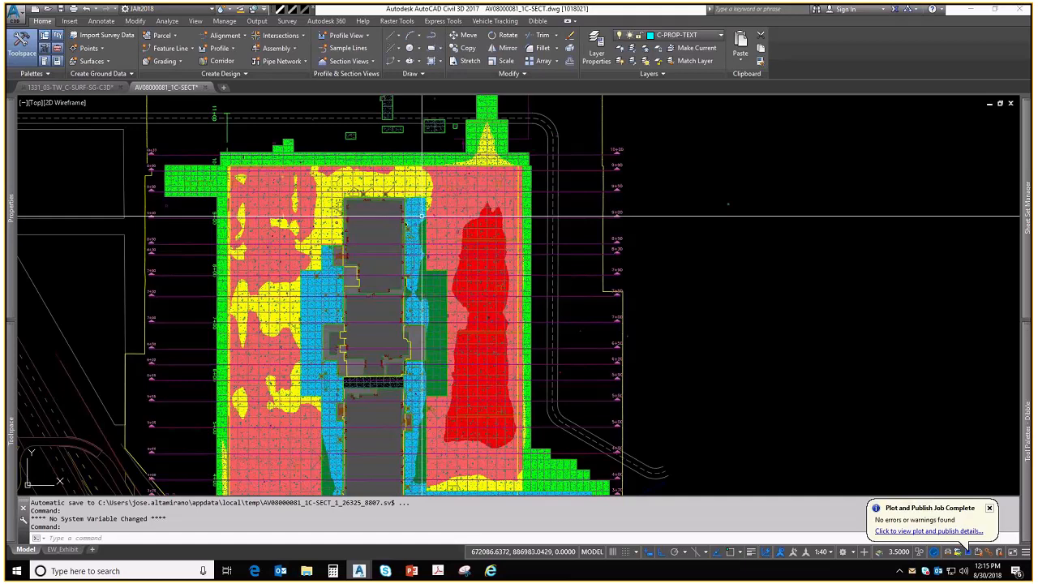
scroll(422, 216, "down", 2)
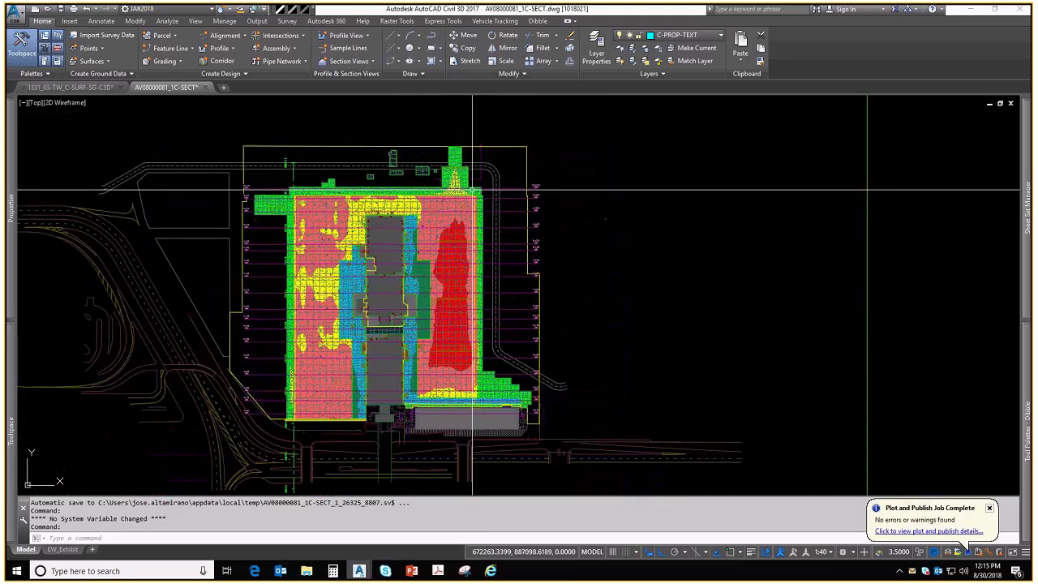
scroll(534, 144, "up", 2)
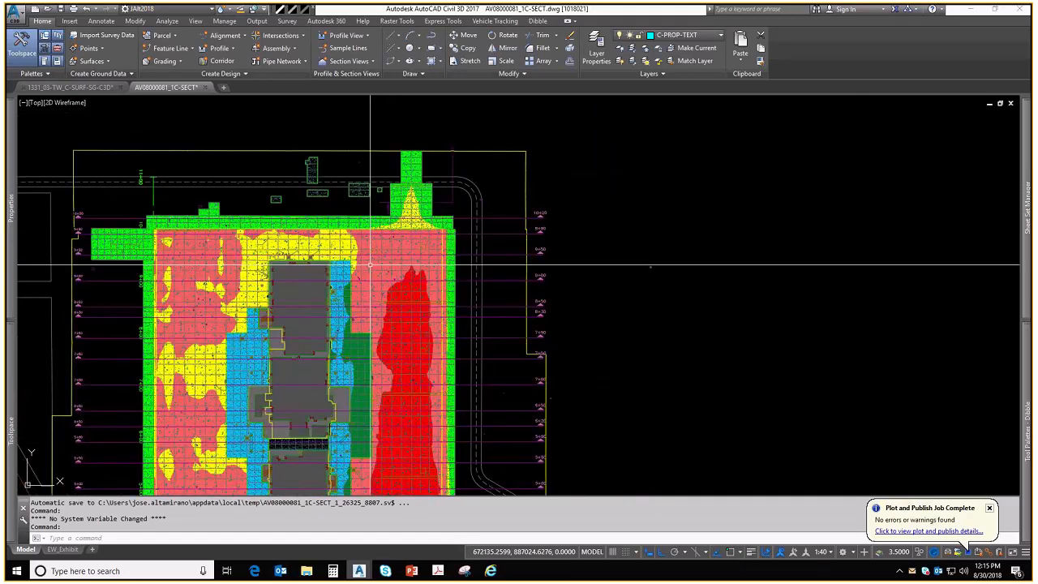
middle_click_drag(371, 264, 454, 232)
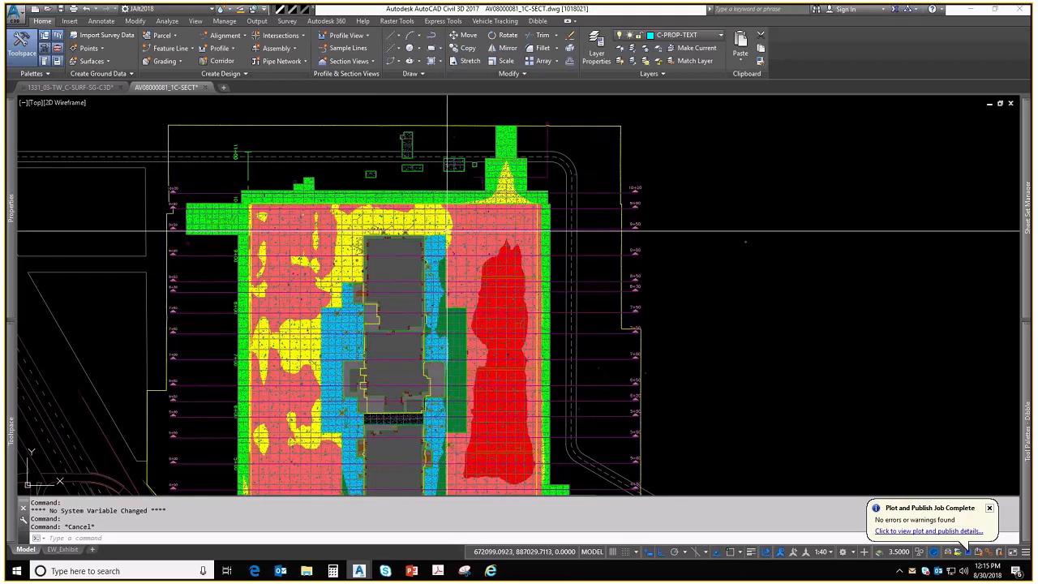
scroll(447, 233, "down", 5)
scroll(439, 219, "up", 5)
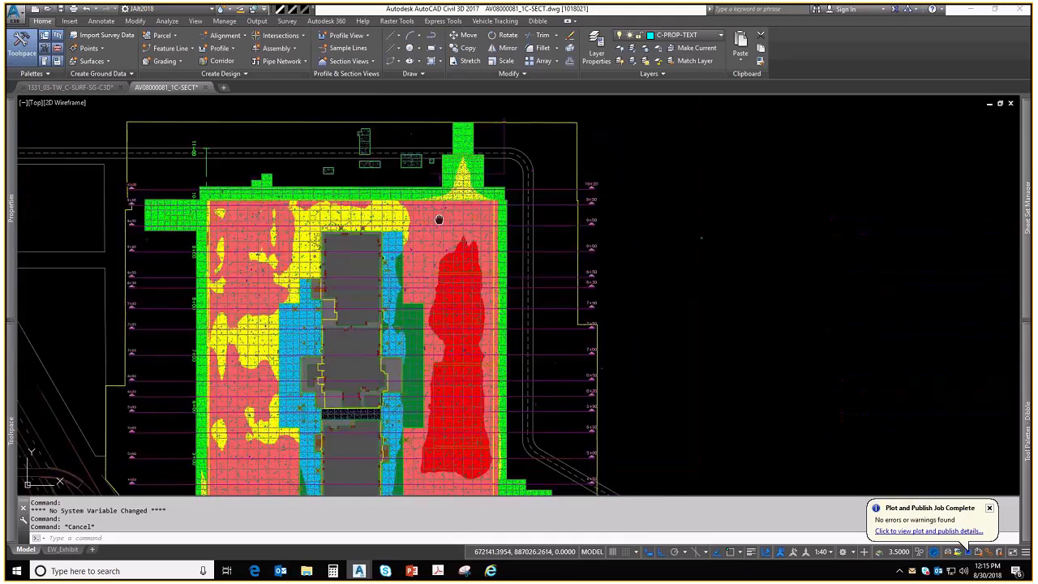
middle_click_drag(439, 220, 497, 194)
scroll(497, 195, "down", 1)
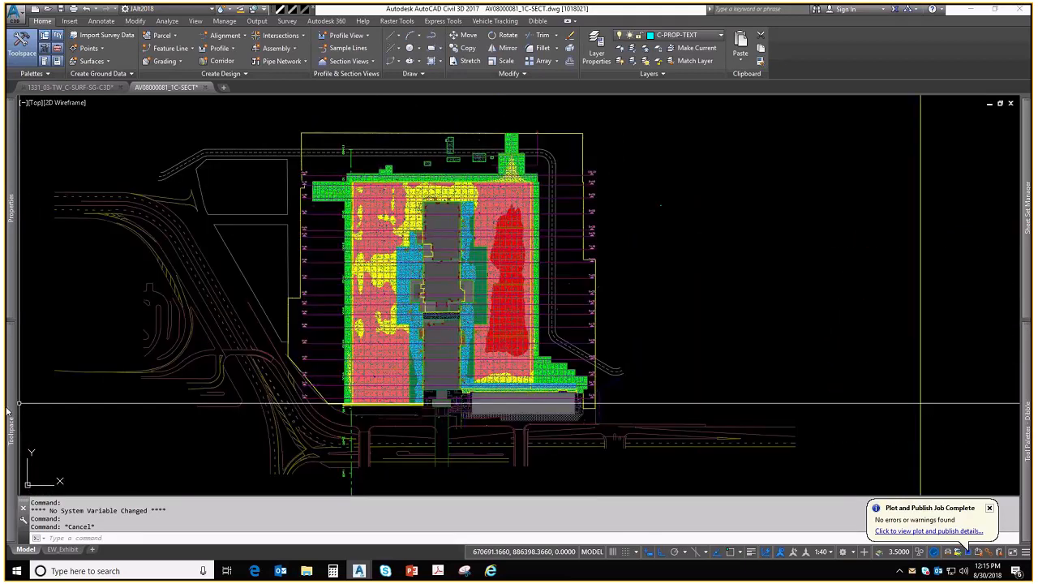
Check the drawing's list of surfaces and look over the apron areas they cover, down to stations 3+30 to 6+50.
mouse_move(9, 412)
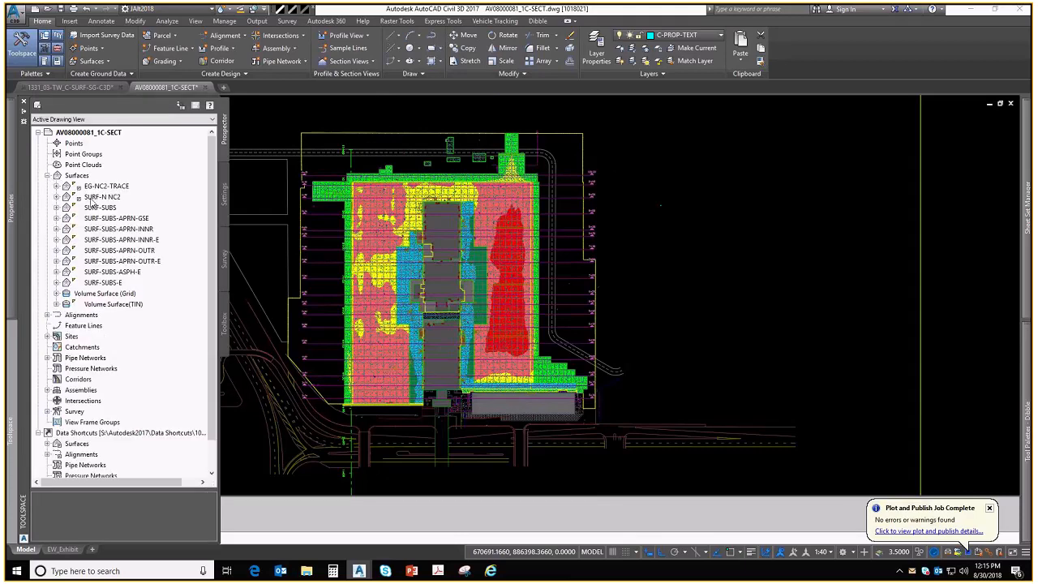
scroll(377, 205, "up", 3)
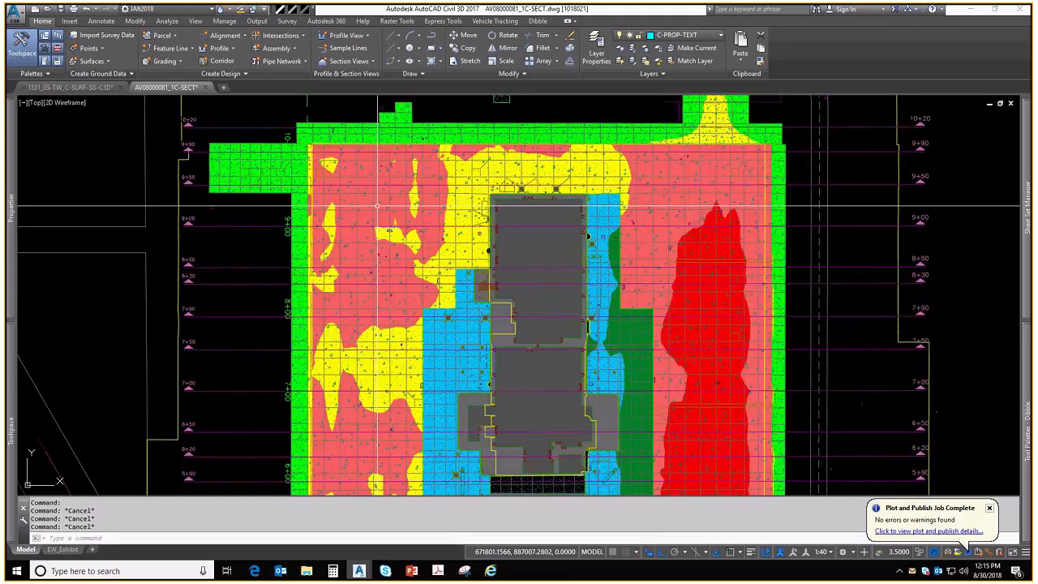
scroll(466, 308, "down", 8)
left_click(513, 159)
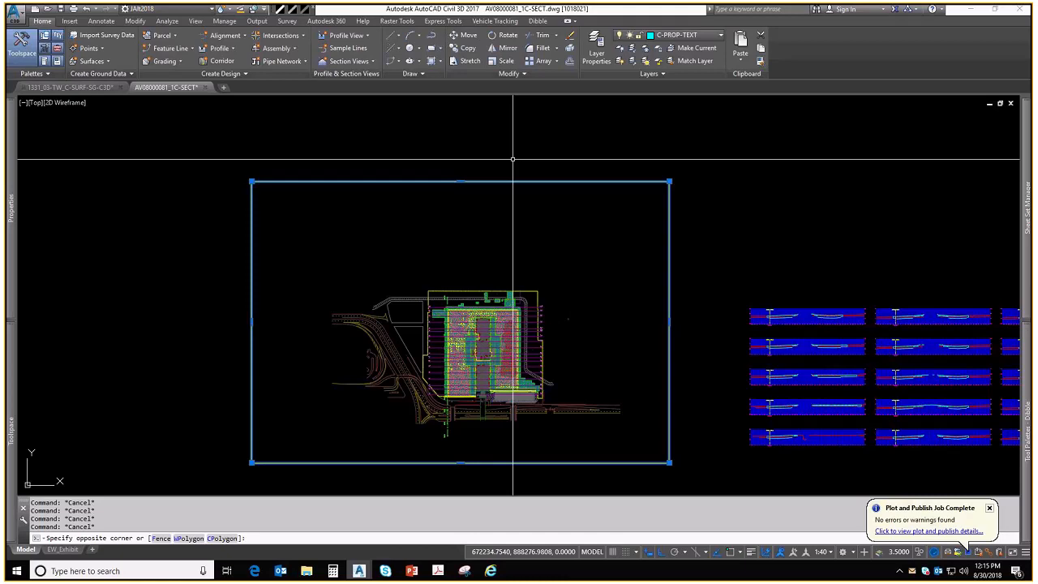
scroll(495, 279, "up", 4)
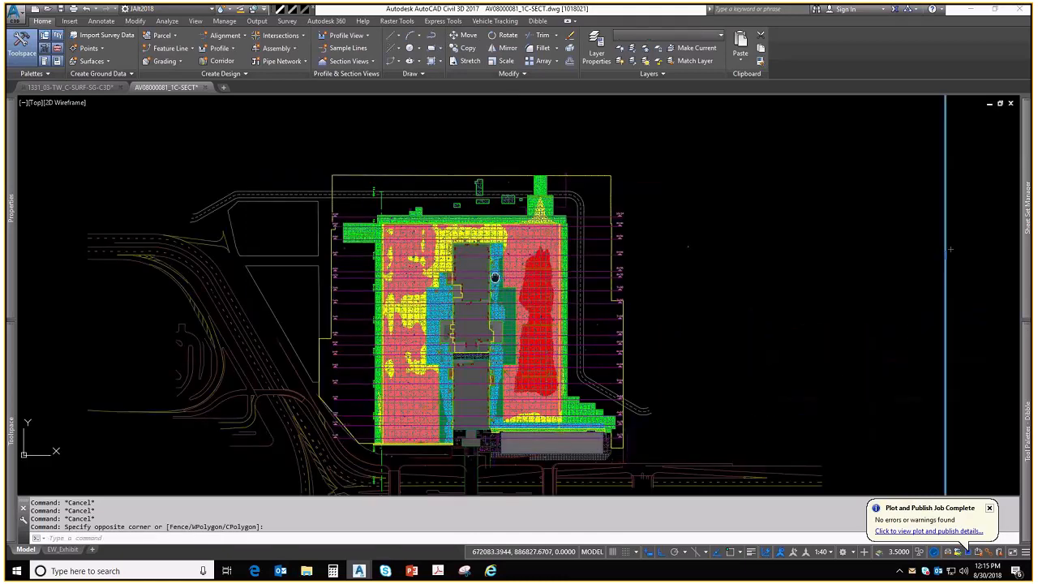
middle_click_drag(495, 278, 447, 219)
scroll(411, 299, "up", 2)
key("Escape")
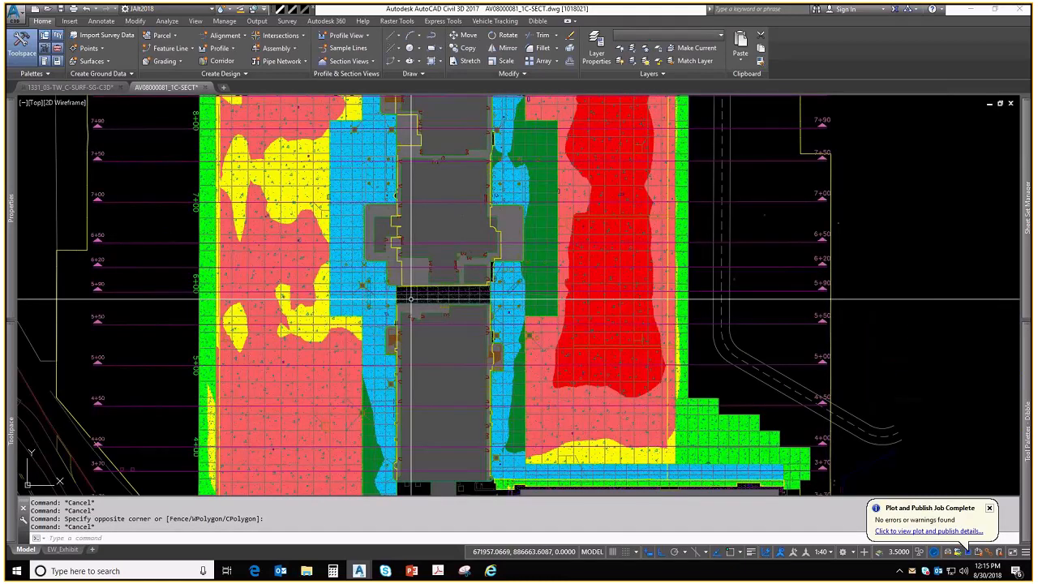
scroll(454, 284, "down", 4)
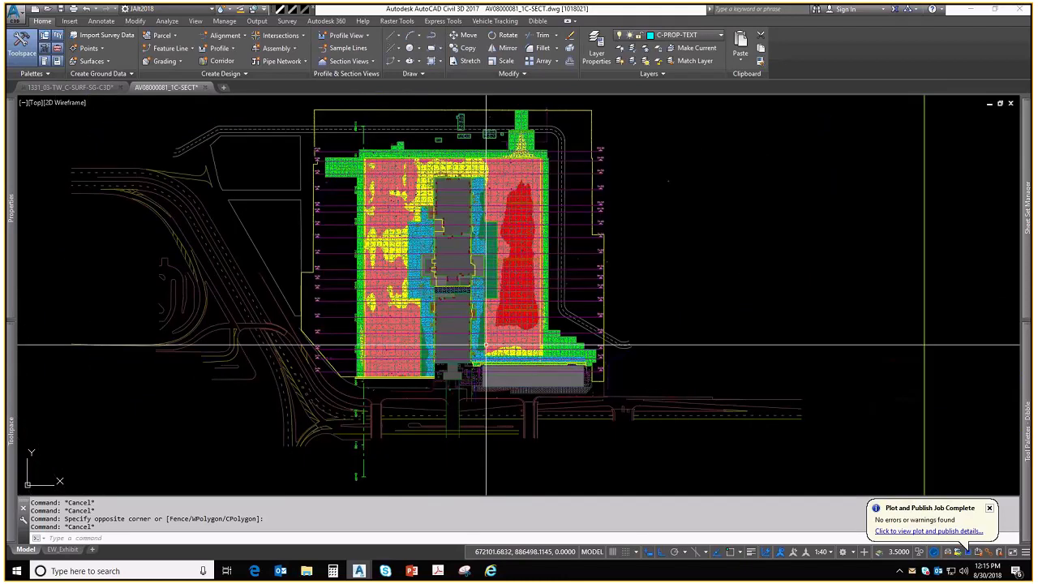
scroll(486, 345, "up", 2)
Look for the SURF-N NC2 surface by selecting all drawing objects and browsing their object types, and clear the selection.
mouse_move(12, 431)
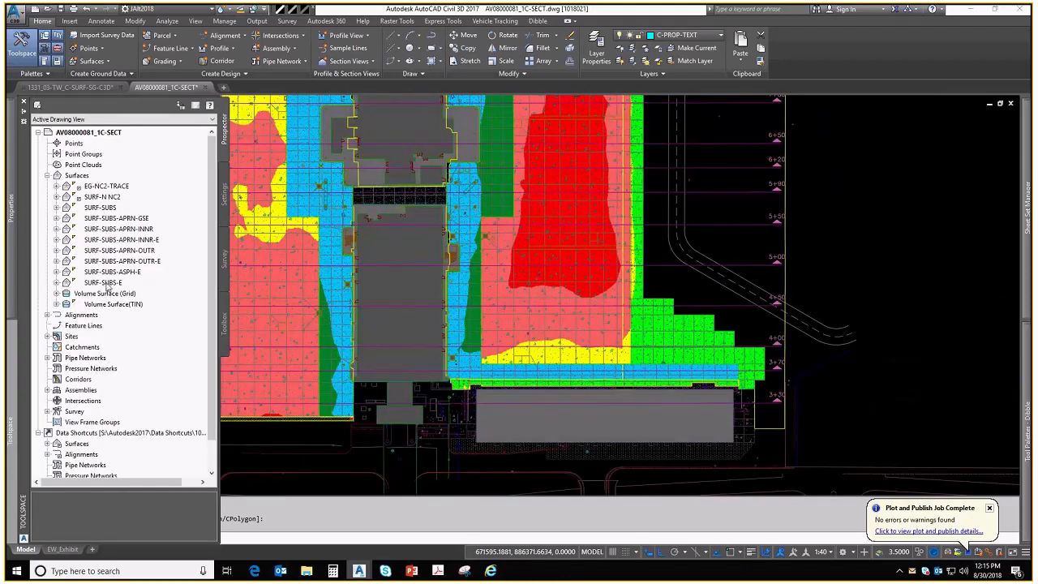
right_click(102, 197)
left_click(122, 241)
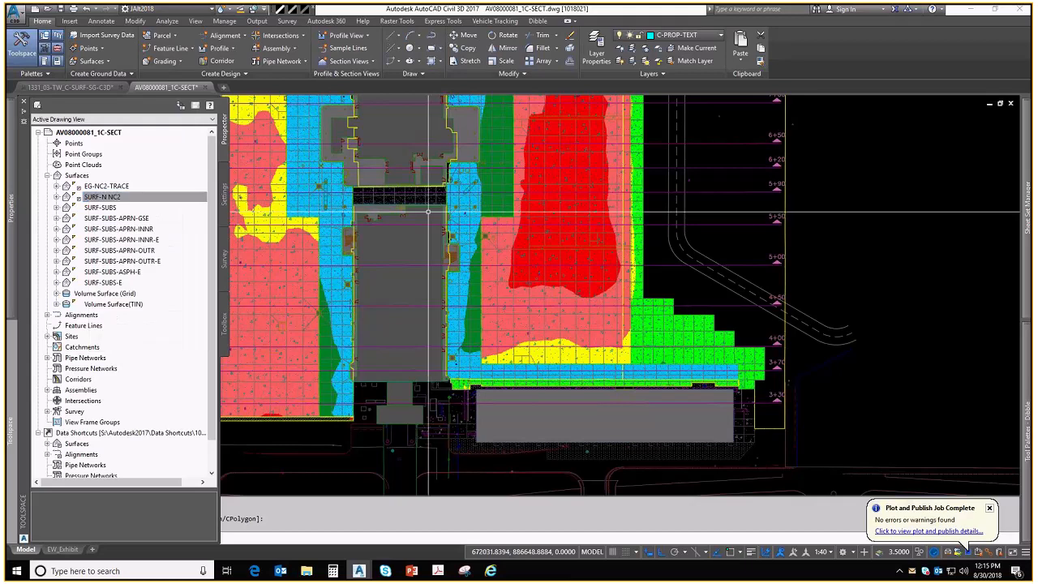
scroll(545, 358, "down", 4)
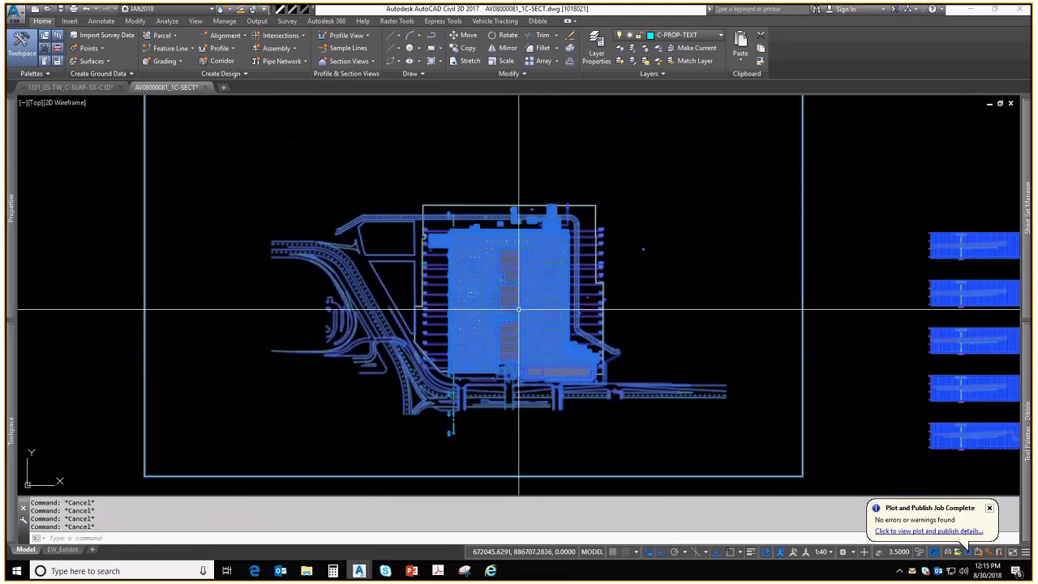
key("ctrl+a")
key("ctrl+1")
left_click(98, 108)
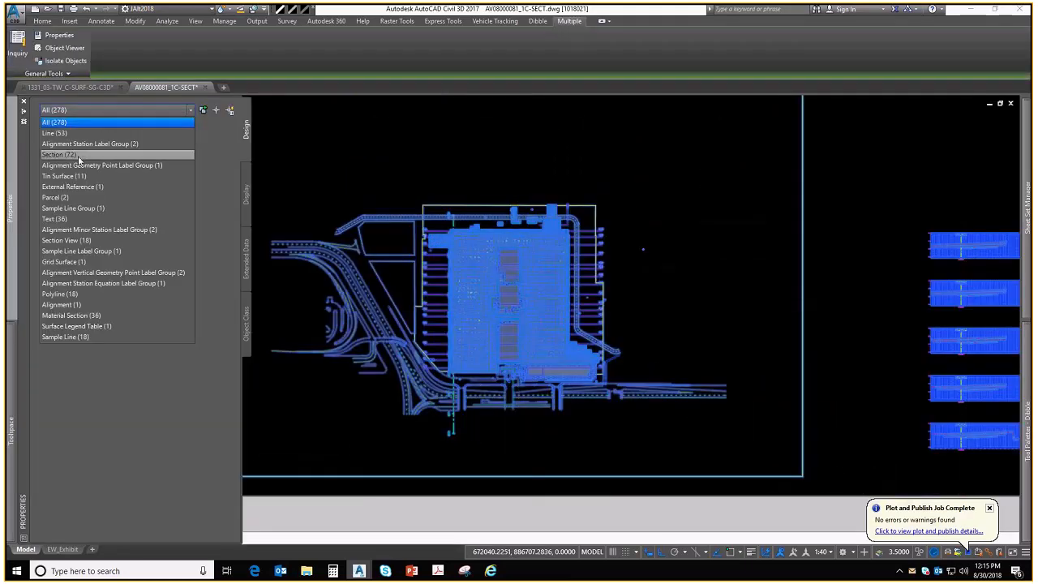
left_click(81, 262)
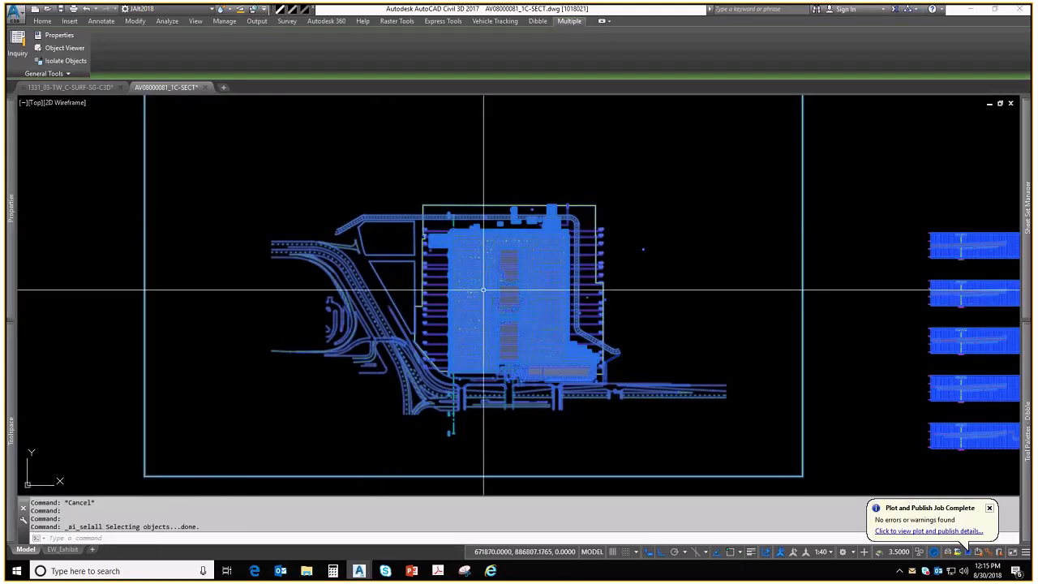
scroll(484, 290, "up", 3)
key("Escape")
key("Escape")
Select the blue apron area's boundary, review the definition operations of surface SURF-SUBS-APRN-GSE, and close its properties without changes.
scroll(465, 266, "up", 4)
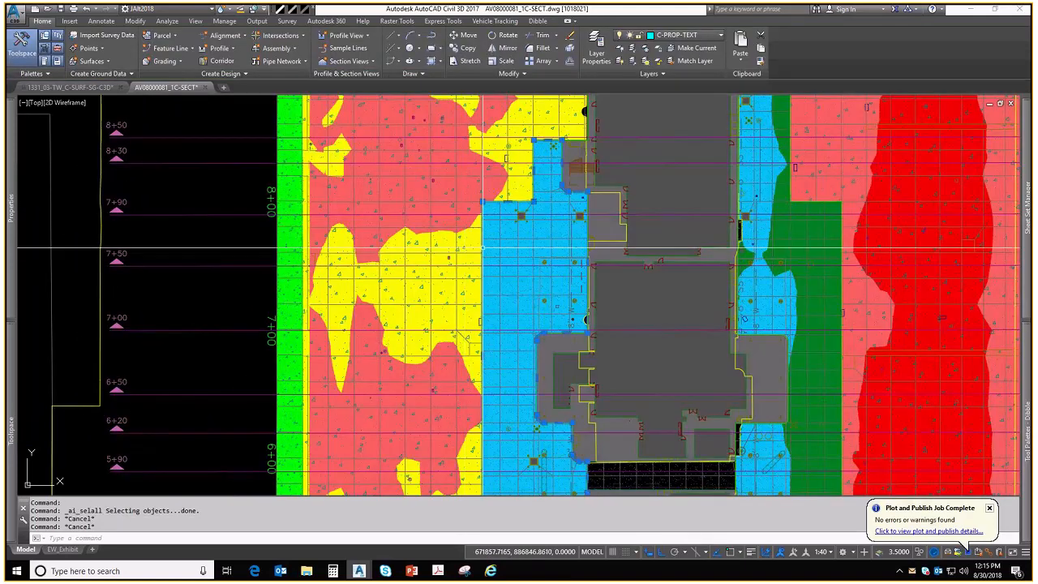
scroll(465, 265, "down", 4)
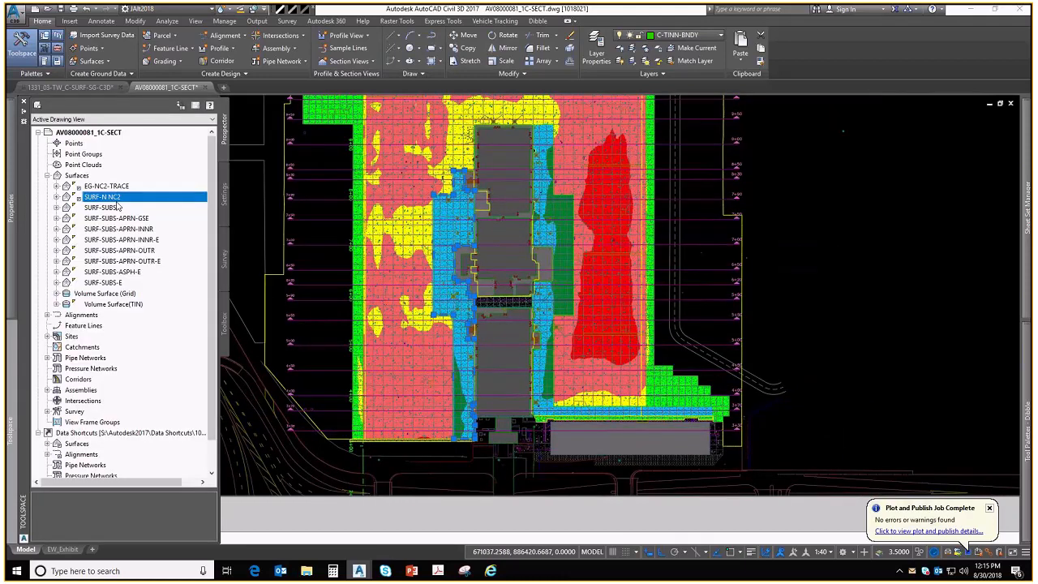
right_click(134, 218)
left_click(162, 230)
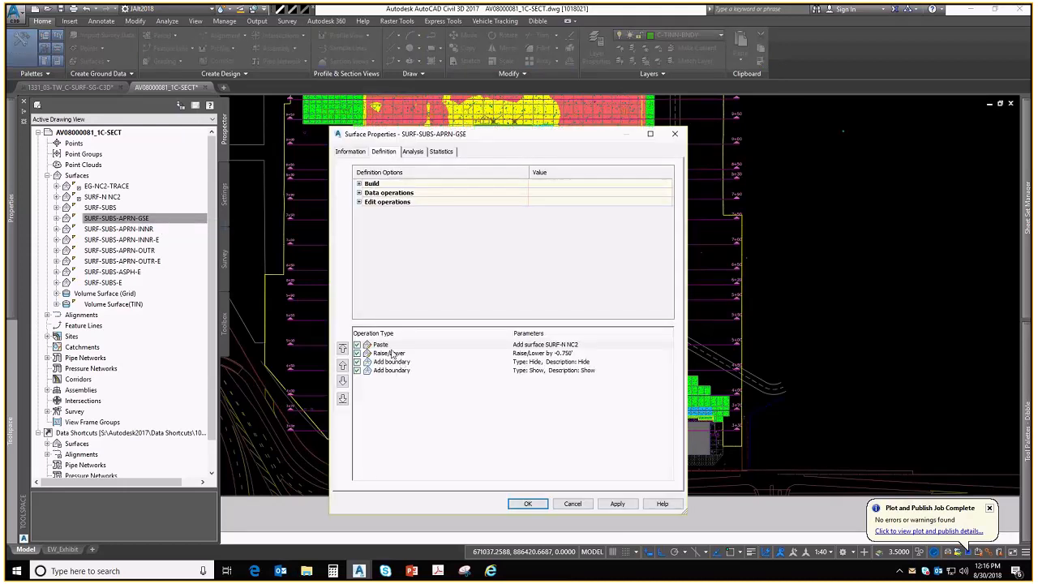
left_click(581, 507)
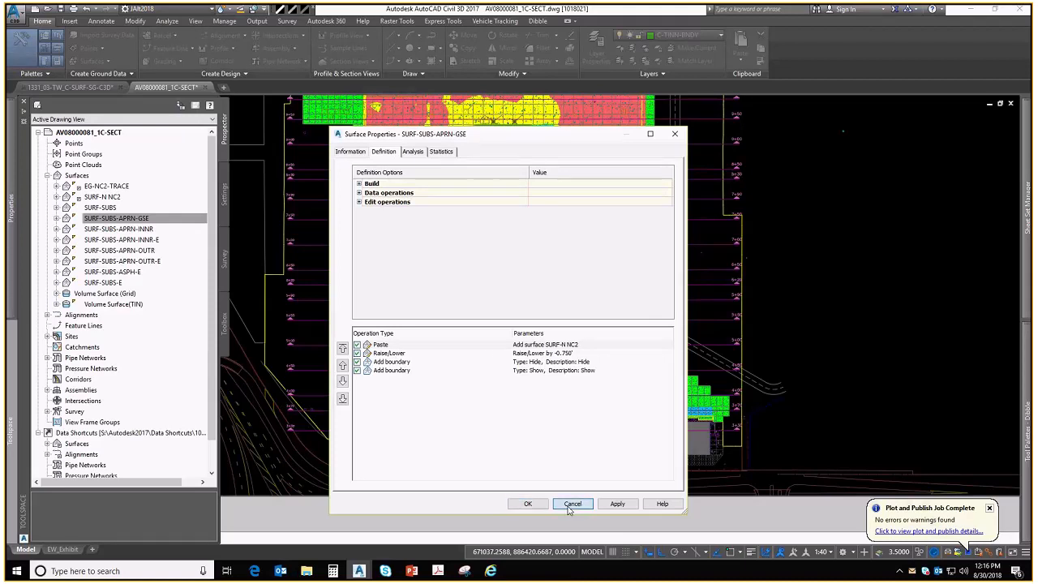
left_click(571, 506)
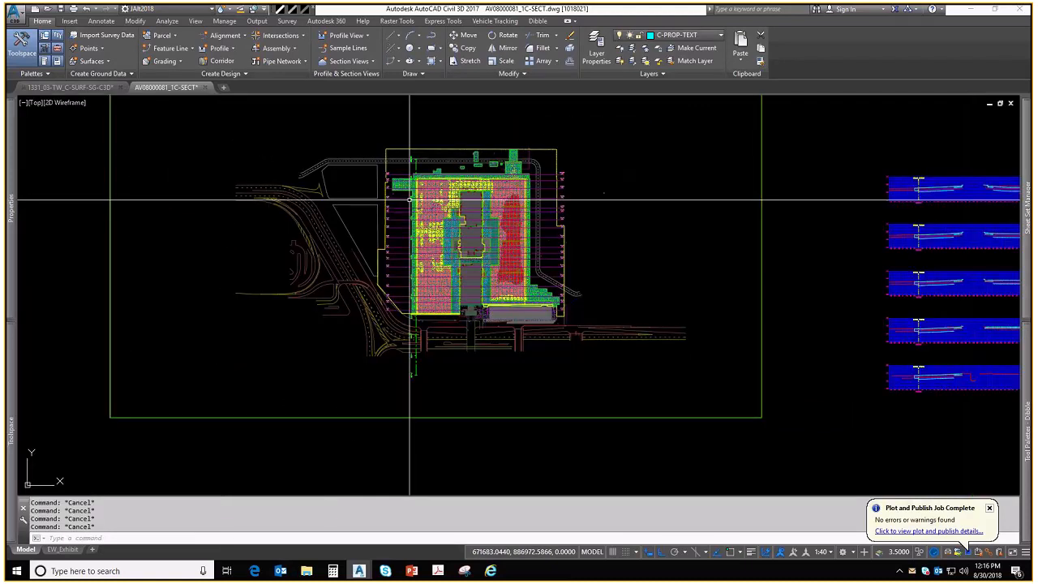
Inspect the apron's upper edge near station 9+00 and look up the existing surface EG-NC2-TRACE.
scroll(410, 199, "up", 4)
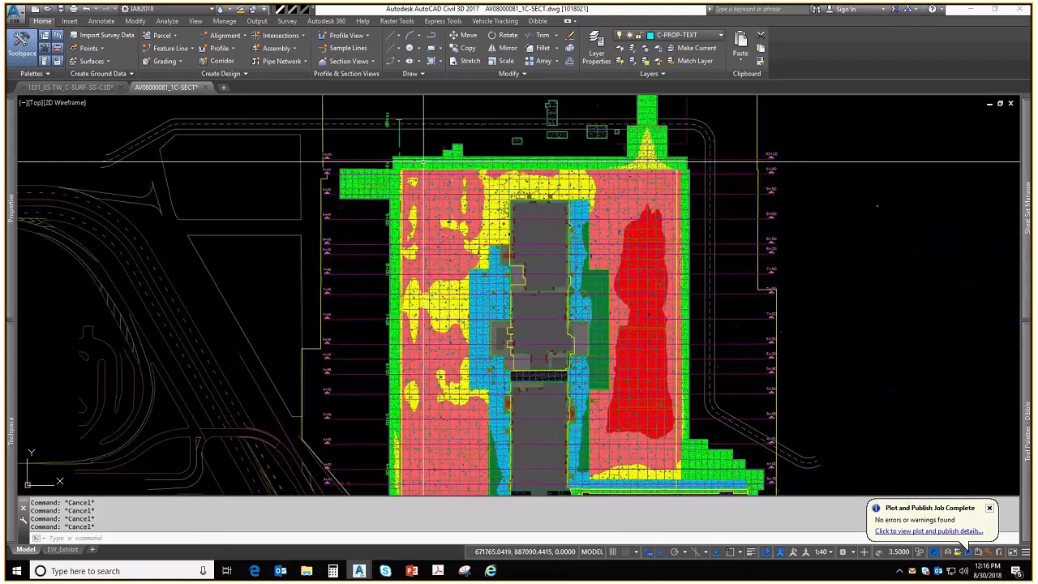
scroll(423, 162, "up", 5)
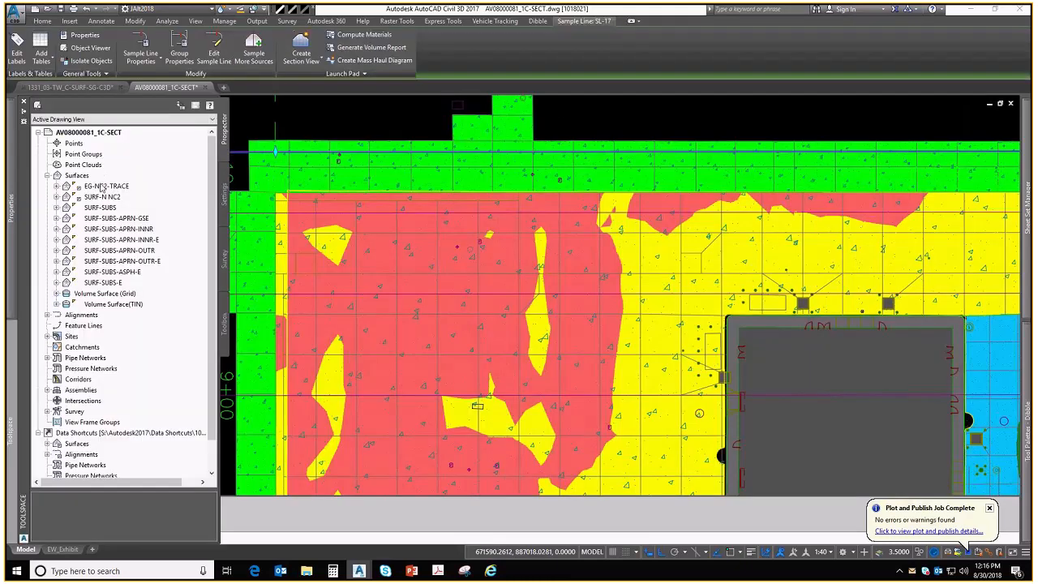
left_click(104, 186)
right_click(106, 187)
left_click(145, 193)
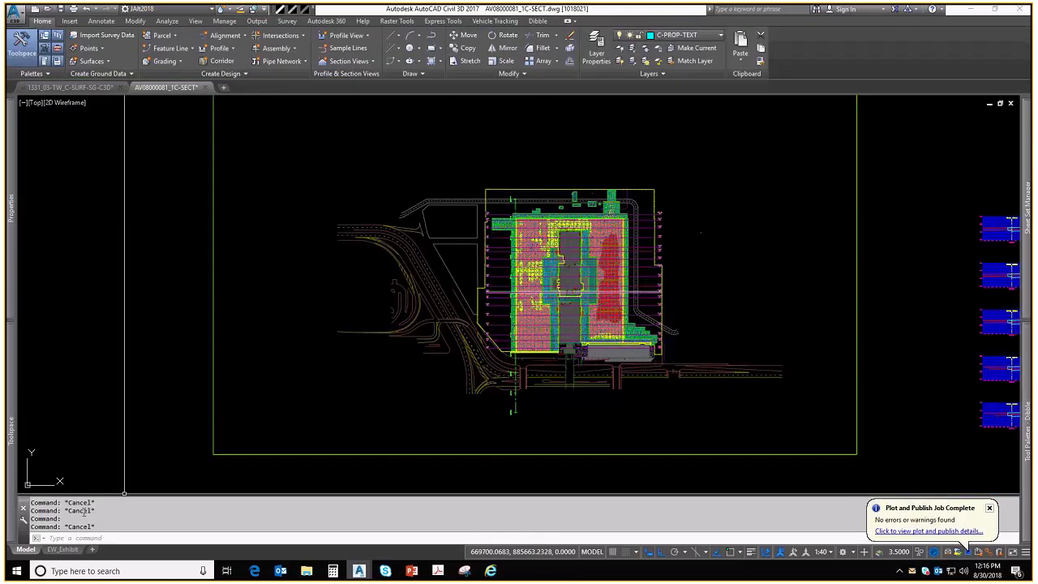
Create a new TIN surface named test.
mouse_move(16, 390)
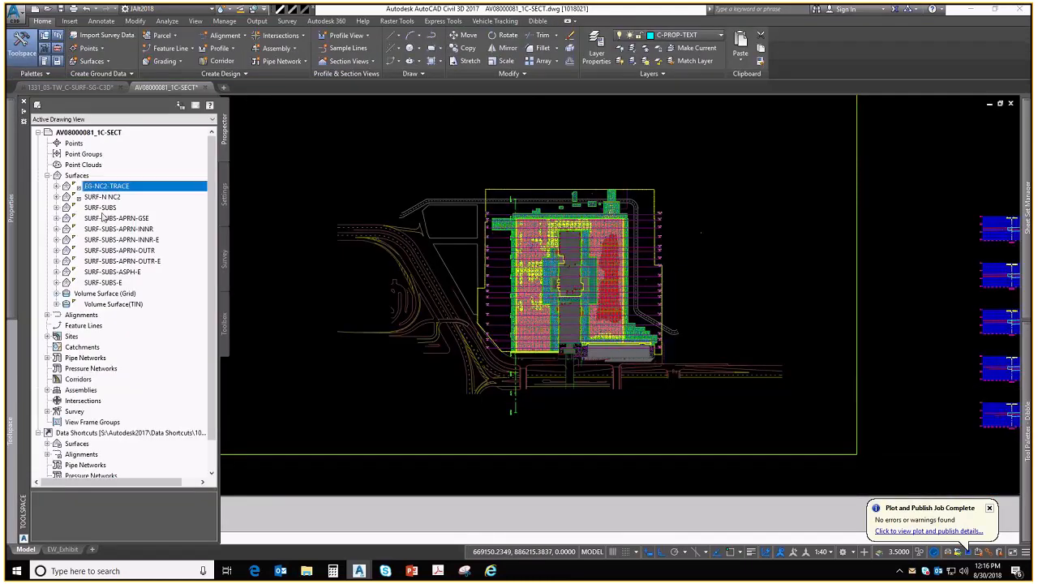
left_click(90, 208)
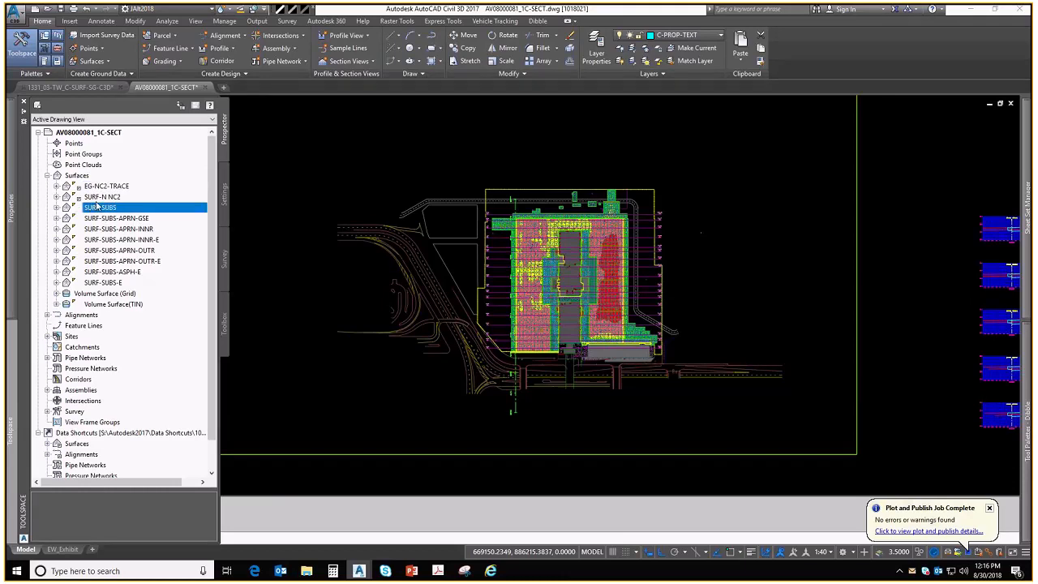
right_click(93, 176)
left_click(114, 182)
left_click(568, 249)
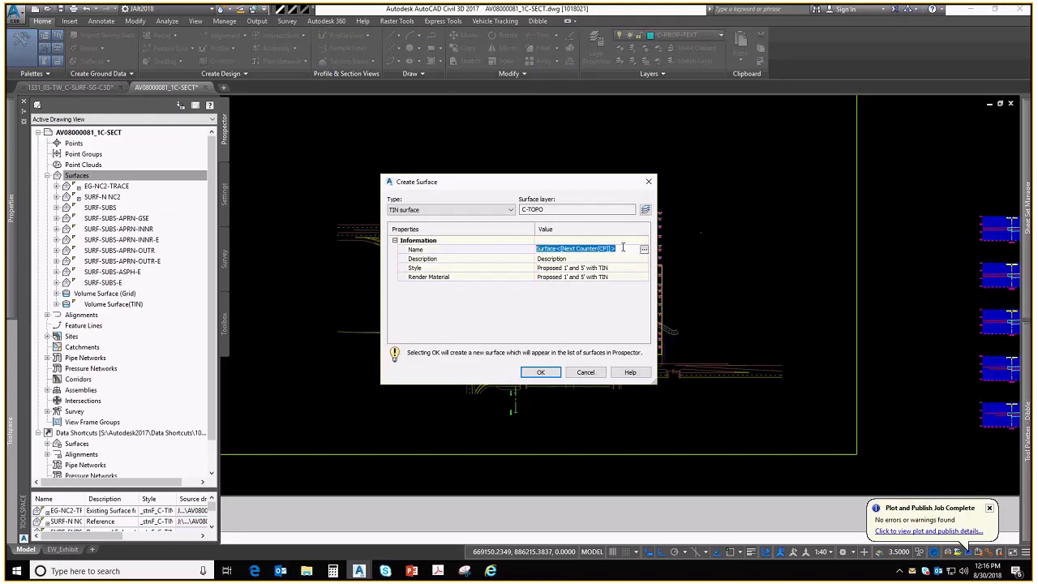
type("test")
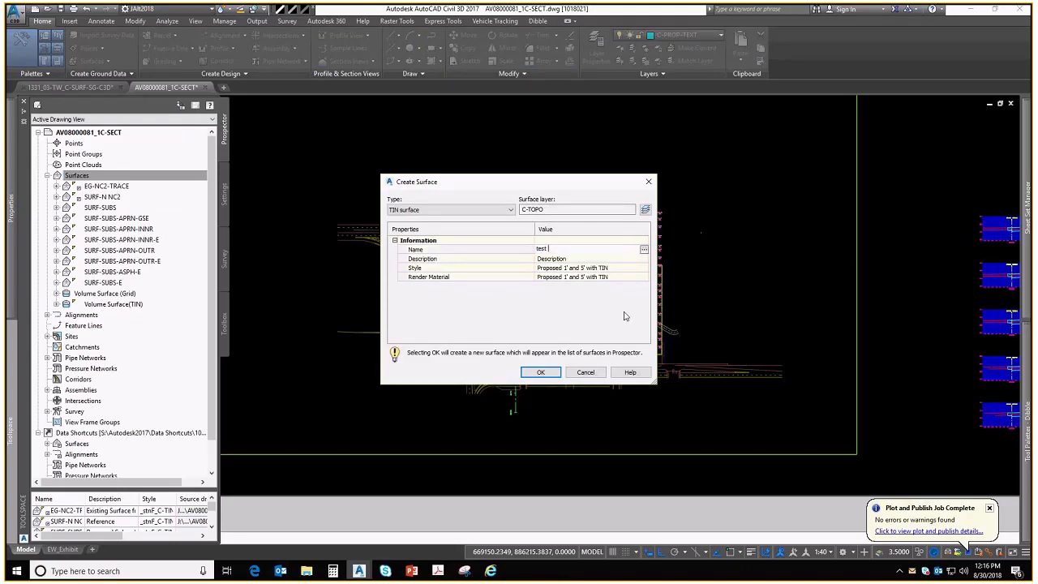
left_click(541, 373)
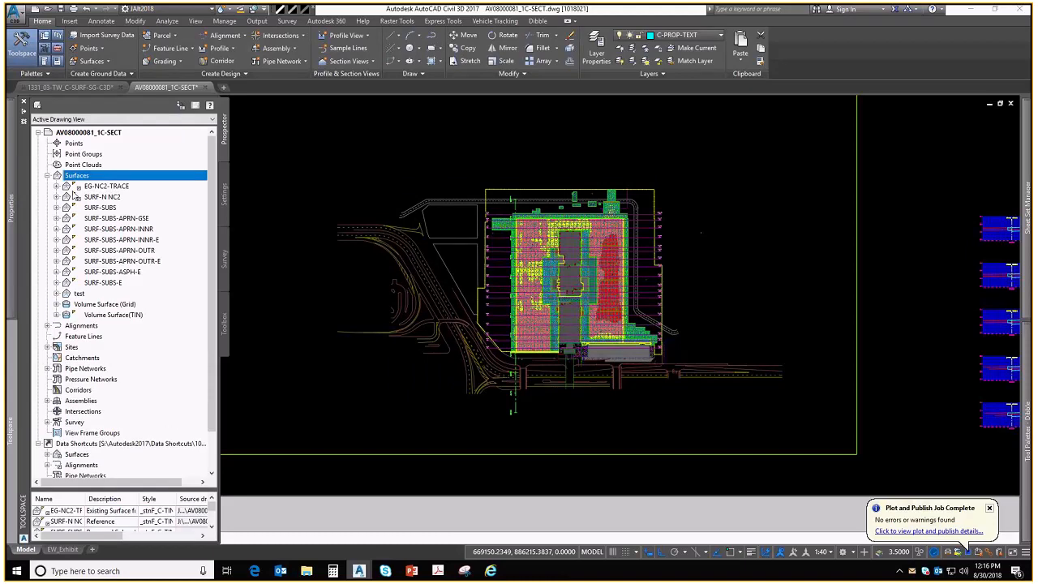
Paste the EG-NC2-TRACE surface into the test surface as an edit of its definition.
left_click(56, 293)
left_click(66, 325)
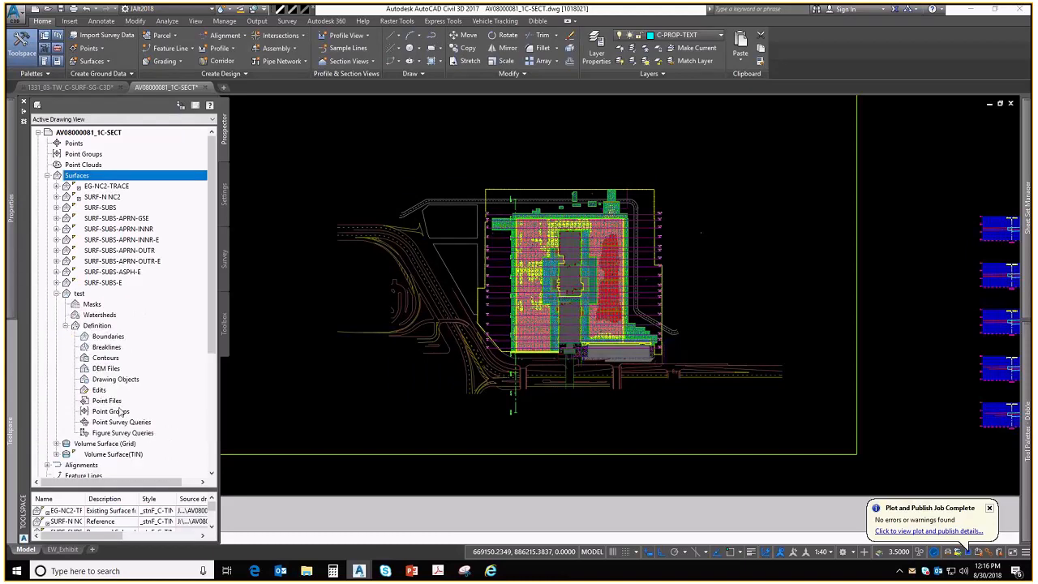
right_click(101, 393)
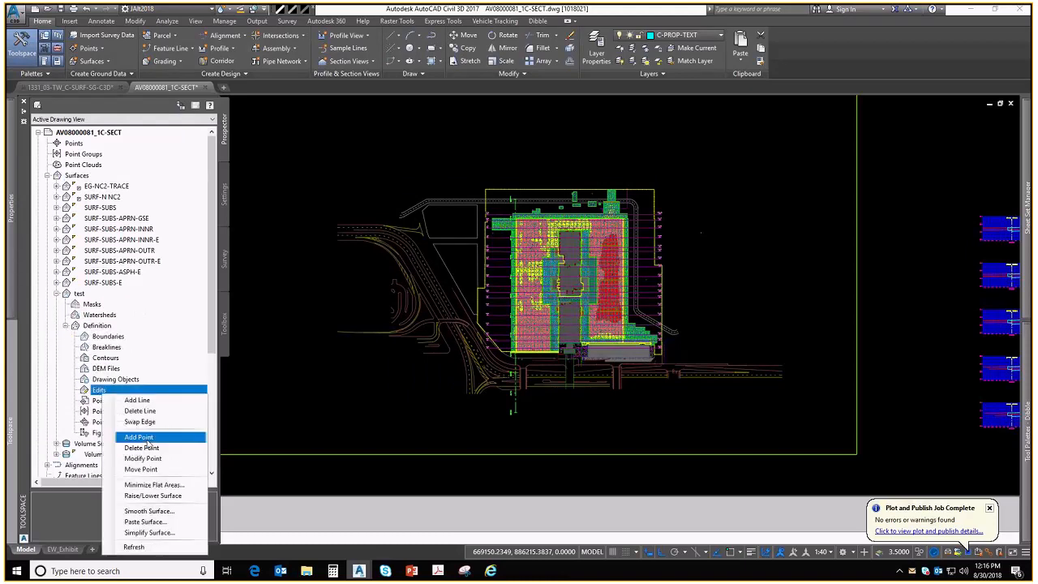
left_click(143, 522)
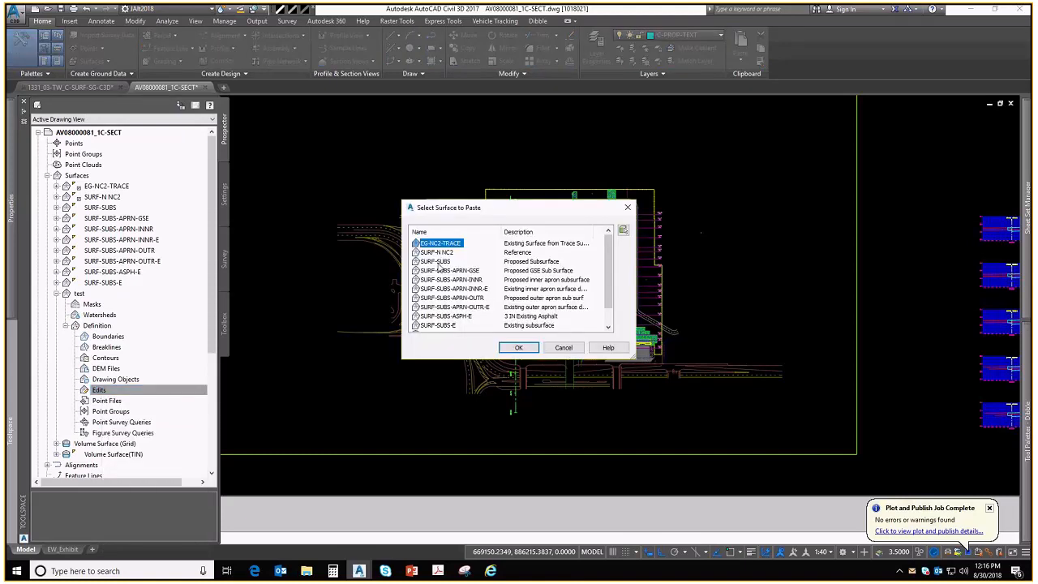
left_click(520, 347)
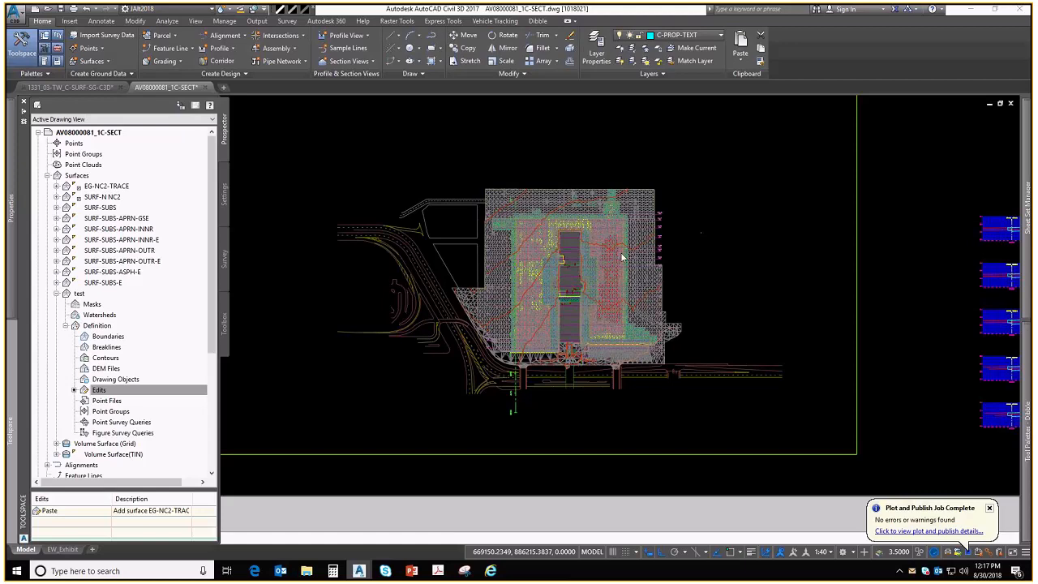
scroll(570, 252, "up", 5)
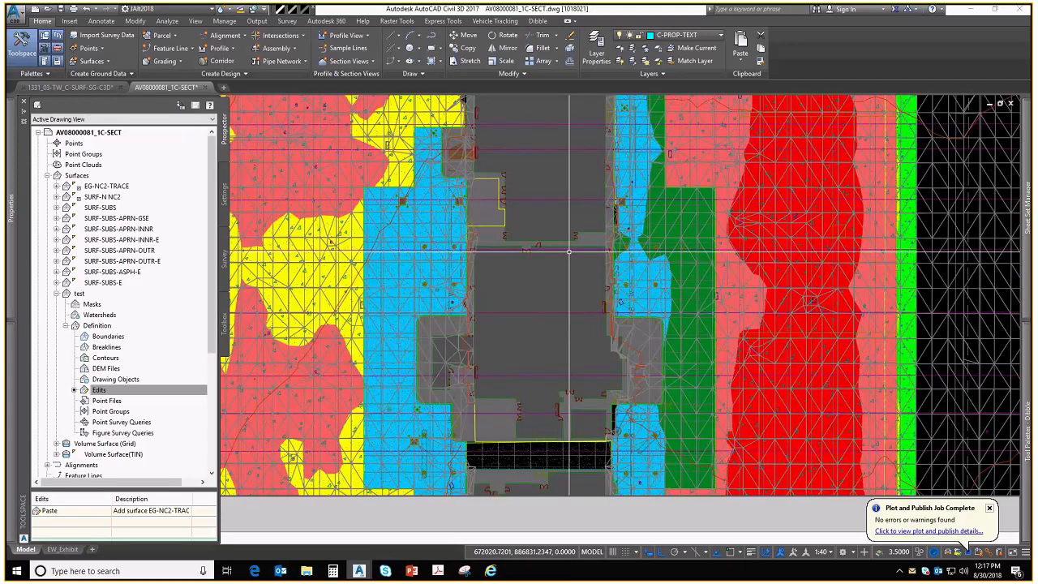
scroll(457, 276, "down", 4)
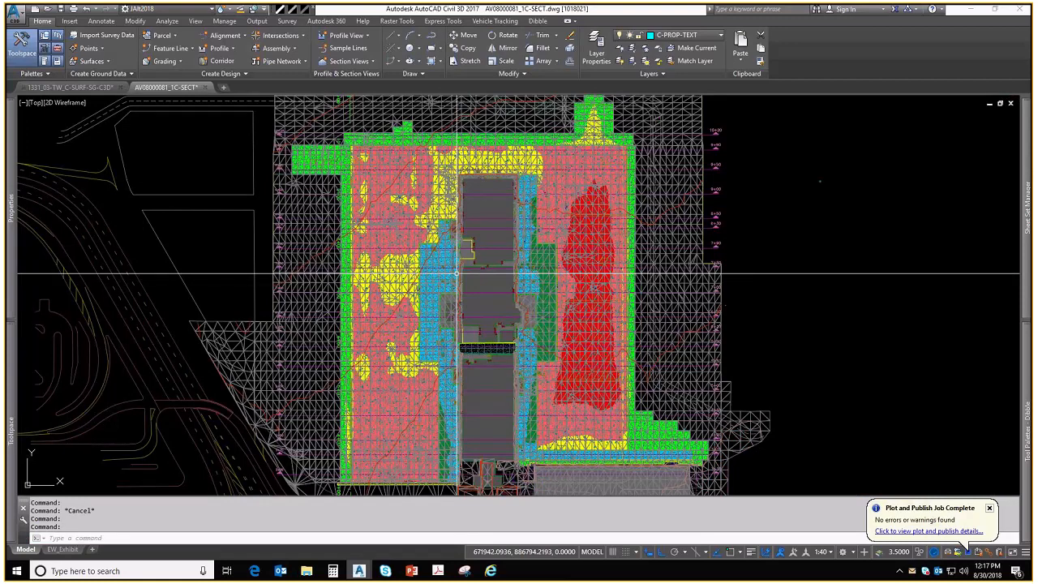
scroll(500, 297, "up", 4)
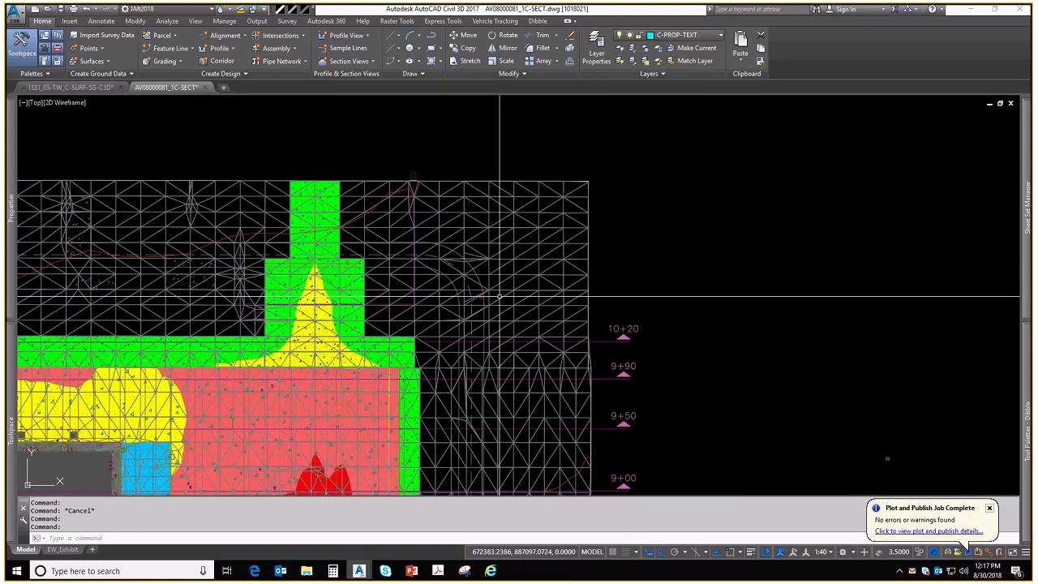
scroll(519, 259, "down", 6)
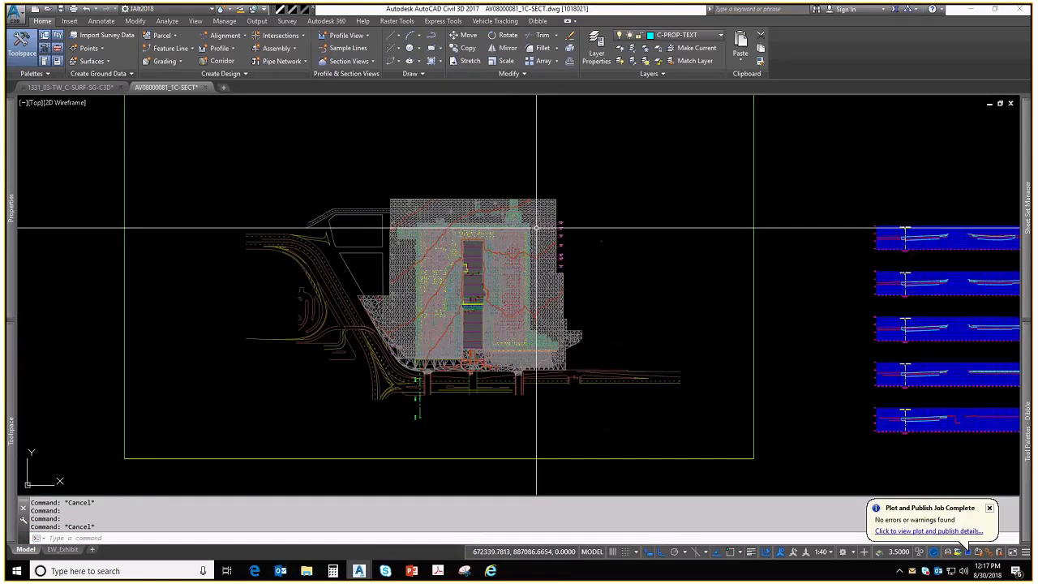
Add a Hide boundary named hide to the test surface, using the large existing rectangle that encloses the whole site.
mouse_move(12, 384)
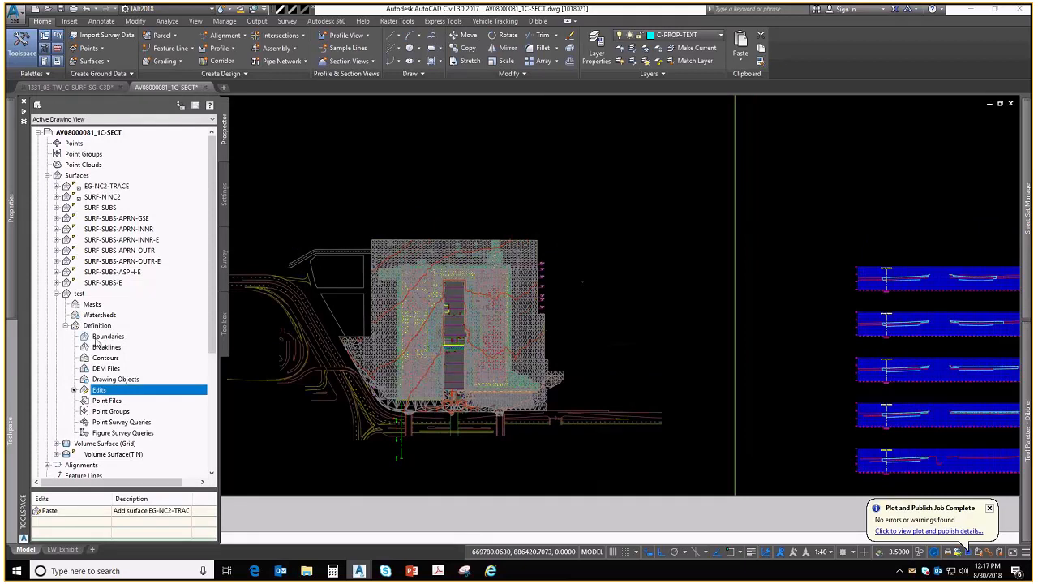
right_click(95, 339)
left_click(114, 345)
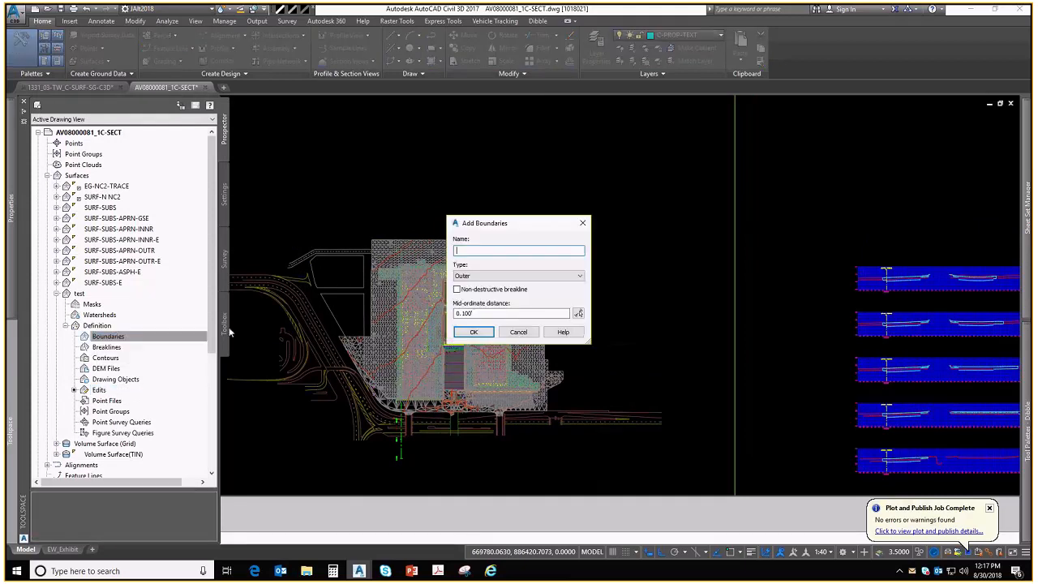
type("hise")
key("BackSpace")
key("BackSpace")
type("de")
left_click(519, 276)
left_click(486, 286)
left_click(474, 332)
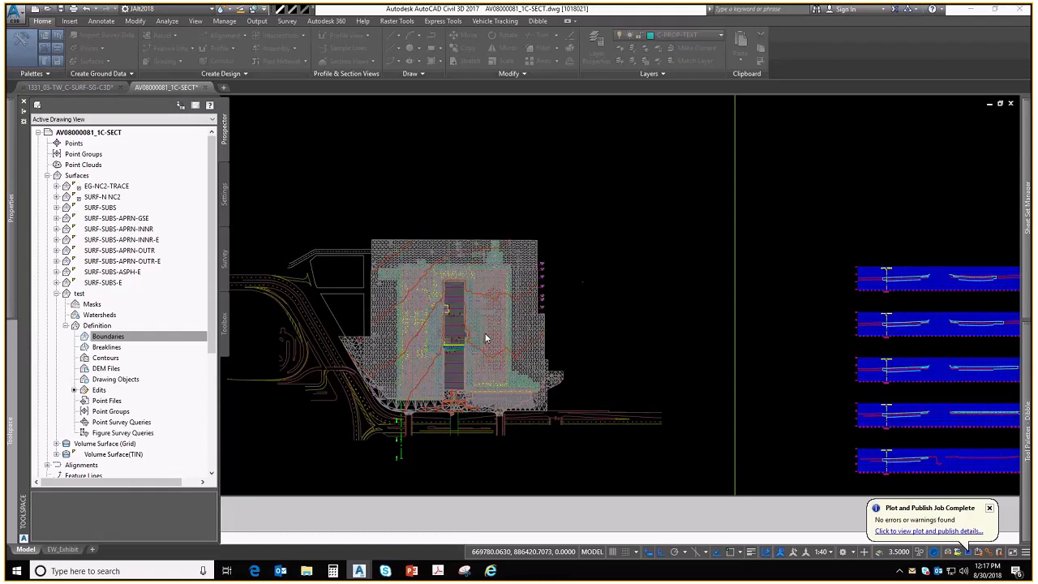
left_click(736, 282)
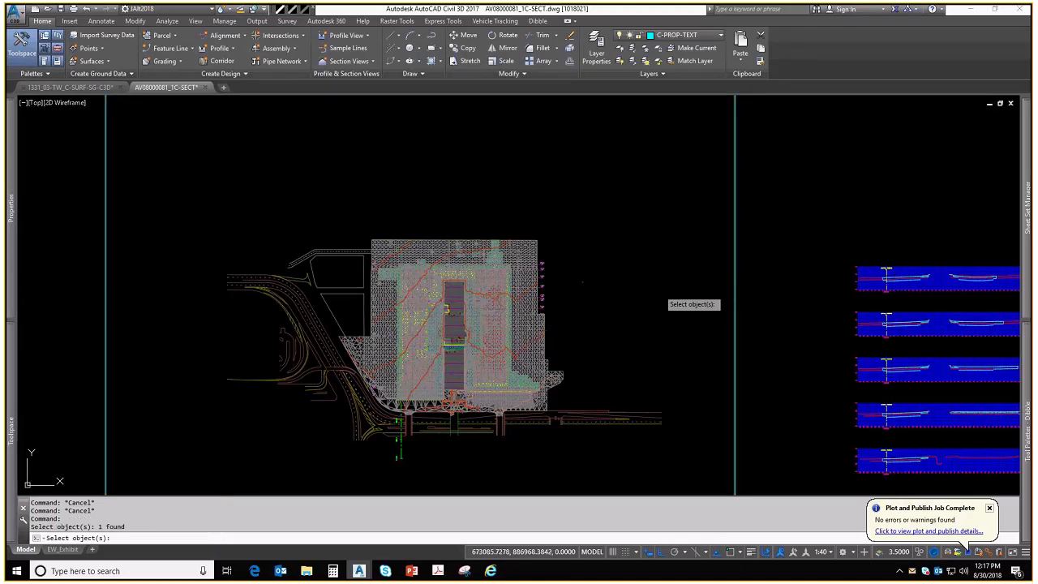
key("Return")
Draw one rectangle around the whole apron site and a small one inside the red apron area between stations 9+00 and 9+50.
scroll(504, 280, "up", 4)
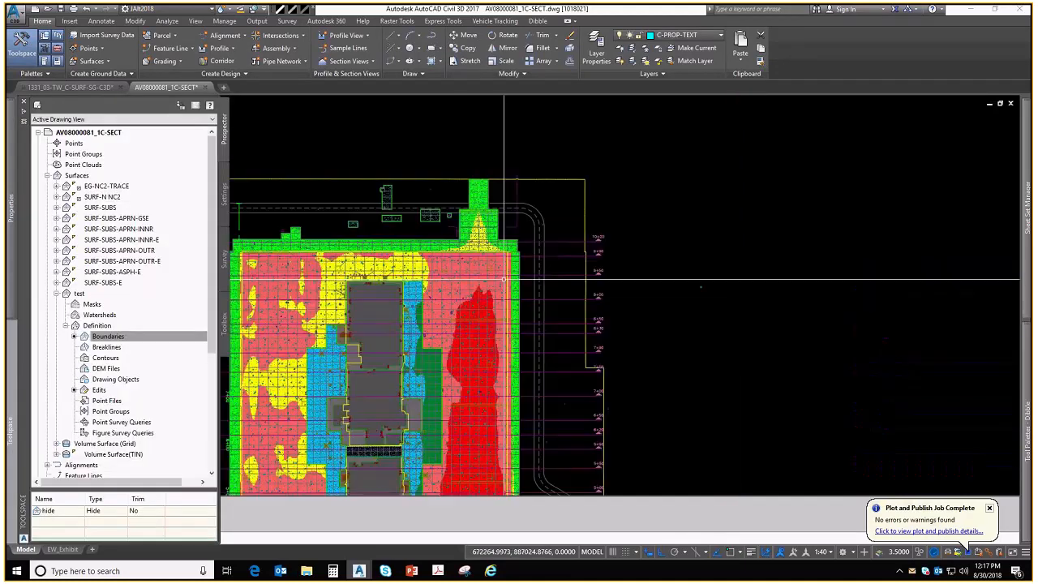
scroll(449, 241, "down", 1)
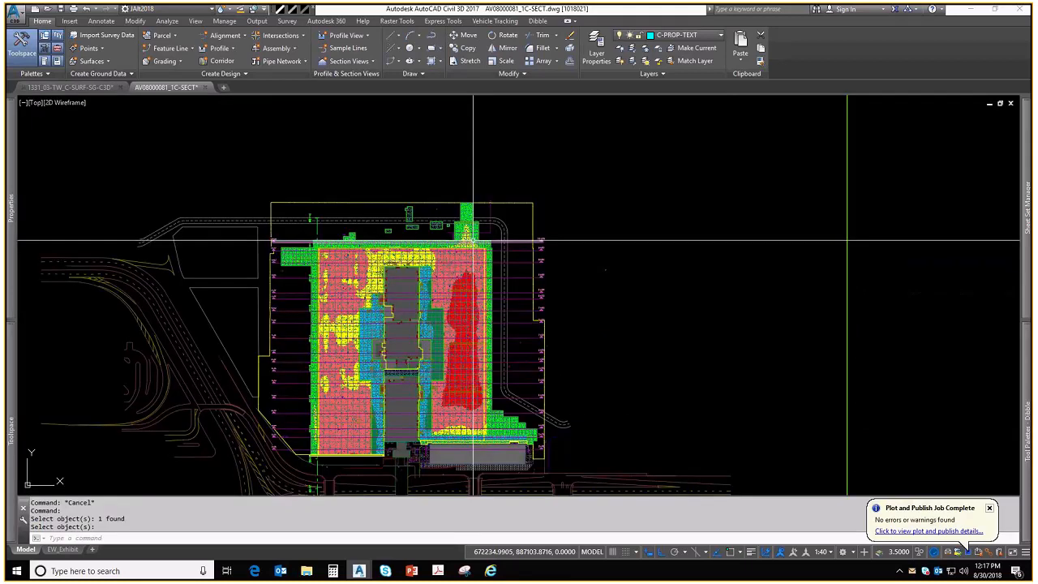
scroll(504, 240, "up", 2)
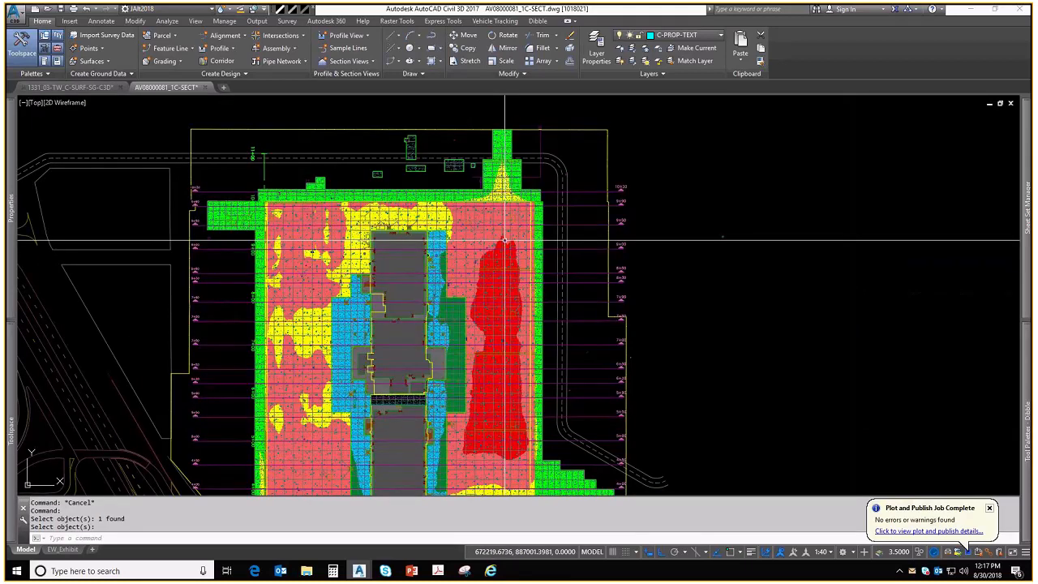
scroll(504, 240, "down", 2)
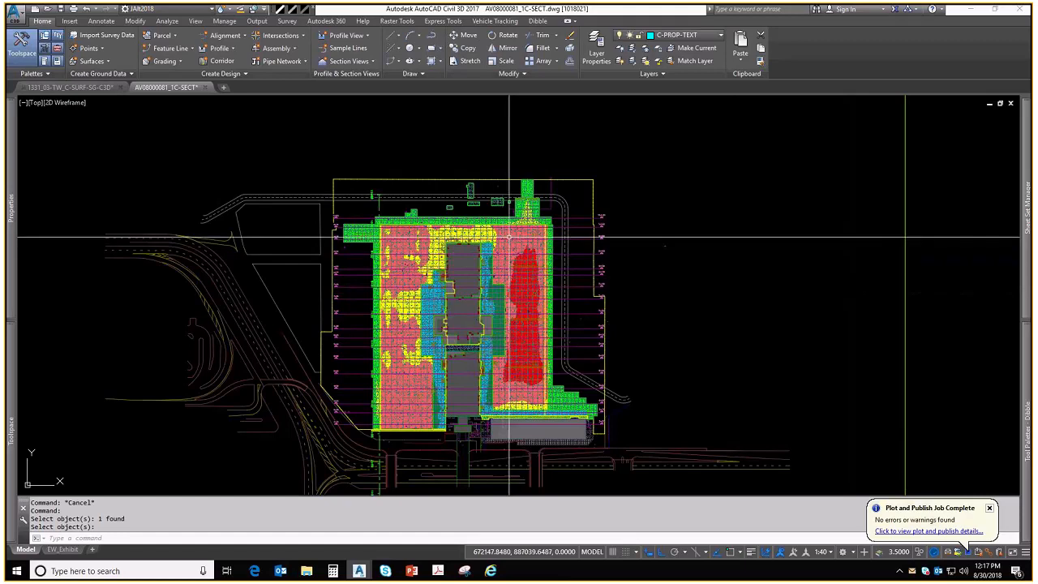
scroll(362, 207, "down", 2)
key("Escape")
key("Escape")
scroll(362, 207, "up", 2)
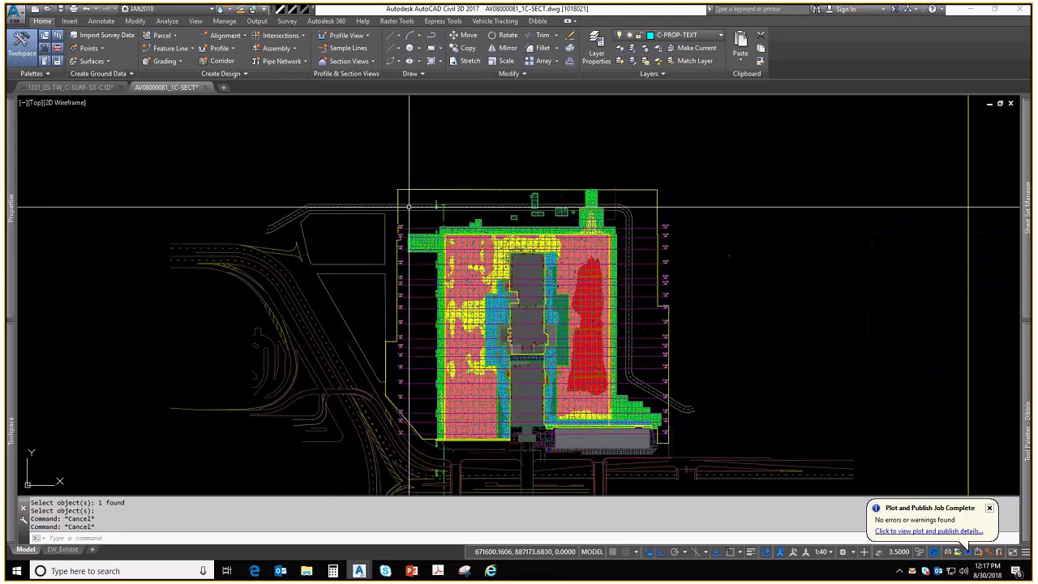
type("rec")
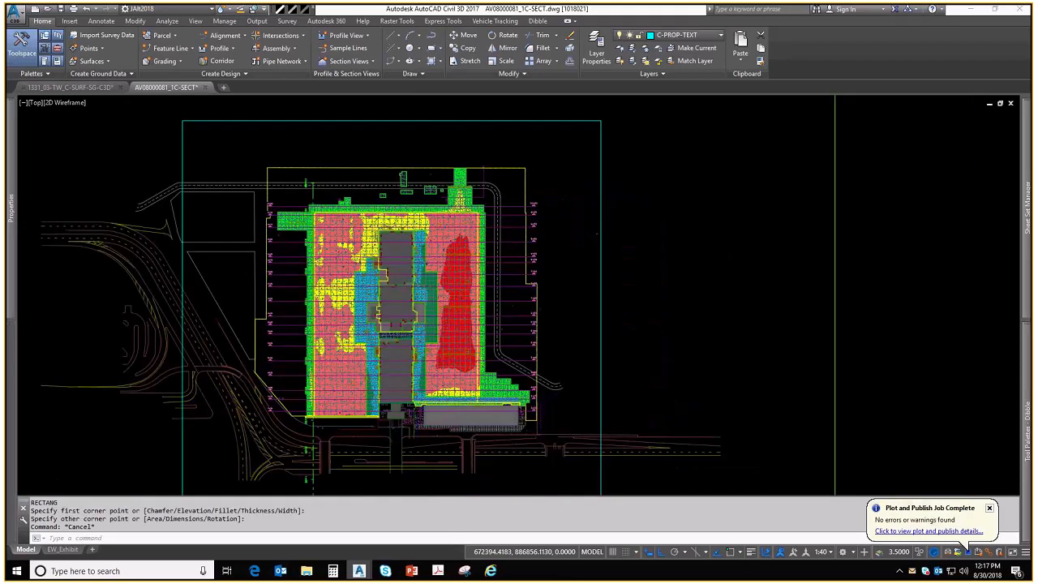
key("Return")
scroll(458, 222, "up", 3)
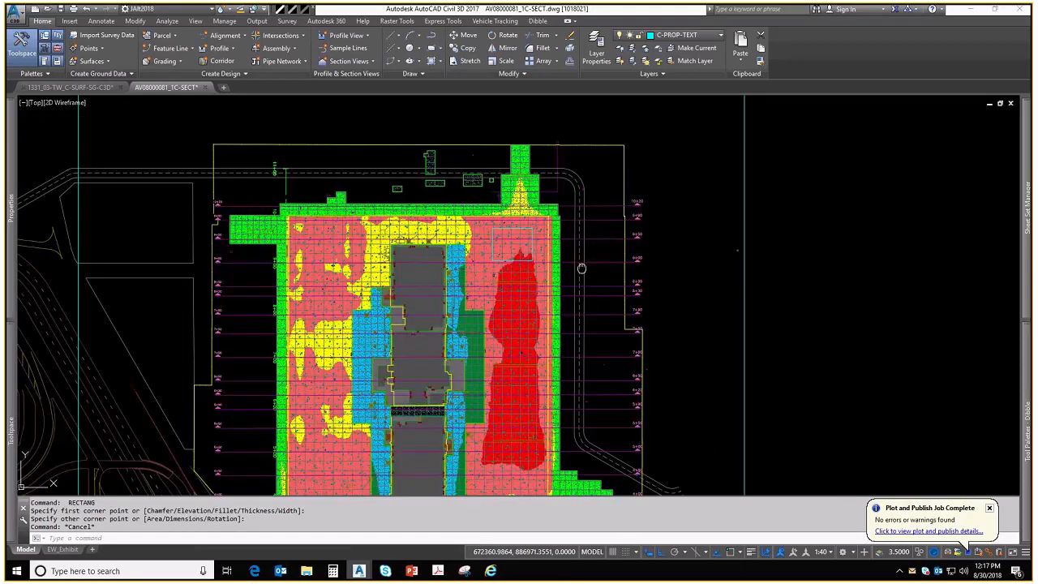
middle_click_drag(581, 269, 513, 226)
scroll(514, 226, "down", 1)
Add a Show boundary named show to the test surface, using the new rectangle around the apron site.
mouse_move(7, 426)
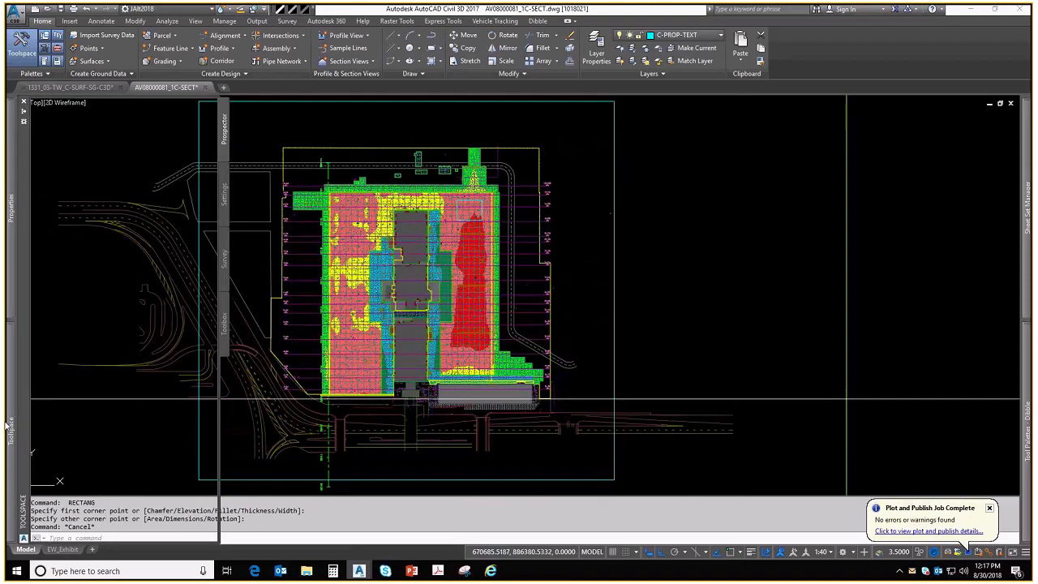
right_click(106, 336)
left_click(130, 342)
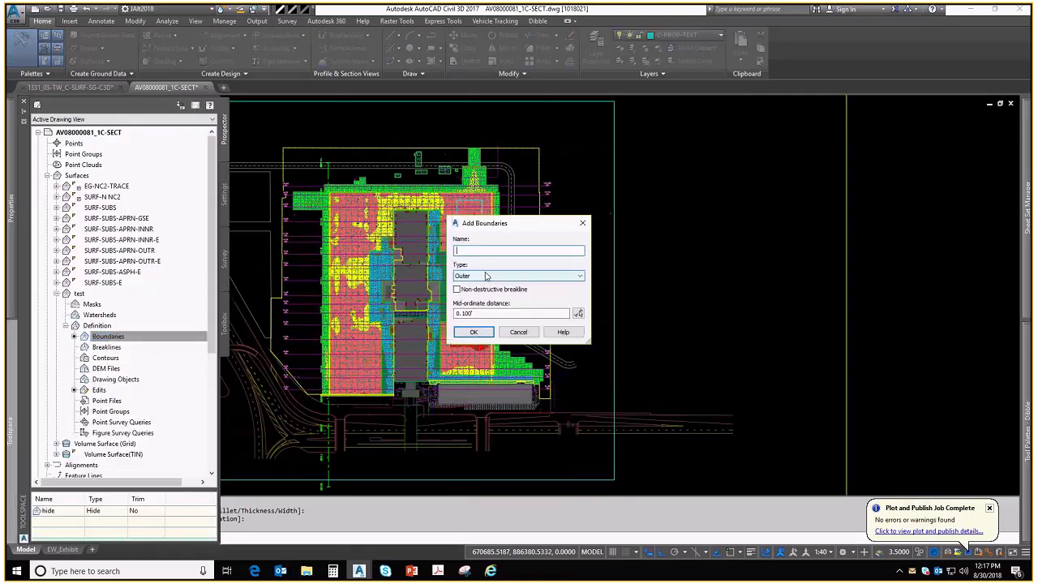
type("show")
left_click(471, 275)
left_click(471, 300)
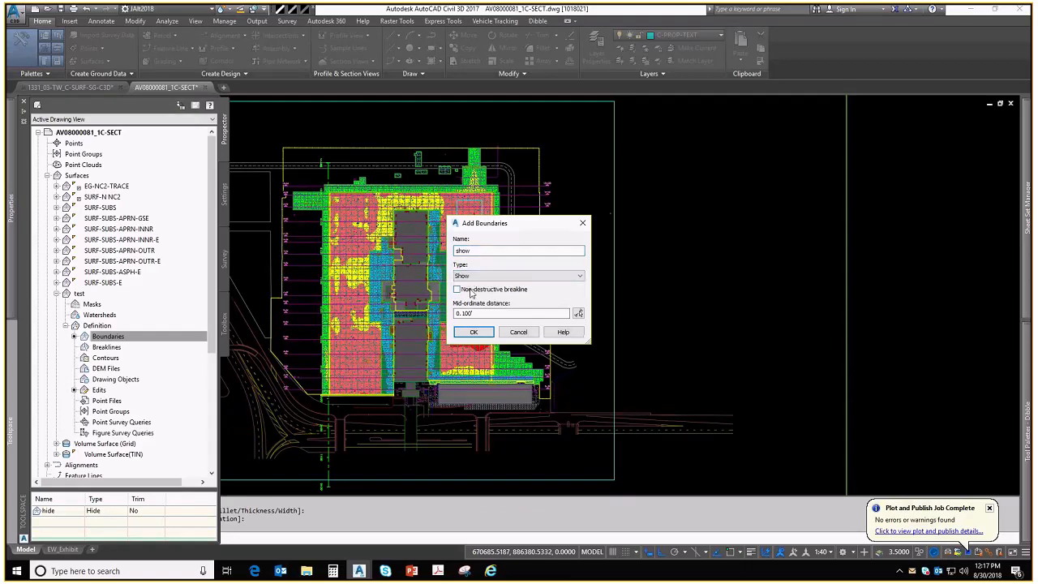
left_click(474, 332)
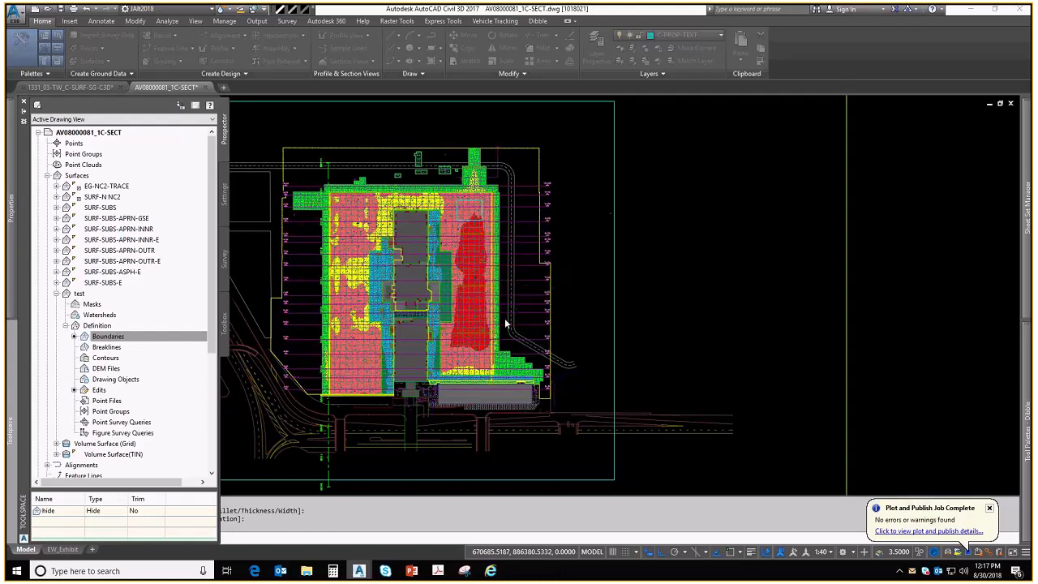
left_click(613, 265)
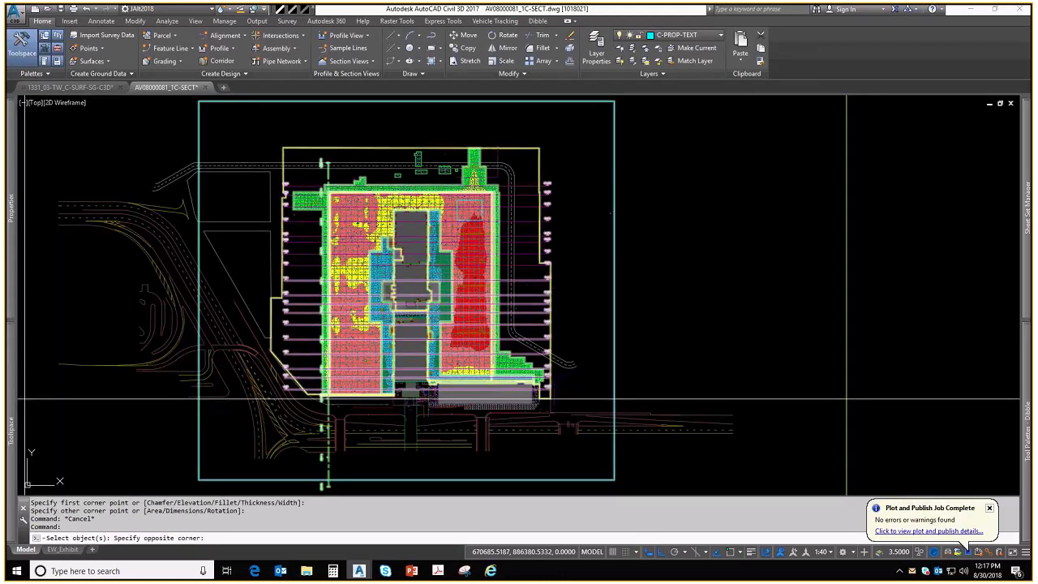
left_click(616, 269)
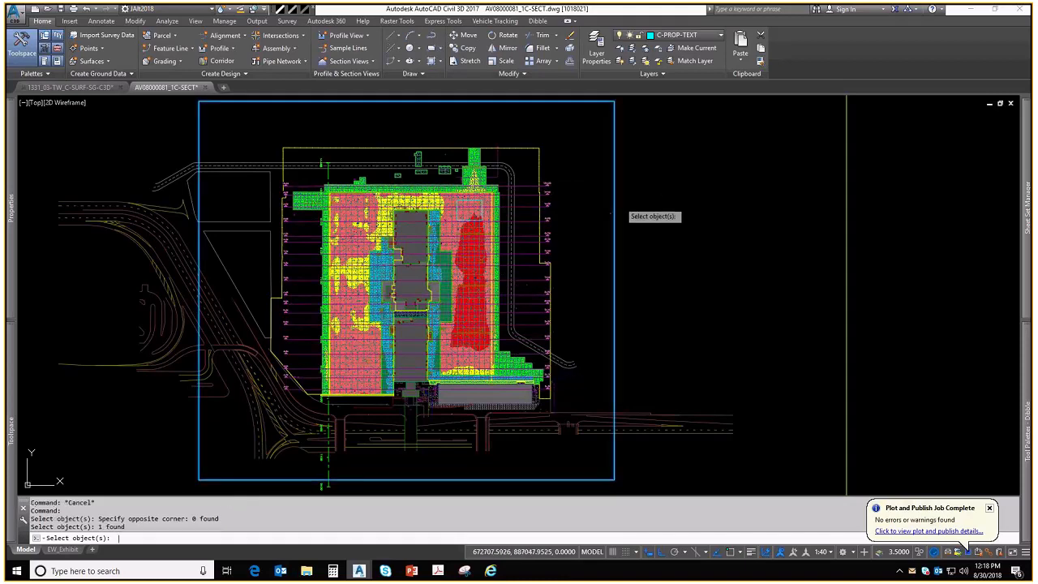
left_click(606, 196)
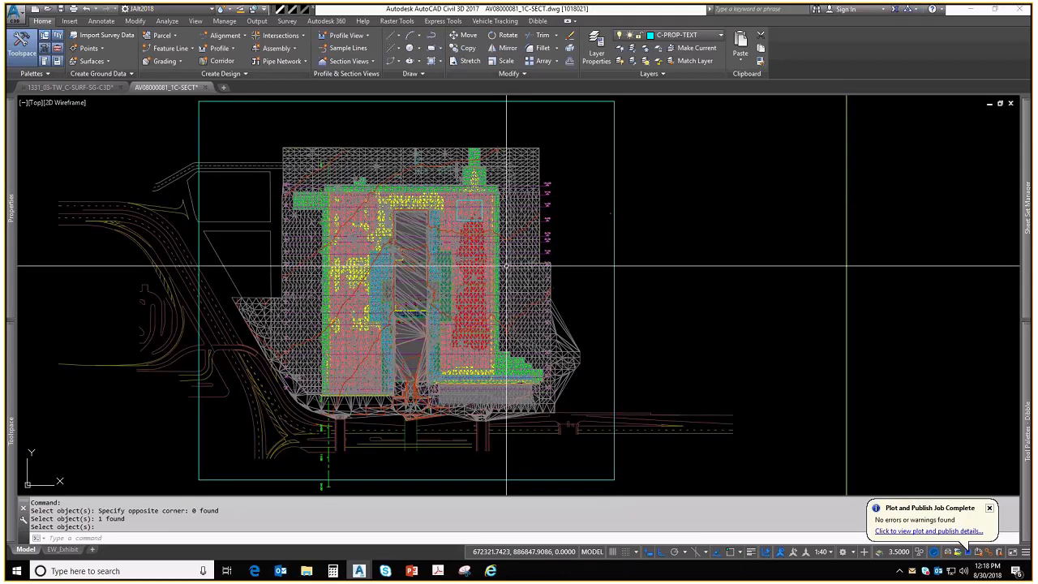
Add another Hide boundary named hide2 to the test surface, using the small rectangle inside the red apron area.
mouse_move(14, 364)
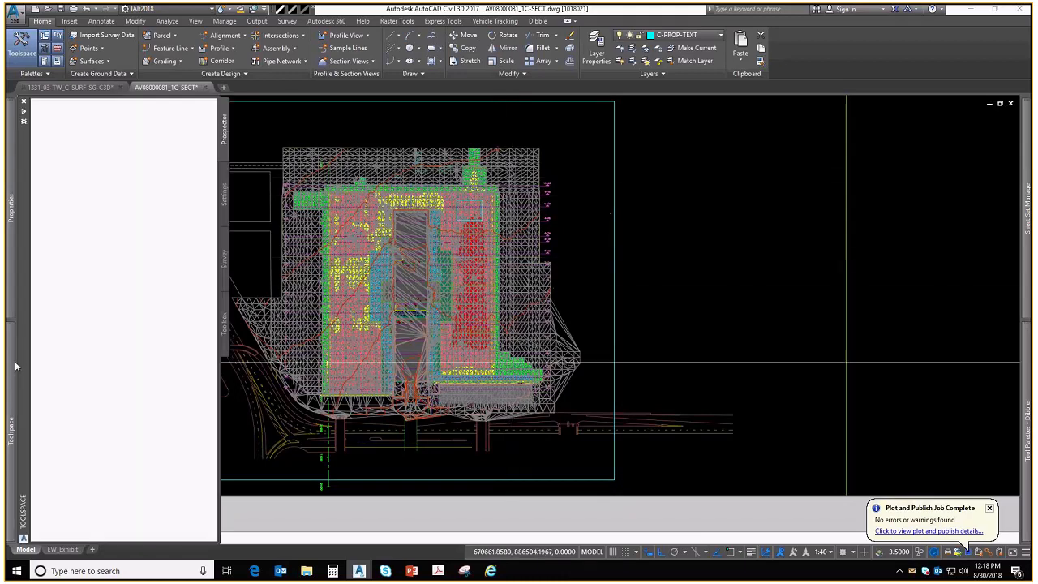
right_click(97, 339)
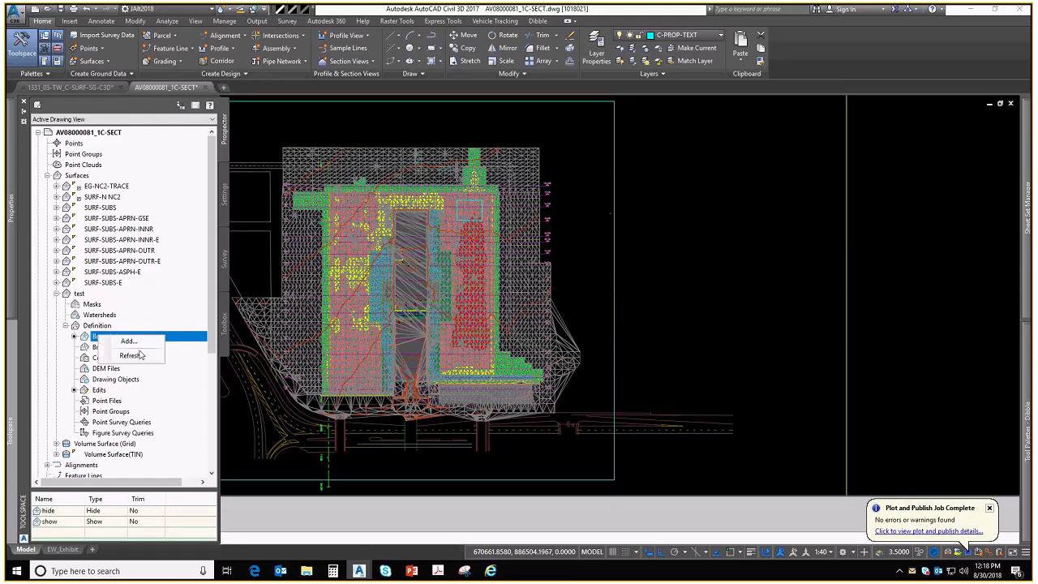
left_click(148, 341)
type("hi")
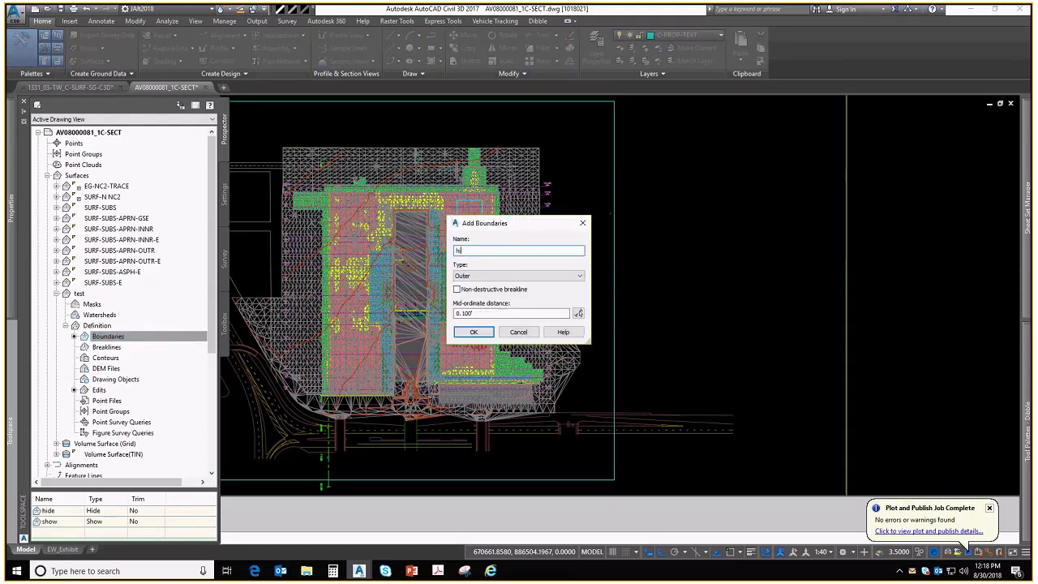
type("de1")
left_click(503, 276)
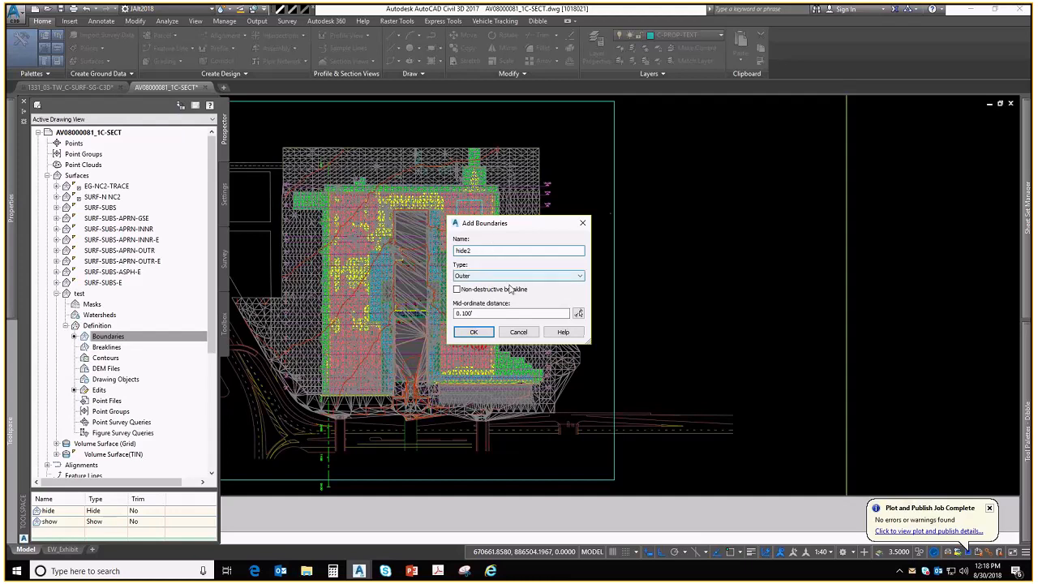
left_click(473, 293)
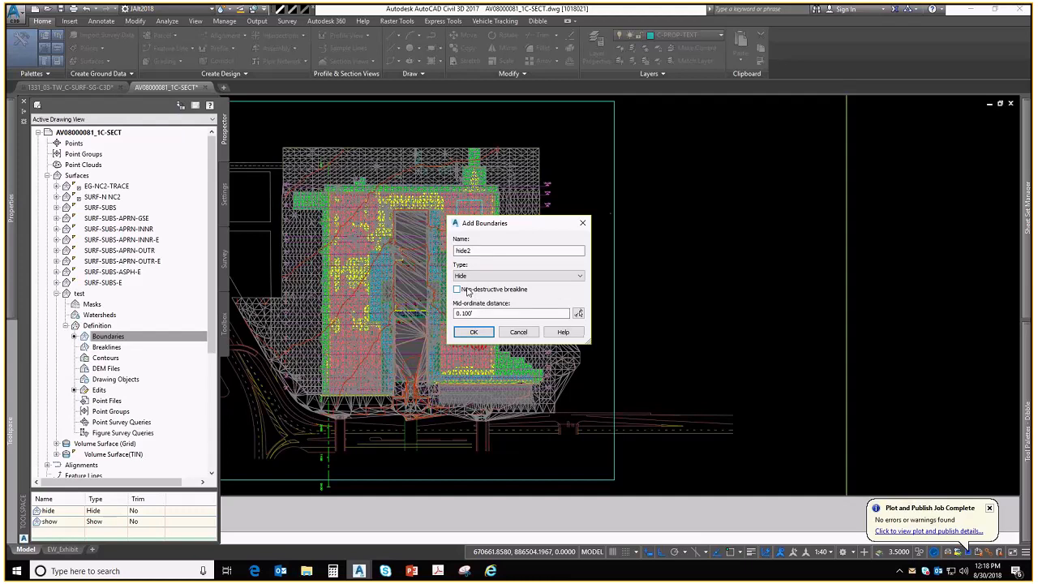
left_click(475, 333)
scroll(484, 210, "up", 1)
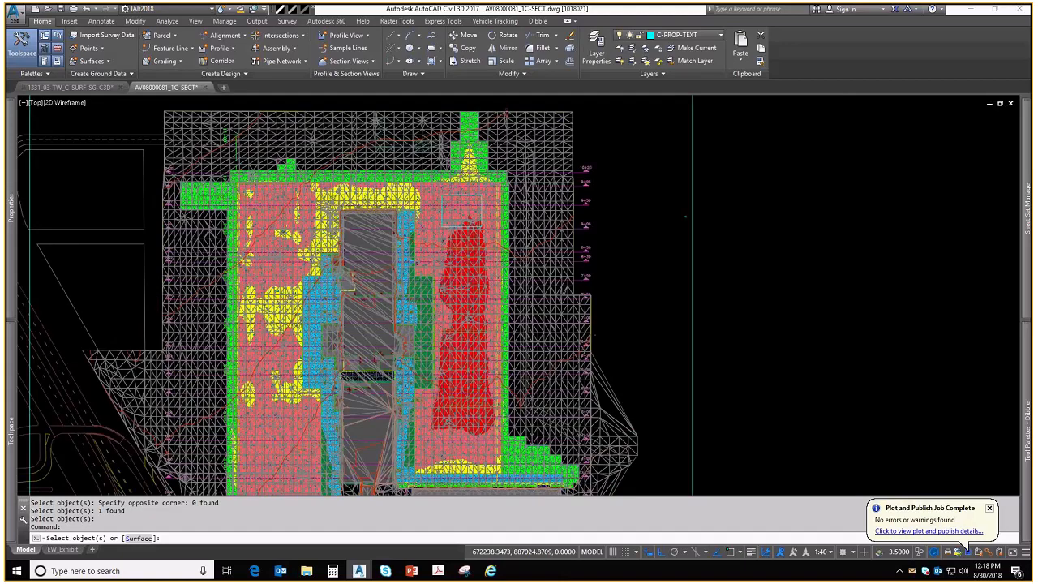
left_click(482, 209)
key("Return")
Select the test surface and its surrounding rectangle to examine the extent left by the boundaries, and clear the selection.
scroll(458, 206, "up", 3)
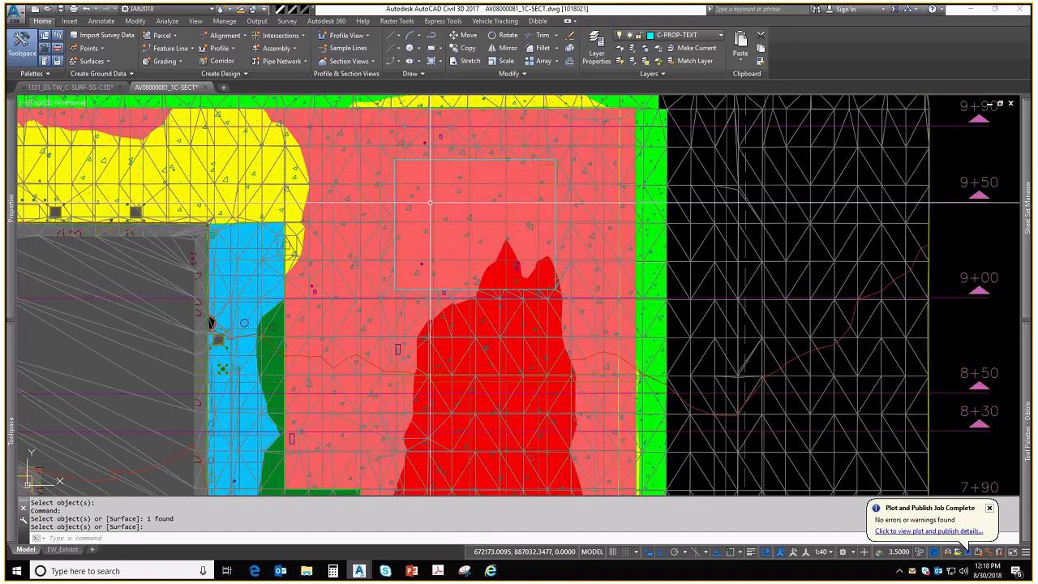
key("Escape")
scroll(562, 178, "down", 2)
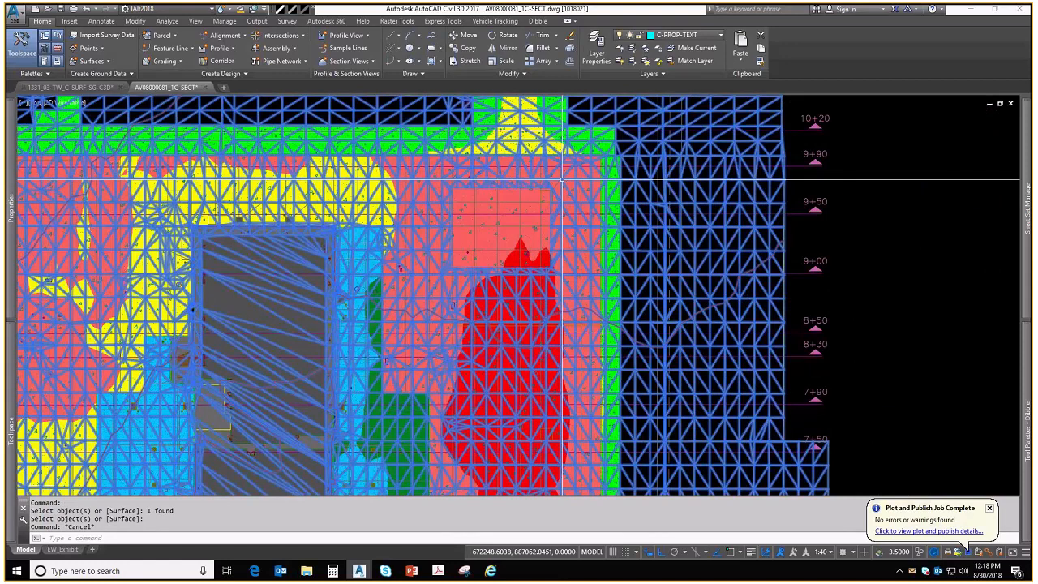
left_click(562, 179)
scroll(662, 203, "down", 7)
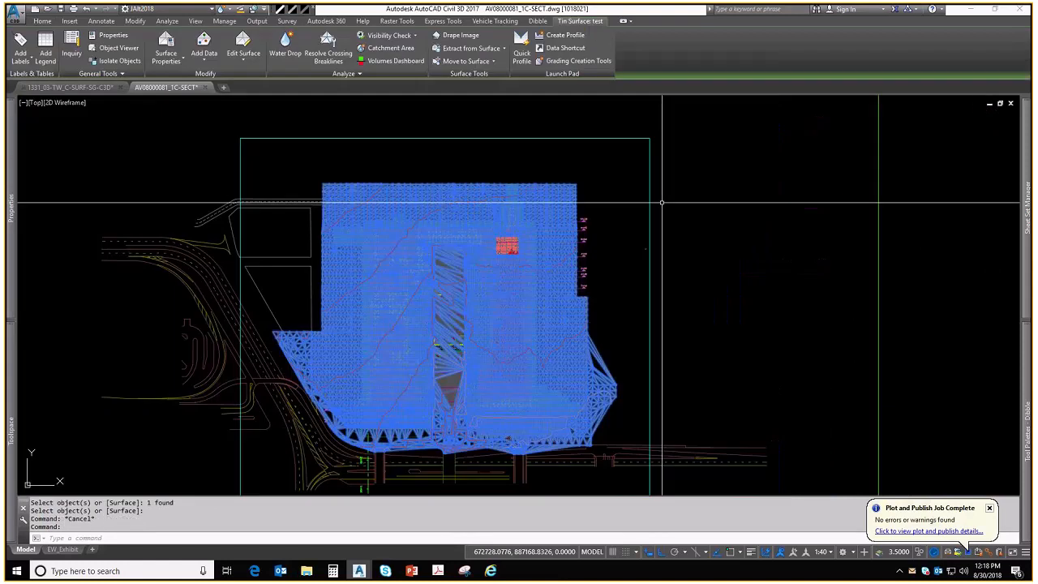
left_click(653, 329)
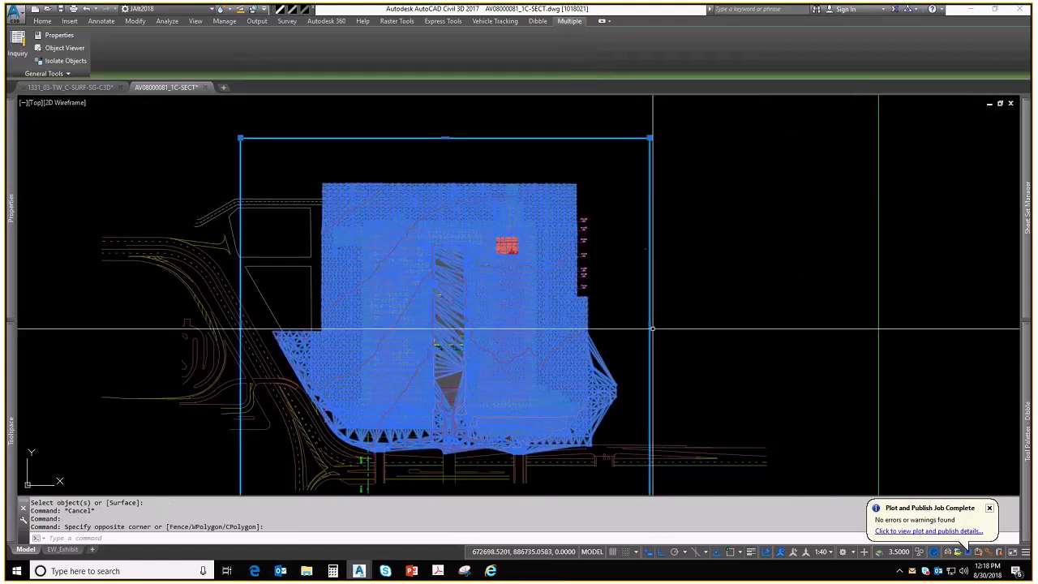
type("A")
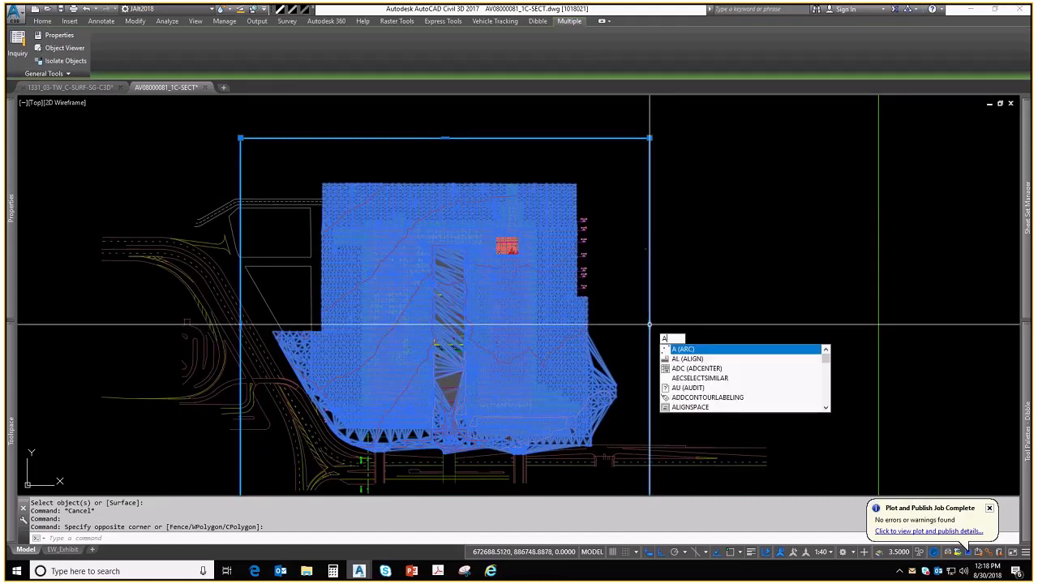
key("Escape")
key("Escape")
key("Escape")
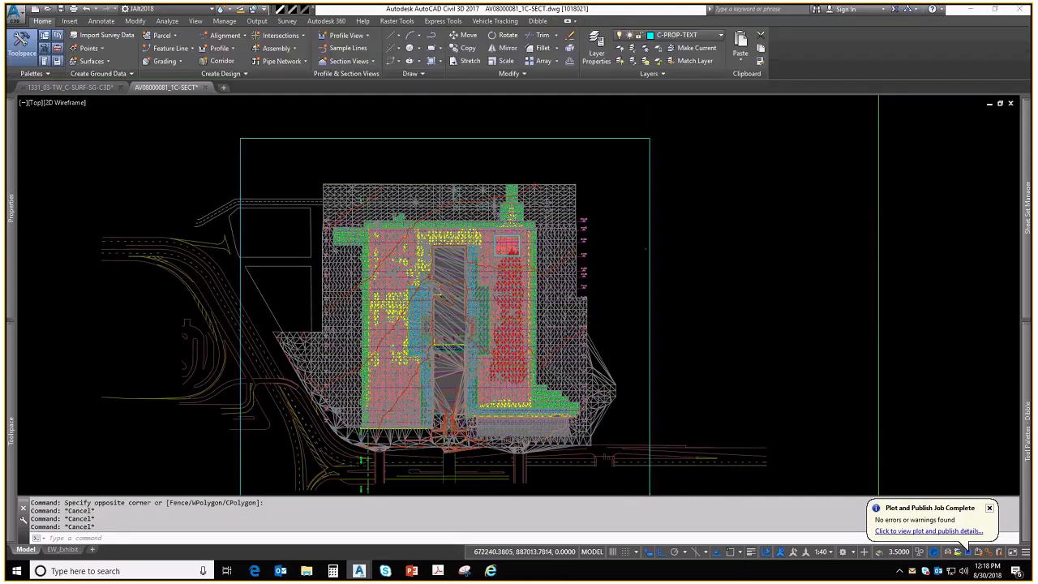
scroll(493, 248, "up", 5)
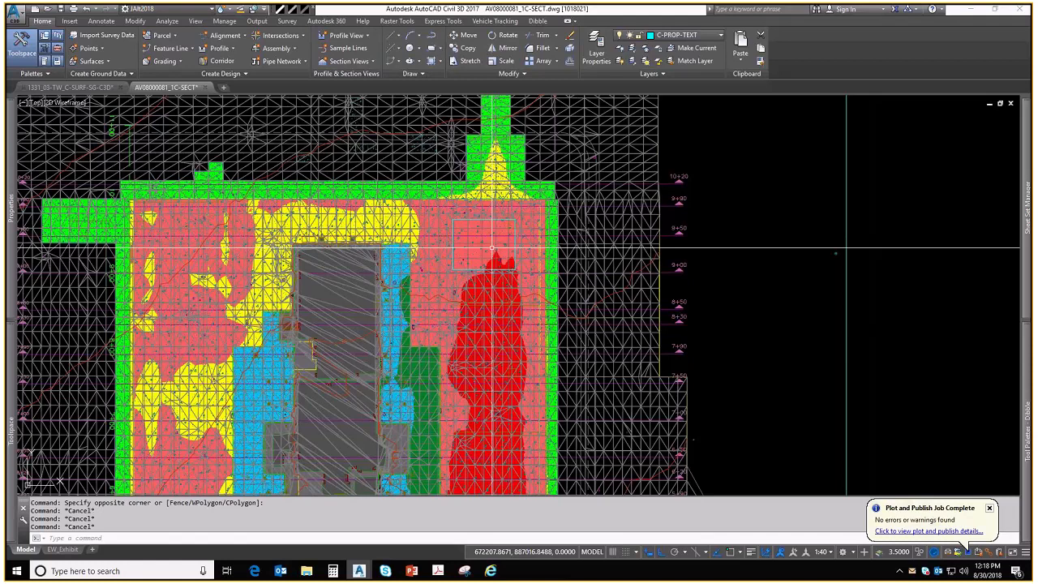
Minimize the drawing windows to reach the desktop and close the leftover Alignment Layout Tools.
scroll(535, 255, "down", 2)
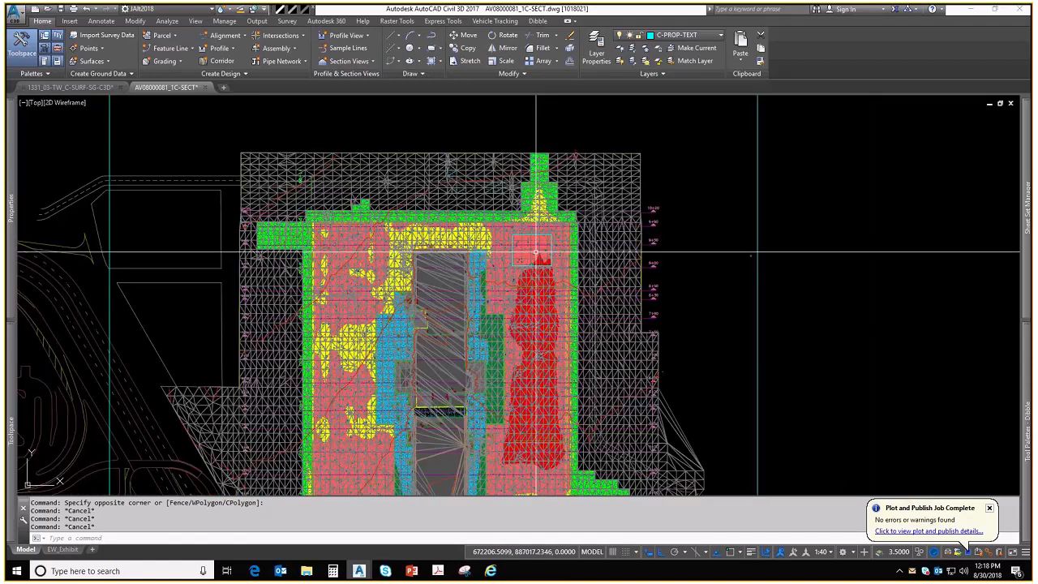
scroll(536, 255, "down", 2)
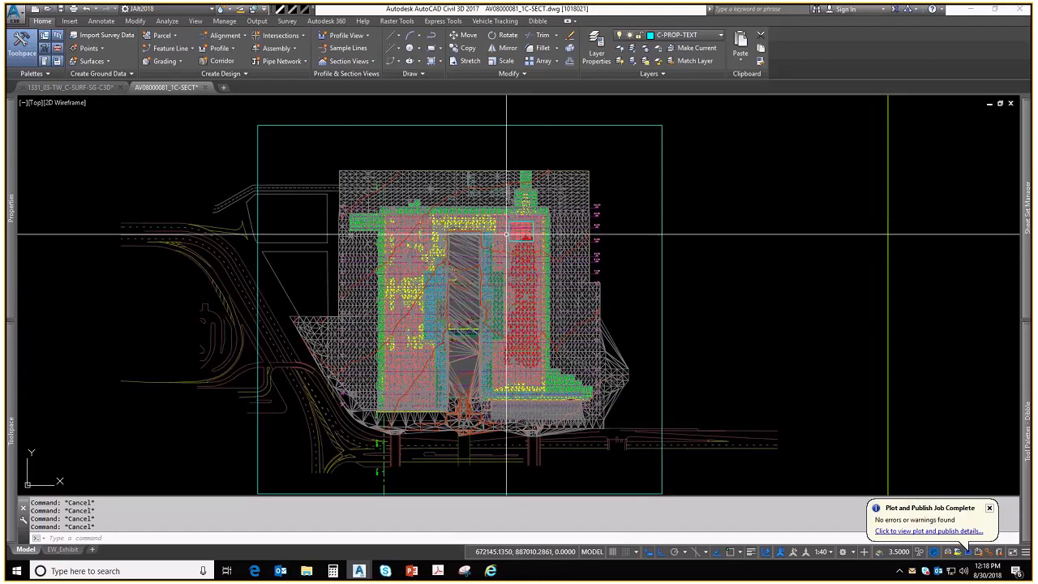
mouse_move(552, 11)
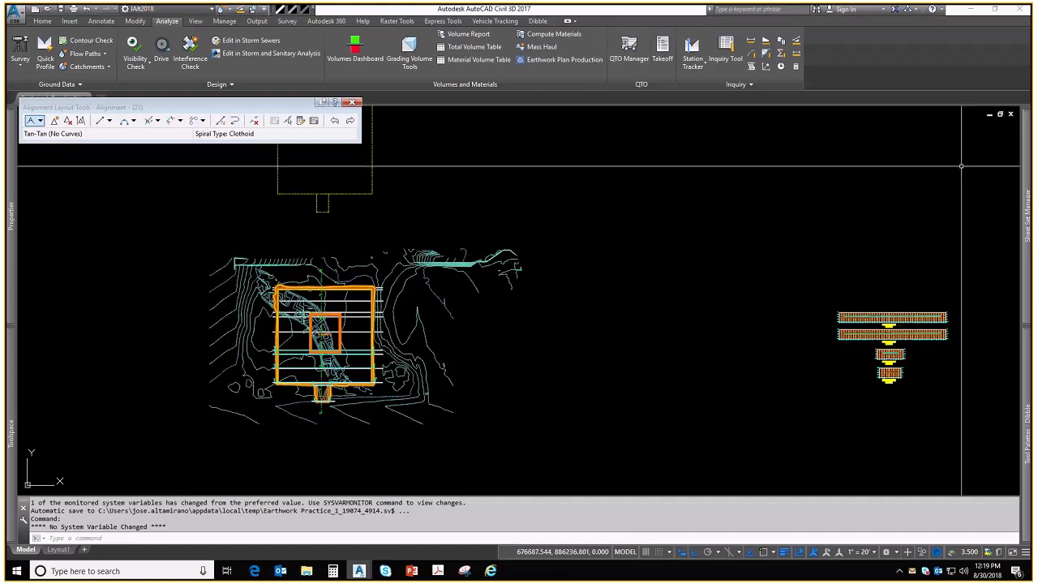
double_click(487, 8)
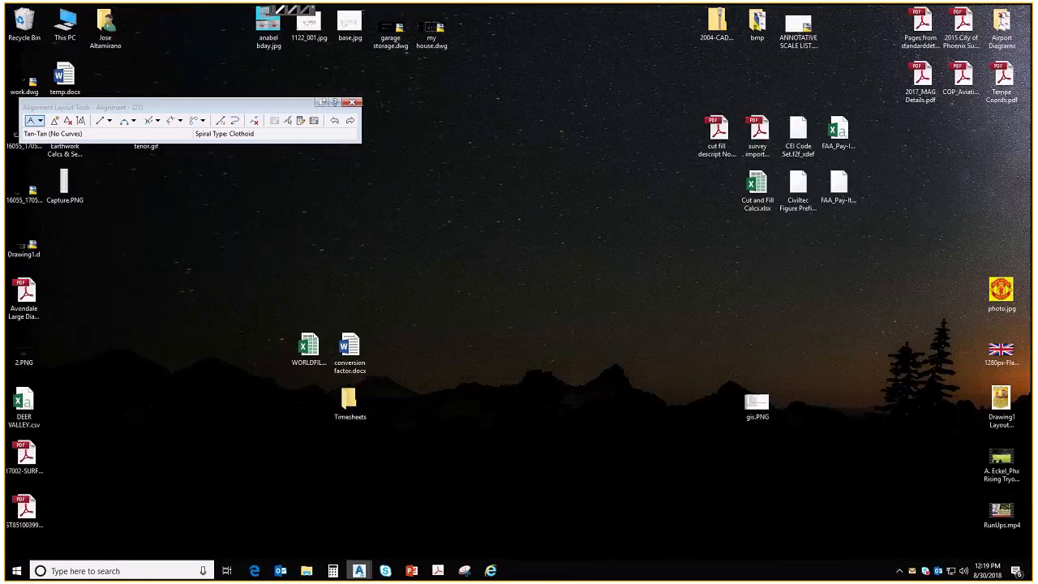
left_click(353, 102)
Switch to File Explorer and go from the Reports folder to the Exhibits&summary folder under Examples.
mouse_move(306, 572)
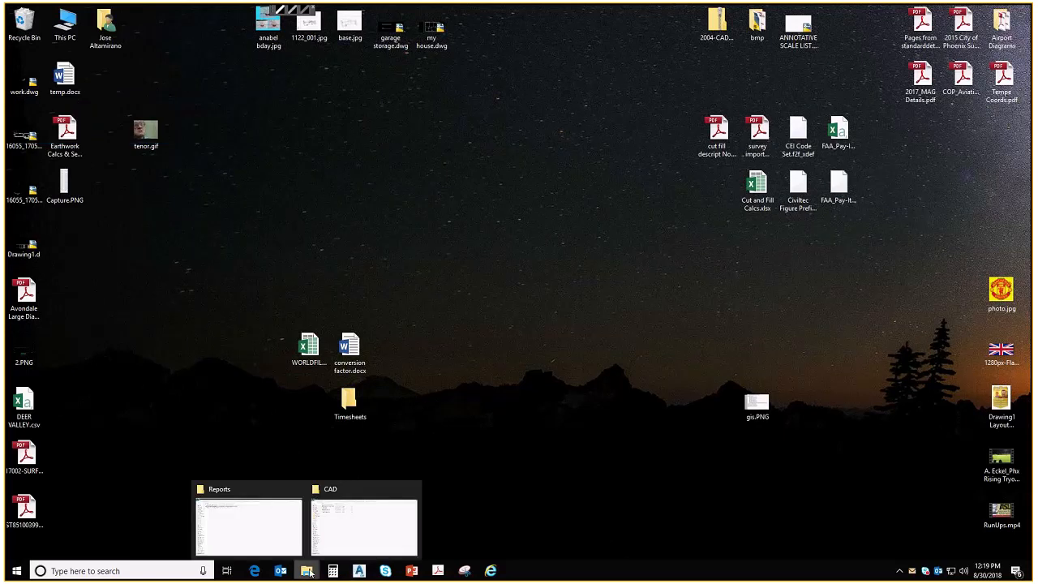
left_click(276, 531)
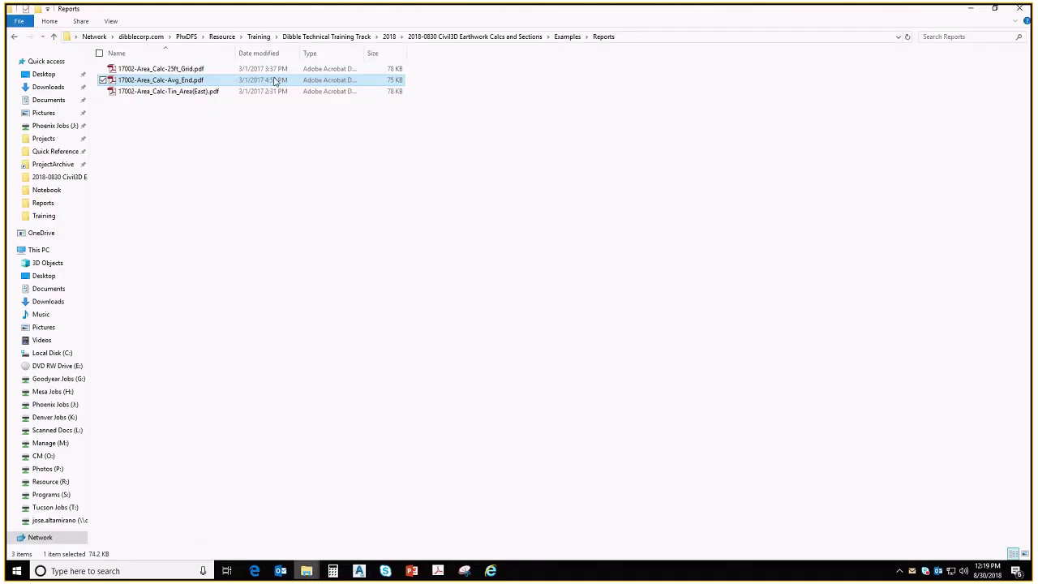
left_click(460, 38)
double_click(191, 71)
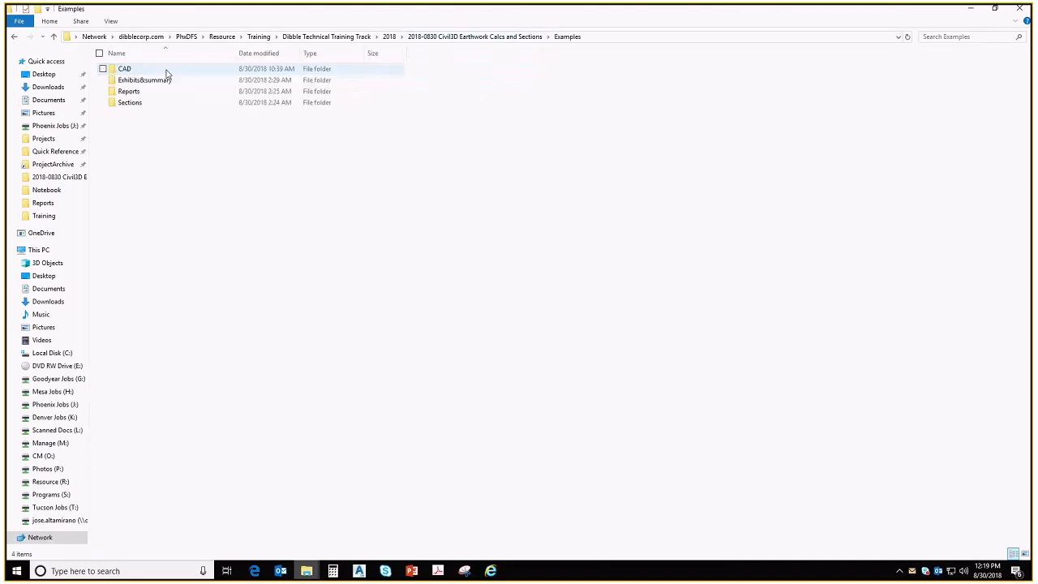
double_click(140, 81)
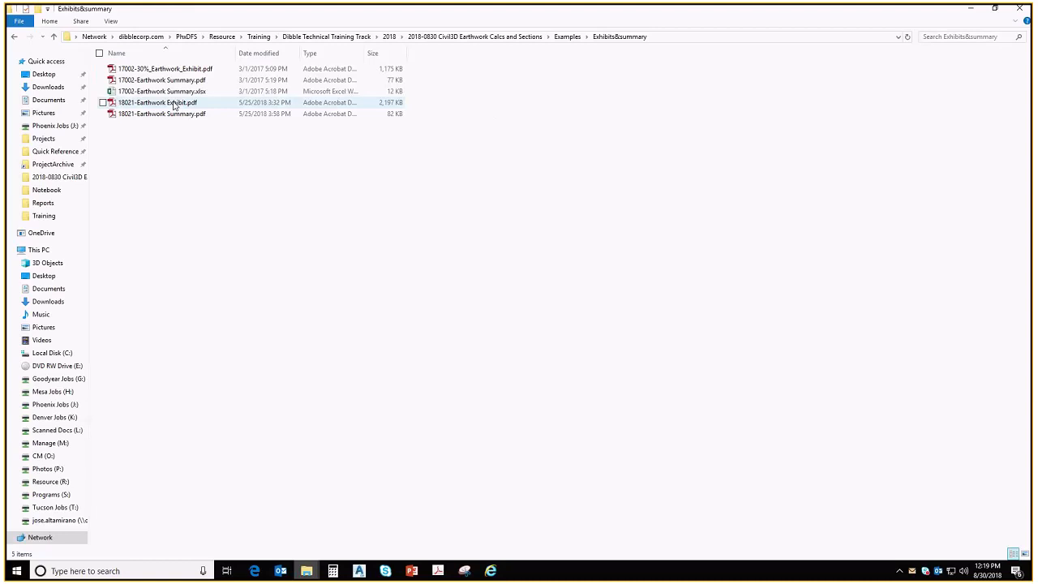
Combine 17002-30%_Earthwork_Exhibit.pdf and 18021-Earthwork Exhibit.pdf into one PDF in Acrobat.
left_click(166, 69)
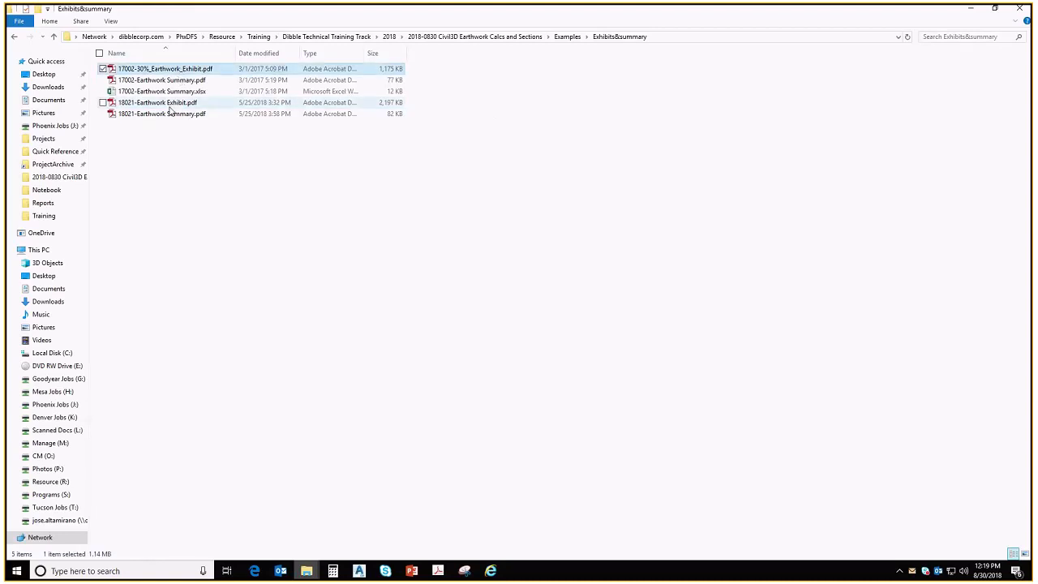
left_click(170, 105, "ctrl")
right_click(169, 107)
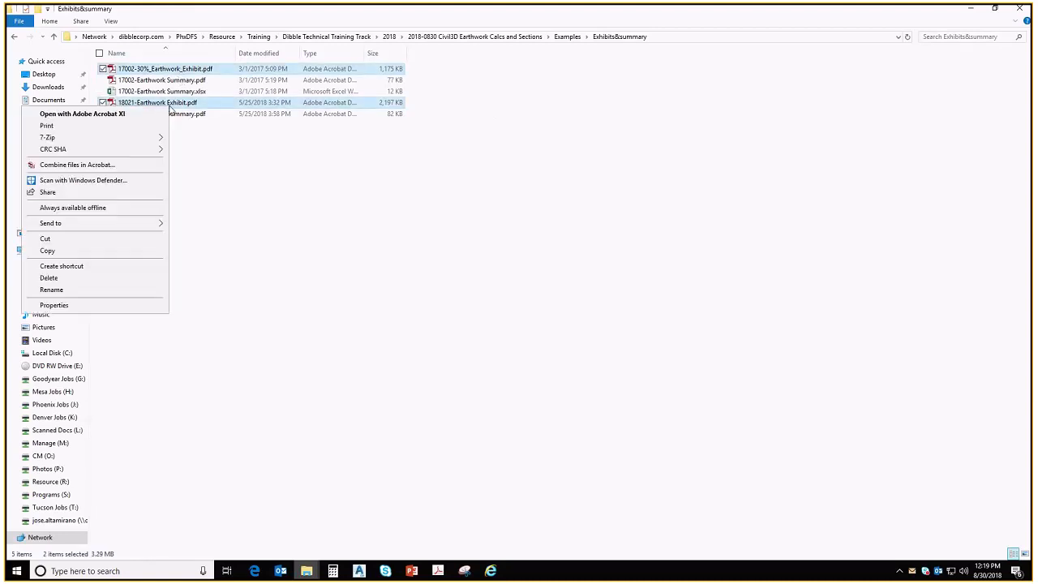
left_click(119, 167)
left_click(688, 418)
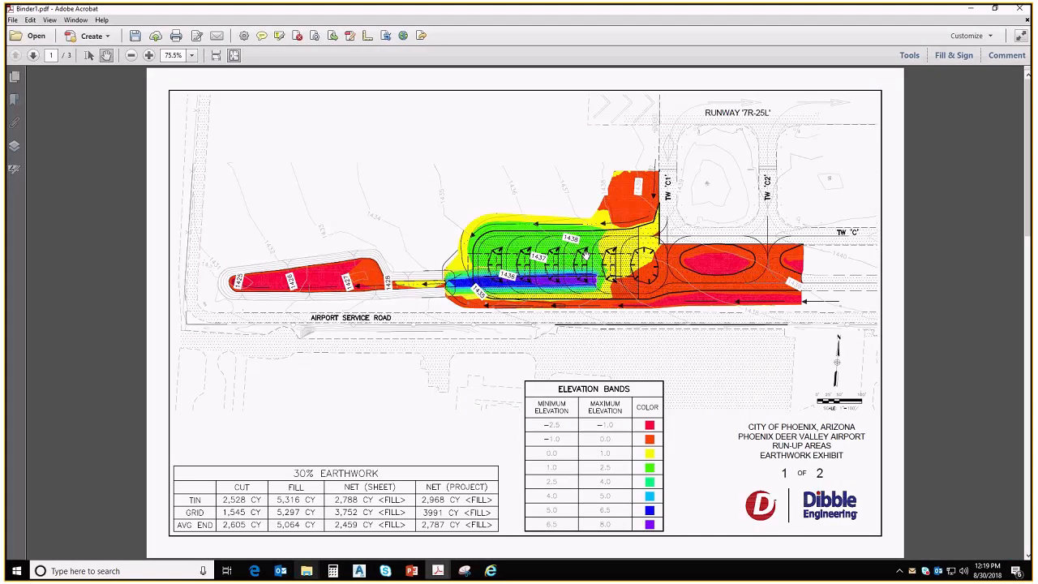
Minimize the combined exhibit, view 17002-Earthwork Summary.pdf from the same folder, and minimize it.
left_click(971, 9)
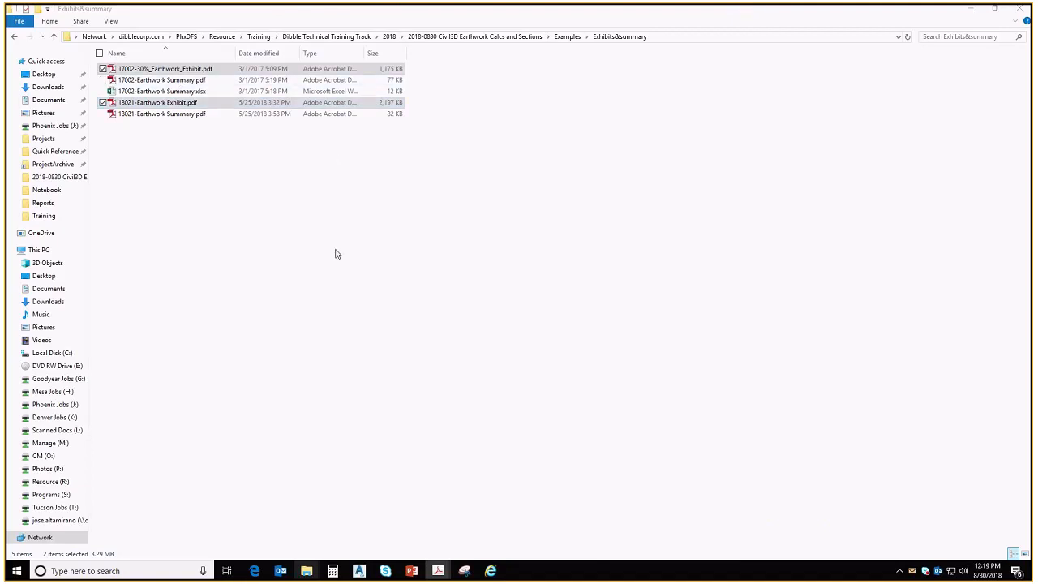
double_click(203, 81)
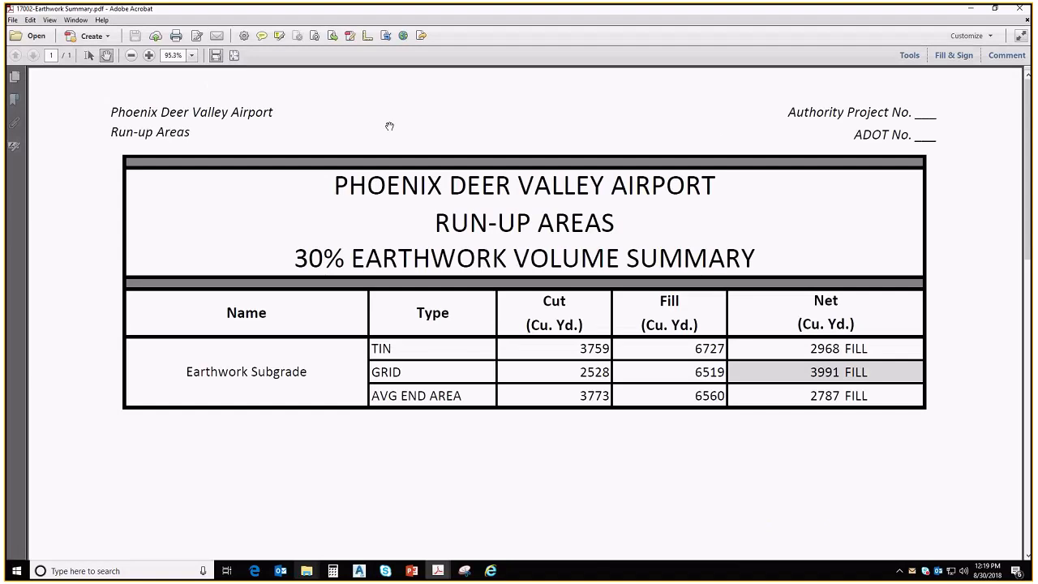
left_click(969, 10)
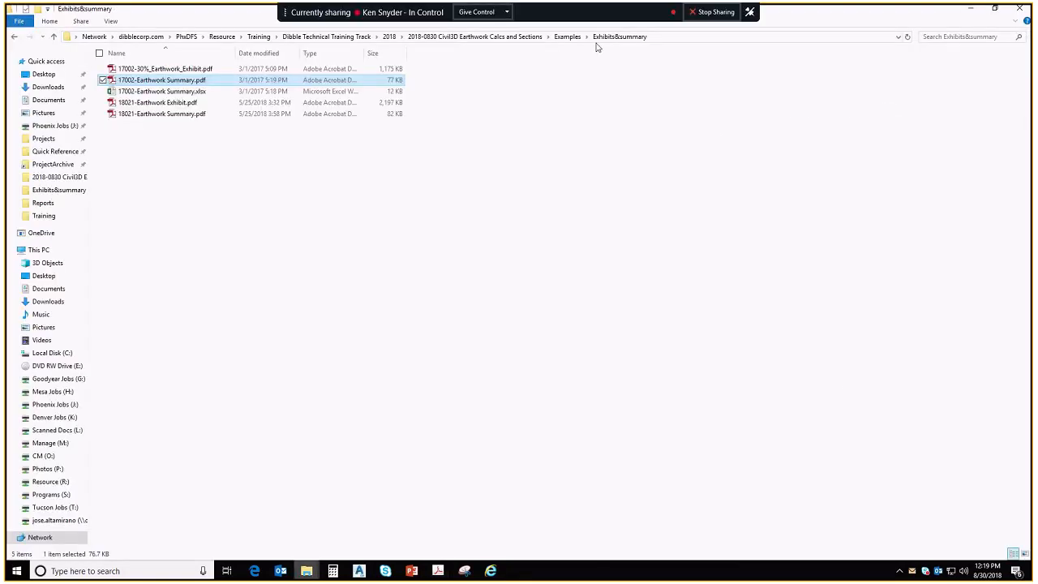
View the Earthwork Sections PDF from the Sections folder under Examples and minimize it.
left_click(572, 36)
left_click(134, 103)
double_click(139, 105)
double_click(142, 70)
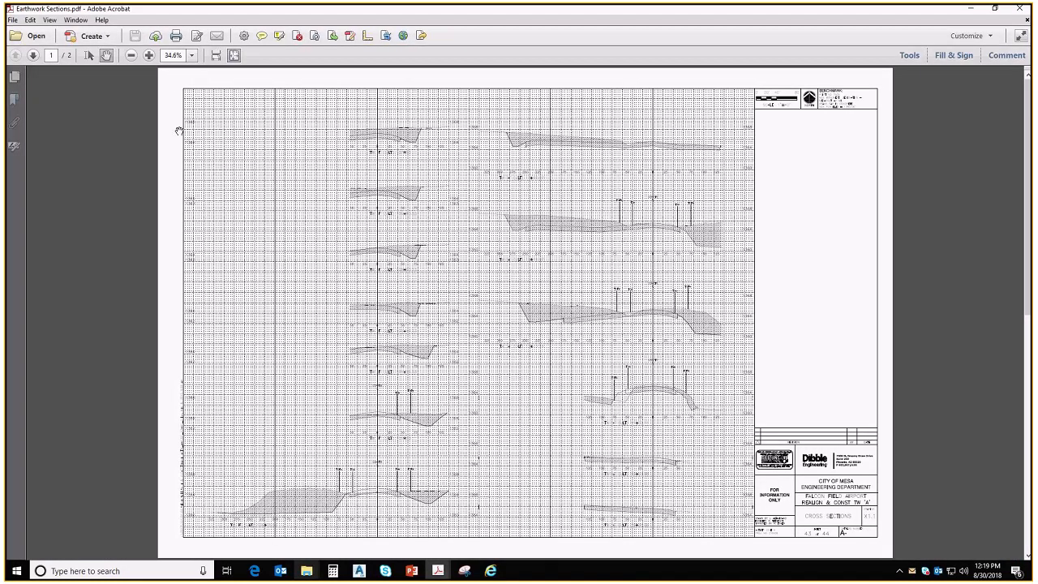
left_click(970, 10)
Open 17002-Area_Calc-Avg_End.pdf from the Reports folder and minimize the folder window.
left_click(568, 37)
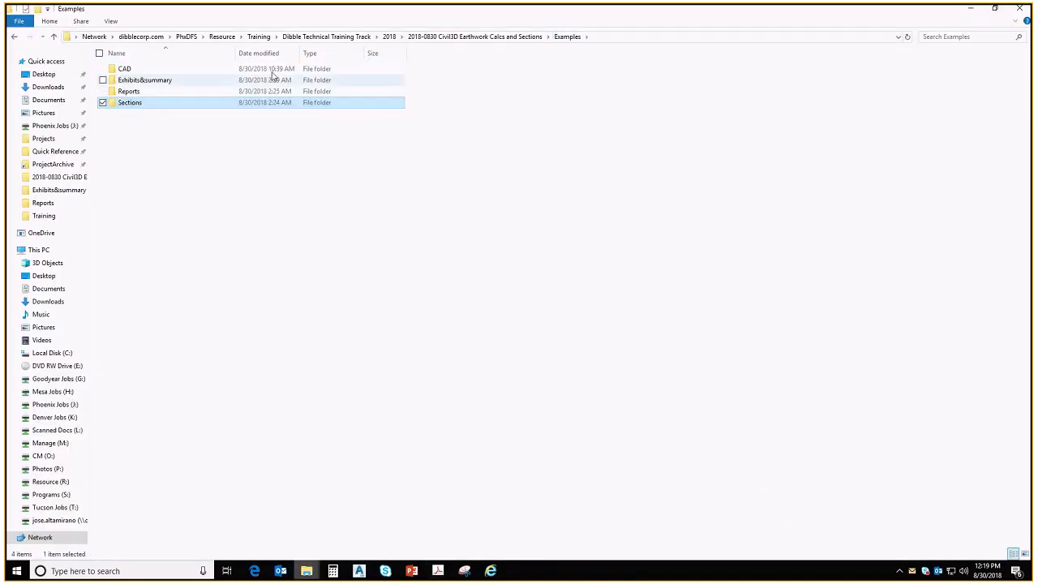
double_click(129, 90)
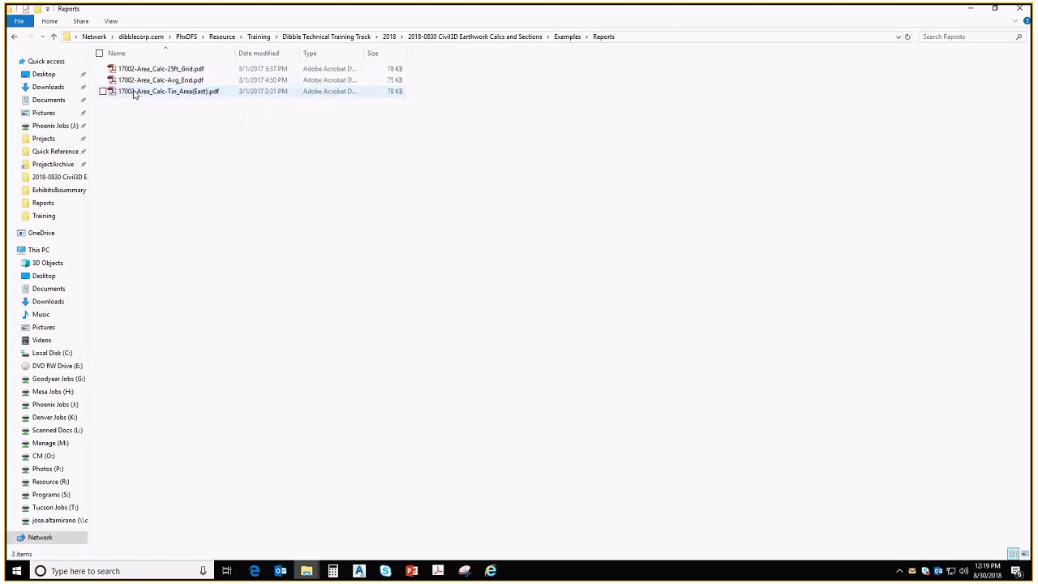
double_click(156, 84)
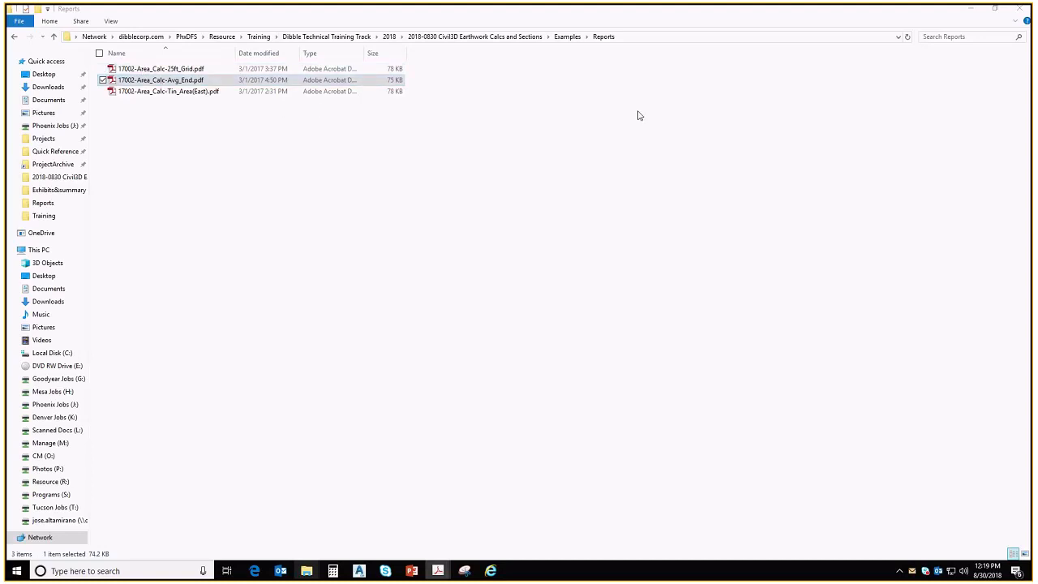
left_click(971, 8)
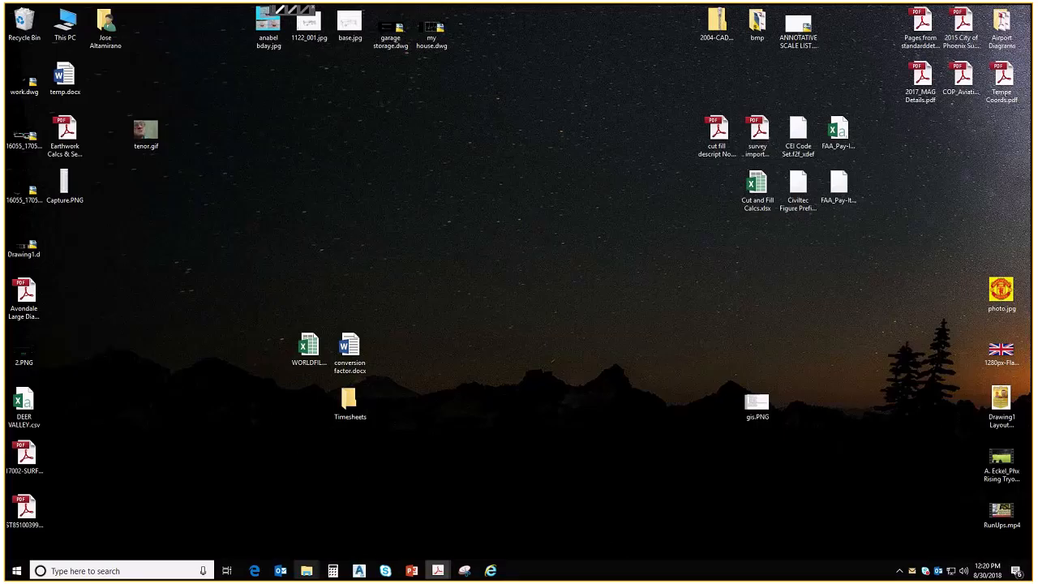
Arrange the combined exhibit on one half of the screen and the average end area volume report on the other half.
mouse_move(438, 570)
left_click(445, 538)
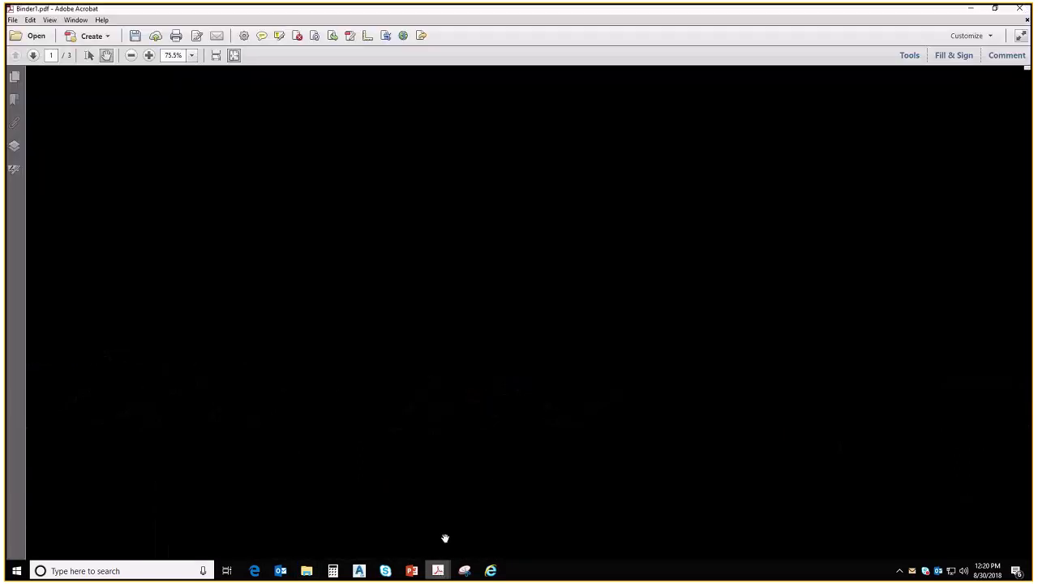
left_click_drag(1037, 184, 742, 4)
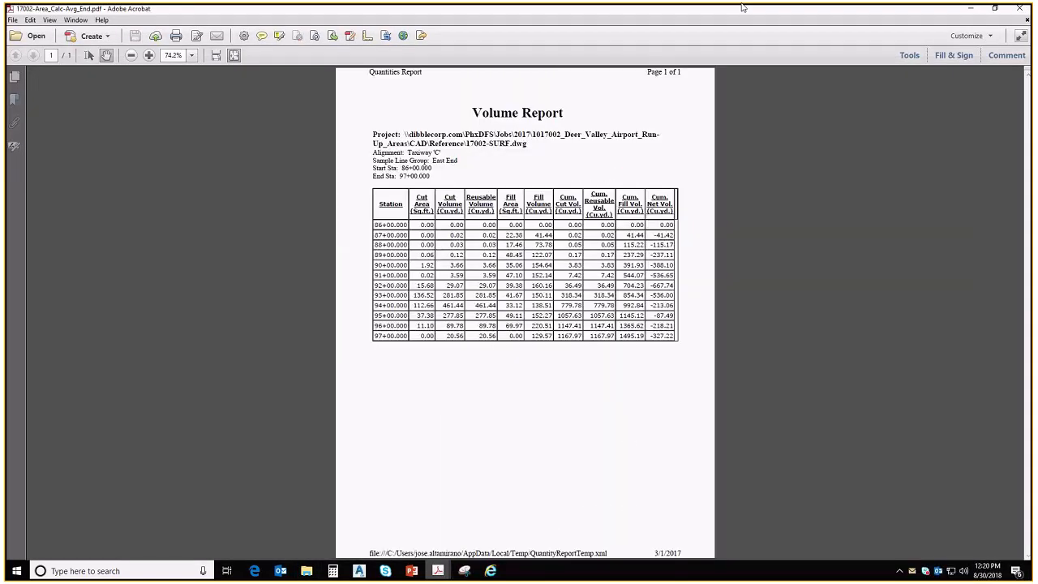
key("super+Right")
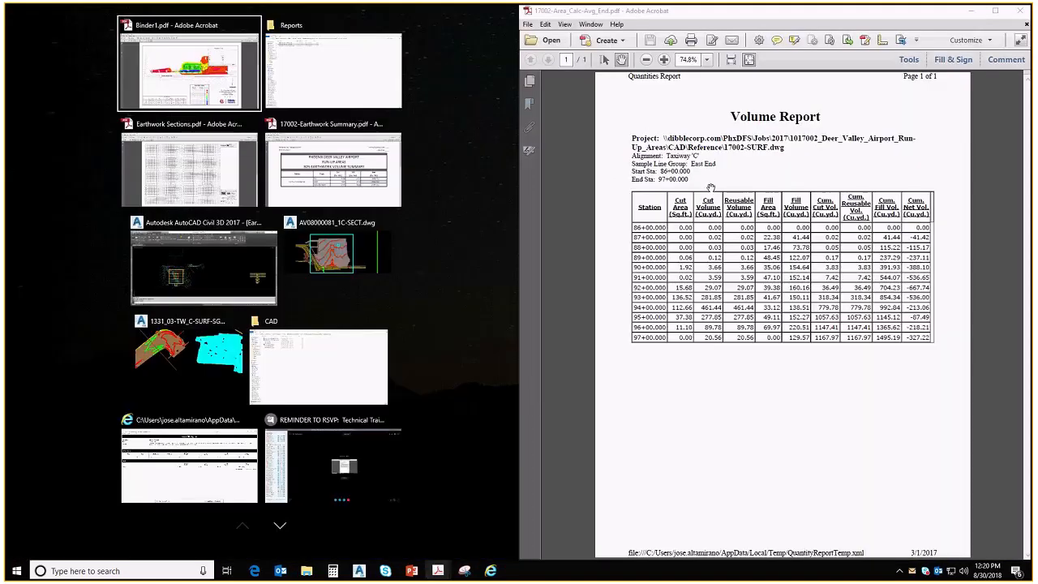
key("Return")
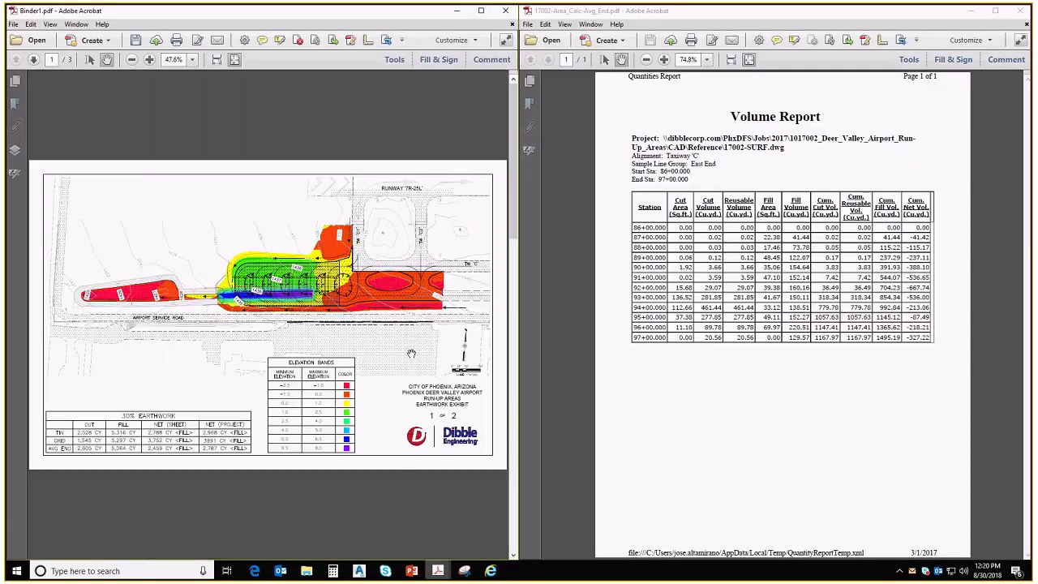
Bring up the 17002 Earthwork Summary PDF and snap it into a quarter of the screen beside the combined exhibit.
mouse_move(445, 572)
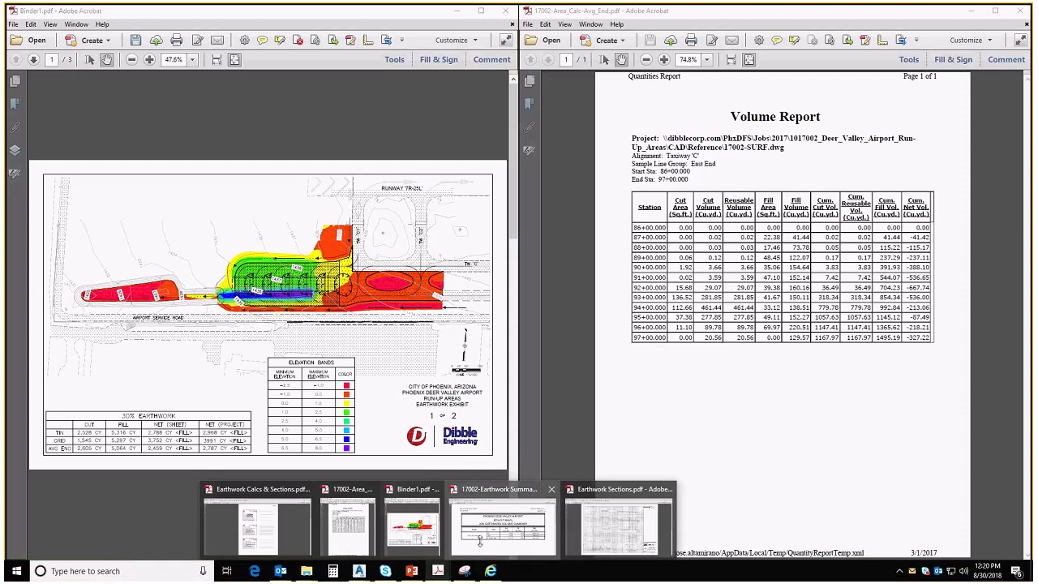
left_click(503, 524)
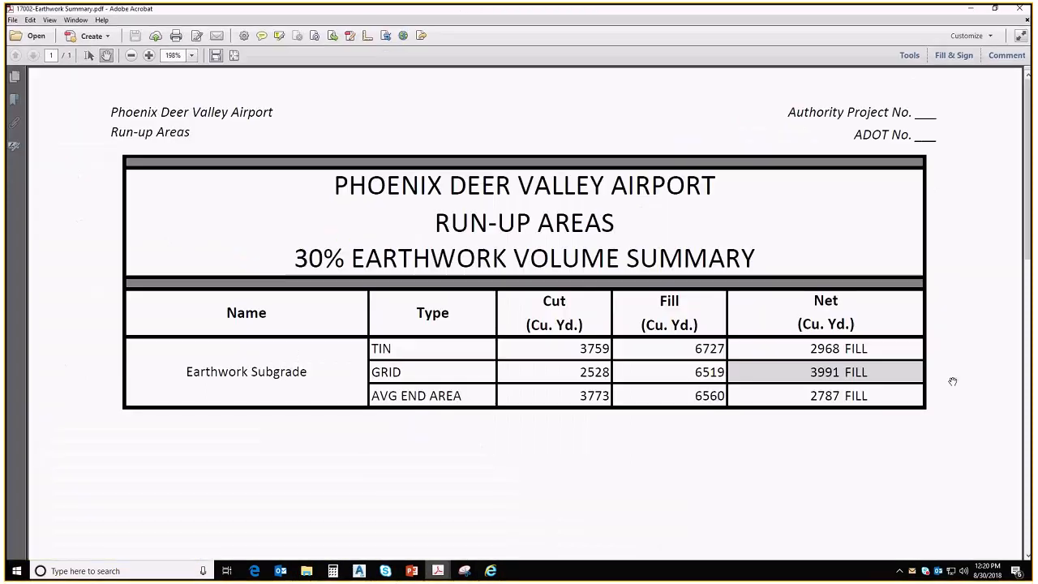
double_click(865, 16)
left_click_drag(1021, 527, 1036, 581)
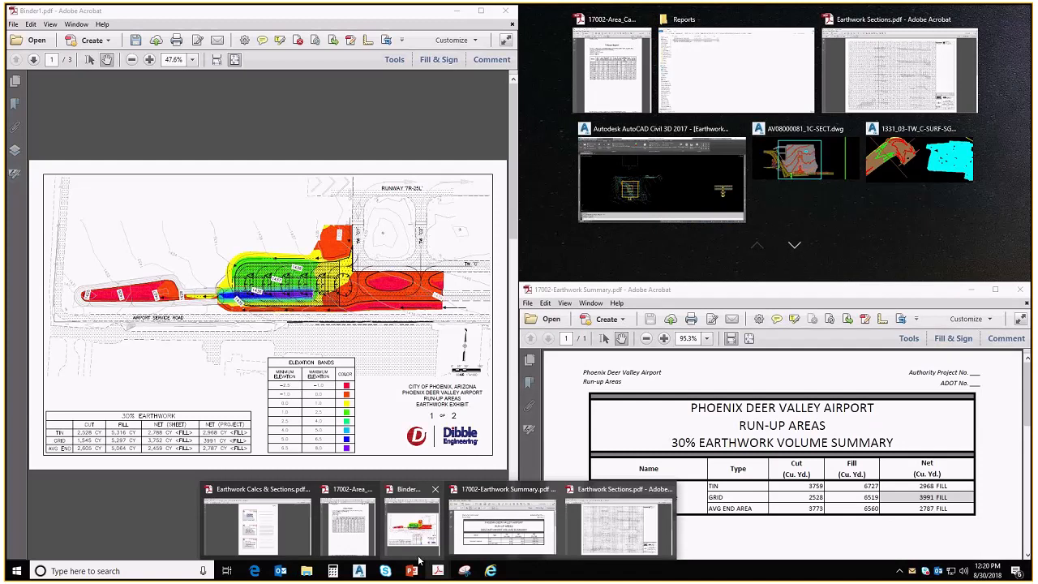
Bring up the Earthwork Sections PDF and examine the TW 'F' (ULT) 104+15.53 cross section at 150% zoom.
left_click(618, 523)
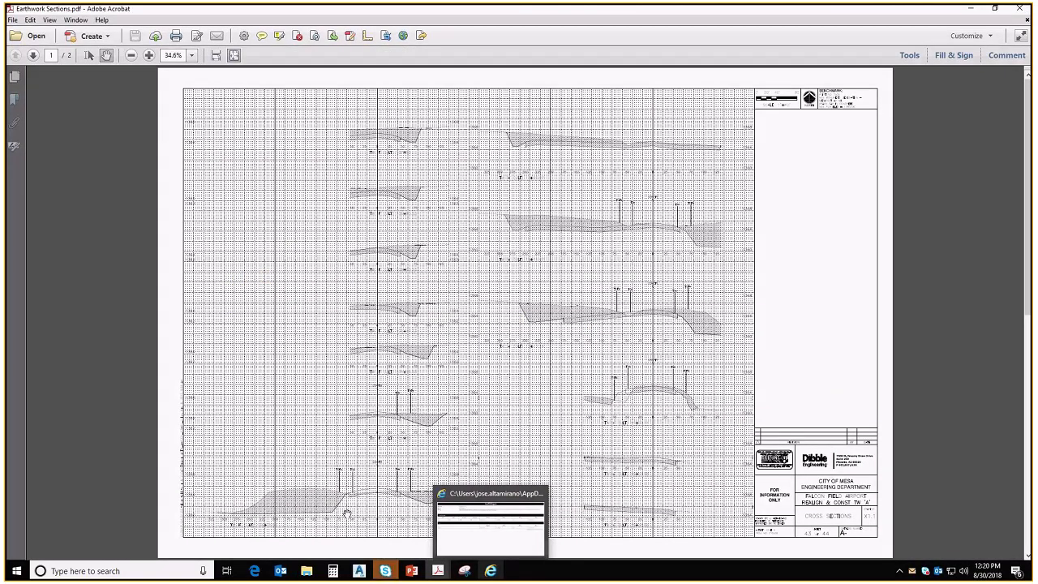
scroll(343, 503, "up", 1, "ctrl")
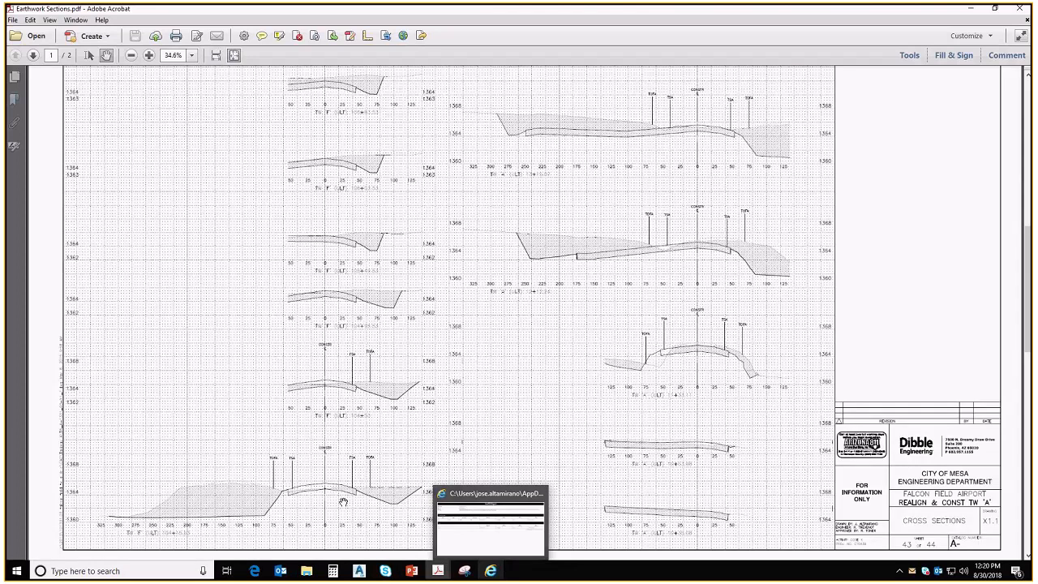
scroll(343, 502, "up", 4, "ctrl")
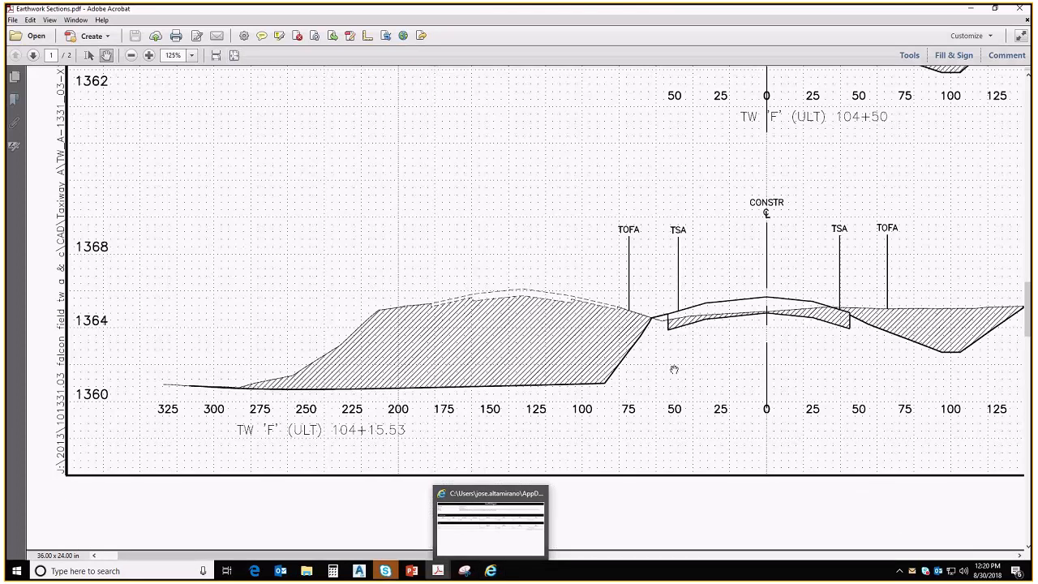
scroll(674, 370, "up", 1, "ctrl")
left_click_drag(758, 412, 616, 411)
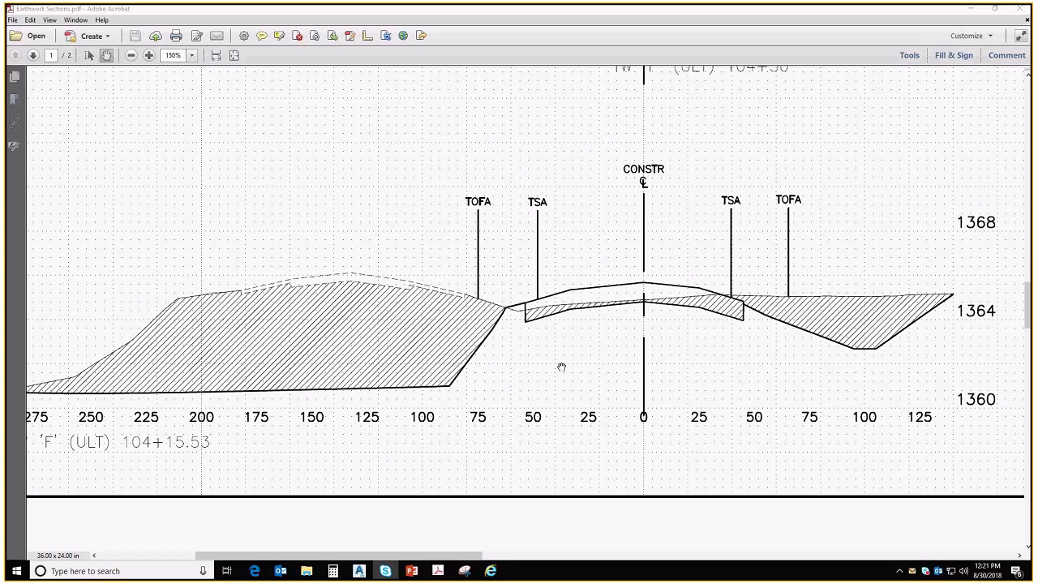
left_click(486, 416)
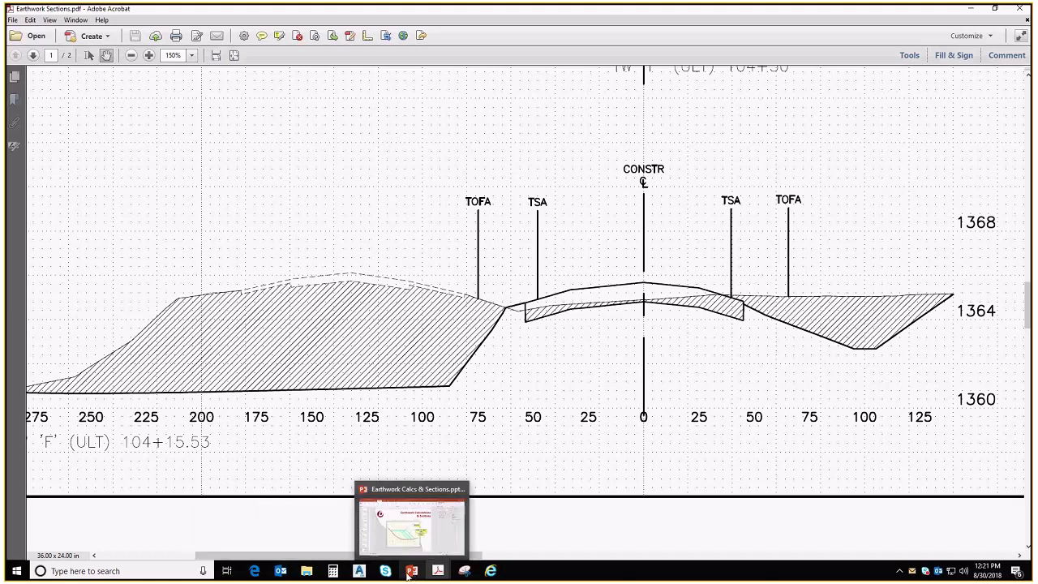
mouse_move(490, 571)
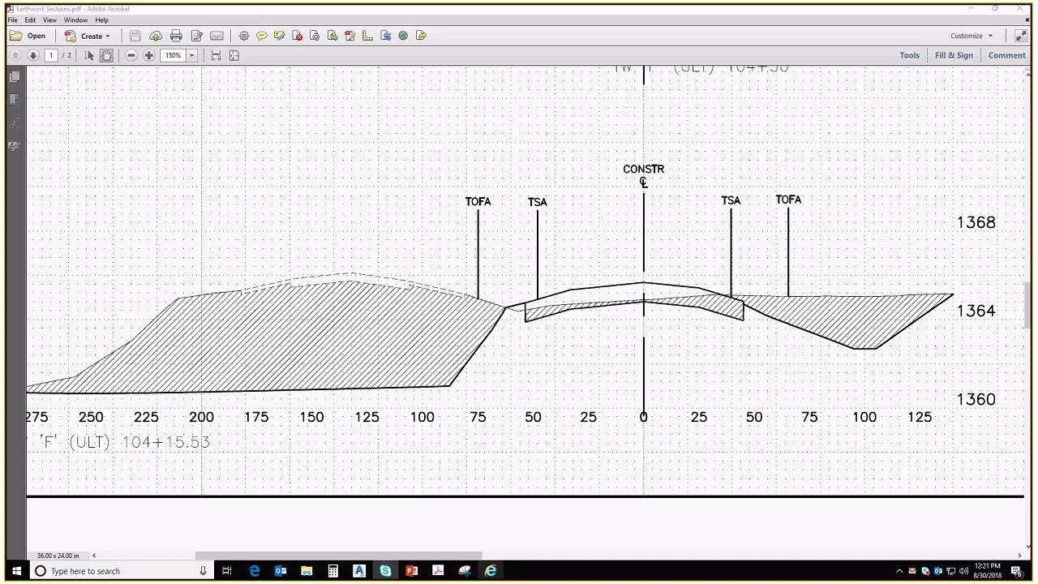
key("alt+Tab")
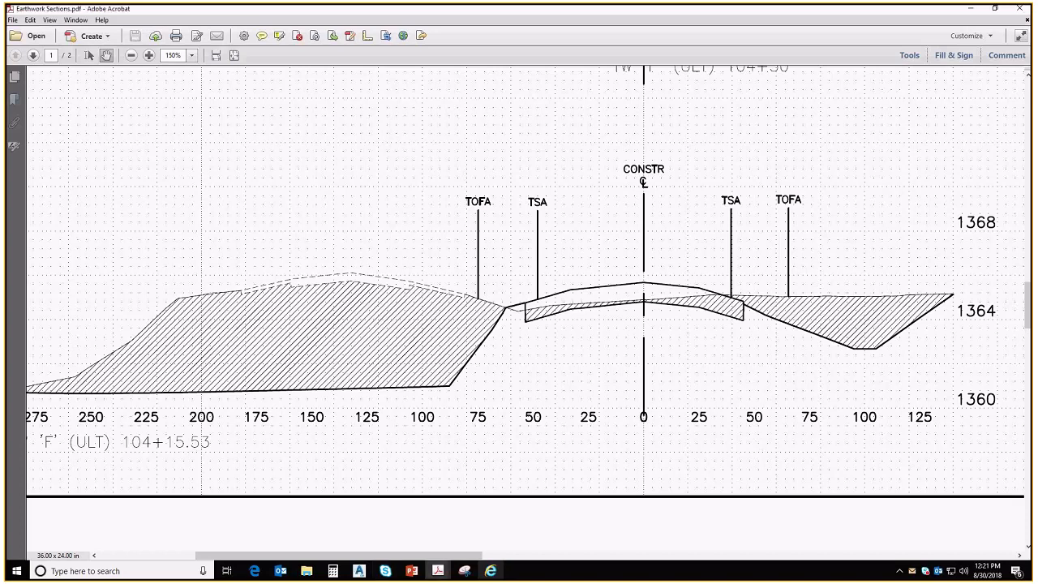
key("alt+Tab")
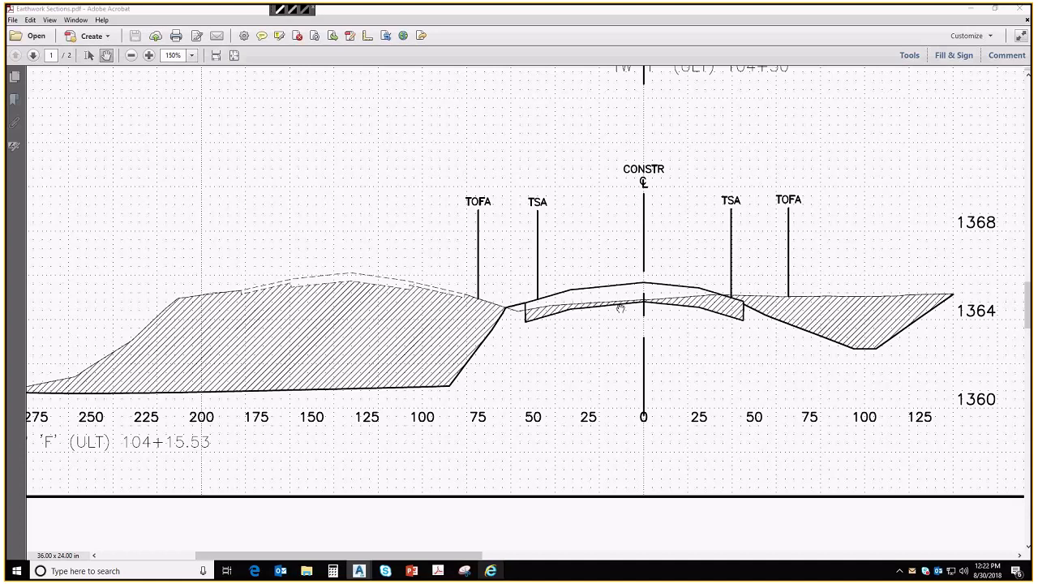
left_click(525, 315)
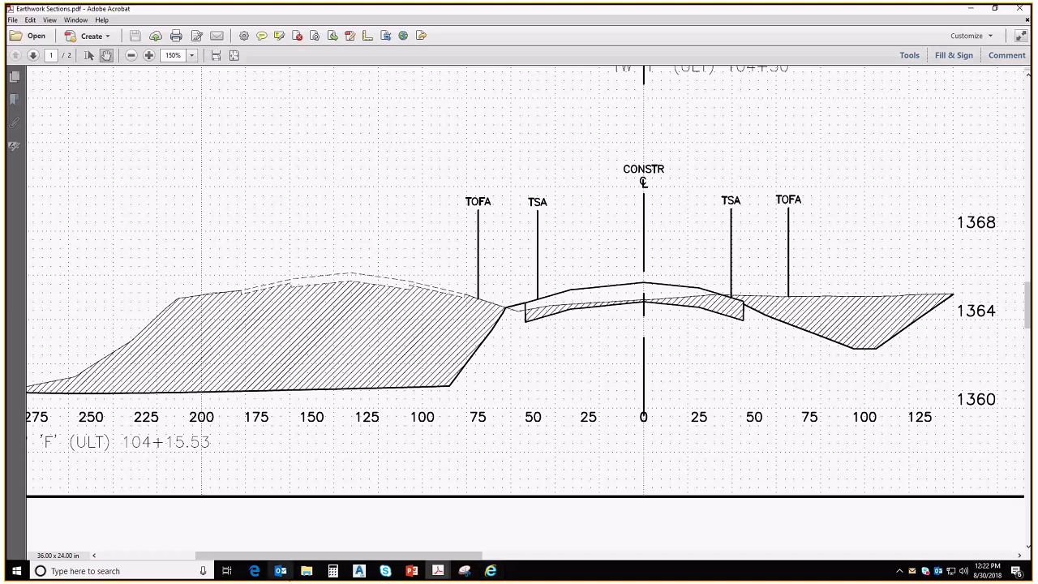
Bring up the 17002-Earthwork Summary PDF and move its window so the whole volume summary table shows over the cross sections.
mouse_move(438, 571)
left_click(350, 523)
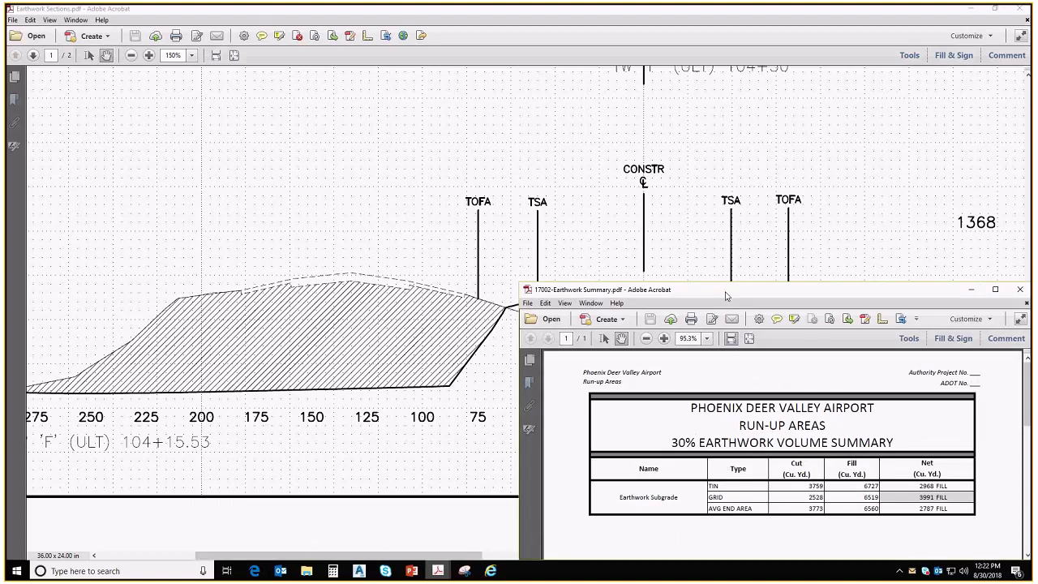
left_click_drag(727, 295, 681, 105)
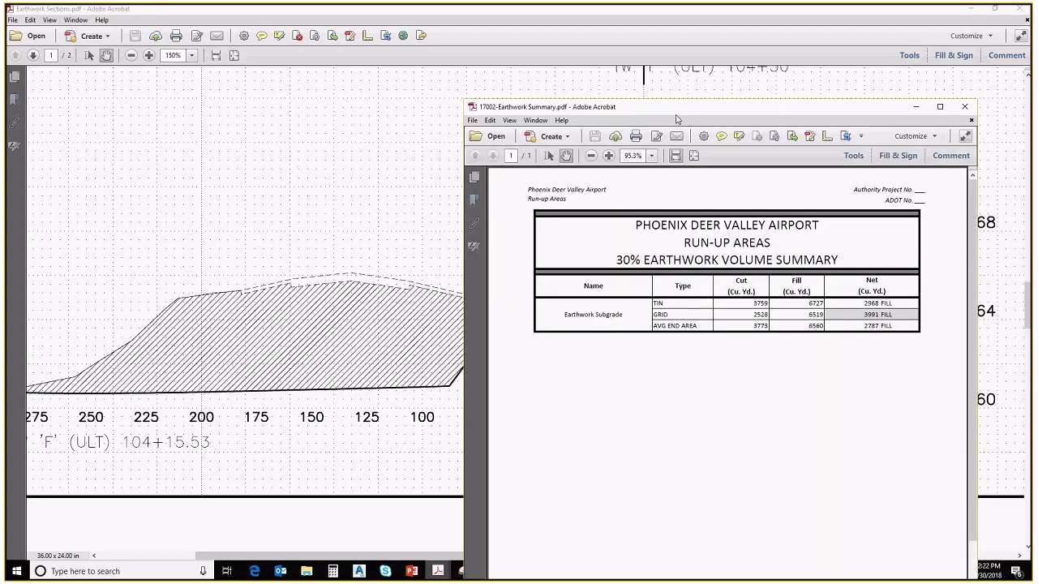
Arrange the 17002-Area_Calc-Avg_End volume report and the Earthwork Sections PDF side by side, with the sections at 75% zoom.
mouse_move(438, 571)
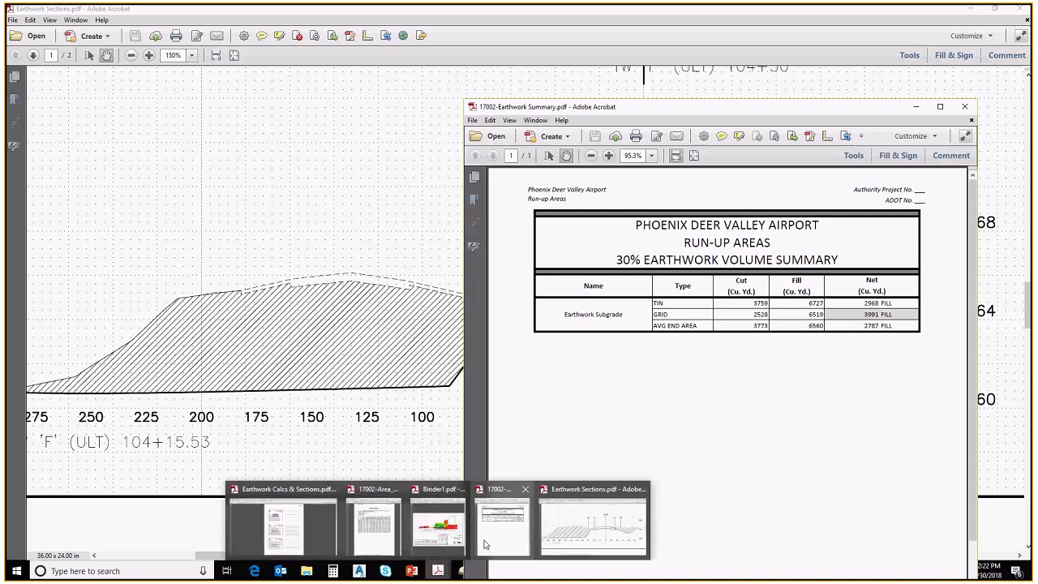
left_click(373, 524)
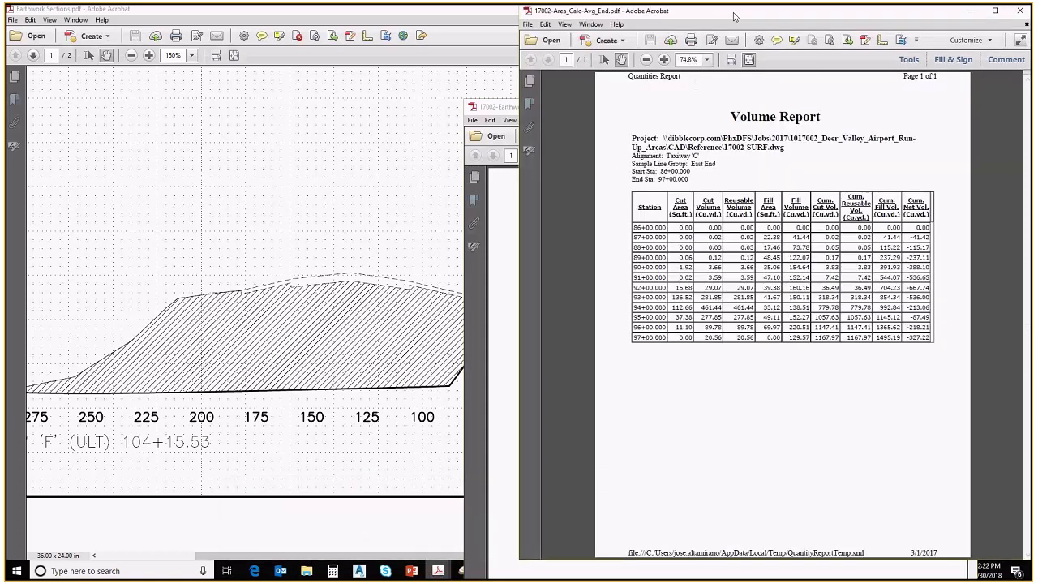
key("alt+F4")
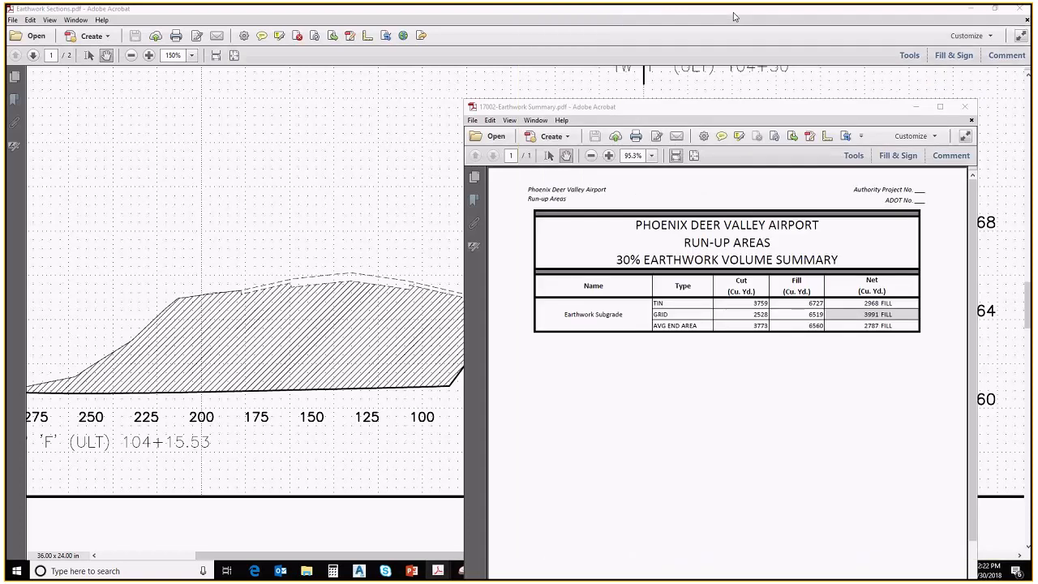
left_click_drag(733, 17, 617, 7)
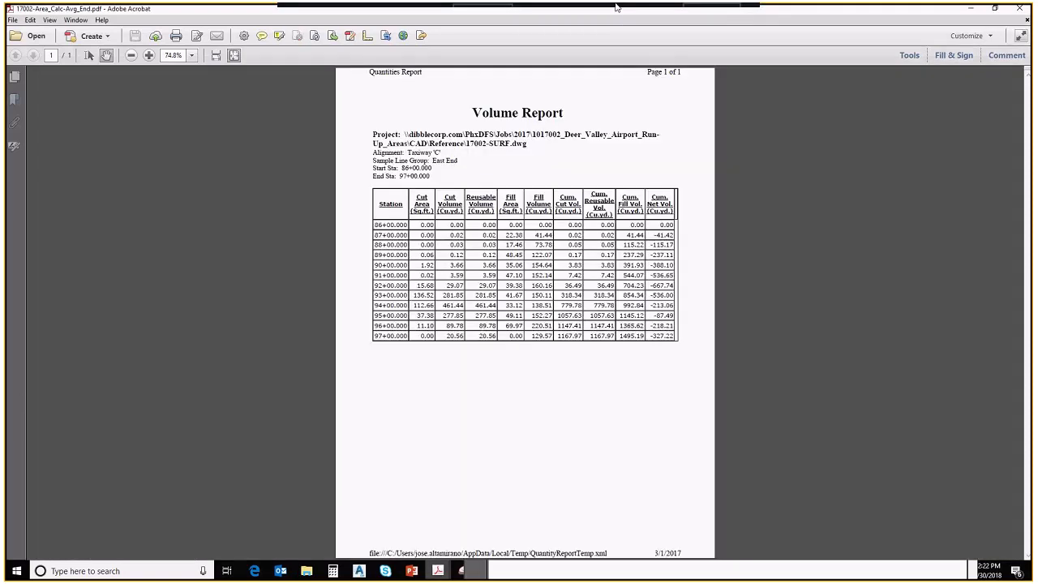
key("super+Right")
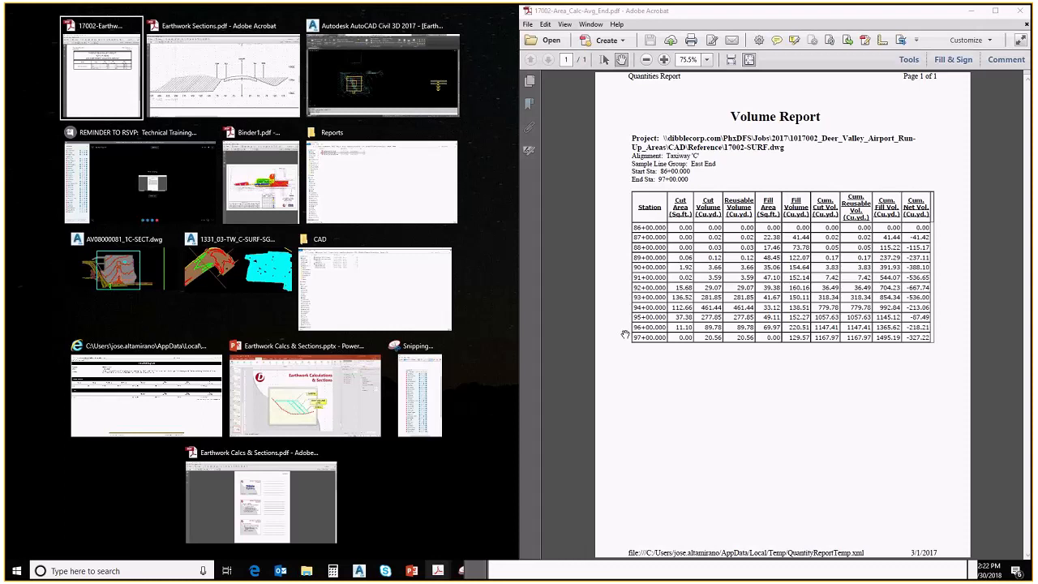
left_click(486, 319)
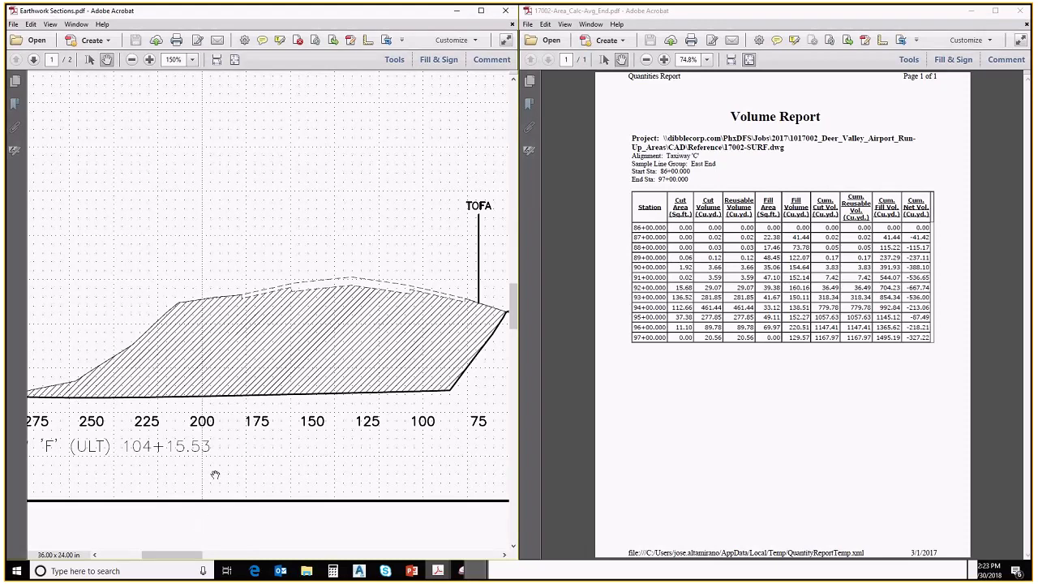
scroll(208, 355, "down", 1, "ctrl")
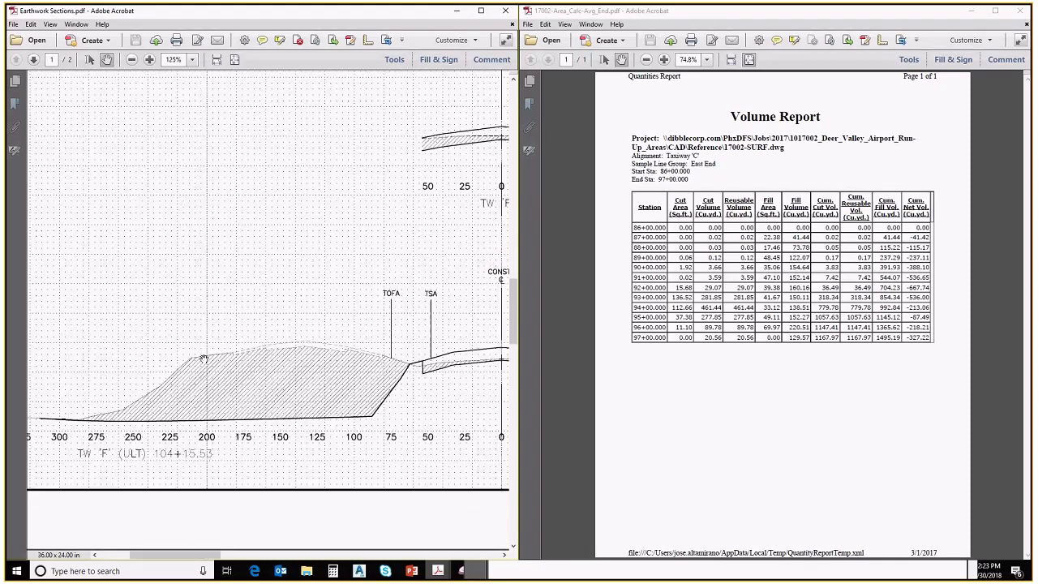
scroll(203, 360, "down", 2, "ctrl")
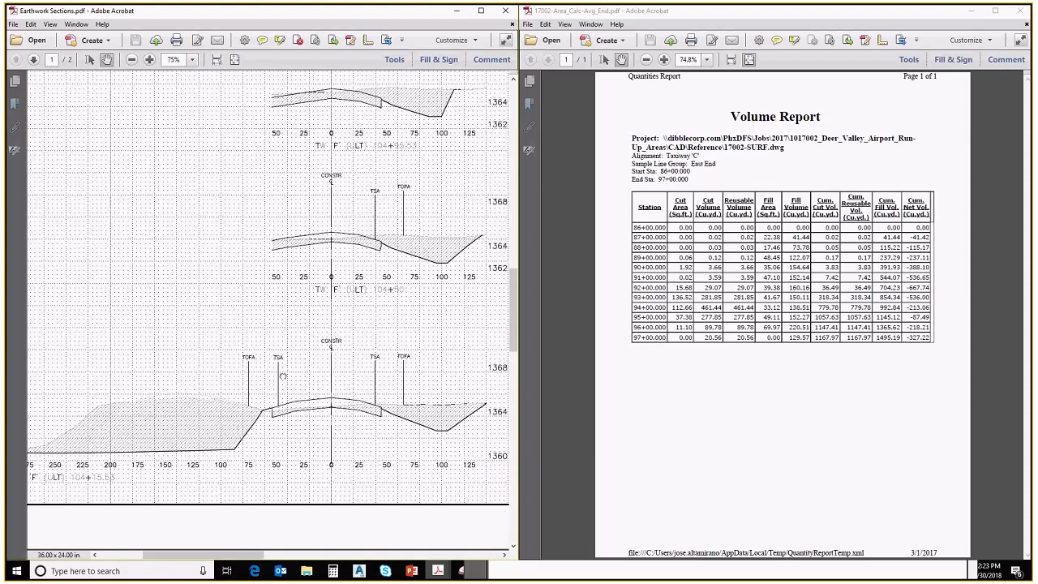
mouse_move(284, 376)
left_mouse_down()
mouse_move(264, 357)
mouse_move(293, 357)
left_mouse_up()
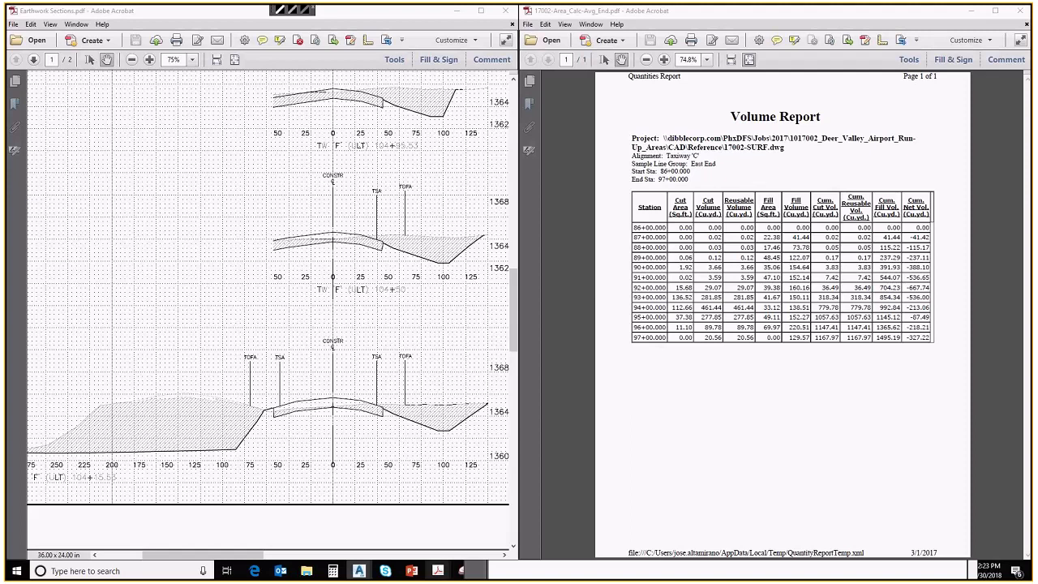
Switch to the AV08000081_1C-SECT drawing in Civil 3D and trace a polyline around the red crosshatched area between about offsets 380 and 560.
left_click(857, 359)
left_click_drag(1037, 6, 708, 6)
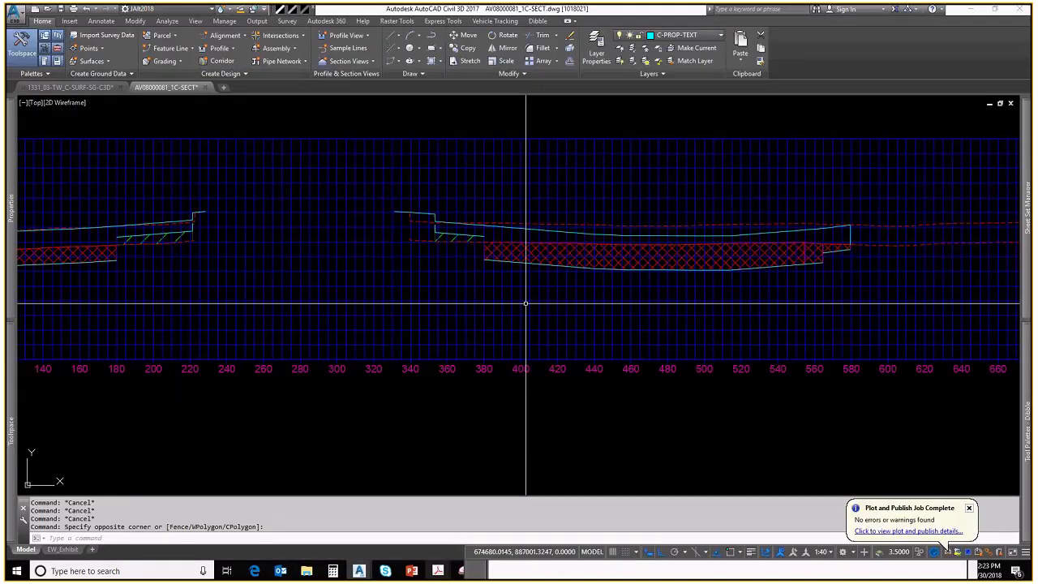
scroll(410, 300, "up", 2)
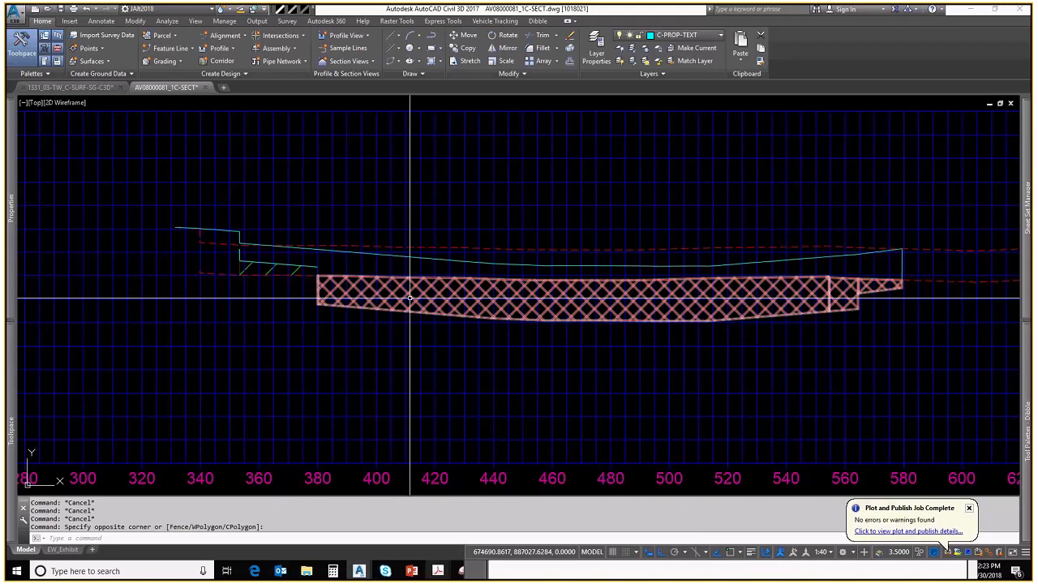
type("pl")
key("Return")
left_click(319, 278)
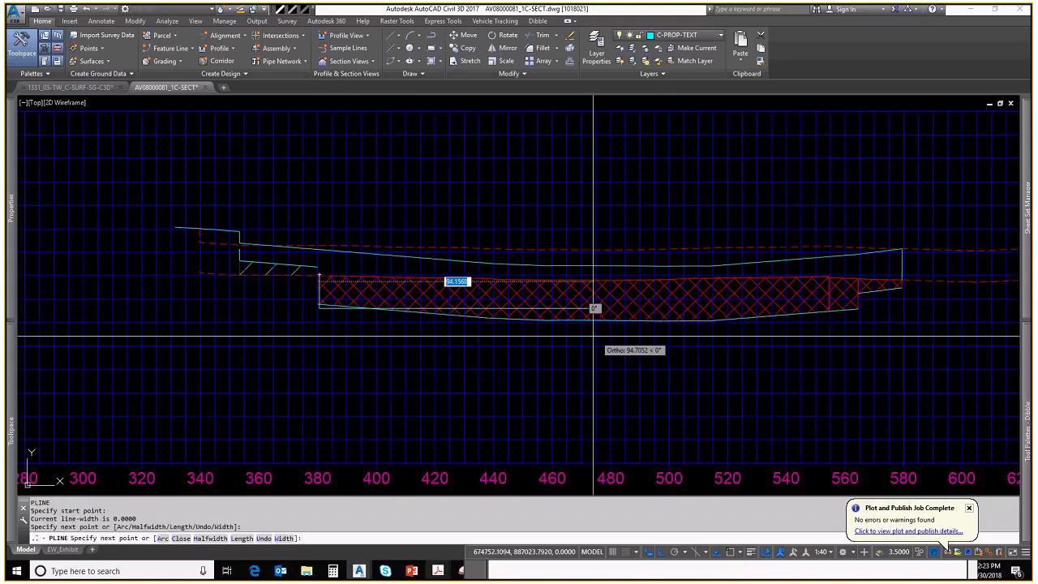
key("F8")
left_click(539, 325)
left_click(713, 319)
left_click(843, 291)
left_click(822, 267)
left_click(322, 273)
key("Escape")
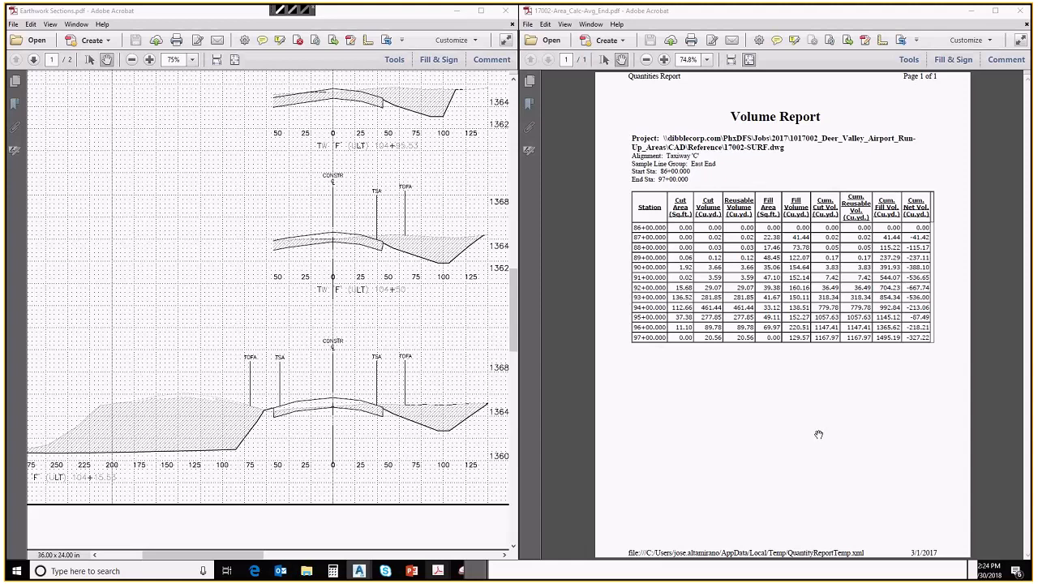
Bring up the Binder1.pdf earthwork exhibit and maximize its window.
mouse_move(439, 571)
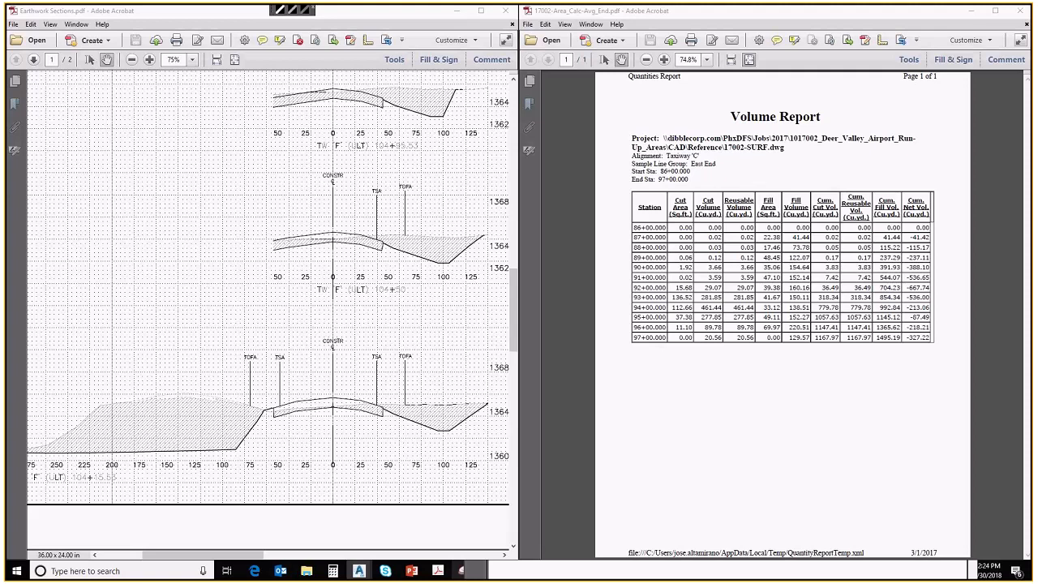
mouse_move(363, 573)
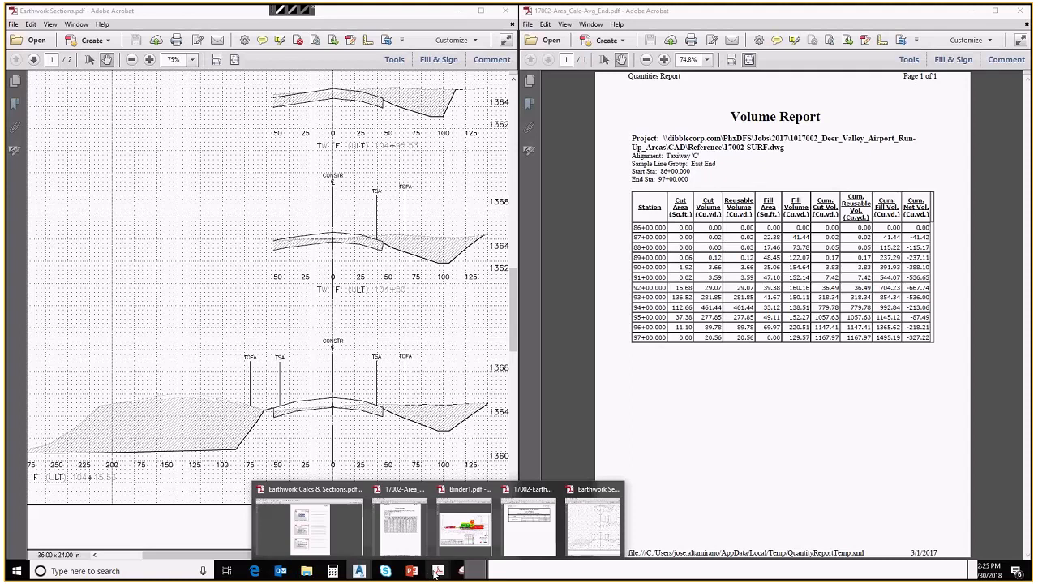
left_click(464, 526)
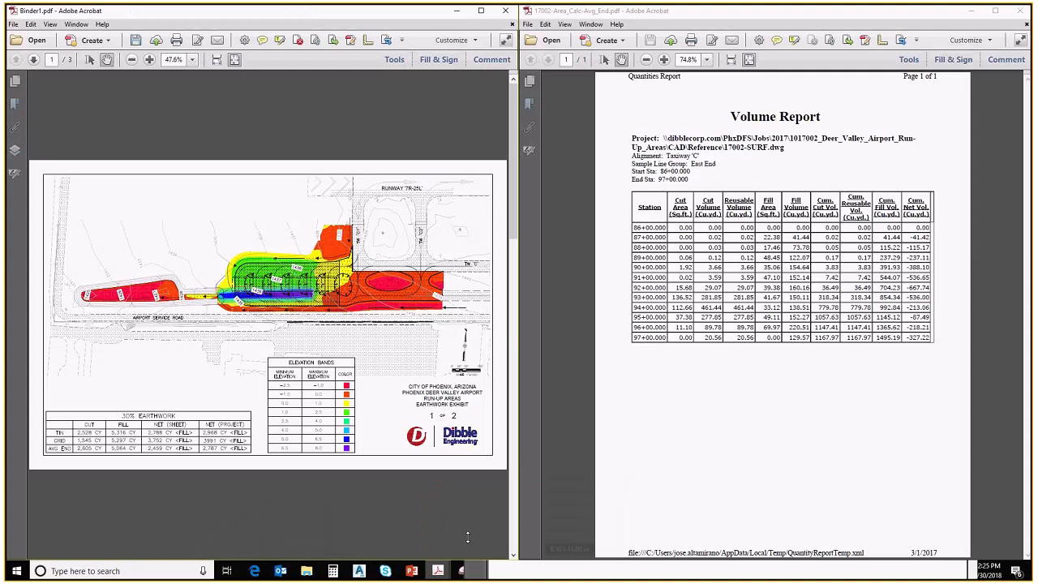
double_click(324, 18)
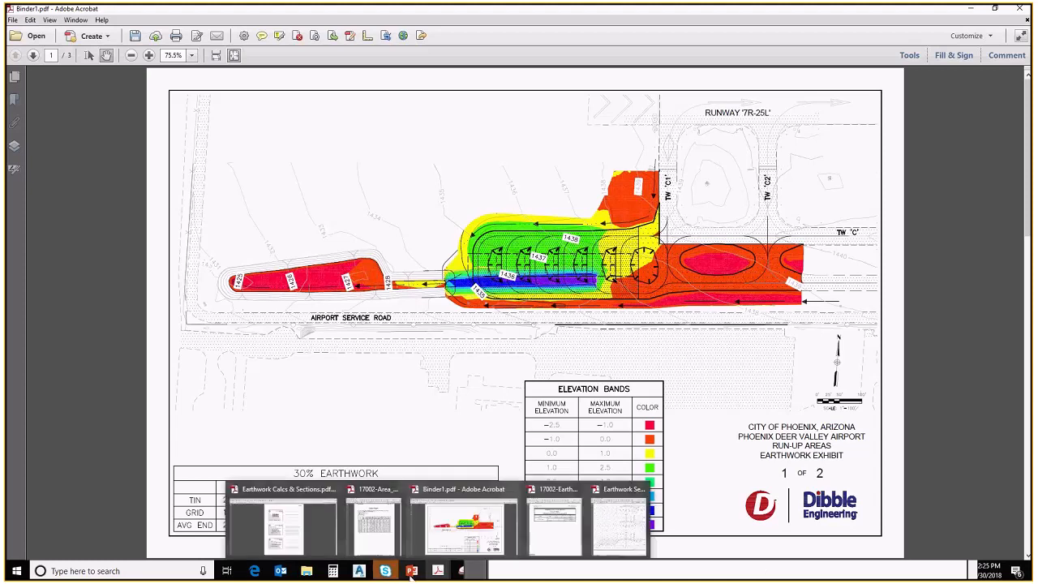
Bring up the Reports folder window and navigate up to the 2018-0830 Civil3D Earthwork Calcs and Sections folder.
mouse_move(307, 574)
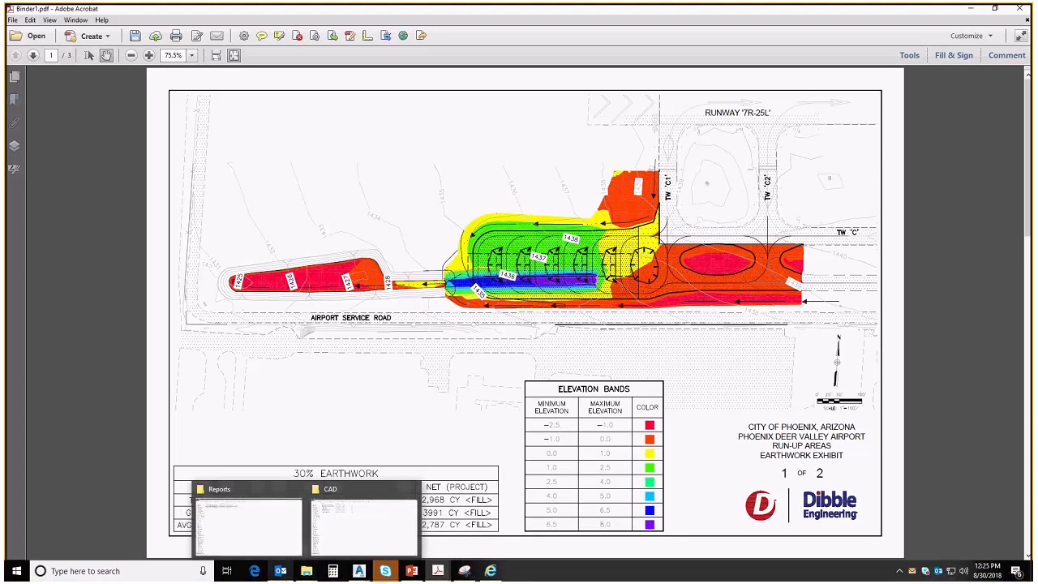
left_click(263, 538)
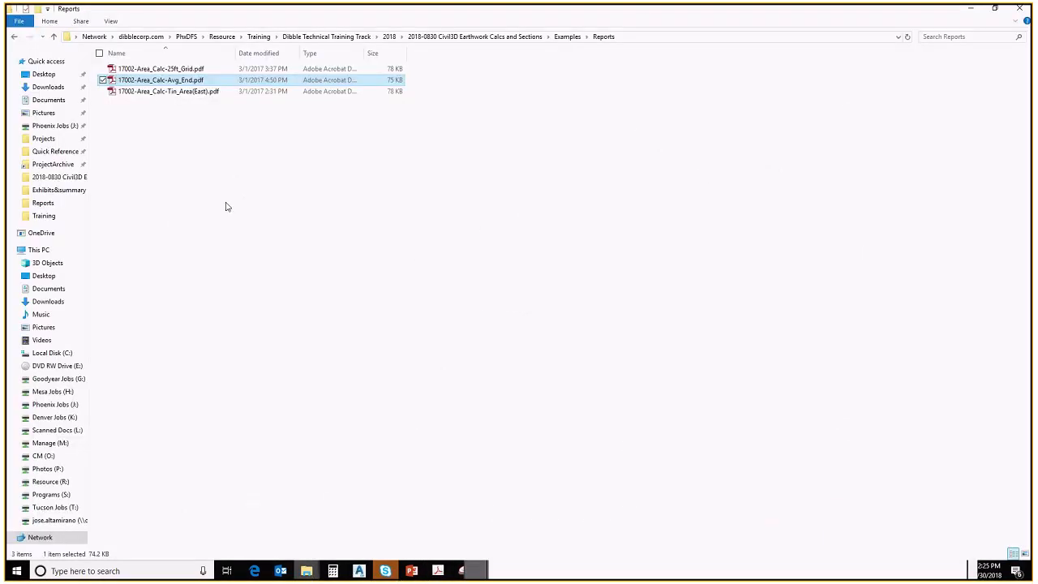
left_click(460, 39)
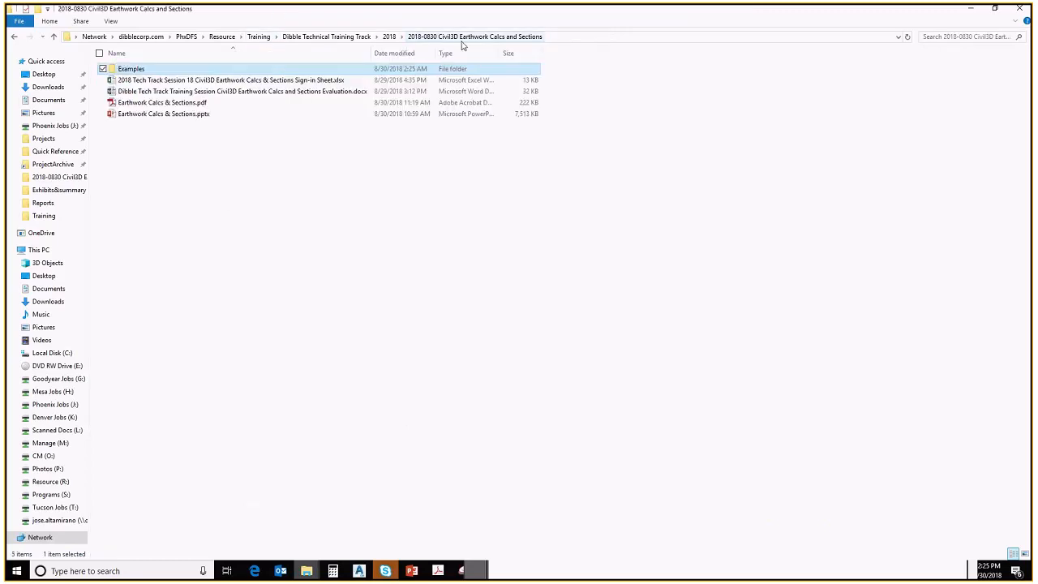
left_click(971, 10)
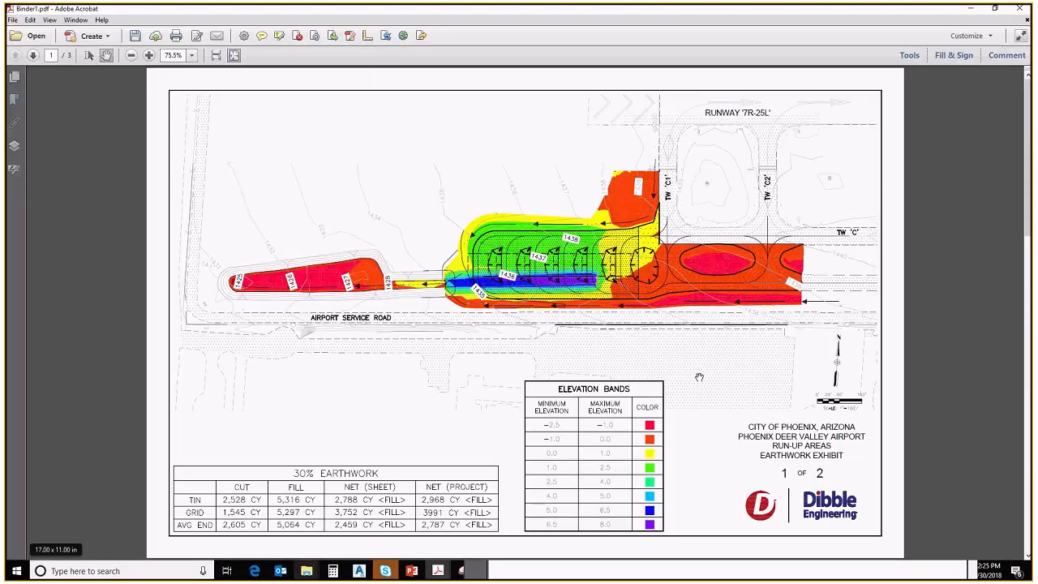
mouse_move(430, 576)
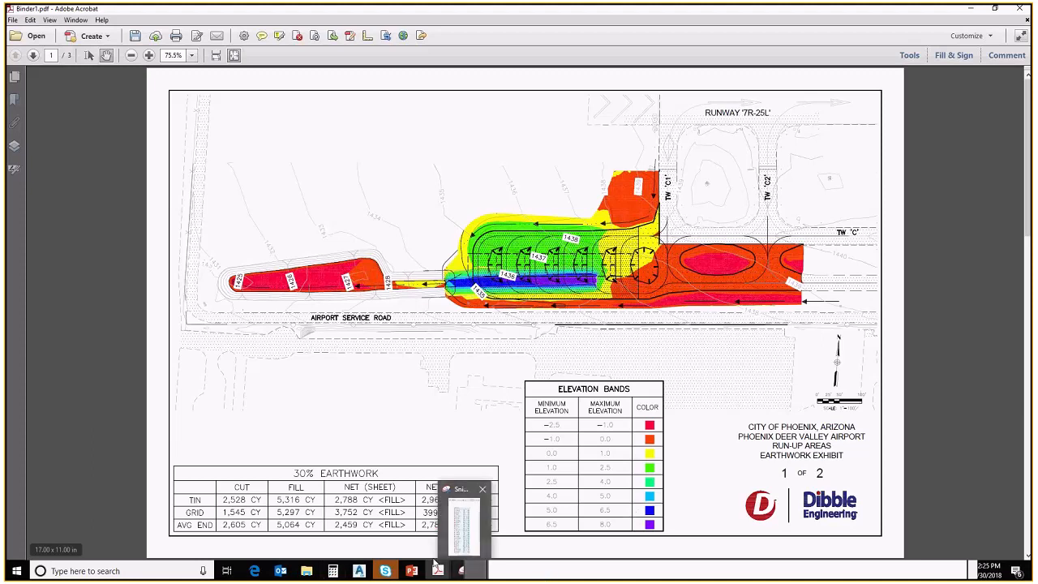
mouse_move(312, 572)
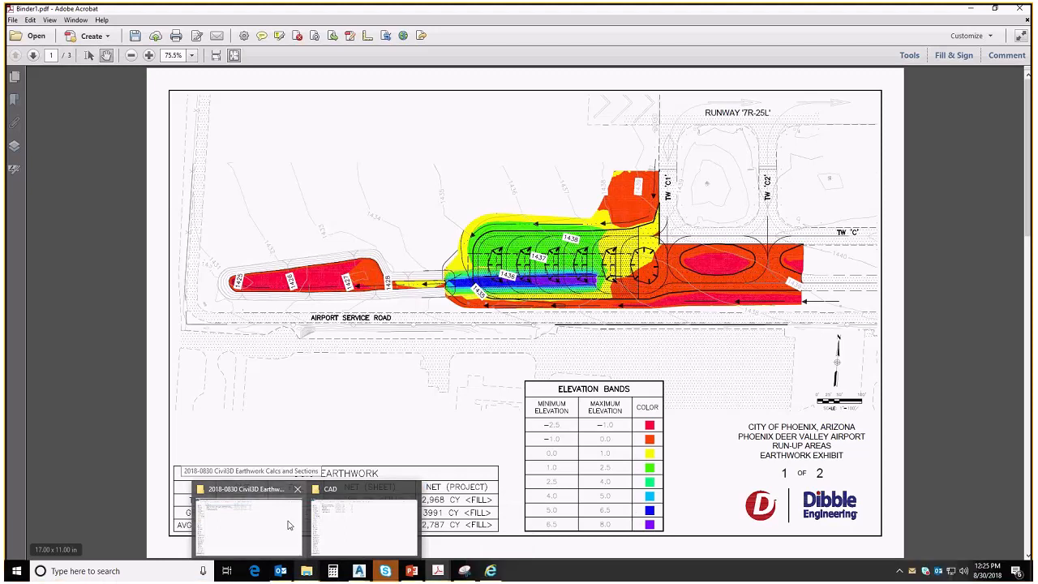
left_click(290, 524)
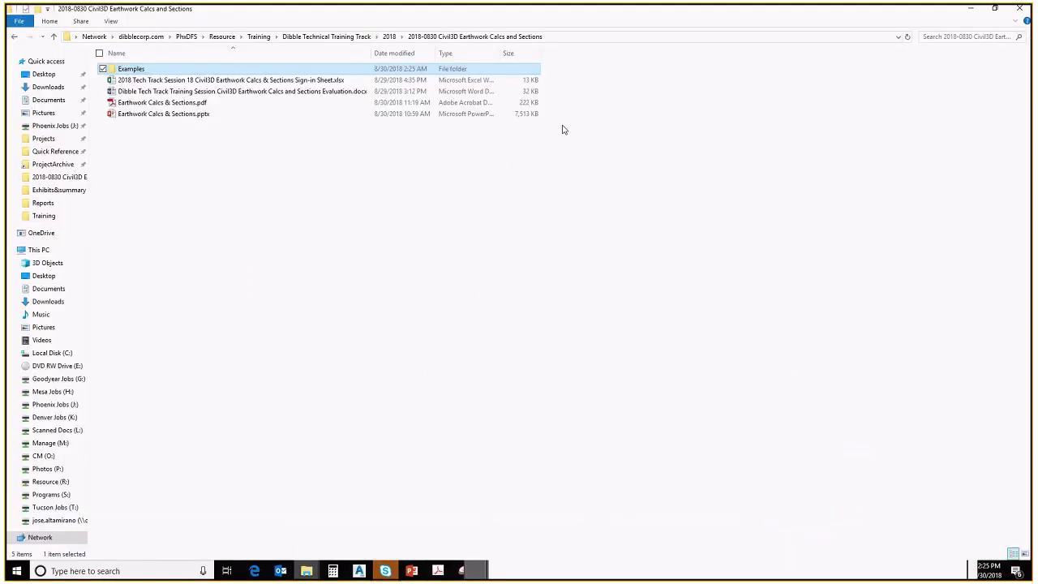